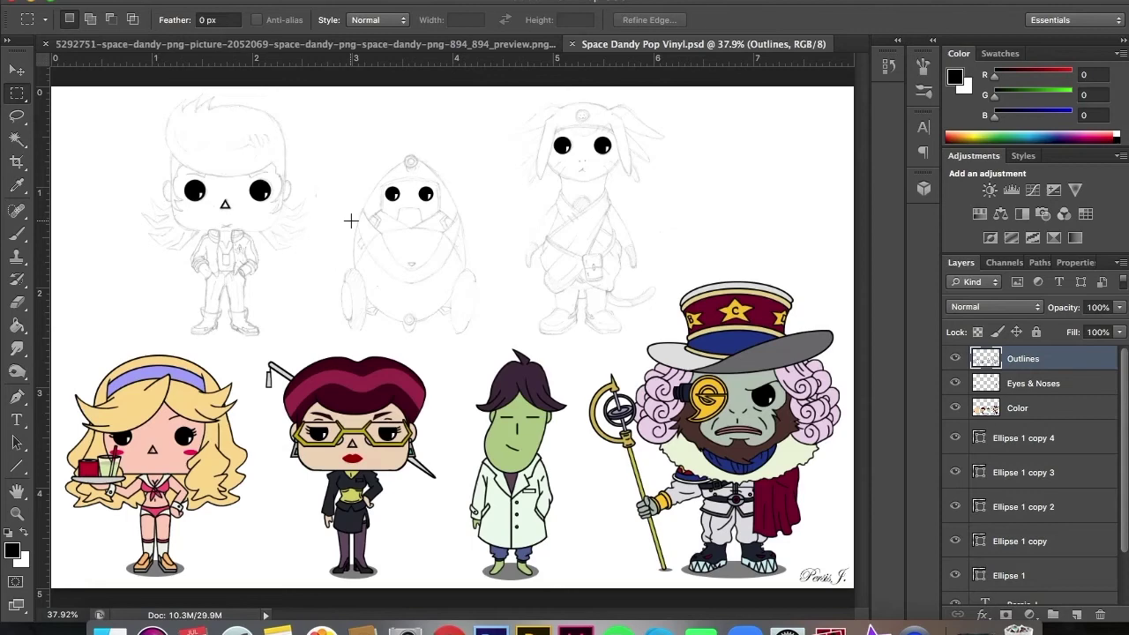
Zoom in on the head and ink the four spiky hair tips on top.
{"action": "scroll", "coordinate": [540, 385], "scroll_direction": "up", "scroll_amount": 5}
{"action": "scroll", "coordinate": [451, 335], "scroll_direction": "up", "scroll_amount": 10}
{"action": "scroll", "coordinate": [452, 335], "scroll_direction": "up", "scroll_amount": 10}
{"action": "scroll", "coordinate": [451, 335], "scroll_direction": "up", "scroll_amount": 10}
{"action": "left_click_drag", "start_coordinate": [385, 208], "coordinate": [351, 438]}
{"action": "left_click_drag", "start_coordinate": [185, 399], "coordinate": [231, 428]}
{"action": "left_click_drag", "start_coordinate": [386, 210], "coordinate": [51, 529]}
{"action": "left_click_drag", "start_coordinate": [483, 227], "coordinate": [426, 427]}
{"action": "left_click_drag", "start_coordinate": [291, 368], "coordinate": [469, 240]}
Erase stray ink, then ink the hair strands left of the eye.
{"action": "key", "text": "e"}
{"action": "left_click", "coordinate": [88, 19]}
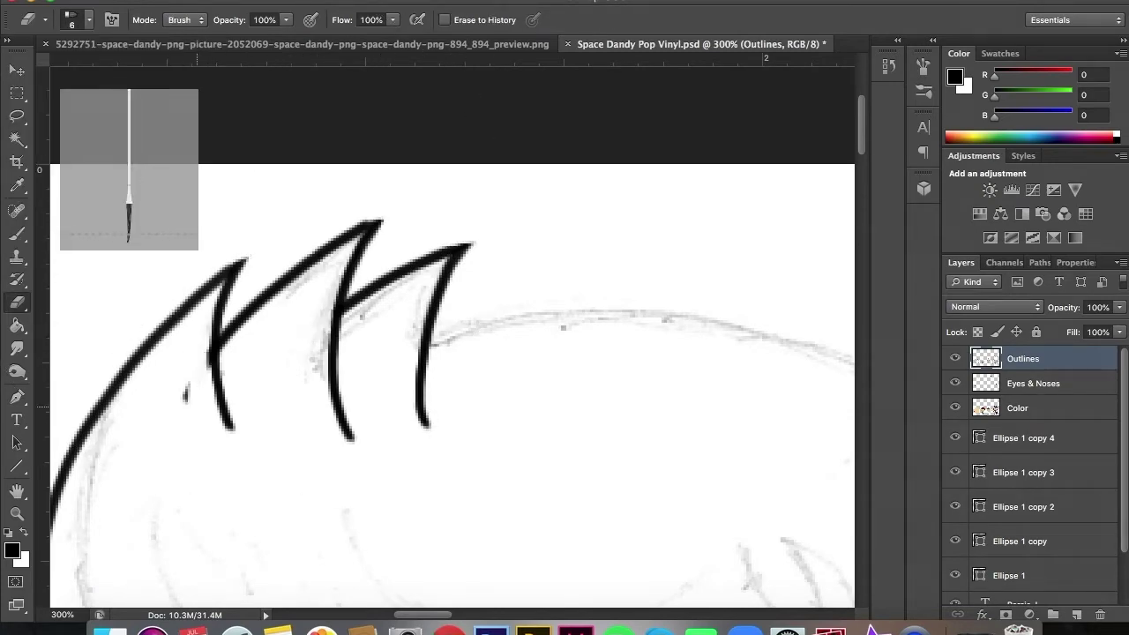
{"action": "scroll", "coordinate": [452, 335], "scroll_direction": "down", "scroll_amount": 10}
{"action": "scroll", "coordinate": [452, 335], "scroll_direction": "down", "scroll_amount": 5}
{"action": "key", "text": "b"}
{"action": "left_click_drag", "start_coordinate": [137, 444], "coordinate": [298, 487]}
{"action": "left_click_drag", "start_coordinate": [156, 390], "coordinate": [258, 412]}
{"action": "left_click_drag", "start_coordinate": [207, 498], "coordinate": [282, 527]}
{"action": "left_click_drag", "start_coordinate": [445, 618], "coordinate": [428, 617]}
{"action": "left_click_drag", "start_coordinate": [463, 128], "coordinate": [392, 265]}
Trim the hair stroke tips and ink more strands on the left of the face.
{"action": "key", "text": "e"}
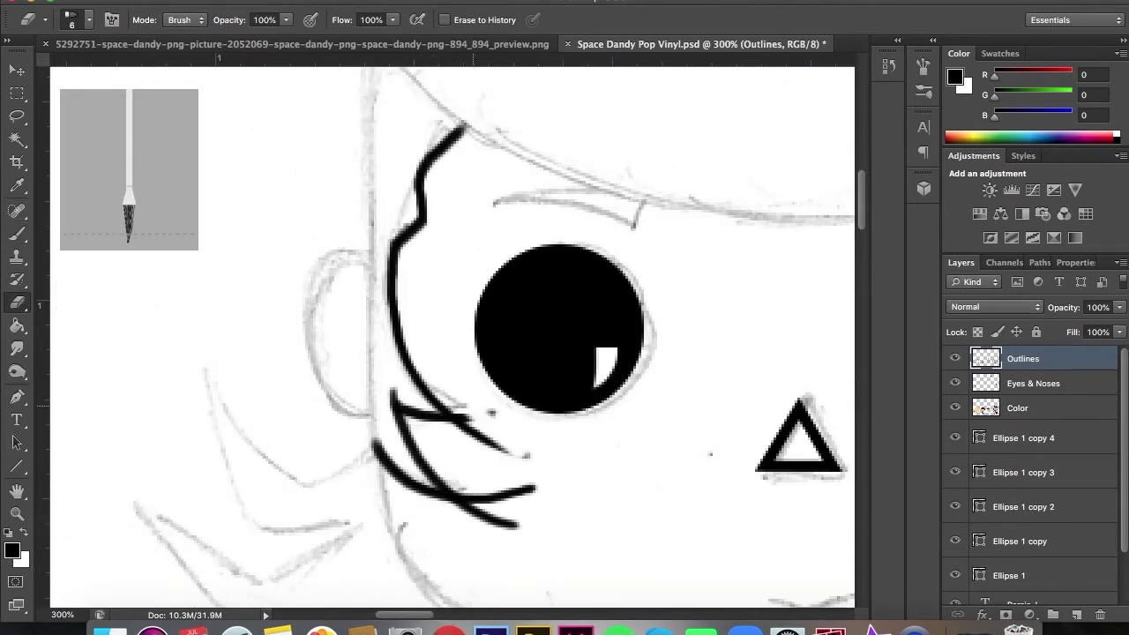
{"action": "left_click_drag", "start_coordinate": [476, 516], "coordinate": [448, 501]}
{"action": "key", "text": "b"}
{"action": "mouse_move", "coordinate": [202, 353]}
{"action": "left_mouse_down"}
{"action": "mouse_move", "coordinate": [370, 441]}
{"action": "mouse_move", "coordinate": [300, 591]}
{"action": "left_mouse_up"}
{"action": "key", "text": "e"}
{"action": "left_click_drag", "start_coordinate": [335, 490], "coordinate": [295, 482]}
{"action": "key", "text": "b"}
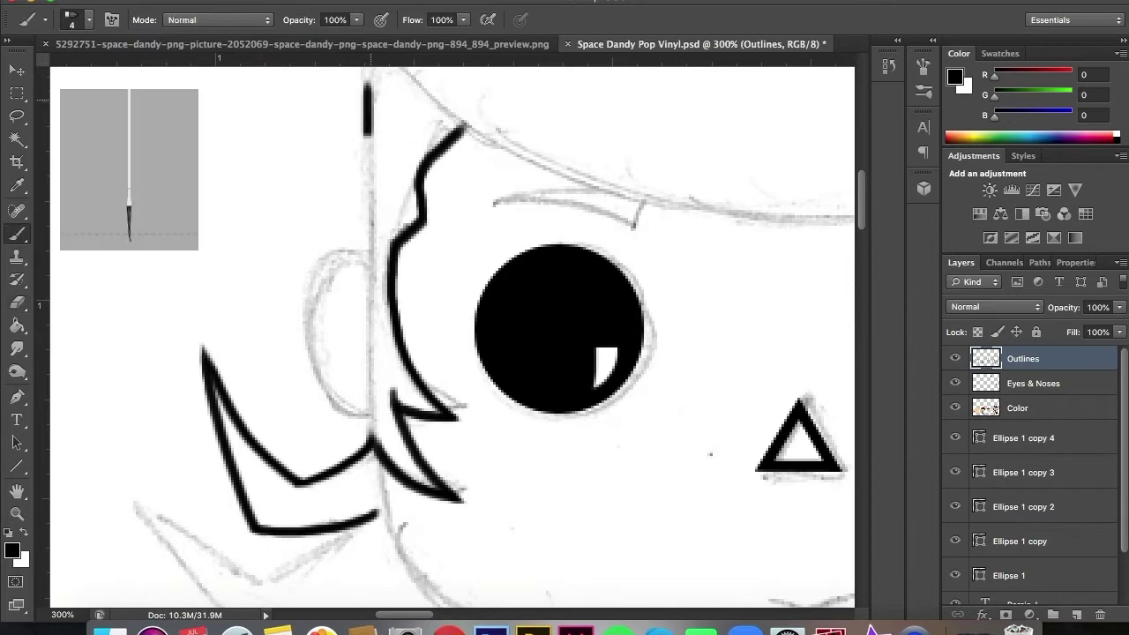
{"action": "left_click_drag", "start_coordinate": [366, 106], "coordinate": [366, 490]}
Ink the remaining hair strands along the left side of the face.
{"action": "scroll", "coordinate": [451, 336], "scroll_direction": "up", "scroll_amount": 2}
{"action": "scroll", "coordinate": [452, 335], "scroll_direction": "down", "scroll_amount": 8}
{"action": "left_click_drag", "start_coordinate": [511, 357], "coordinate": [854, 356]}
{"action": "left_click_drag", "start_coordinate": [404, 615], "coordinate": [393, 615]}
{"action": "mouse_move", "coordinate": [278, 225]}
{"action": "left_mouse_down"}
{"action": "mouse_move", "coordinate": [415, 304]}
{"action": "mouse_move", "coordinate": [516, 226]}
{"action": "left_mouse_up"}
{"action": "left_click_drag", "start_coordinate": [296, 237], "coordinate": [419, 365]}
{"action": "left_click_drag", "start_coordinate": [402, 341], "coordinate": [566, 341]}
{"action": "key", "text": "e"}
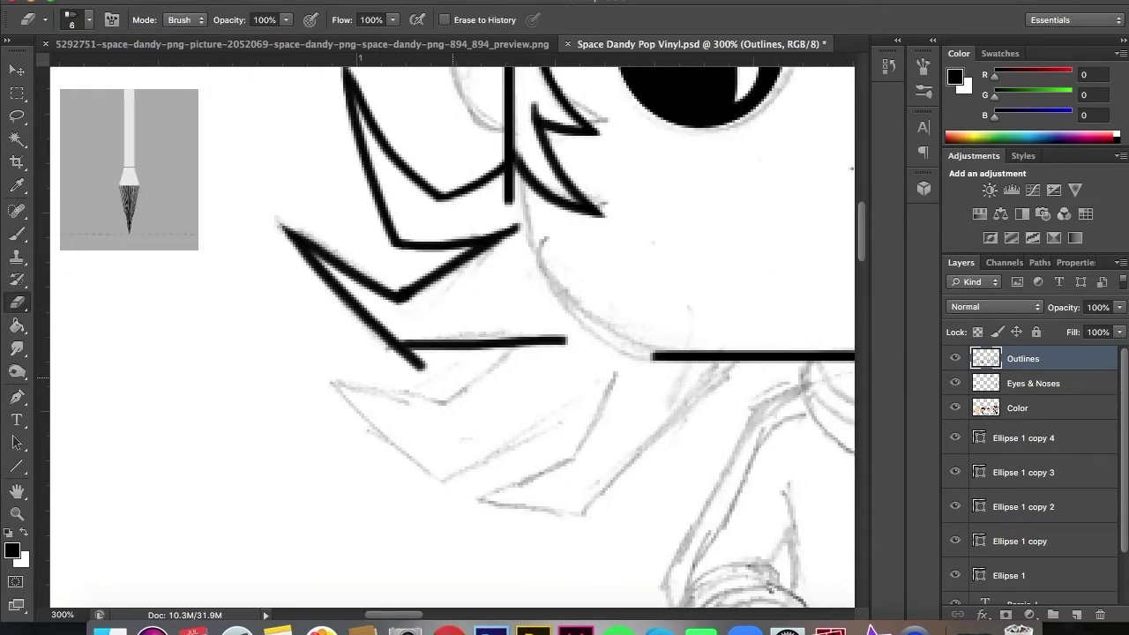
{"action": "key", "text": "b"}
Ink the zig-zag and crossing hair strands below, cleaning up stray ink.
{"action": "left_click_drag", "start_coordinate": [529, 331], "coordinate": [410, 414]}
{"action": "mouse_move", "coordinate": [322, 375]}
{"action": "left_mouse_down"}
{"action": "mouse_move", "coordinate": [477, 419]}
{"action": "mouse_move", "coordinate": [498, 536]}
{"action": "left_mouse_up"}
{"action": "left_click_drag", "start_coordinate": [613, 388], "coordinate": [337, 533]}
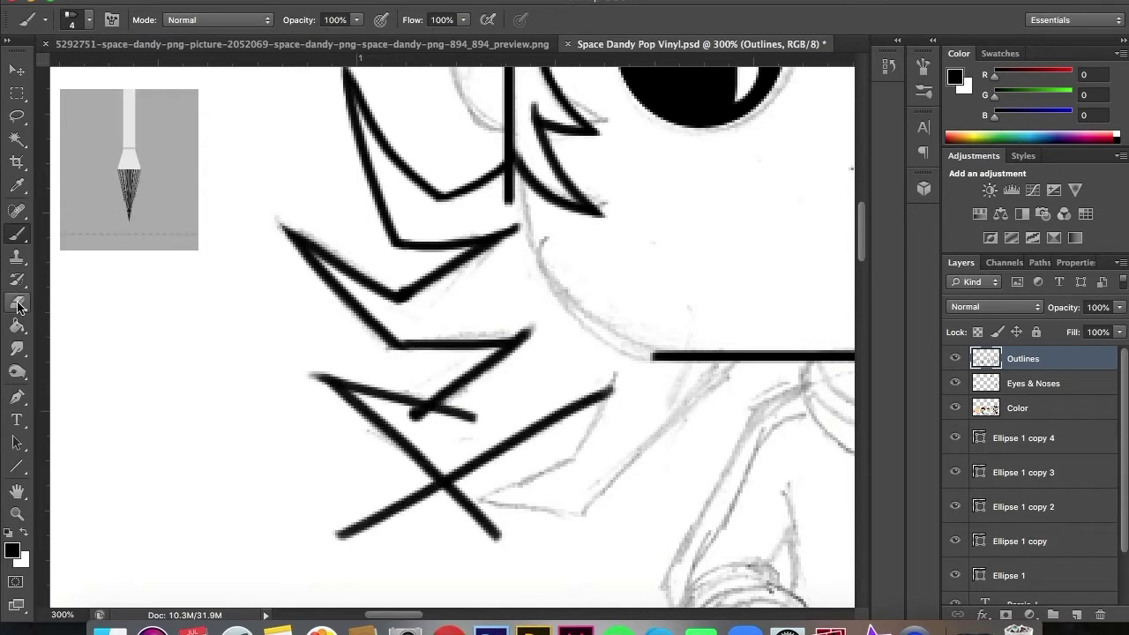
{"action": "key", "text": "e"}
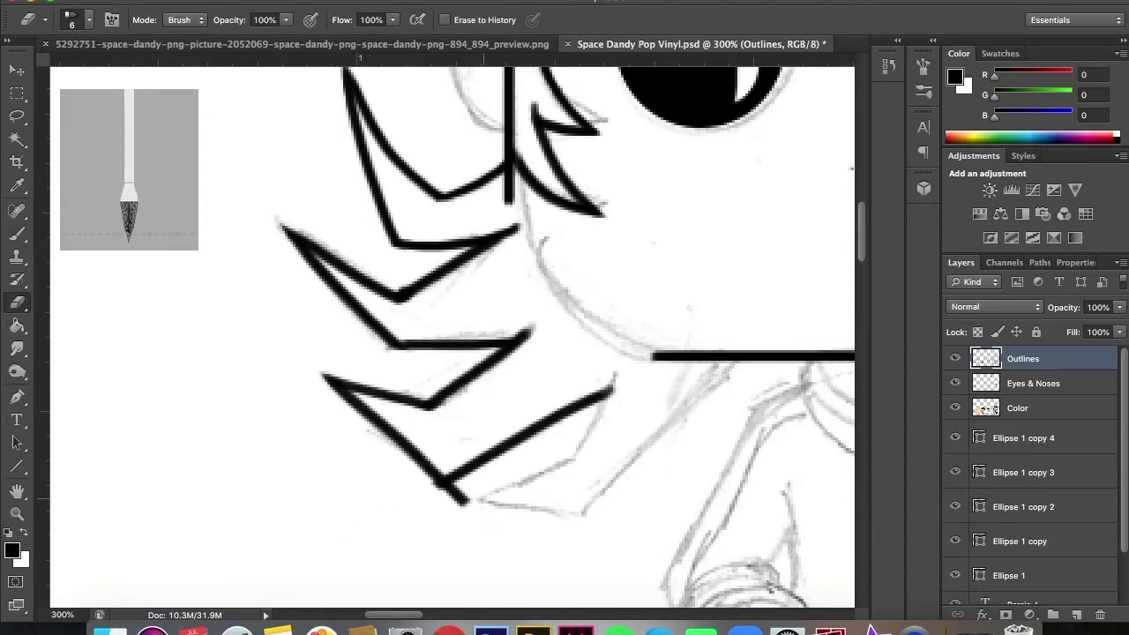
{"action": "key", "text": "b"}
Redraw the diagonal hair strand cleanly, undoing the misplaced attempt.
{"action": "left_click_drag", "start_coordinate": [617, 366], "coordinate": [489, 494]}
{"action": "mouse_move", "coordinate": [748, 361]}
{"action": "left_mouse_down"}
{"action": "mouse_move", "coordinate": [494, 589]}
{"action": "mouse_move", "coordinate": [520, 605]}
{"action": "left_mouse_up"}
{"action": "key", "text": "ctrl+z"}
{"action": "key", "text": "ctrl+z"}
{"action": "left_click_drag", "start_coordinate": [728, 361], "coordinate": [495, 569]}
{"action": "key", "text": "e"}
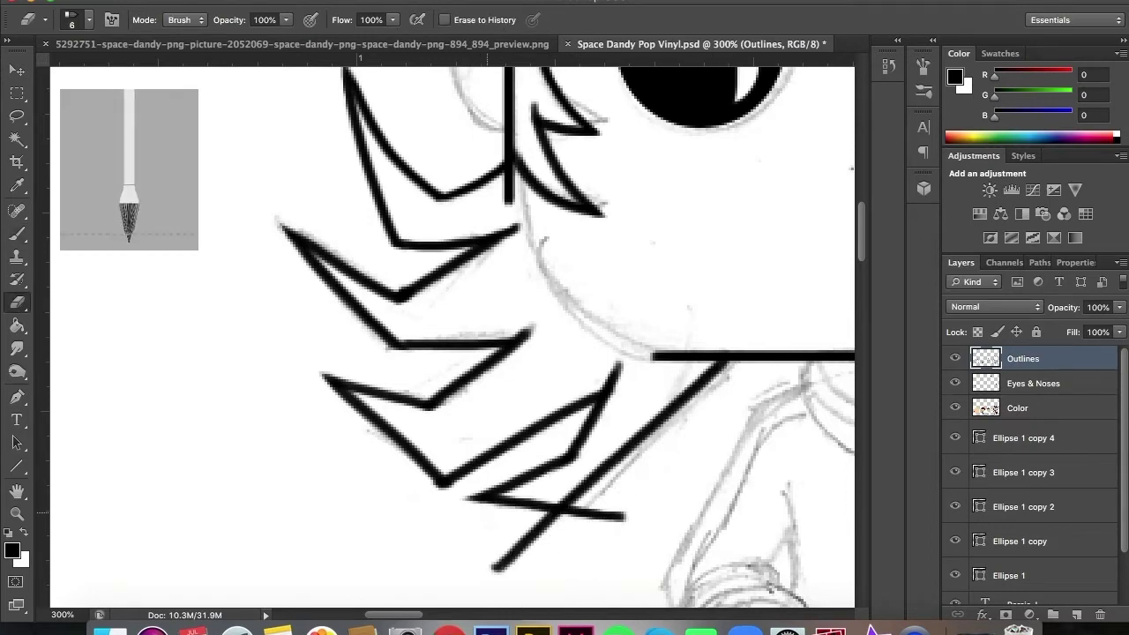
{"action": "right_click", "coordinate": [16, 233]}
{"action": "left_click", "coordinate": [75, 230]}
{"action": "scroll", "coordinate": [451, 336], "scroll_direction": "right", "scroll_amount": 5}
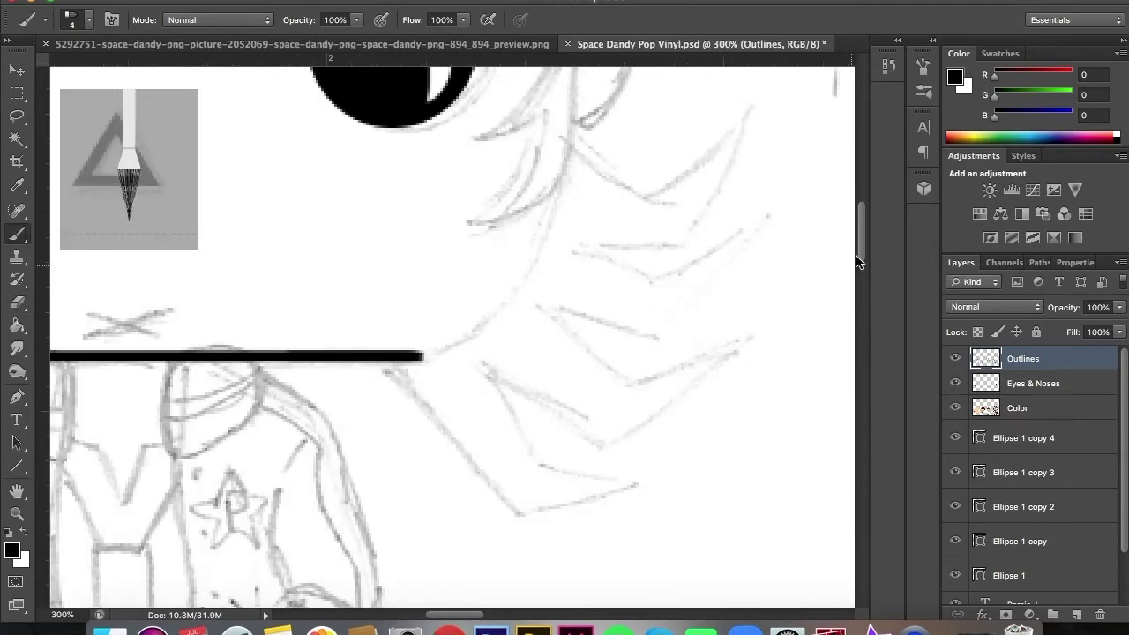
Trace the right face contour and the jaw line below the eye.
{"action": "scroll", "coordinate": [451, 335], "scroll_direction": "up", "scroll_amount": 5}
{"action": "scroll", "coordinate": [452, 335], "scroll_direction": "down", "scroll_amount": 2}
{"action": "scroll", "coordinate": [862, 237], "scroll_direction": "up", "scroll_amount": 1}
{"action": "left_click_drag", "start_coordinate": [481, 139], "coordinate": [458, 476]}
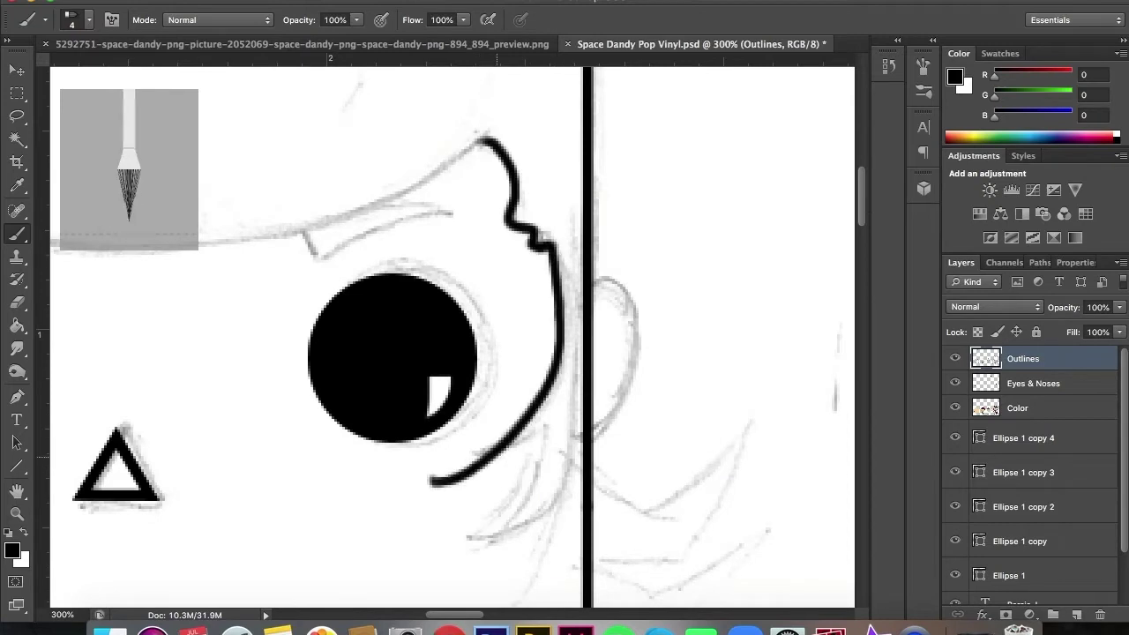
{"action": "mouse_move", "coordinate": [555, 408]}
{"action": "left_mouse_down"}
{"action": "mouse_move", "coordinate": [466, 547]}
{"action": "mouse_move", "coordinate": [639, 430]}
{"action": "left_mouse_up"}
Ink the eyebrow above the eye and erase its excess.
{"action": "key", "text": "e"}
{"action": "key", "text": "b"}
{"action": "left_click_drag", "start_coordinate": [249, 318], "coordinate": [457, 212]}
{"action": "key", "text": "ctrl+z"}
{"action": "left_click", "coordinate": [17, 301]}
{"action": "left_click_drag", "start_coordinate": [281, 280], "coordinate": [310, 257]}
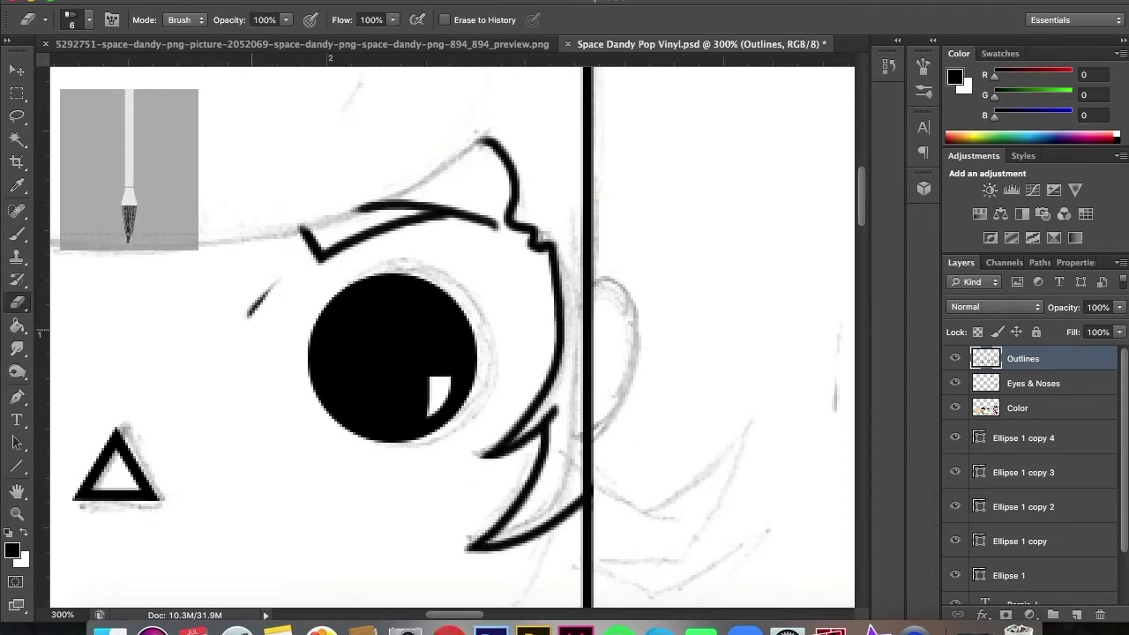
{"action": "key", "text": "b"}
Ink the long diagonal hair strands on the right, redoing the misplaced stroke.
{"action": "scroll", "coordinate": [529, 353], "scroll_direction": "down", "scroll_amount": 5}
{"action": "mouse_move", "coordinate": [592, 260]}
{"action": "left_mouse_down"}
{"action": "mouse_move", "coordinate": [657, 300]}
{"action": "mouse_move", "coordinate": [745, 207]}
{"action": "left_mouse_up"}
{"action": "left_click_drag", "start_coordinate": [578, 345], "coordinate": [697, 399]}
{"action": "mouse_move", "coordinate": [776, 300]}
{"action": "left_mouse_down"}
{"action": "mouse_move", "coordinate": [600, 402]}
{"action": "mouse_move", "coordinate": [639, 477]}
{"action": "mouse_move", "coordinate": [597, 481]}
{"action": "left_mouse_up"}
{"action": "key", "text": "ctrl+z"}
{"action": "key", "text": "e"}
{"action": "left_click_drag", "start_coordinate": [648, 351], "coordinate": [669, 365]}
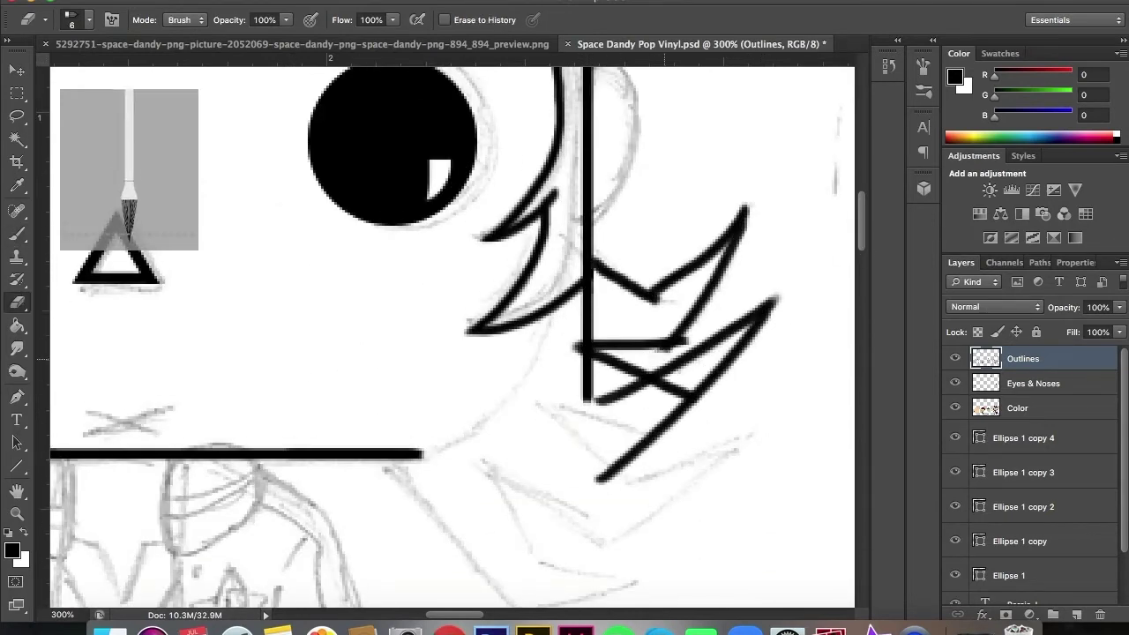
{"action": "key", "text": "b"}
Tidy overlaps in the right hair and ink another strand at lower right.
{"action": "left_click_drag", "start_coordinate": [539, 402], "coordinate": [692, 441]}
{"action": "left_click_drag", "start_coordinate": [540, 401], "coordinate": [640, 485]}
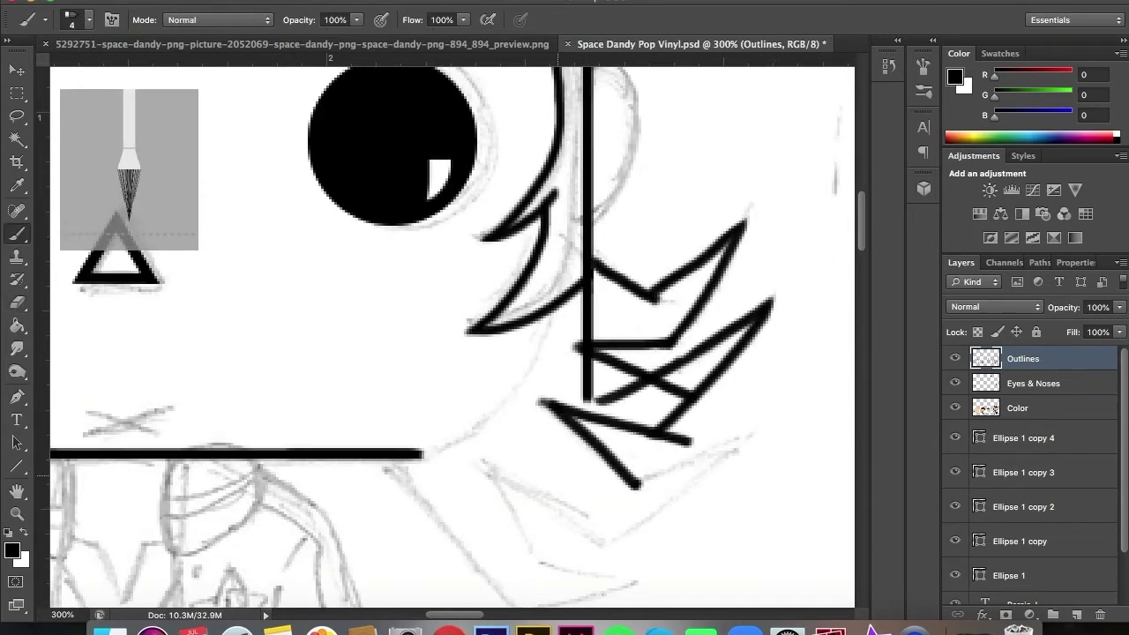
{"action": "left_click_drag", "start_coordinate": [483, 468], "coordinate": [640, 551]}
{"action": "key", "text": "e"}
{"action": "key", "text": "b"}
{"action": "scroll", "coordinate": [458, 339], "scroll_direction": "down", "scroll_amount": 5}
{"action": "left_click_drag", "start_coordinate": [566, 360], "coordinate": [760, 231]}
Clean up the crossing strokes and ink the V-shaped and lower zig-zag hair strands.
{"action": "key", "text": "e"}
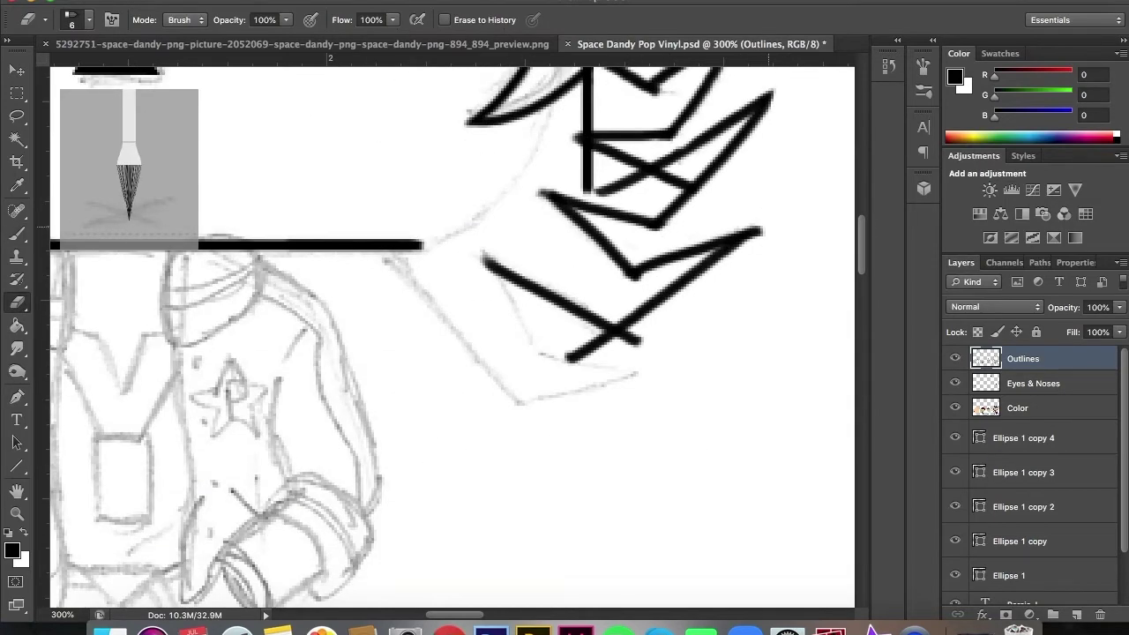
{"action": "key", "text": "b"}
{"action": "left_click_drag", "start_coordinate": [484, 258], "coordinate": [547, 357]}
{"action": "left_click_drag", "start_coordinate": [375, 251], "coordinate": [529, 419]}
{"action": "left_click_drag", "start_coordinate": [547, 357], "coordinate": [706, 372]}
{"action": "left_click_drag", "start_coordinate": [529, 415], "coordinate": [714, 351]}
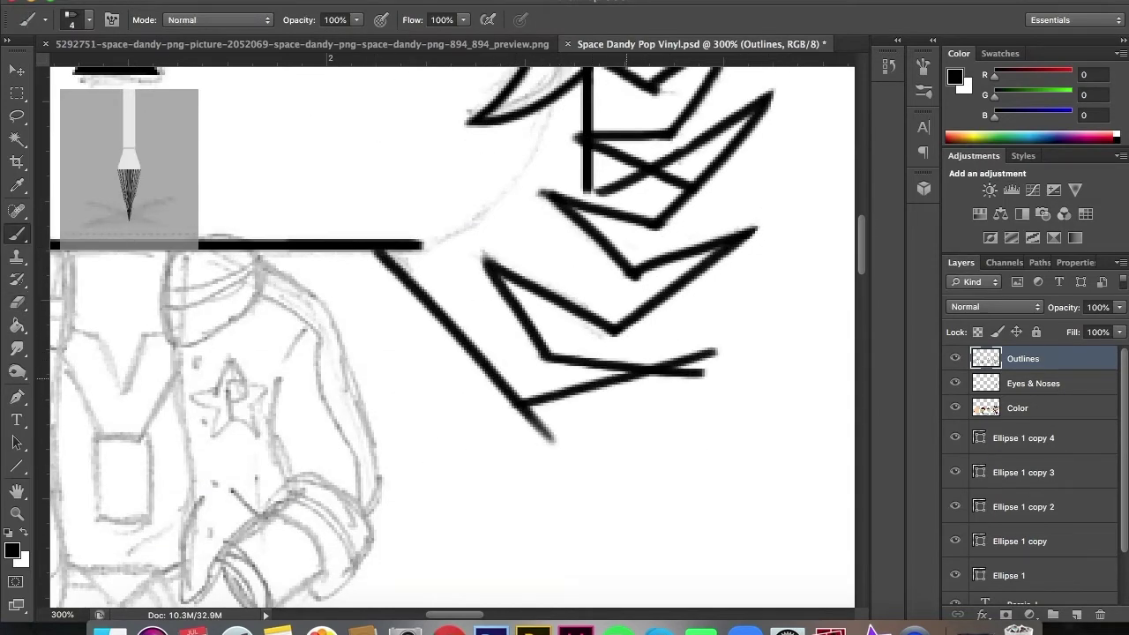
{"action": "key", "text": "e"}
{"action": "left_click", "coordinate": [11, 240]}
Ink the left shoulder collar curve, the jacket front edge and a stroke above the left eyebrow.
{"action": "scroll", "coordinate": [452, 338], "scroll_direction": "left", "scroll_amount": 5}
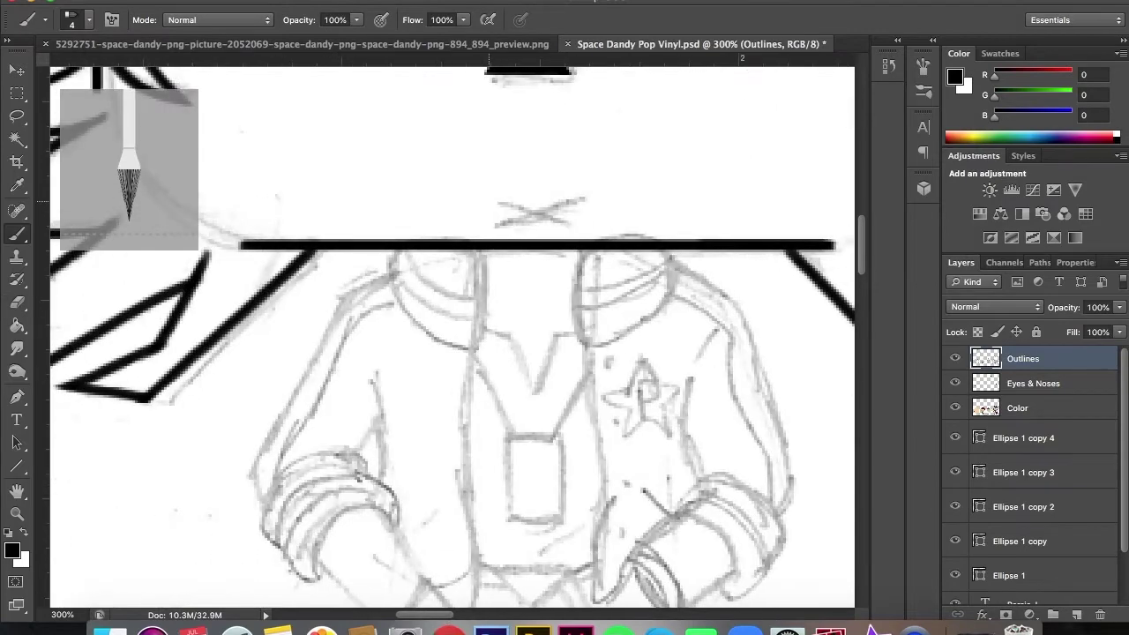
{"action": "scroll", "coordinate": [451, 338], "scroll_direction": "down", "scroll_amount": 2}
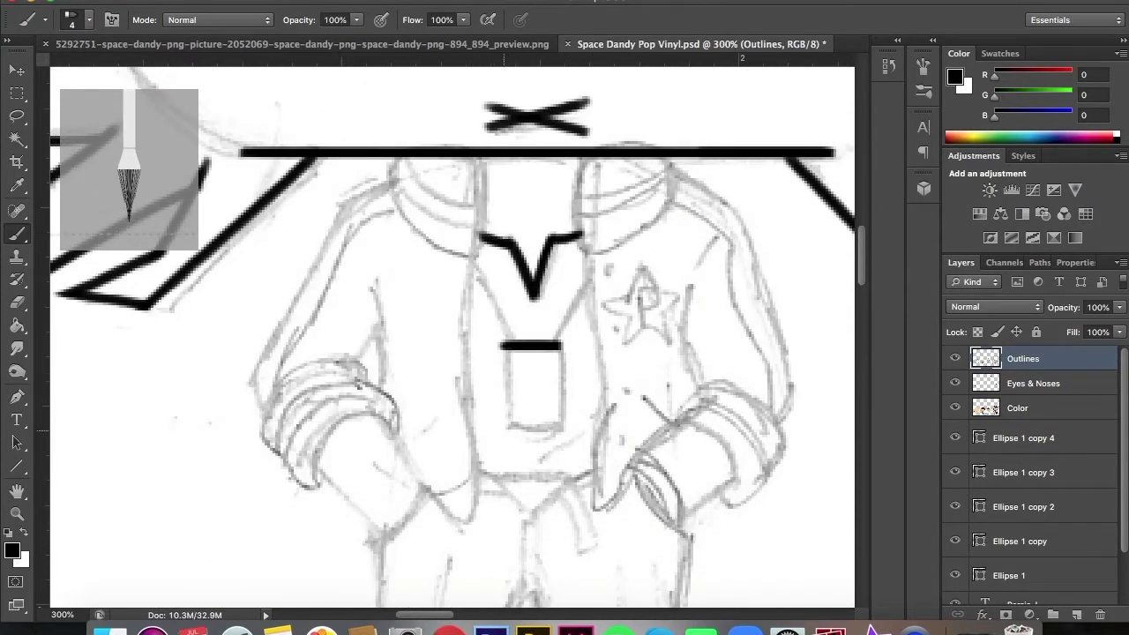
{"action": "left_click_drag", "start_coordinate": [339, 211], "coordinate": [260, 408]}
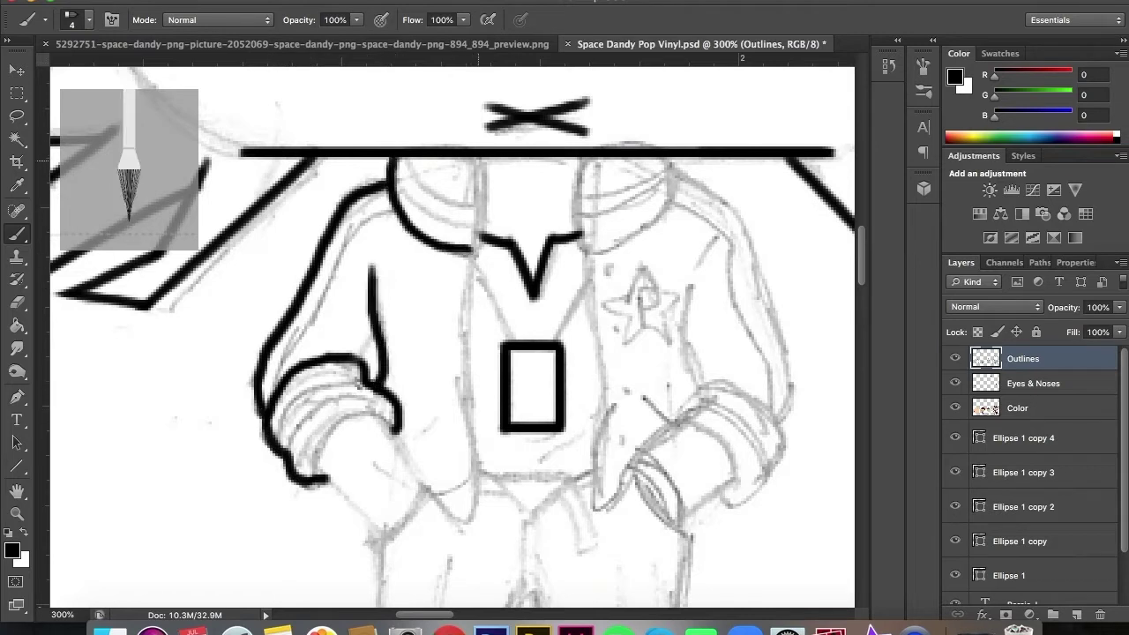
{"action": "left_click_drag", "start_coordinate": [479, 159], "coordinate": [474, 502]}
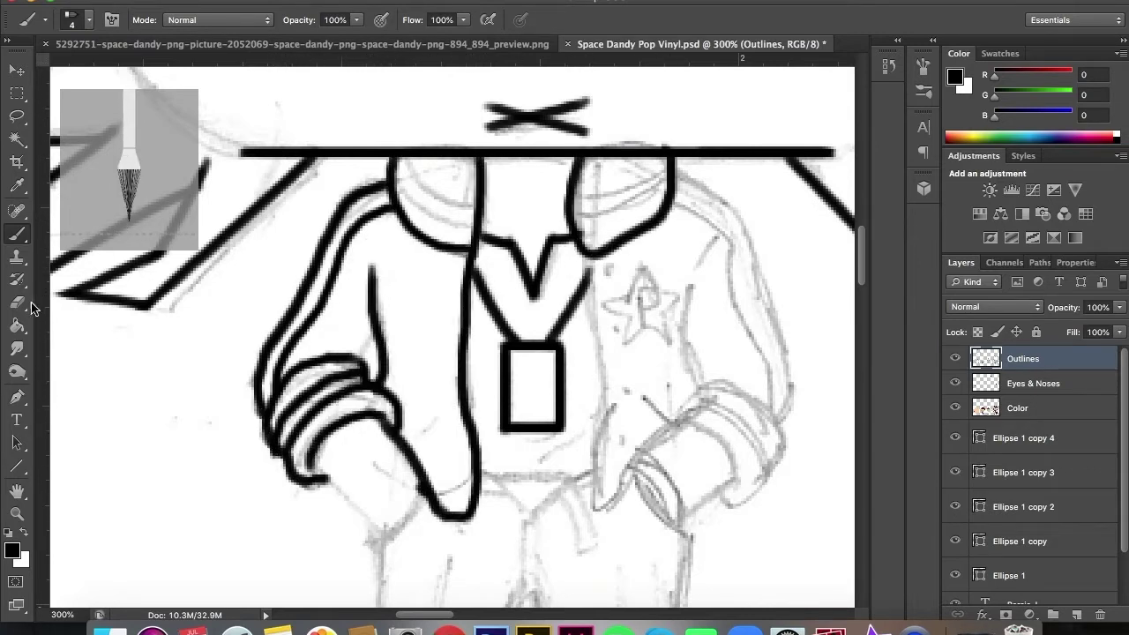
{"action": "scroll", "coordinate": [451, 353], "scroll_direction": "up", "scroll_amount": 5}
{"action": "left_click_drag", "start_coordinate": [216, 354], "coordinate": [357, 339]}
{"action": "key", "text": "e"}
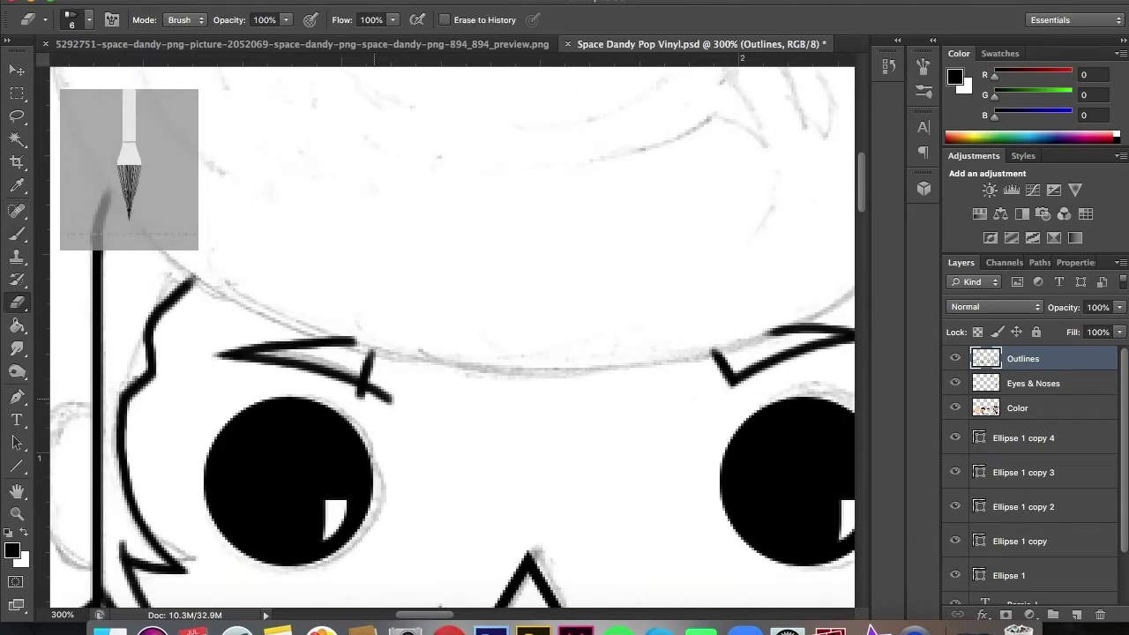
Zoom out and draw an ellipse shape outlining the whole head.
{"action": "key", "text": "ctrl+minus"}
{"action": "scroll", "coordinate": [451, 352], "scroll_direction": "up", "scroll_amount": 3}
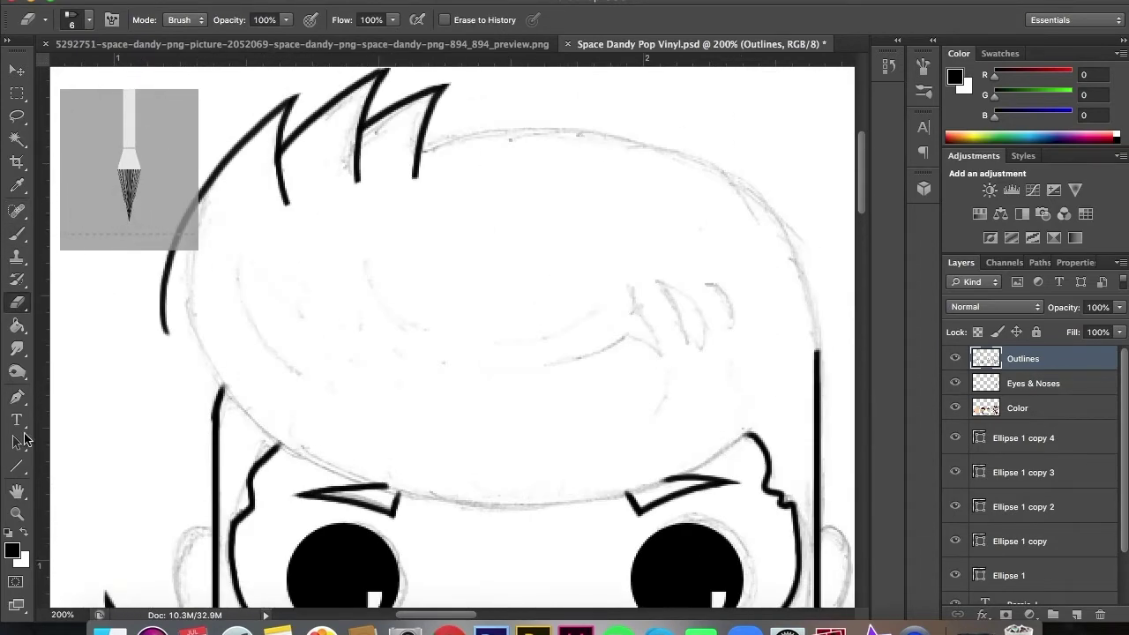
{"action": "right_click", "coordinate": [17, 466]}
{"action": "left_click", "coordinate": [80, 491]}
{"action": "left_click_drag", "start_coordinate": [205, 184], "coordinate": [786, 512]}
Stretch the ellipse taller and wider over the hair outline.
{"action": "key", "text": "ctrl+t"}
{"action": "left_click_drag", "start_coordinate": [495, 184], "coordinate": [517, 106]}
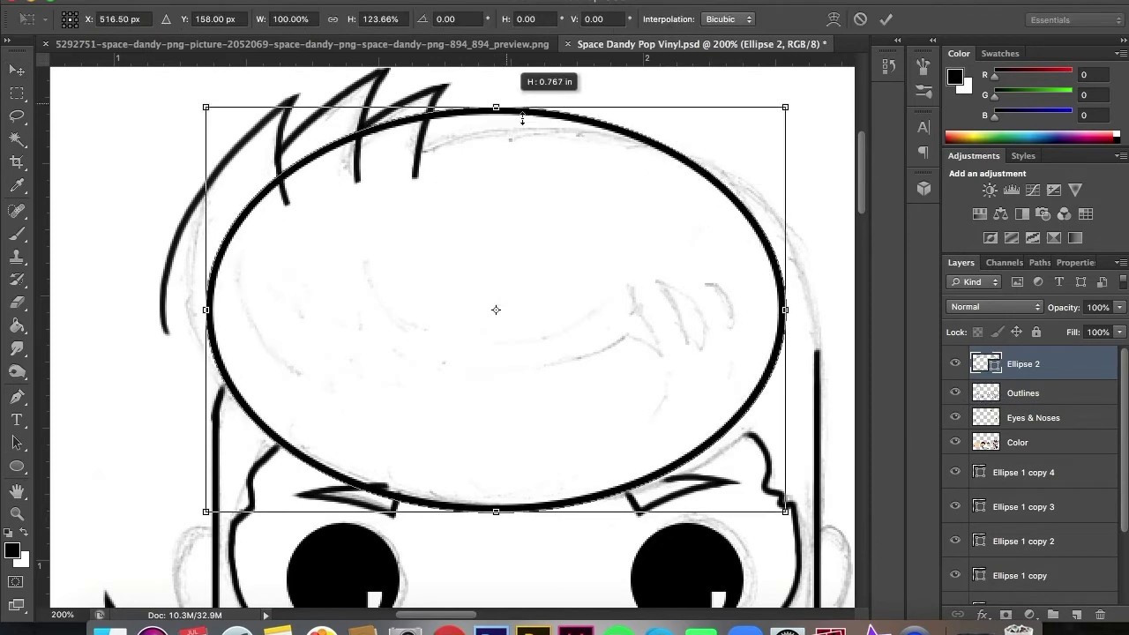
{"action": "left_click_drag", "start_coordinate": [786, 311], "coordinate": [829, 295]}
{"action": "left_click_drag", "start_coordinate": [507, 107], "coordinate": [503, 70]}
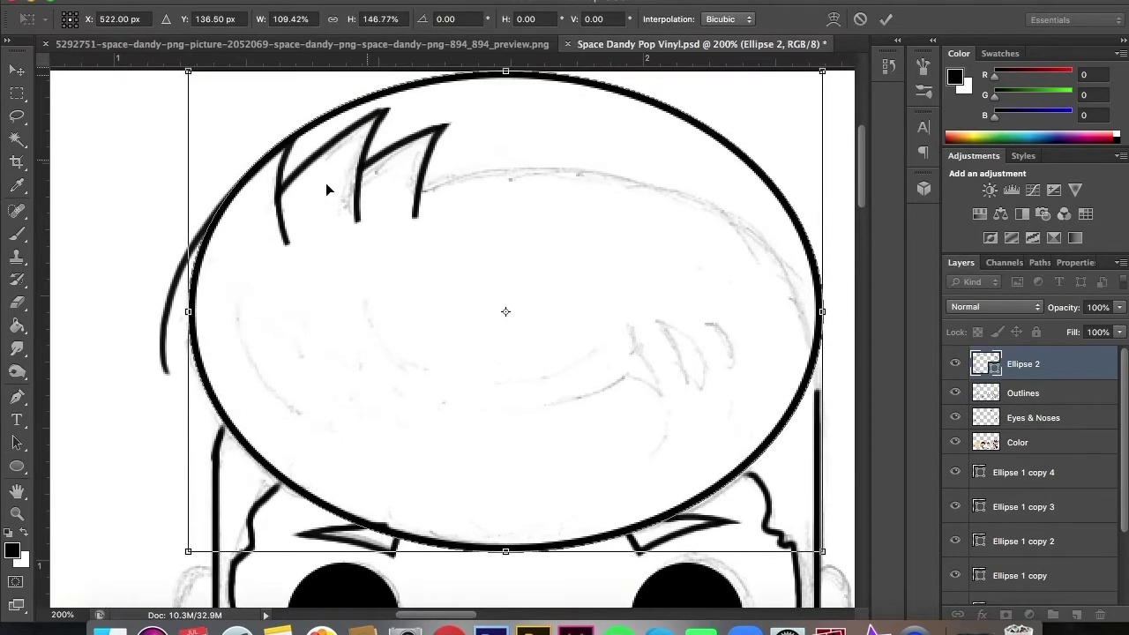
{"action": "left_click_drag", "start_coordinate": [188, 310], "coordinate": [191, 308]}
{"action": "key", "text": "Return"}
Put Ellipse 2 below Outlines and duplicate it about 108 px lower.
{"action": "left_click_drag", "start_coordinate": [1023, 363], "coordinate": [1058, 401]}
{"action": "key", "text": "ctrl+j"}
{"action": "left_click_drag", "start_coordinate": [686, 126], "coordinate": [693, 221]}
{"action": "left_click_drag", "start_coordinate": [864, 163], "coordinate": [864, 174]}
{"action": "key", "text": "ctrl+t"}
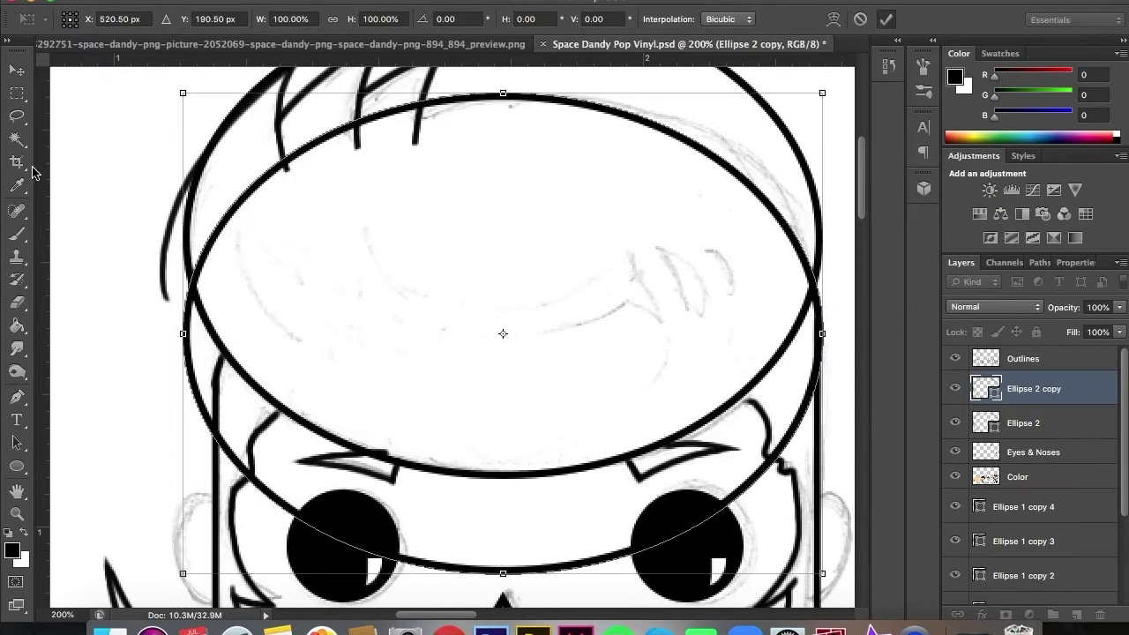
{"action": "key", "text": "Return"}
Erase the overlapping parts of the Ellipse 2 shapes.
{"action": "key", "text": "e"}
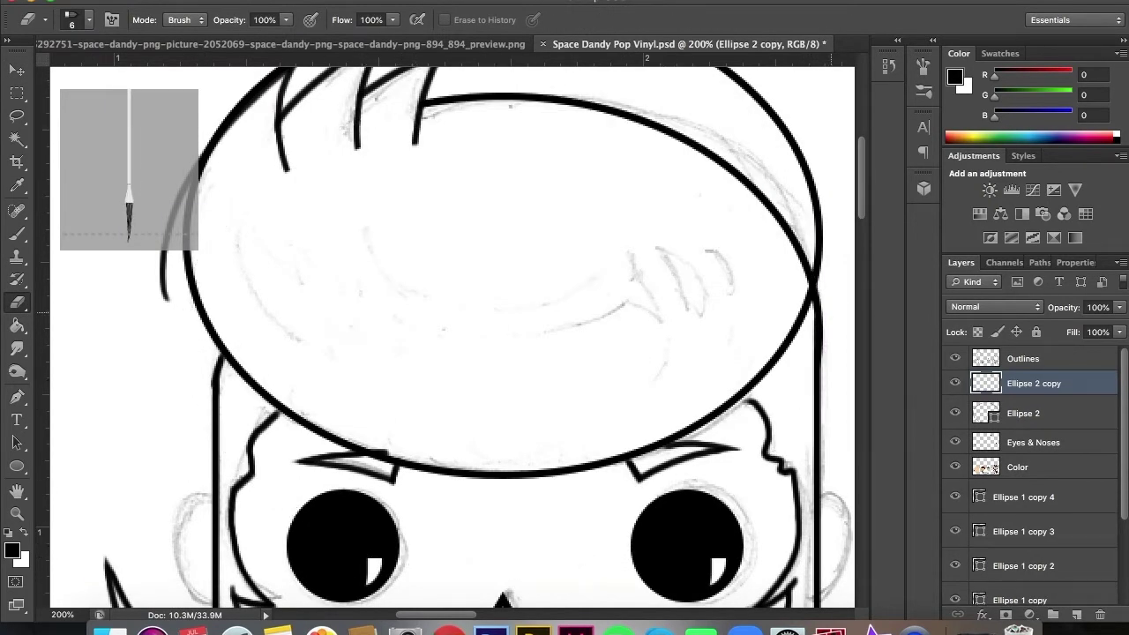
{"action": "scroll", "coordinate": [452, 335], "scroll_direction": "up", "scroll_amount": 2}
{"action": "key", "text": "alt+bracketright"}
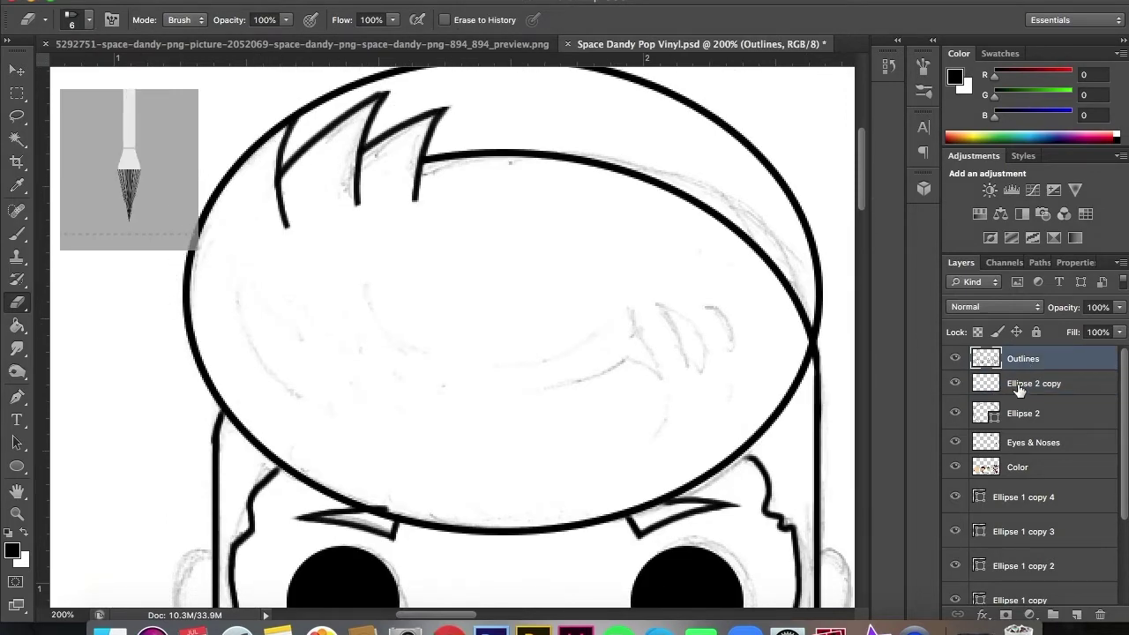
{"action": "left_click", "coordinate": [1023, 407]}
{"action": "left_click_drag", "start_coordinate": [574, 71], "coordinate": [696, 101]}
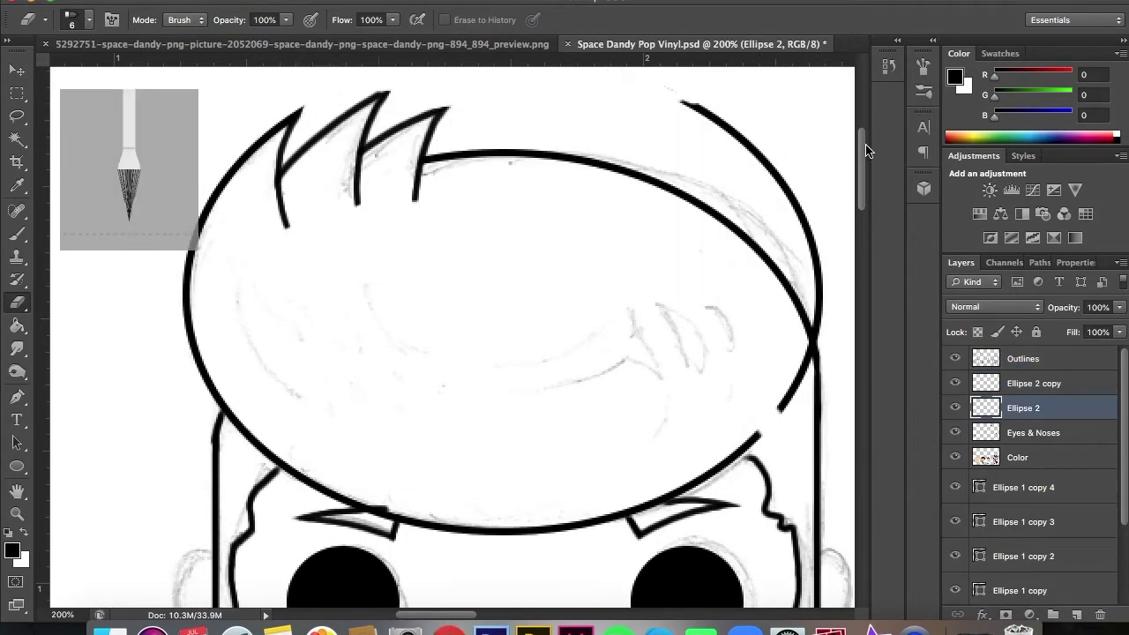
{"action": "scroll", "coordinate": [452, 335], "scroll_direction": "up", "scroll_amount": 2}
{"action": "left_click_drag", "start_coordinate": [693, 209], "coordinate": [798, 494]}
Merge the ellipse layers into Outlines and zoom in on the face.
{"action": "key", "text": "b"}
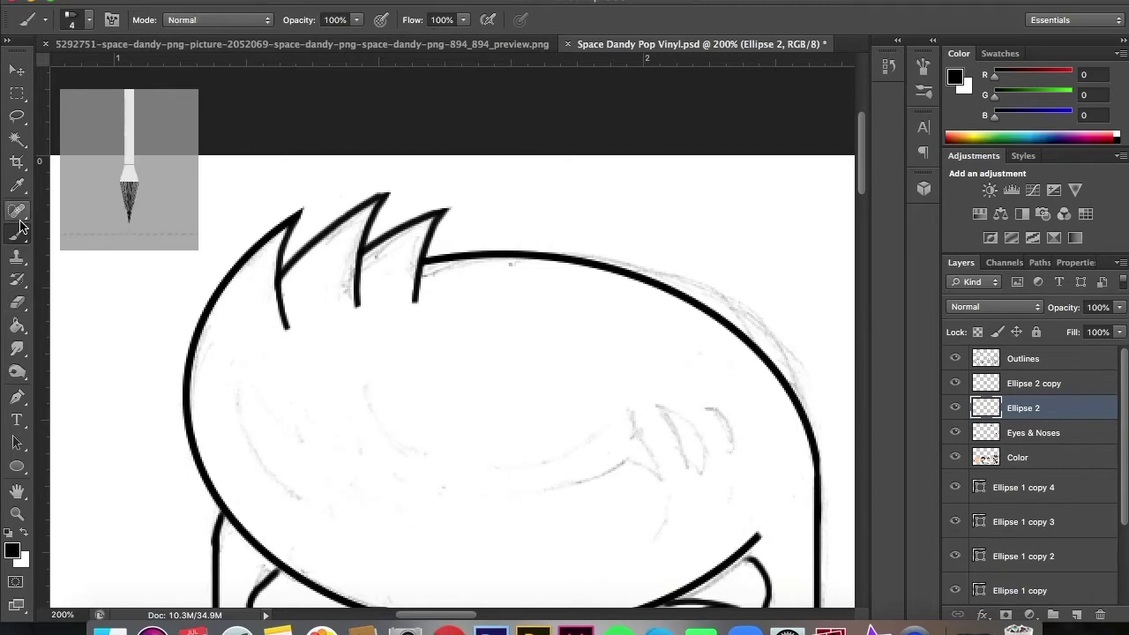
{"action": "key", "text": "alt+shift+bracketright"}
{"action": "key", "text": "alt+shift+bracketright"}
{"action": "key", "text": "ctrl+e"}
{"action": "scroll", "coordinate": [451, 335], "scroll_direction": "down", "scroll_amount": 10}
{"action": "key", "text": "ctrl+equal"}
{"action": "scroll", "coordinate": [451, 335], "scroll_direction": "left", "scroll_amount": 3}
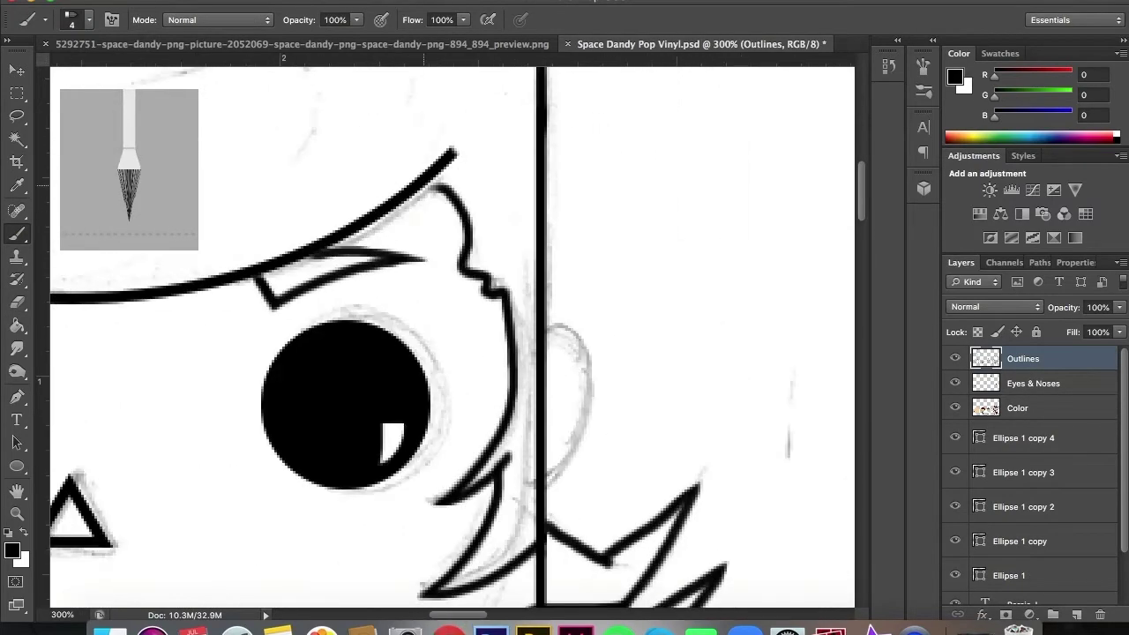
Draw an oval ear beside the left eye and copy it to the other side.
{"action": "key", "text": "u"}
{"action": "key", "text": "alt+bracketleft"}
{"action": "mouse_move", "coordinate": [77, 334]}
{"action": "left_mouse_down"}
{"action": "mouse_move", "coordinate": [161, 399]}
{"action": "mouse_move", "coordinate": [189, 491]}
{"action": "left_mouse_up"}
{"action": "key", "text": "v"}
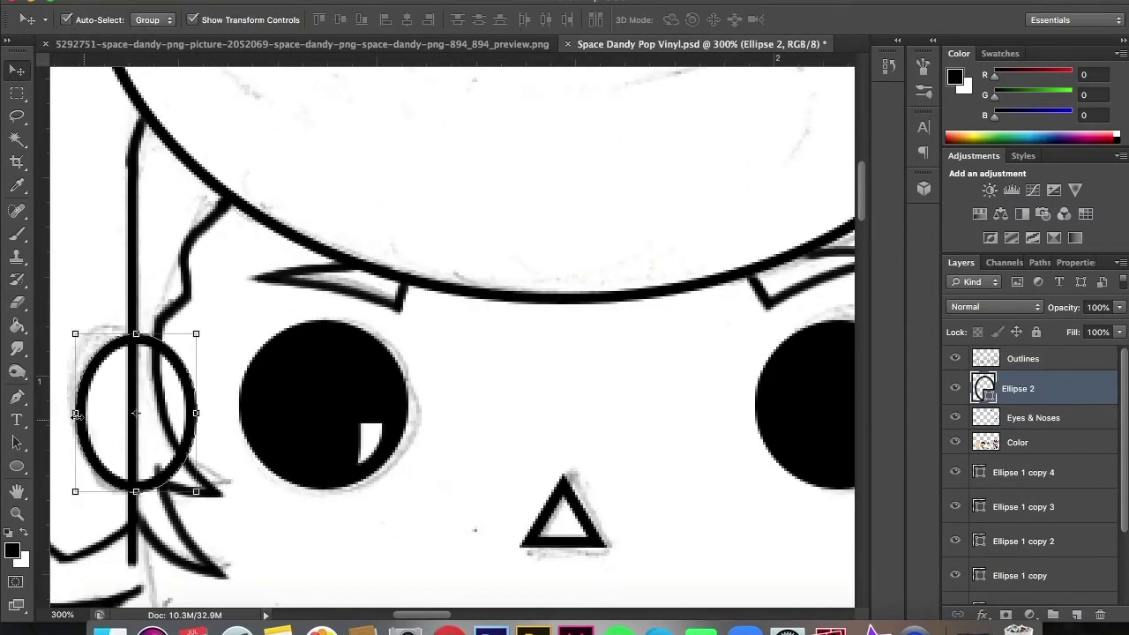
{"action": "key", "text": "ctrl+t"}
{"action": "key", "text": "Return"}
{"action": "left_click_drag", "start_coordinate": [272, 381], "coordinate": [695, 384]}
Merge the oval ear layers into the Outlines layer.
{"action": "key", "text": "e"}
{"action": "scroll", "coordinate": [617, 441], "scroll_direction": "left", "scroll_amount": 5}
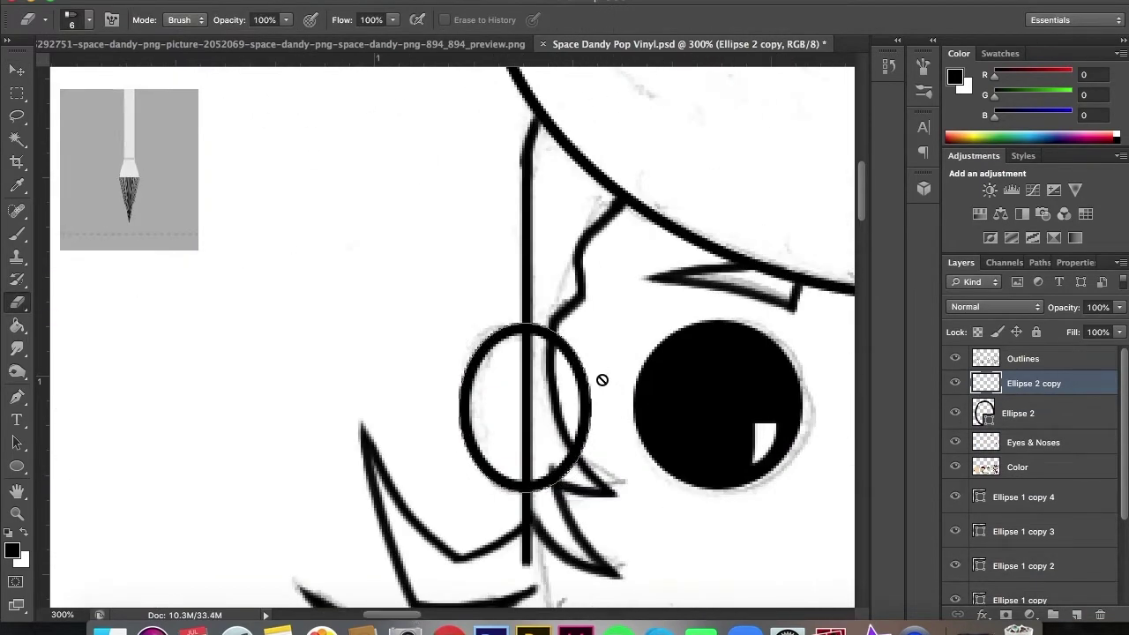
{"action": "key", "text": "alt+bracketleft"}
{"action": "key", "text": "b"}
{"action": "left_click", "coordinate": [1014, 358], "text": "shift"}
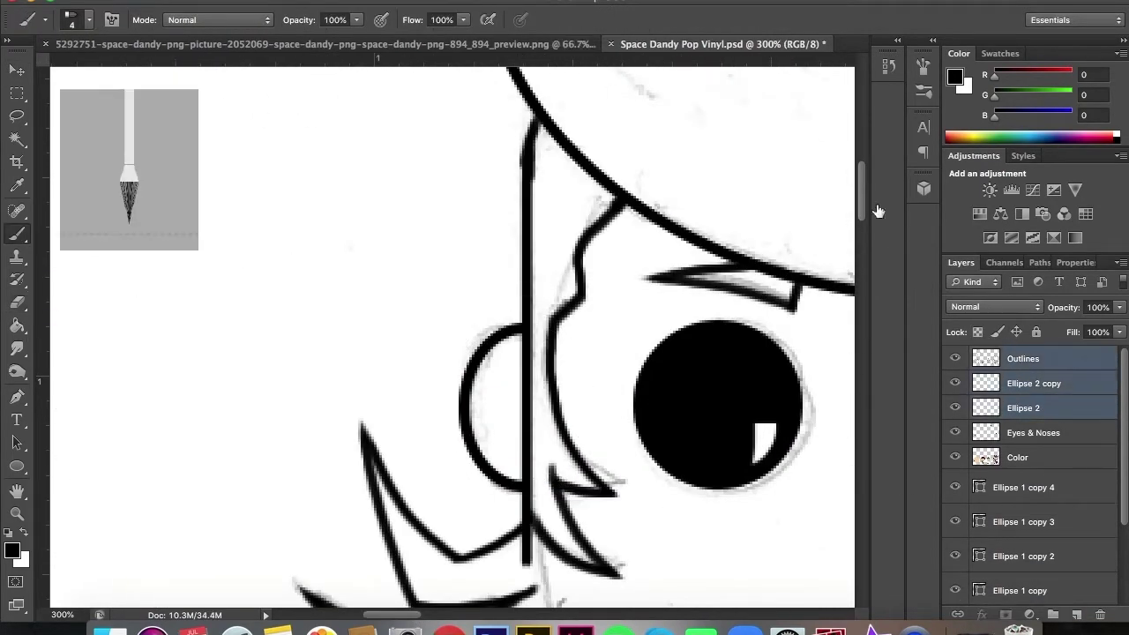
{"action": "key", "text": "ctrl+e"}
{"action": "mouse_move", "coordinate": [862, 190]}
{"action": "left_mouse_down"}
{"action": "mouse_move", "coordinate": [864, 245]}
{"action": "mouse_move", "coordinate": [855, 229]}
{"action": "left_mouse_up"}
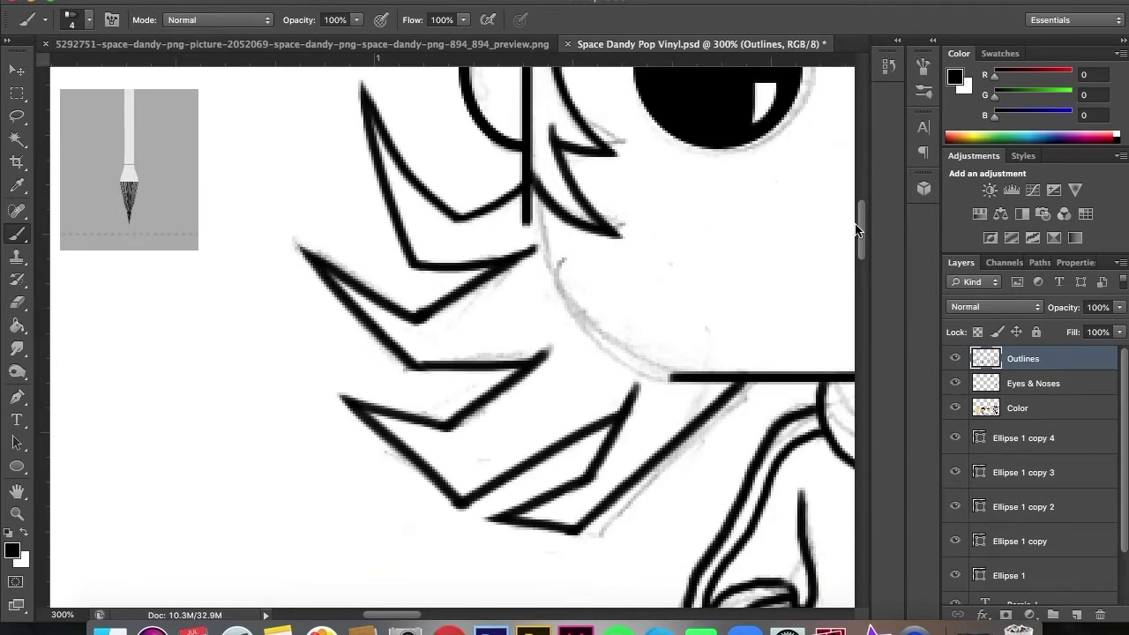
Draw a circle over the side of the face and stretch it into a tall cheek oval.
{"action": "left_click", "coordinate": [25, 464]}
{"action": "left_click_drag", "start_coordinate": [530, 148], "coordinate": [819, 378]}
{"action": "key", "text": "v"}
{"action": "left_click_drag", "start_coordinate": [674, 143], "coordinate": [673, 93]}
{"action": "left_click_drag", "start_coordinate": [536, 236], "coordinate": [529, 237]}
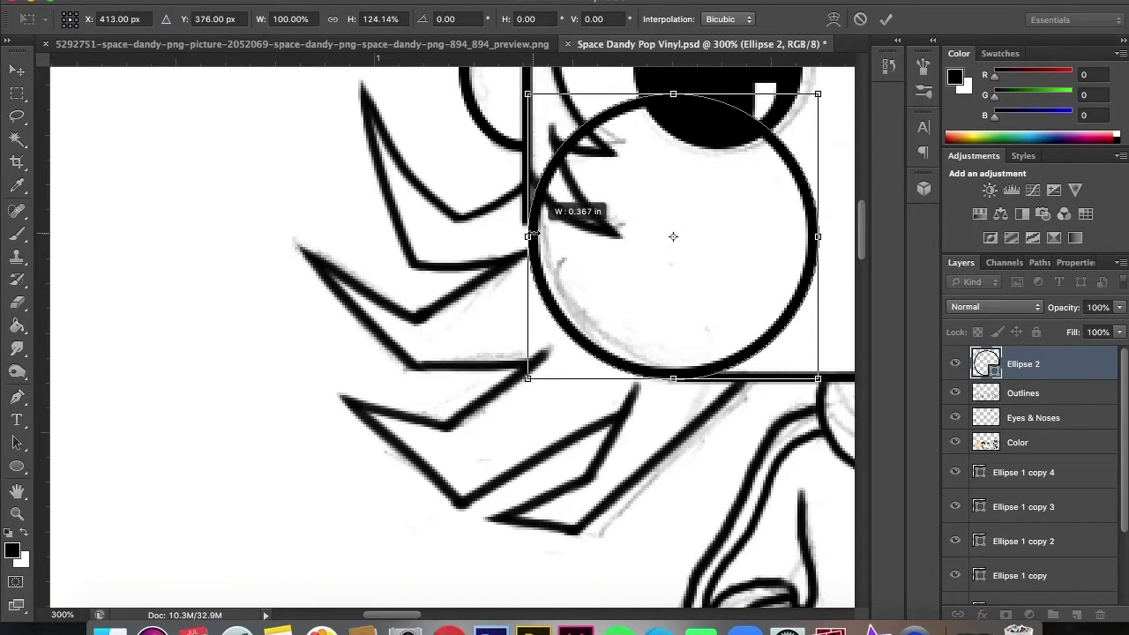
{"action": "scroll", "coordinate": [529, 237], "scroll_direction": "up", "scroll_amount": 2}
{"action": "left_click_drag", "start_coordinate": [673, 417], "coordinate": [677, 467]}
{"action": "key", "text": "Return"}
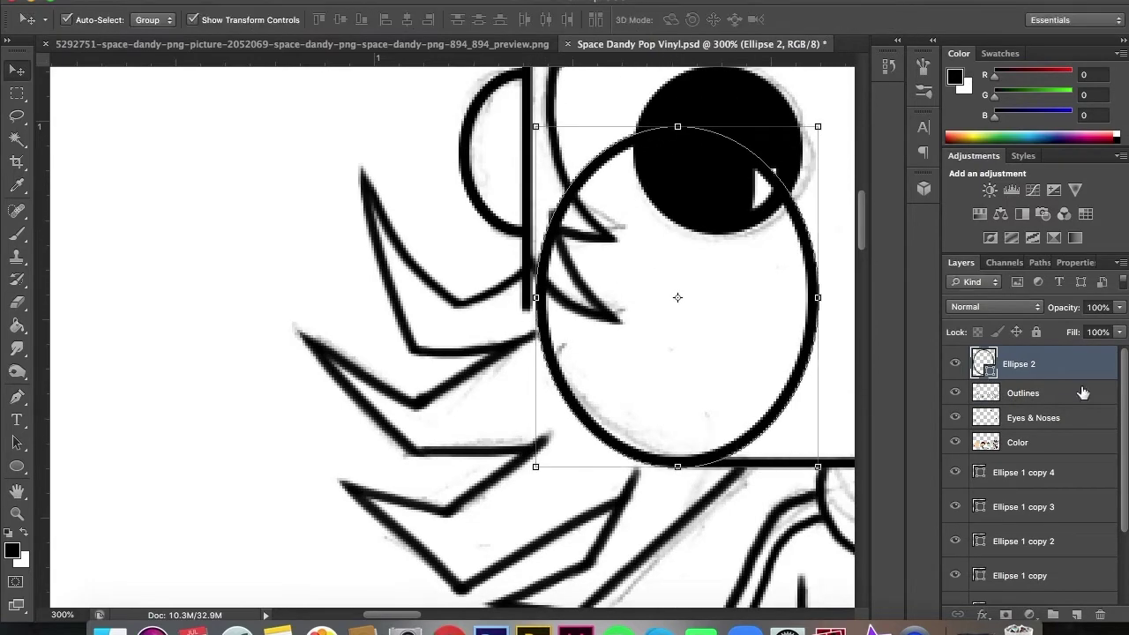
Duplicate the cheek oval and place the copy beside the right eye.
{"action": "key", "text": "ctrl+j"}
{"action": "left_click_drag", "start_coordinate": [1082, 430], "coordinate": [1082, 352]}
{"action": "mouse_move", "coordinate": [815, 282]}
{"action": "left_mouse_down"}
{"action": "mouse_move", "coordinate": [837, 283]}
{"action": "mouse_move", "coordinate": [714, 237]}
{"action": "left_mouse_up"}
Rasterize the cheek ovals and erase their arcs inside the face with a 13 px eraser.
{"action": "key", "text": "e"}
{"action": "right_click", "coordinate": [75, 70]}
{"action": "double_click", "coordinate": [173, 157]}
{"action": "left_click_drag", "start_coordinate": [464, 193], "coordinate": [558, 433]}
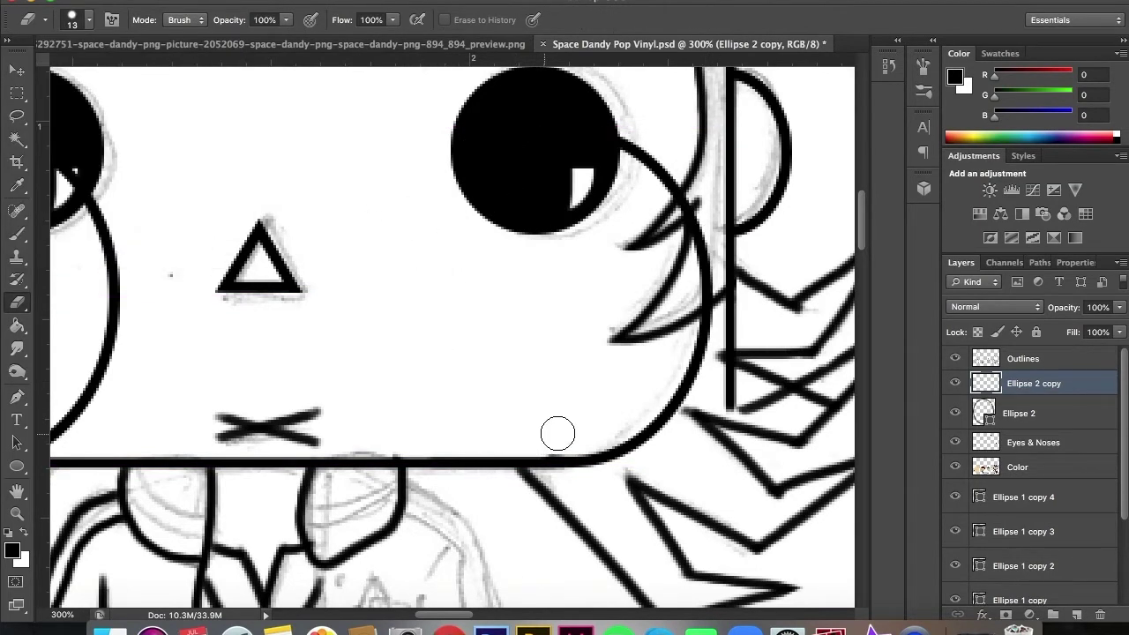
{"action": "scroll", "coordinate": [700, 281], "scroll_direction": "left", "scroll_amount": 10}
{"action": "left_click", "coordinate": [1023, 413]}
{"action": "left_click", "coordinate": [441, 158]}
{"action": "key", "text": "Return"}
{"action": "left_click_drag", "start_coordinate": [467, 141], "coordinate": [397, 265]}
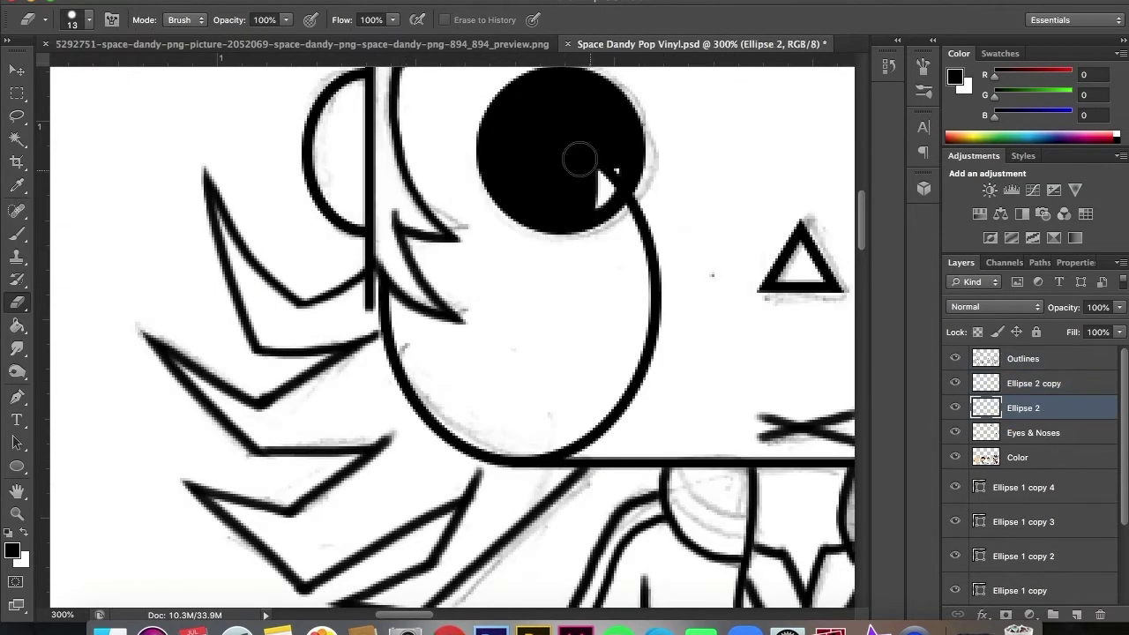
{"action": "left_click_drag", "start_coordinate": [635, 202], "coordinate": [533, 435]}
Merge the trimmed cheek ovals into the Outlines layer.
{"action": "key", "text": "b"}
{"action": "left_click", "coordinate": [1023, 358], "text": "shift"}
{"action": "key", "text": "ctrl+e"}
{"action": "left_click_drag", "start_coordinate": [861, 231], "coordinate": [864, 280]}
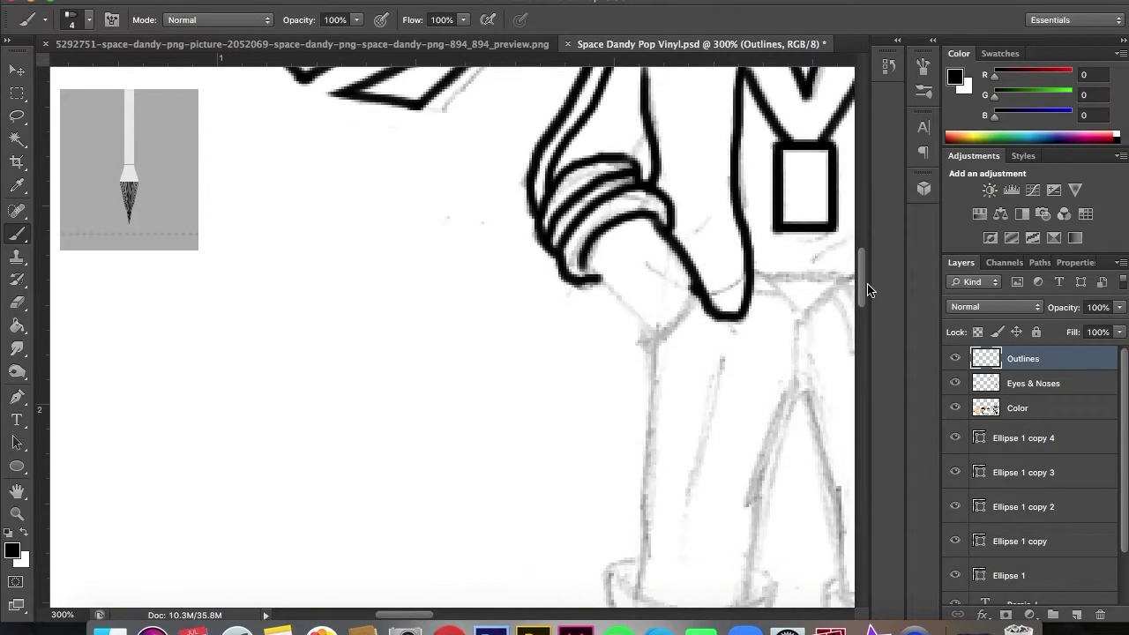
Ink the vest's right edge and the belt line across the waist.
{"action": "scroll", "coordinate": [559, 566], "scroll_direction": "right", "scroll_amount": 10}
{"action": "scroll", "coordinate": [559, 566], "scroll_direction": "up", "scroll_amount": 3}
{"action": "left_click_drag", "start_coordinate": [487, 192], "coordinate": [536, 446]}
{"action": "mouse_move", "coordinate": [493, 412]}
{"action": "left_mouse_down"}
{"action": "mouse_move", "coordinate": [389, 412]}
{"action": "mouse_move", "coordinate": [472, 484]}
{"action": "mouse_move", "coordinate": [388, 511]}
{"action": "left_mouse_up"}
{"action": "key", "text": "e"}
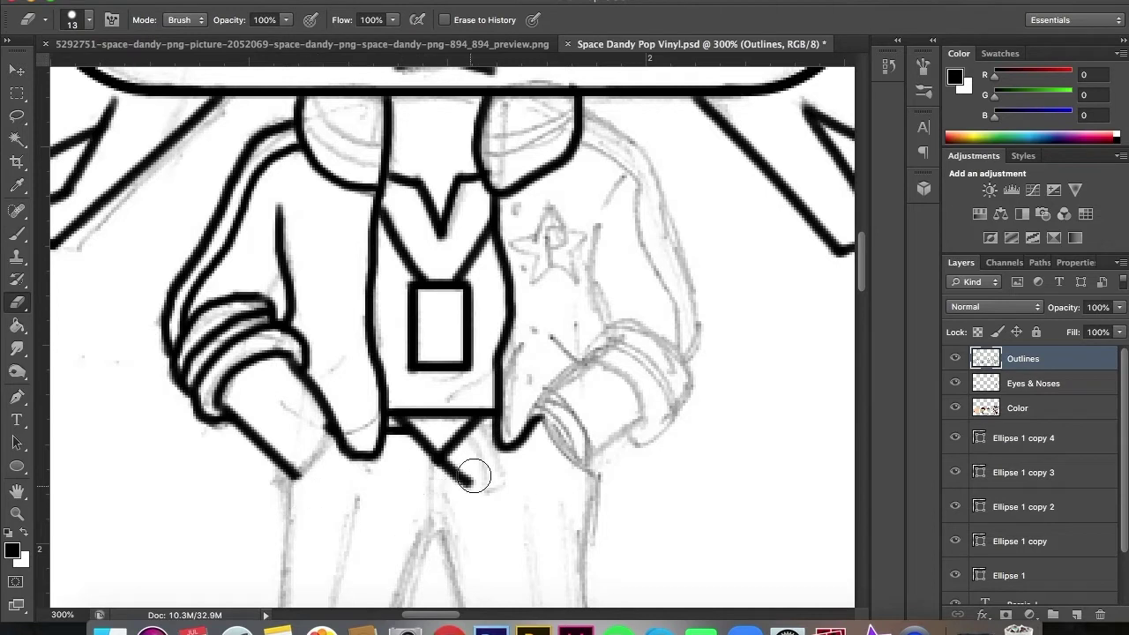
{"action": "right_click", "coordinate": [35, 227]}
{"action": "key", "text": "b"}
Outline the jacket's right side, sleeve, right hand cuff and curved collar.
{"action": "mouse_move", "coordinate": [584, 111]}
{"action": "left_mouse_down"}
{"action": "mouse_move", "coordinate": [701, 313]}
{"action": "mouse_move", "coordinate": [686, 371]}
{"action": "left_mouse_up"}
{"action": "left_click_drag", "start_coordinate": [591, 221], "coordinate": [608, 333]}
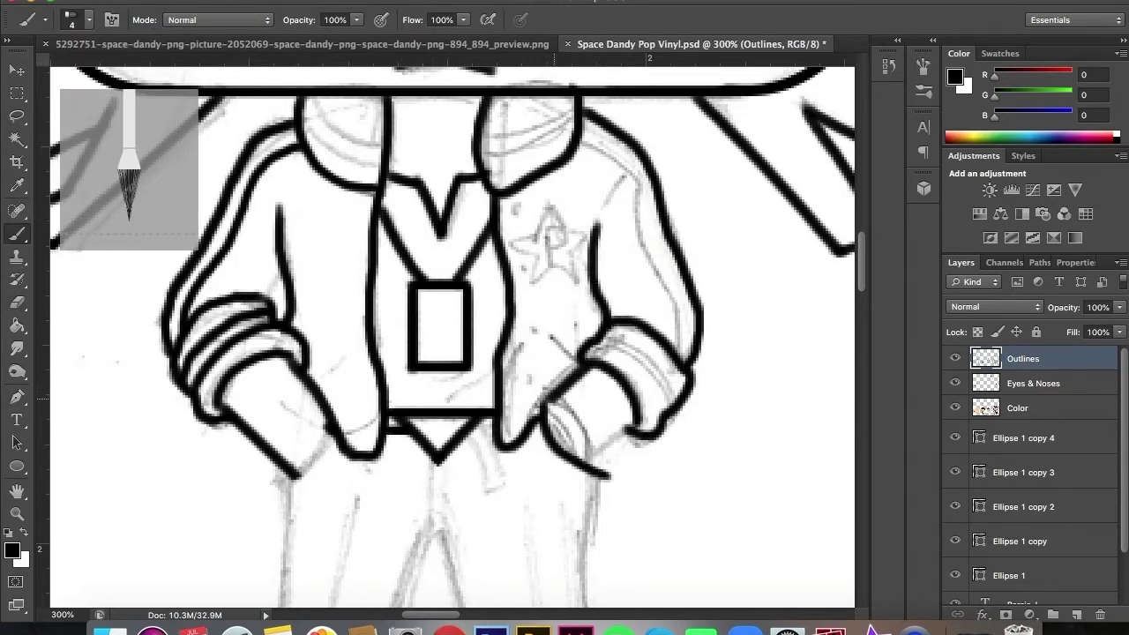
{"action": "left_click_drag", "start_coordinate": [540, 396], "coordinate": [596, 465]}
{"action": "left_click_drag", "start_coordinate": [582, 134], "coordinate": [677, 346]}
{"action": "left_click_drag", "start_coordinate": [305, 113], "coordinate": [365, 158]}
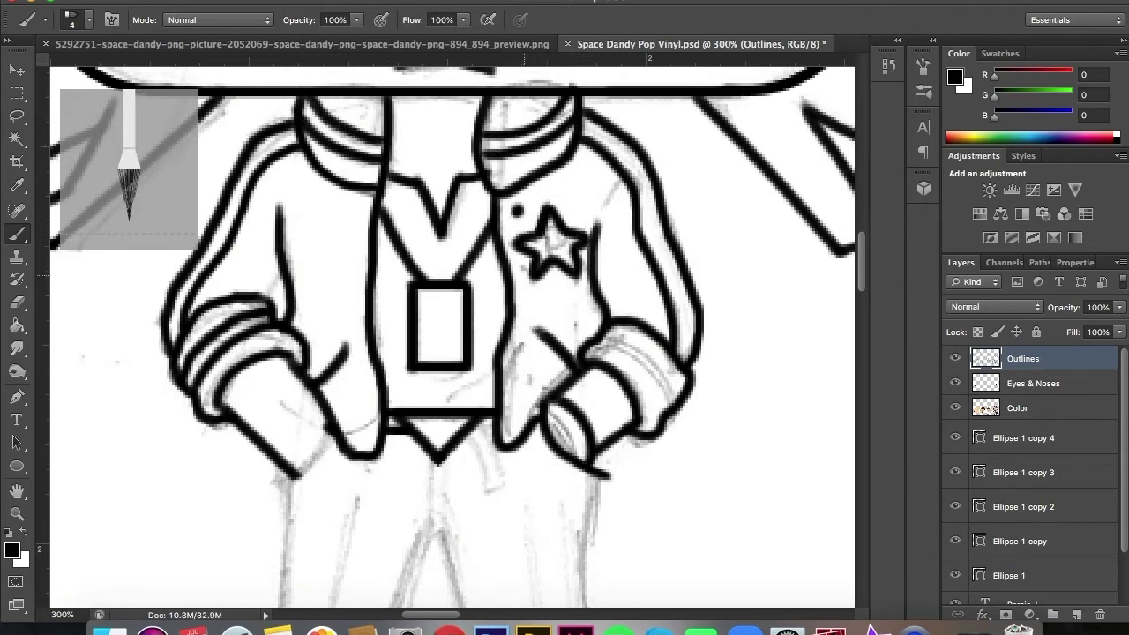
Draw the strap hanging from the belt and close its loop.
{"action": "left_click_drag", "start_coordinate": [475, 426], "coordinate": [490, 509]}
{"action": "left_click_drag", "start_coordinate": [483, 424], "coordinate": [508, 486]}
{"action": "left_click_drag", "start_coordinate": [457, 399], "coordinate": [494, 365]}
{"action": "scroll", "coordinate": [450, 335], "scroll_direction": "down", "scroll_amount": 5}
{"action": "mouse_move", "coordinate": [293, 224]}
{"action": "left_mouse_down"}
{"action": "mouse_move", "coordinate": [244, 263]}
{"action": "mouse_move", "coordinate": [269, 476]}
{"action": "left_mouse_up"}
{"action": "left_click_drag", "start_coordinate": [438, 205], "coordinate": [376, 490]}
Outline both legs and the inner leg lines, trimming stray ends.
{"action": "left_click_drag", "start_coordinate": [430, 263], "coordinate": [499, 499]}
{"action": "left_click_drag", "start_coordinate": [584, 217], "coordinate": [584, 516]}
{"action": "left_click_drag", "start_coordinate": [432, 266], "coordinate": [357, 533]}
{"action": "left_click_drag", "start_coordinate": [292, 235], "coordinate": [265, 540]}
{"action": "left_click", "coordinate": [20, 298]}
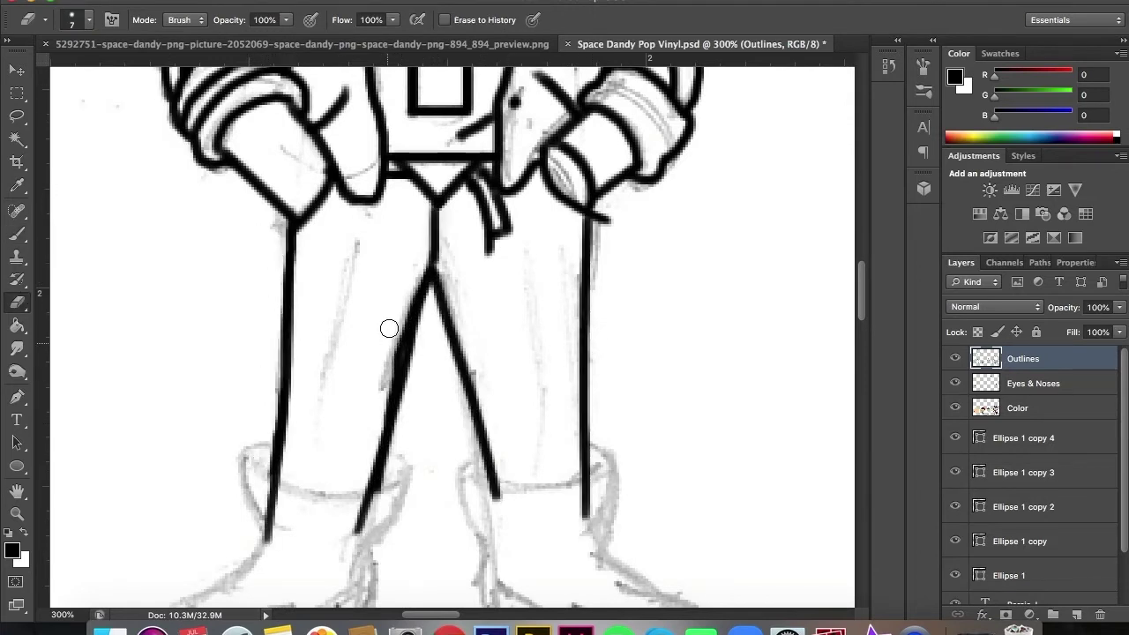
{"action": "key", "text": "b"}
Add crease lines inside both legs and erase leftover bits of leg line.
{"action": "mouse_move", "coordinate": [608, 221]}
{"action": "left_mouse_down"}
{"action": "mouse_move", "coordinate": [589, 210]}
{"action": "mouse_move", "coordinate": [553, 433]}
{"action": "left_mouse_up"}
{"action": "left_click_drag", "start_coordinate": [359, 240], "coordinate": [326, 437]}
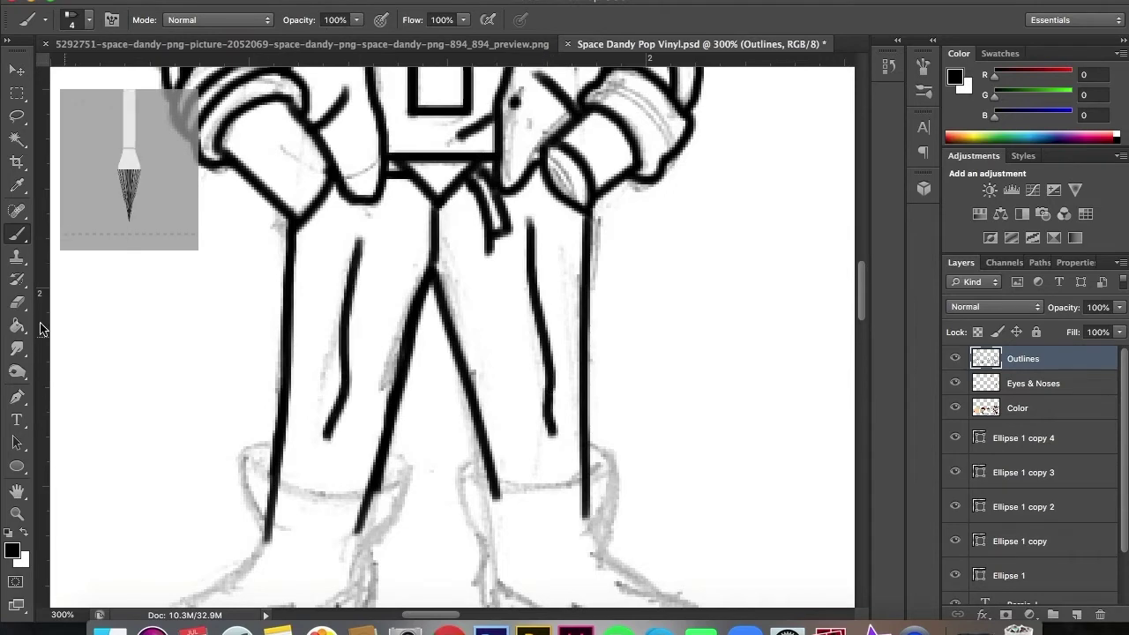
{"action": "key", "text": "e"}
{"action": "left_click_drag", "start_coordinate": [272, 487], "coordinate": [270, 515]}
{"action": "left_click_drag", "start_coordinate": [588, 481], "coordinate": [587, 520]}
{"action": "scroll", "coordinate": [685, 416], "scroll_direction": "down", "scroll_amount": 3}
Draw an oval at the top of the left boot and rotate it into a tilted cuff.
{"action": "left_click", "coordinate": [1031, 382]}
{"action": "left_click_drag", "start_coordinate": [245, 311], "coordinate": [425, 365]}
{"action": "key", "text": "ctrl+t"}
{"action": "mouse_move", "coordinate": [410, 317]}
{"action": "left_mouse_down"}
{"action": "mouse_move", "coordinate": [412, 327]}
{"action": "mouse_move", "coordinate": [627, 284]}
{"action": "mouse_move", "coordinate": [642, 255]}
{"action": "left_mouse_up"}
{"action": "left_click", "coordinate": [886, 18]}
Copy and tilt the cuff oval onto the right boot, then erase both ovals' top arcs.
{"action": "key", "text": "v"}
{"action": "key", "text": "ctrl+t"}
{"action": "left_click_drag", "start_coordinate": [595, 304], "coordinate": [595, 313]}
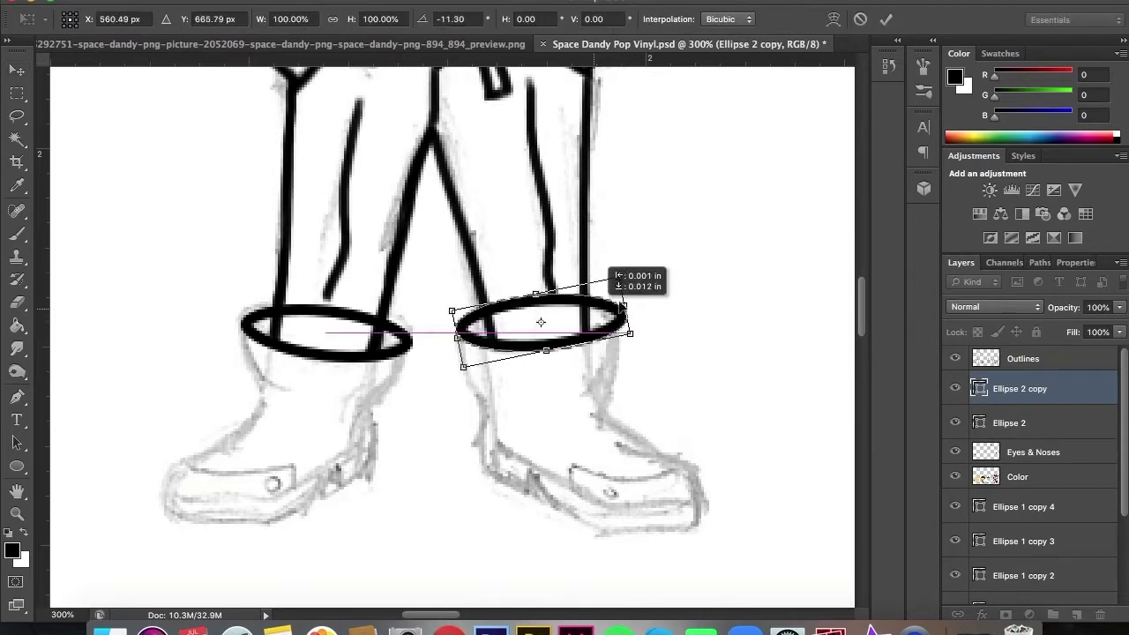
{"action": "key", "text": "Return"}
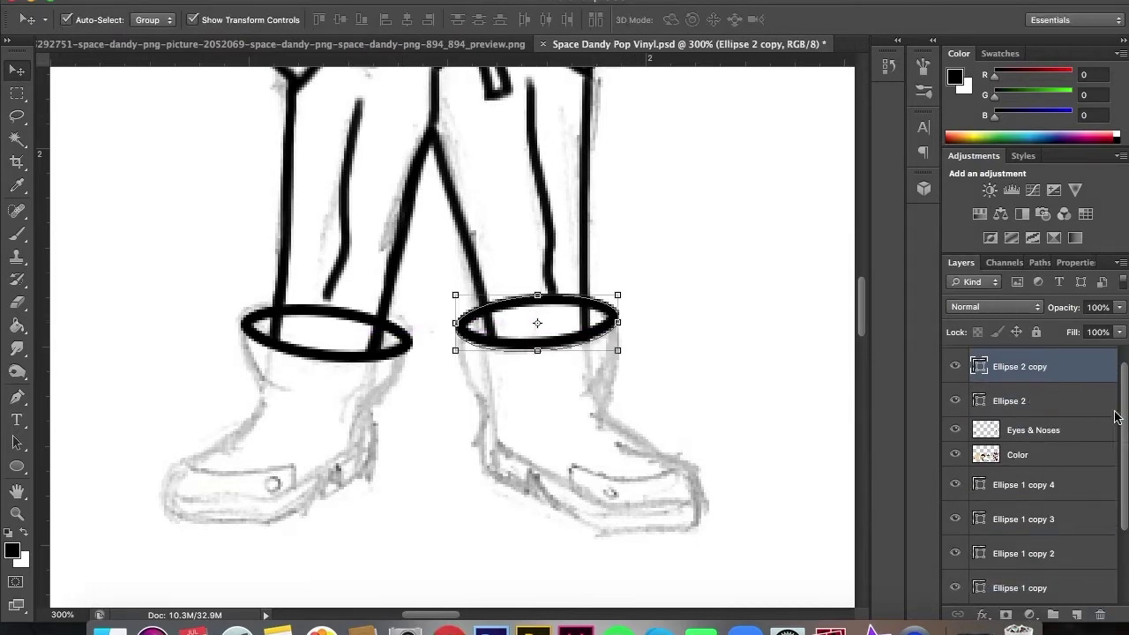
{"action": "key", "text": "e"}
{"action": "left_click", "coordinate": [547, 298]}
{"action": "key", "text": "Return"}
{"action": "left_click_drag", "start_coordinate": [493, 304], "coordinate": [574, 312]}
{"action": "key", "text": "alt+["}
{"action": "key", "text": "Return"}
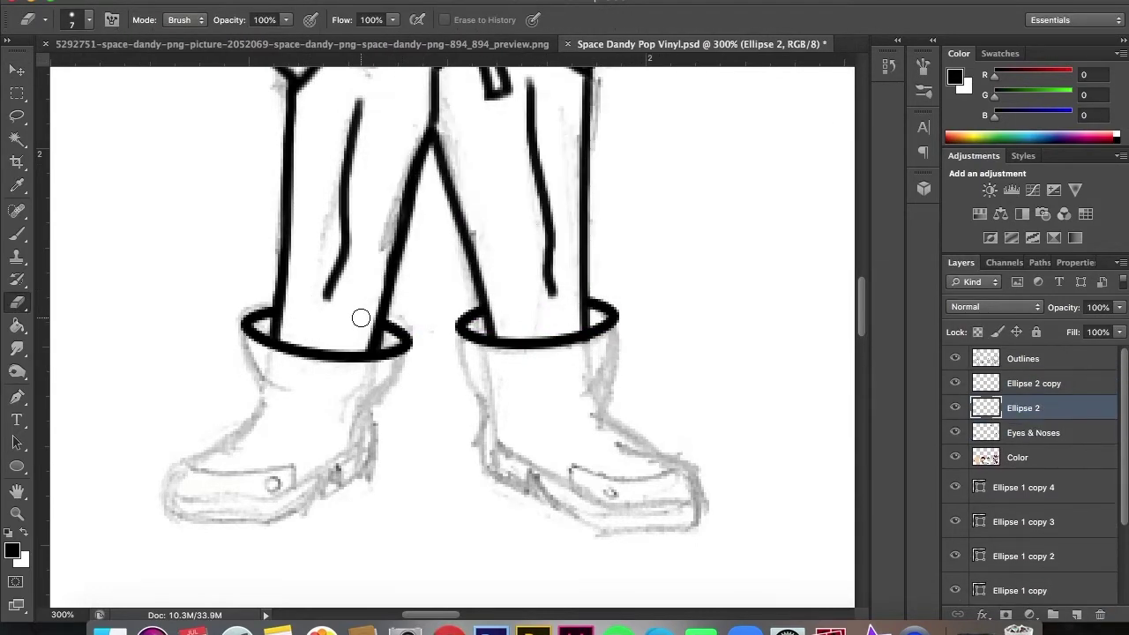
{"action": "left_click_drag", "start_coordinate": [295, 292], "coordinate": [361, 317]}
Draw a taller circle cuff on the right boot, copy it to the left, and trim its upper arc.
{"action": "key", "text": "u"}
{"action": "left_click_drag", "start_coordinate": [453, 282], "coordinate": [617, 423]}
{"action": "key", "text": "v"}
{"action": "key", "text": "ctrl+t"}
{"action": "left_click_drag", "start_coordinate": [537, 283], "coordinate": [537, 255]}
{"action": "left_click_drag", "start_coordinate": [618, 337], "coordinate": [629, 329]}
{"action": "key", "text": "Return"}
{"action": "left_click_drag", "start_coordinate": [537, 338], "coordinate": [327, 338]}
{"action": "key", "text": "ctrl+t"}
{"action": "left_click", "coordinate": [19, 309]}
{"action": "key", "text": "Return"}
{"action": "left_click_drag", "start_coordinate": [247, 314], "coordinate": [282, 266]}
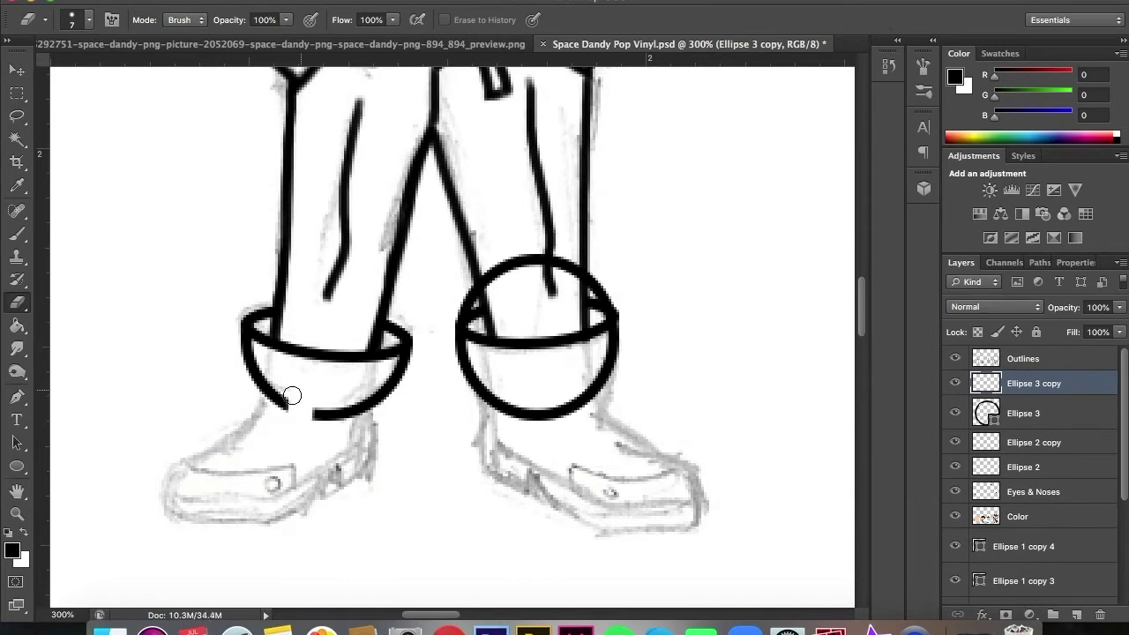
Merge the rasterized cuff circles into the Outlines layer.
{"action": "left_click", "coordinate": [1015, 412]}
{"action": "left_click", "coordinate": [462, 305]}
{"action": "key", "text": "Return"}
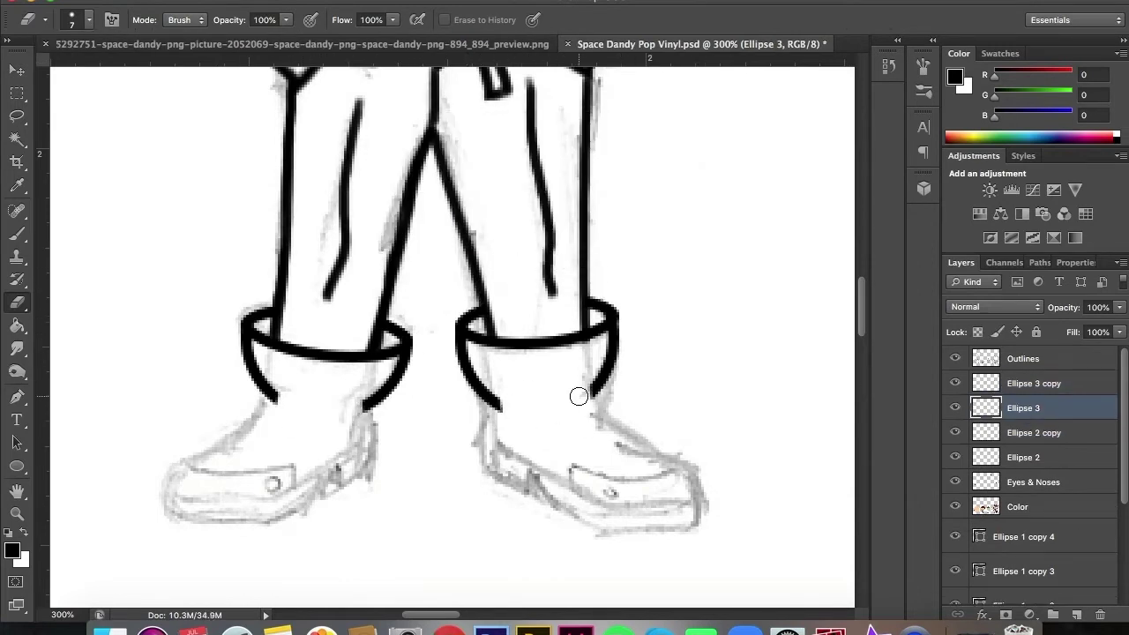
{"action": "left_click", "coordinate": [1023, 358], "text": "shift"}
{"action": "key", "text": "ctrl+e"}
Ink the backs of both boots and their sole lines, erasing the gaps between them.
{"action": "key", "text": "b"}
{"action": "left_click_drag", "start_coordinate": [371, 406], "coordinate": [367, 489]}
{"action": "left_click_drag", "start_coordinate": [490, 398], "coordinate": [484, 488]}
{"action": "left_click_drag", "start_coordinate": [150, 520], "coordinate": [714, 520]}
{"action": "left_click_drag", "start_coordinate": [160, 492], "coordinate": [705, 492]}
{"action": "key", "text": "e"}
{"action": "mouse_move", "coordinate": [346, 520]}
{"action": "left_mouse_down"}
{"action": "mouse_move", "coordinate": [378, 497]}
{"action": "mouse_move", "coordinate": [582, 520]}
{"action": "left_mouse_up"}
Add guide lines below both boots, extend the right toe, and trim the left sole line.
{"action": "key", "text": "b"}
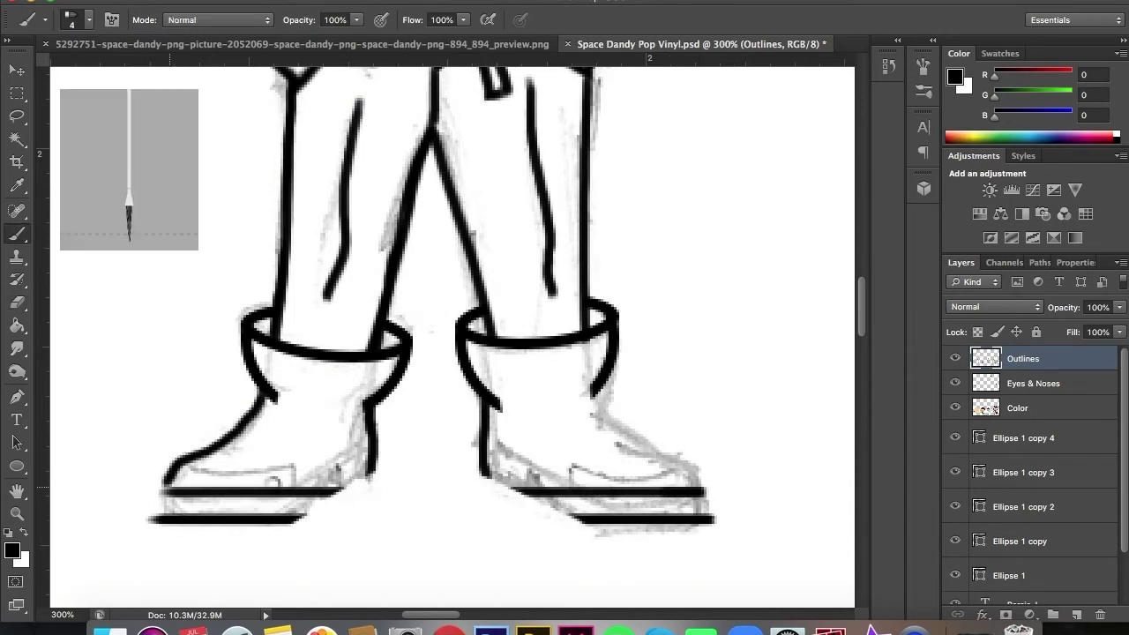
{"action": "left_click_drag", "start_coordinate": [370, 474], "coordinate": [192, 601]}
{"action": "left_click_drag", "start_coordinate": [480, 470], "coordinate": [686, 584]}
{"action": "left_click_drag", "start_coordinate": [596, 393], "coordinate": [706, 494]}
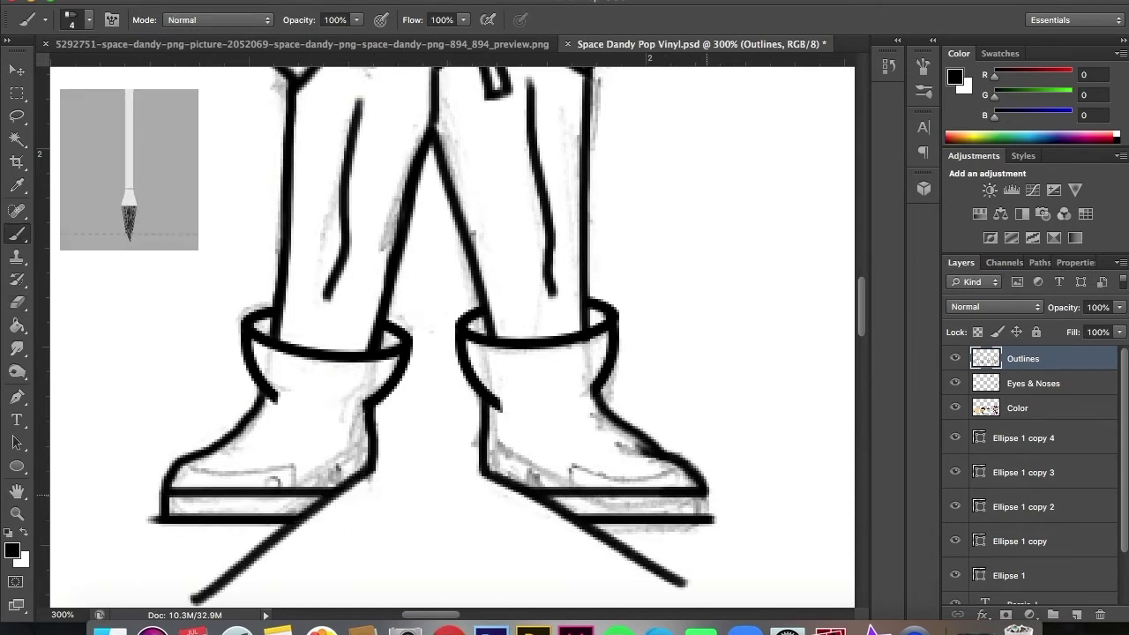
{"action": "key", "text": "e"}
{"action": "left_click_drag", "start_coordinate": [339, 491], "coordinate": [293, 491]}
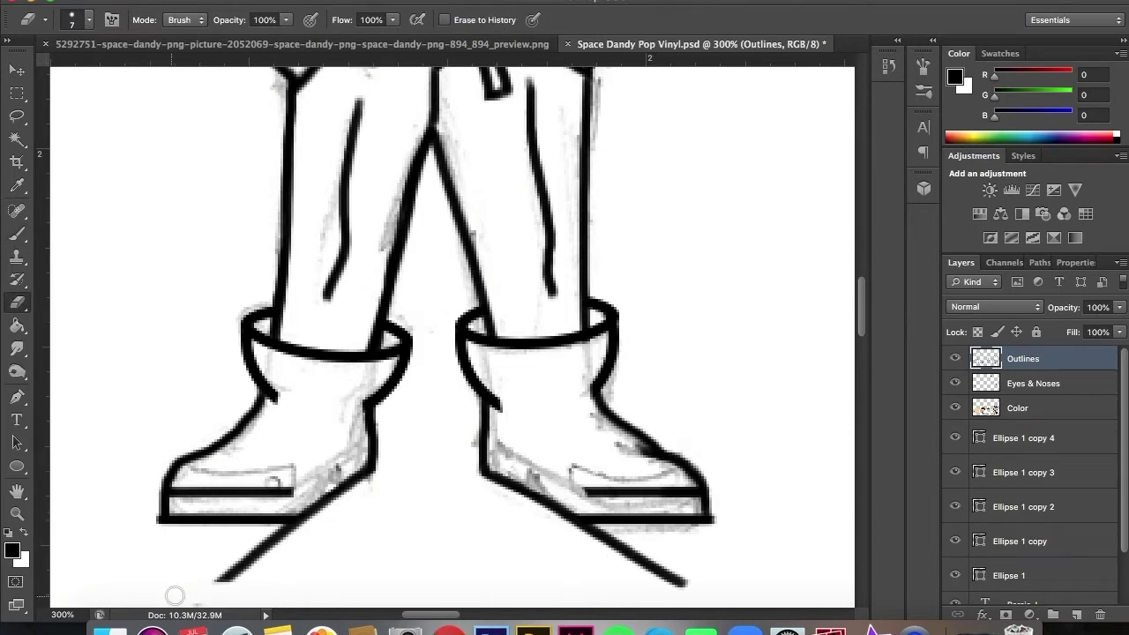
{"action": "key", "text": "b"}
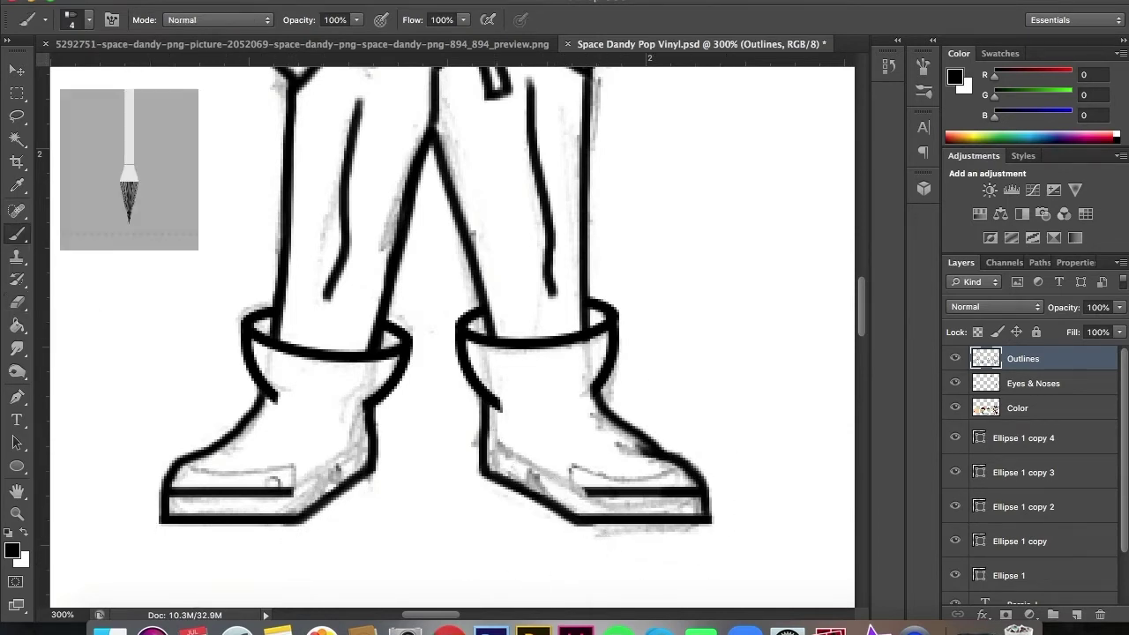
Touch up the heels and right toe line, then set the eraser size to 9 px.
{"action": "key", "text": "e"}
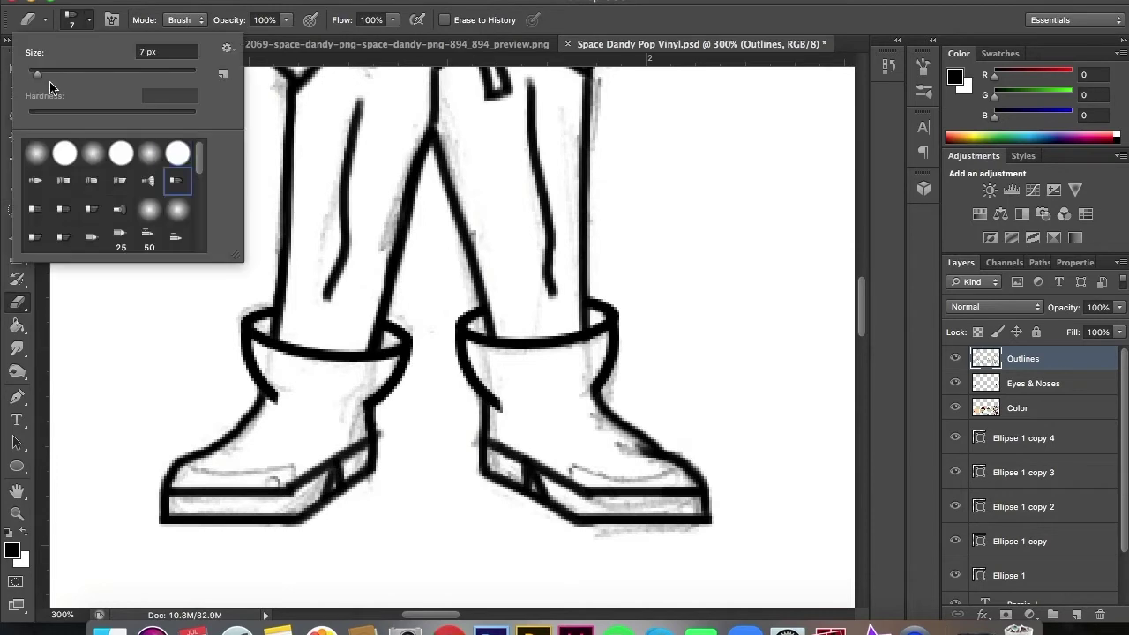
{"action": "key", "text": "b"}
{"action": "left_click_drag", "start_coordinate": [321, 499], "coordinate": [344, 488]}
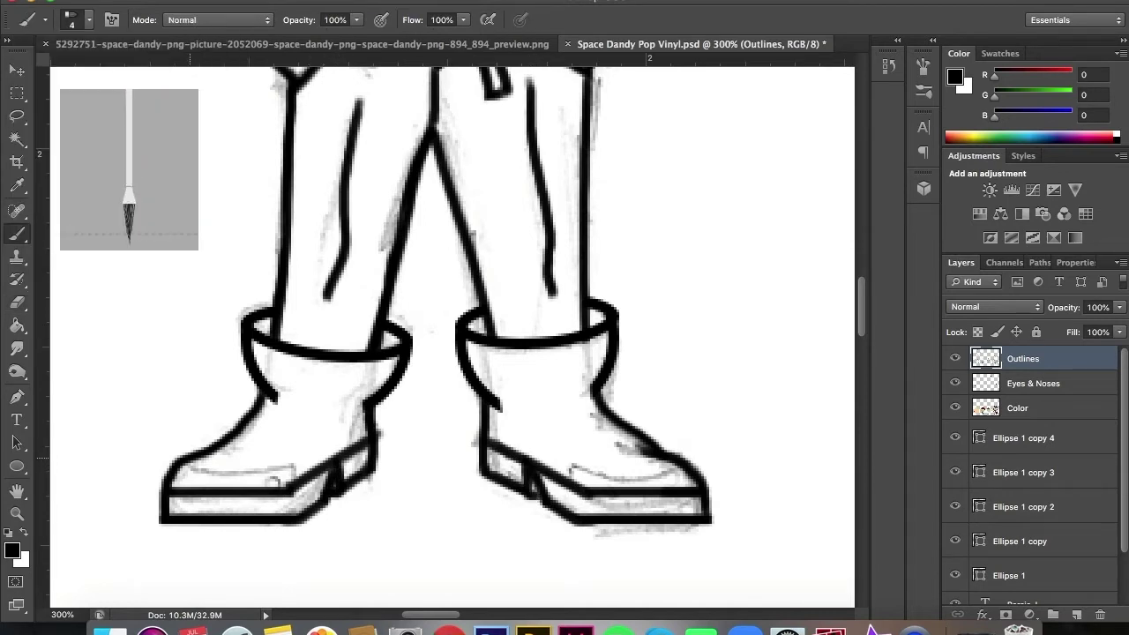
{"action": "left_click_drag", "start_coordinate": [575, 467], "coordinate": [670, 460]}
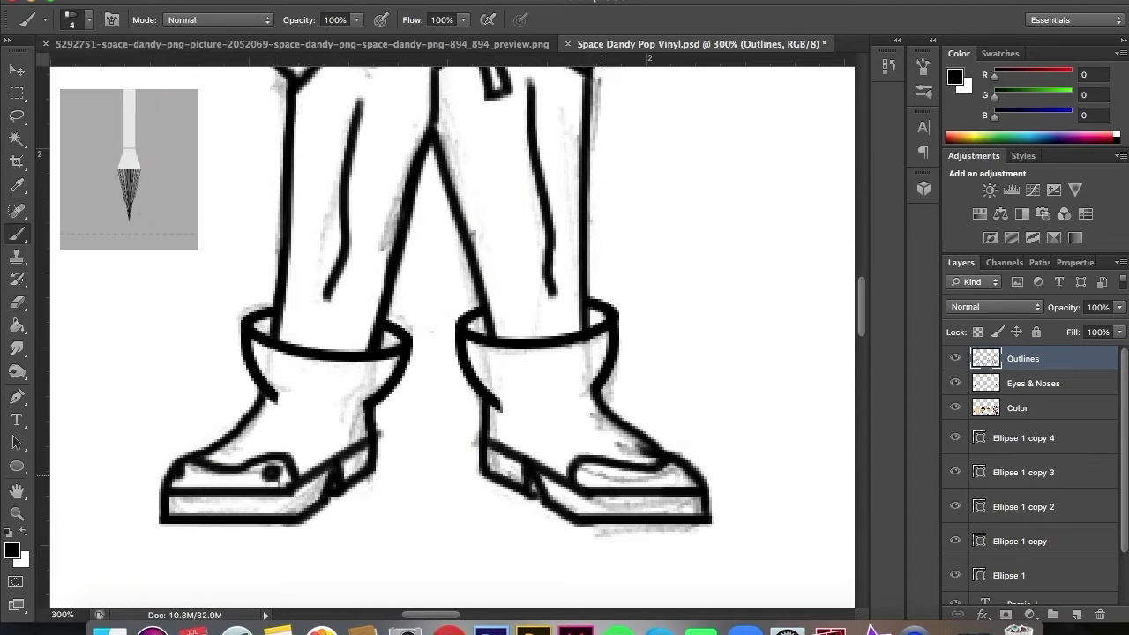
{"action": "key", "text": "e"}
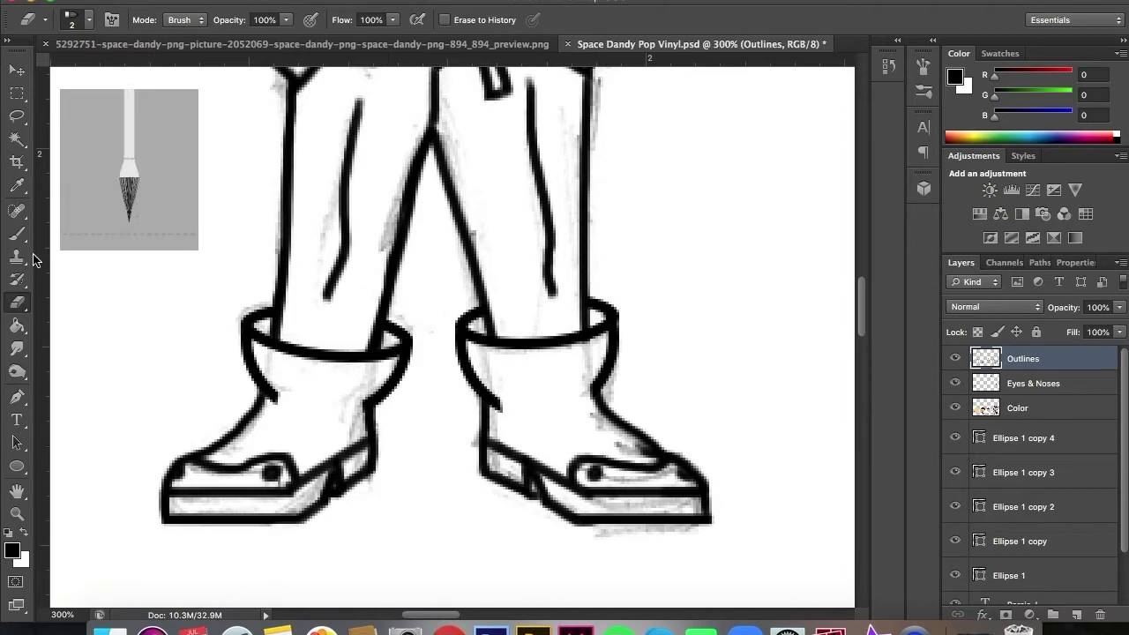
{"action": "key", "text": "b"}
{"action": "left_click_drag", "start_coordinate": [532, 489], "coordinate": [602, 524]}
{"action": "key", "text": "e"}
{"action": "left_click", "coordinate": [88, 19]}
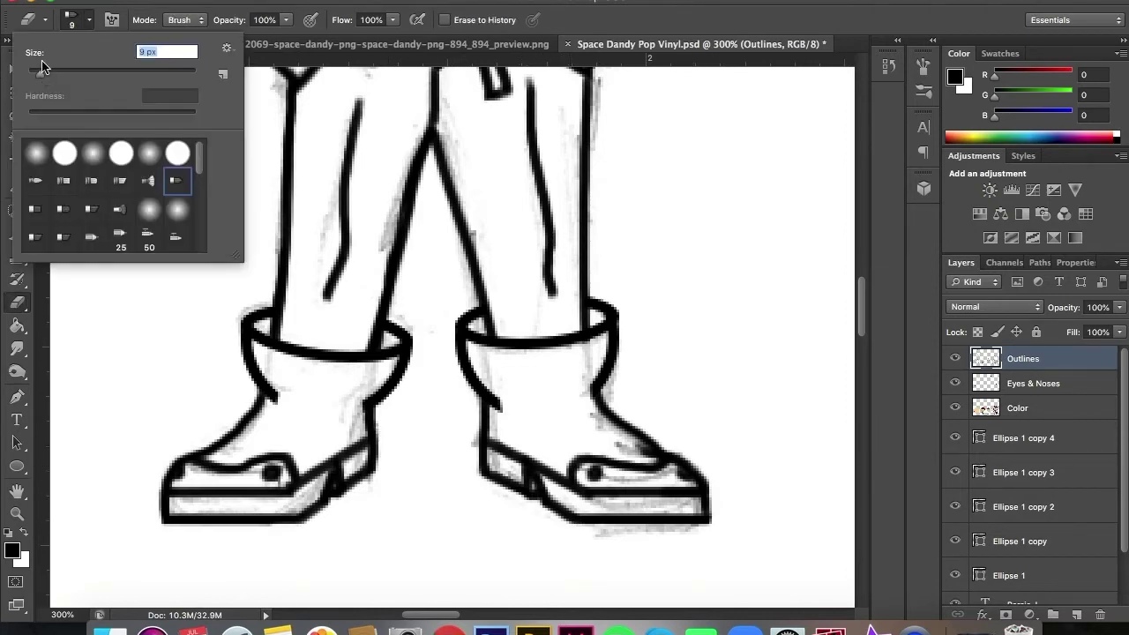
{"action": "type", "text": "9"}
{"action": "key", "text": "Return"}
{"action": "key", "text": "ctrl+minus"}
{"action": "key", "text": "ctrl+minus"}
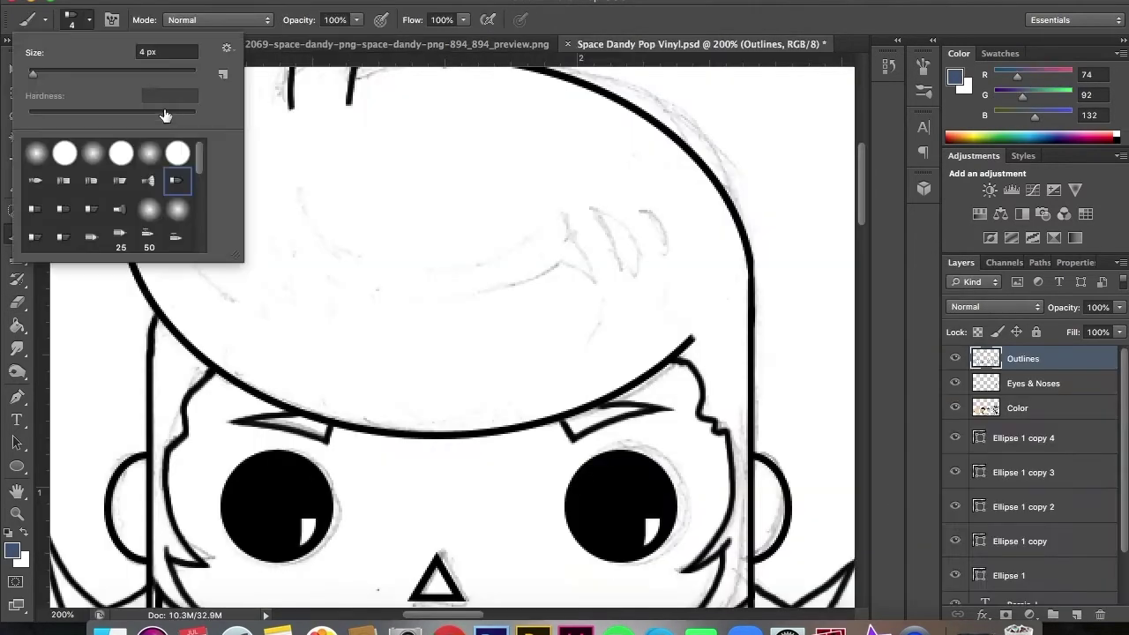
Sample the jacket's dark blue for a hair highlight stroke, then fill the upper hair solid black to the outline.
{"action": "left_click_drag", "start_coordinate": [35, 75], "coordinate": [44, 78]}
{"action": "left_click_drag", "start_coordinate": [245, 303], "coordinate": [648, 250]}
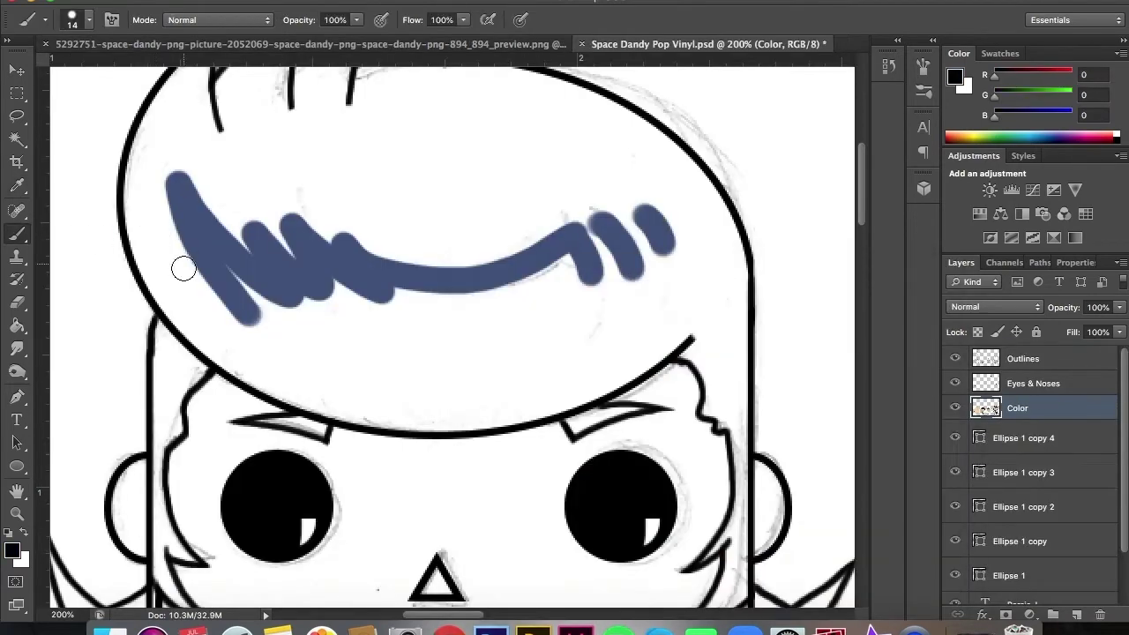
{"action": "left_click_drag", "start_coordinate": [183, 269], "coordinate": [699, 205]}
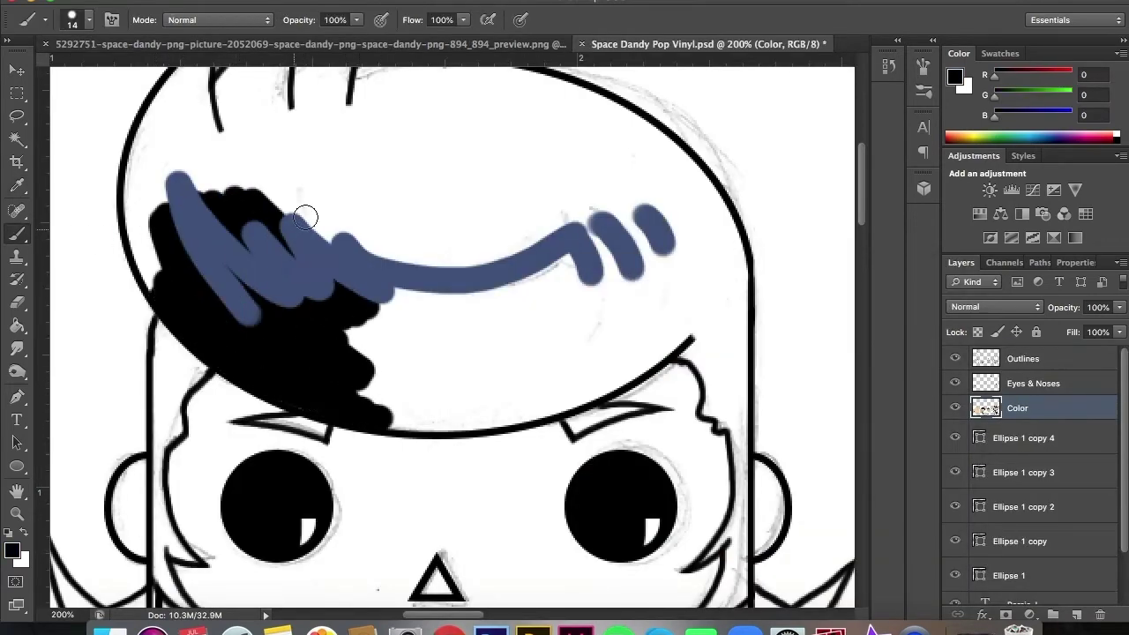
{"action": "mouse_move", "coordinate": [673, 339]}
{"action": "left_mouse_down"}
{"action": "mouse_move", "coordinate": [321, 376]}
{"action": "mouse_move", "coordinate": [534, 403]}
{"action": "mouse_move", "coordinate": [585, 344]}
{"action": "mouse_move", "coordinate": [653, 361]}
{"action": "left_mouse_up"}
{"action": "left_click_drag", "start_coordinate": [862, 173], "coordinate": [862, 147]}
{"action": "mouse_move", "coordinate": [176, 255]}
{"action": "left_mouse_down"}
{"action": "mouse_move", "coordinate": [158, 371]}
{"action": "mouse_move", "coordinate": [222, 315]}
{"action": "mouse_move", "coordinate": [585, 356]}
{"action": "mouse_move", "coordinate": [696, 291]}
{"action": "left_mouse_up"}
{"action": "mouse_move", "coordinate": [375, 254]}
{"action": "left_mouse_down"}
{"action": "mouse_move", "coordinate": [444, 241]}
{"action": "mouse_move", "coordinate": [606, 279]}
{"action": "left_mouse_up"}
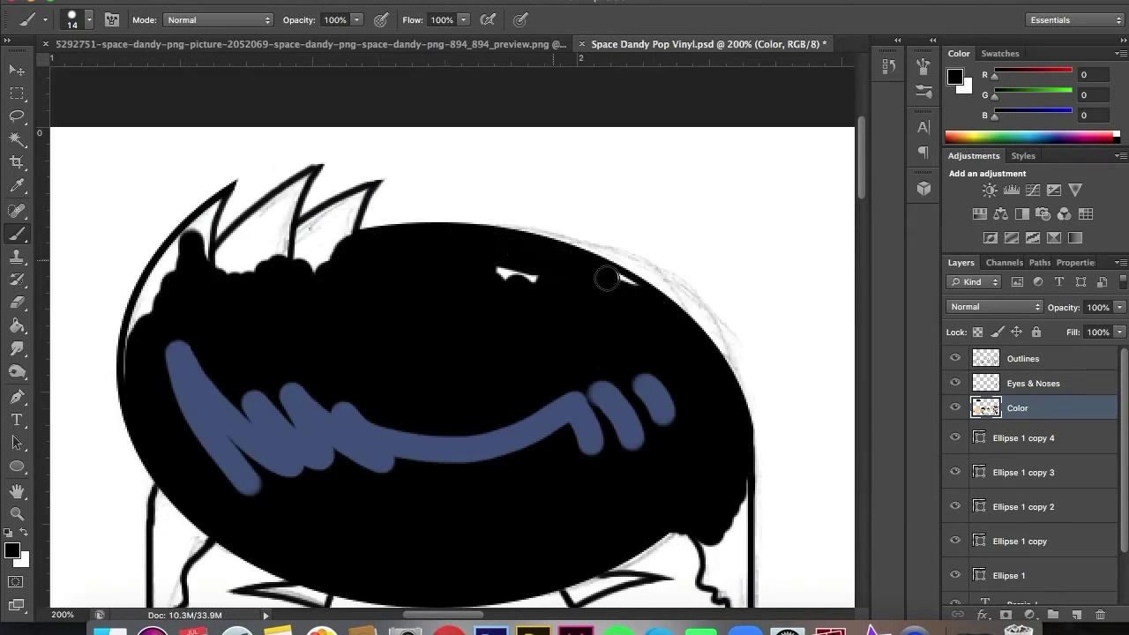
{"action": "left_click_drag", "start_coordinate": [146, 315], "coordinate": [252, 238]}
With a size 4 brush, fill the white gaps in two hair spikes and the eyebrow black.
{"action": "right_click", "coordinate": [186, 249]}
{"action": "left_click", "coordinate": [101, 151]}
{"action": "scroll", "coordinate": [124, 207], "scroll_direction": "up", "scroll_amount": 2}
{"action": "left_click_drag", "start_coordinate": [472, 133], "coordinate": [432, 216]}
{"action": "left_click_drag", "start_coordinate": [587, 163], "coordinate": [529, 207]}
{"action": "scroll", "coordinate": [358, 401], "scroll_direction": "down", "scroll_amount": 5}
{"action": "left_click_drag", "start_coordinate": [499, 419], "coordinate": [397, 392]}
{"action": "mouse_move", "coordinate": [265, 291]}
{"action": "left_mouse_down"}
{"action": "mouse_move", "coordinate": [164, 349]}
{"action": "mouse_move", "coordinate": [163, 485]}
{"action": "left_mouse_up"}
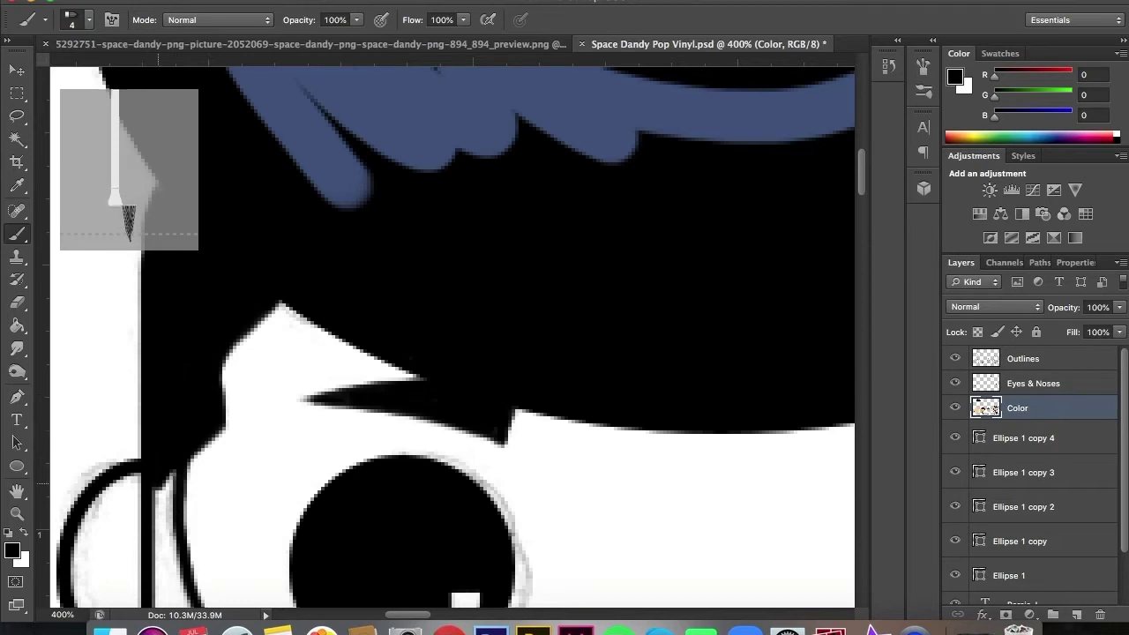
Fill the white areas in the left side strands solid black.
{"action": "scroll", "coordinate": [441, 352], "scroll_direction": "down", "scroll_amount": 5}
{"action": "left_click_drag", "start_coordinate": [155, 352], "coordinate": [163, 538]}
{"action": "left_click_drag", "start_coordinate": [212, 441], "coordinate": [247, 304]}
{"action": "left_click_drag", "start_coordinate": [224, 172], "coordinate": [159, 353]}
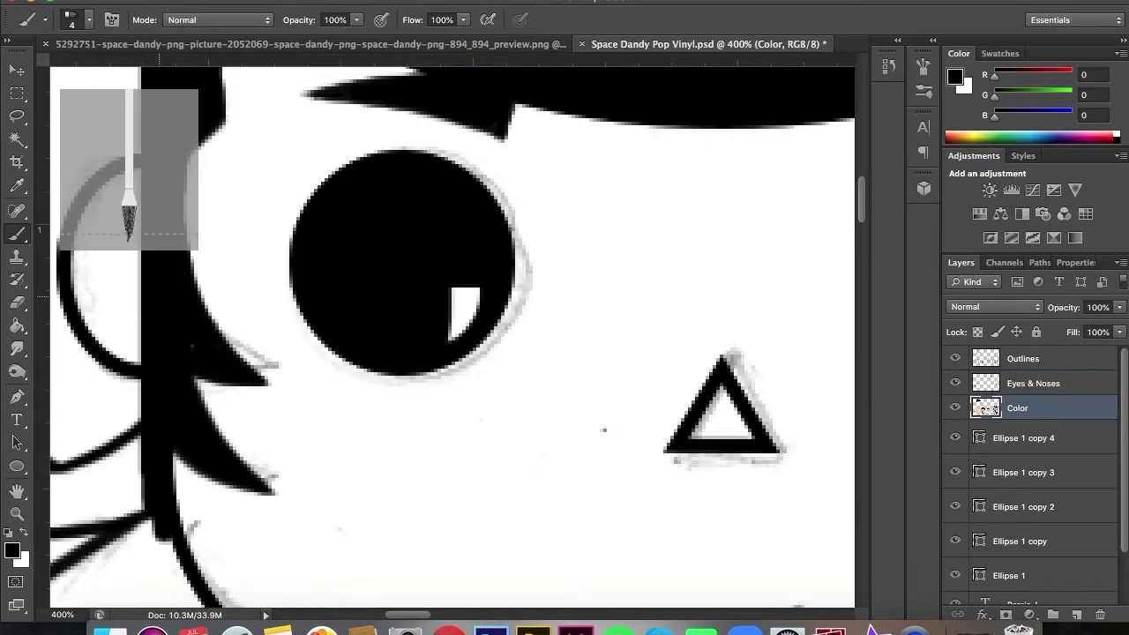
{"action": "left_click_drag", "start_coordinate": [407, 615], "coordinate": [397, 615]}
{"action": "mouse_move", "coordinate": [119, 335]}
{"action": "left_mouse_down"}
{"action": "mouse_move", "coordinate": [247, 493]}
{"action": "mouse_move", "coordinate": [132, 379]}
{"action": "left_mouse_up"}
{"action": "scroll", "coordinate": [264, 247], "scroll_direction": "down", "scroll_amount": 5}
{"action": "mouse_move", "coordinate": [309, 234]}
{"action": "left_mouse_down"}
{"action": "mouse_move", "coordinate": [247, 269]}
{"action": "mouse_move", "coordinate": [322, 309]}
{"action": "mouse_move", "coordinate": [176, 402]}
{"action": "mouse_move", "coordinate": [366, 441]}
{"action": "left_mouse_up"}
Fill the strand gaps left of the chin and the lower hair area black.
{"action": "left_click_drag", "start_coordinate": [300, 327], "coordinate": [353, 432]}
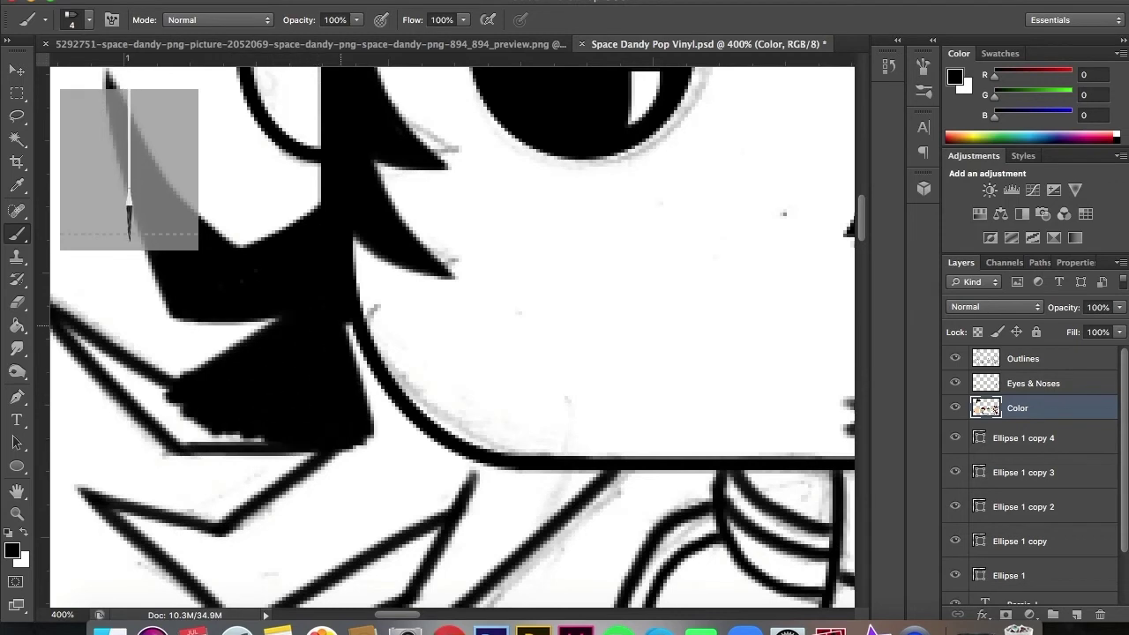
{"action": "left_click_drag", "start_coordinate": [370, 335], "coordinate": [414, 437]}
{"action": "left_click_drag", "start_coordinate": [221, 415], "coordinate": [168, 432]}
{"action": "left_click_drag", "start_coordinate": [238, 441], "coordinate": [397, 565]}
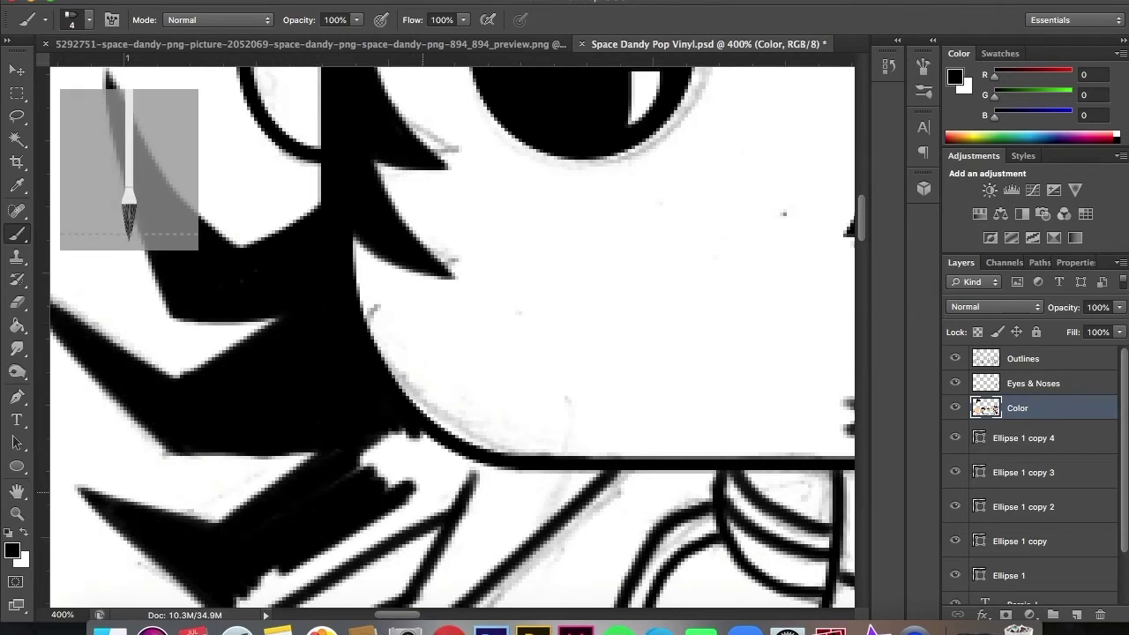
{"action": "left_click_drag", "start_coordinate": [264, 582], "coordinate": [468, 494]}
{"action": "left_click_drag", "start_coordinate": [353, 458], "coordinate": [494, 476]}
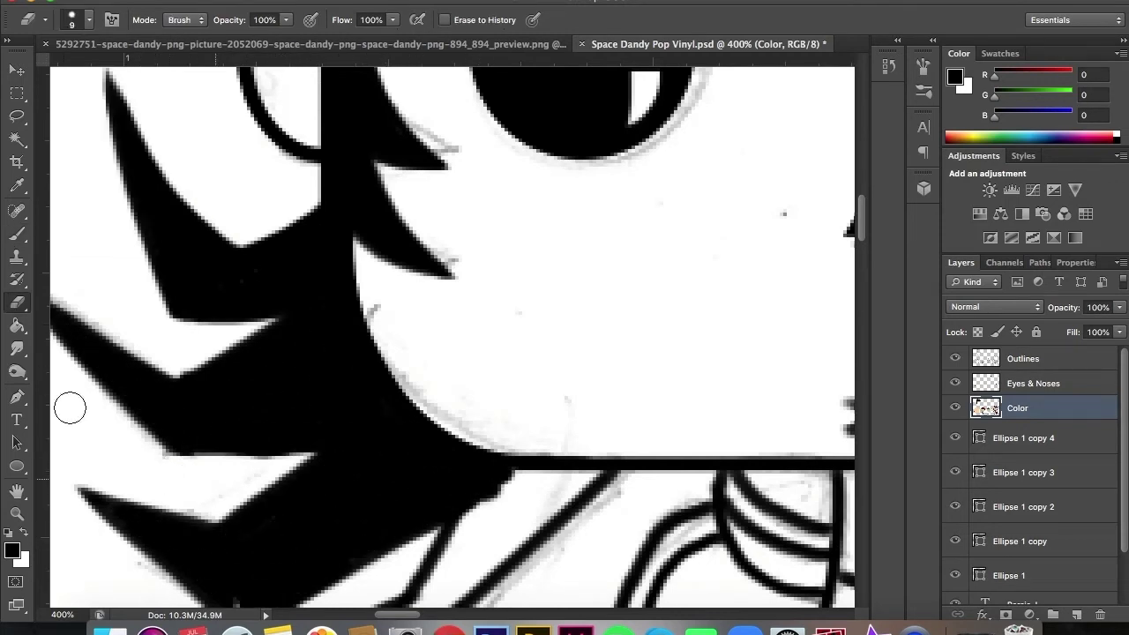
Fill the white wedges and the gap along the hair edge black.
{"action": "scroll", "coordinate": [261, 220], "scroll_direction": "down", "scroll_amount": 5}
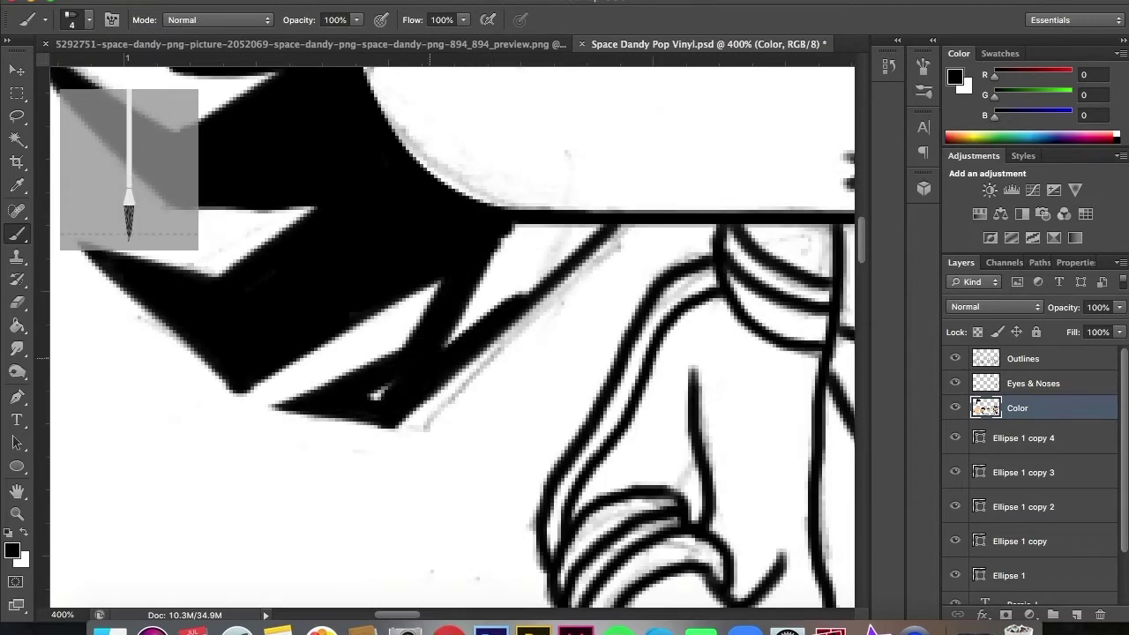
{"action": "left_click_drag", "start_coordinate": [379, 392], "coordinate": [600, 231]}
{"action": "left_click_drag", "start_coordinate": [394, 614], "coordinate": [454, 614]}
{"action": "left_click_drag", "start_coordinate": [371, 256], "coordinate": [498, 388]}
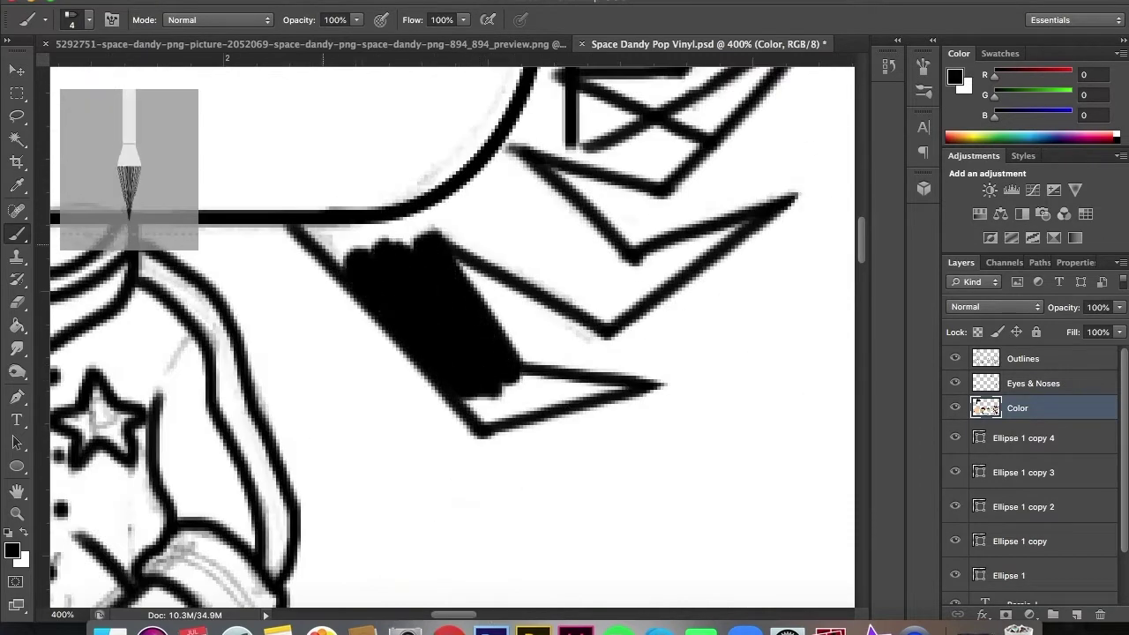
{"action": "left_click_drag", "start_coordinate": [414, 216], "coordinate": [529, 110]}
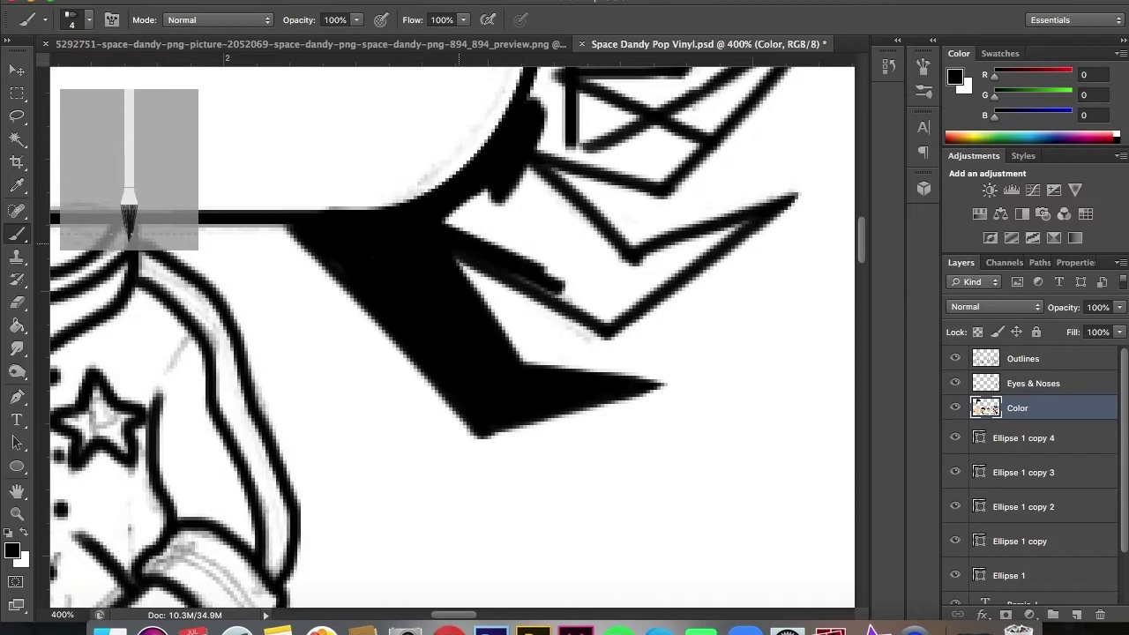
{"action": "left_click_drag", "start_coordinate": [574, 291], "coordinate": [494, 212]}
{"action": "left_click_drag", "start_coordinate": [529, 176], "coordinate": [617, 282]}
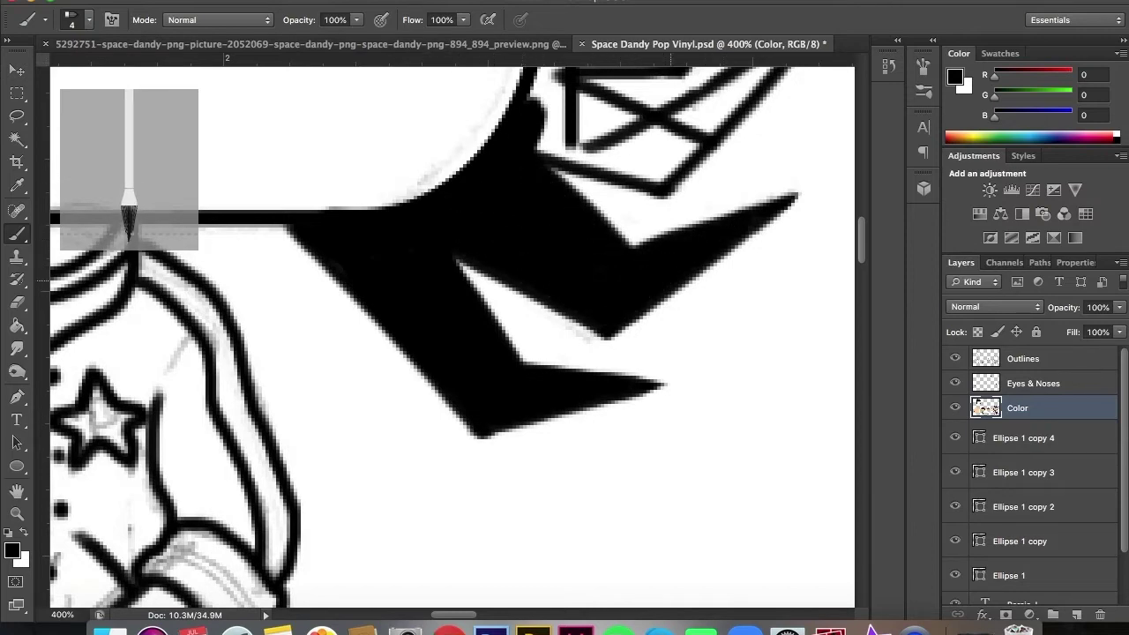
Fill the remaining gaps and wedges in the right hair spikes black.
{"action": "scroll", "coordinate": [451, 335], "scroll_direction": "up", "scroll_amount": 5}
{"action": "left_click_drag", "start_coordinate": [432, 269], "coordinate": [538, 97]}
{"action": "left_click_drag", "start_coordinate": [555, 211], "coordinate": [525, 71]}
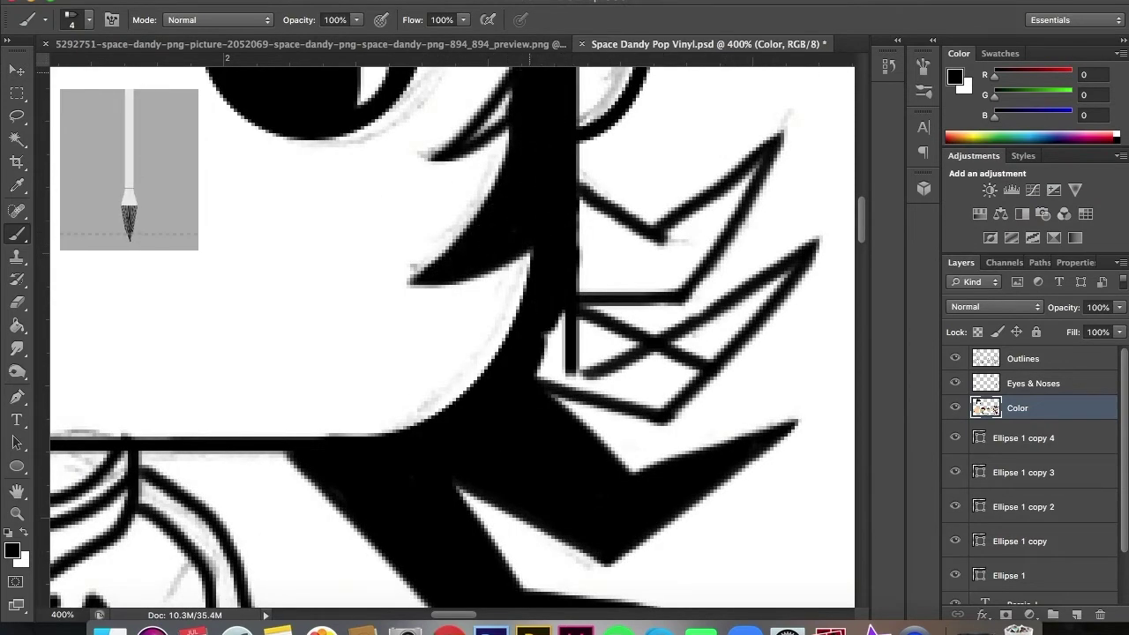
{"action": "mouse_move", "coordinate": [551, 349]}
{"action": "left_mouse_down"}
{"action": "mouse_move", "coordinate": [688, 366]}
{"action": "mouse_move", "coordinate": [759, 163]}
{"action": "left_mouse_up"}
{"action": "left_click_drag", "start_coordinate": [723, 203], "coordinate": [639, 265]}
{"action": "scroll", "coordinate": [452, 335], "scroll_direction": "up", "scroll_amount": 5}
{"action": "left_click_drag", "start_coordinate": [547, 393], "coordinate": [543, 75]}
{"action": "scroll", "coordinate": [451, 335], "scroll_direction": "left", "scroll_amount": 5}
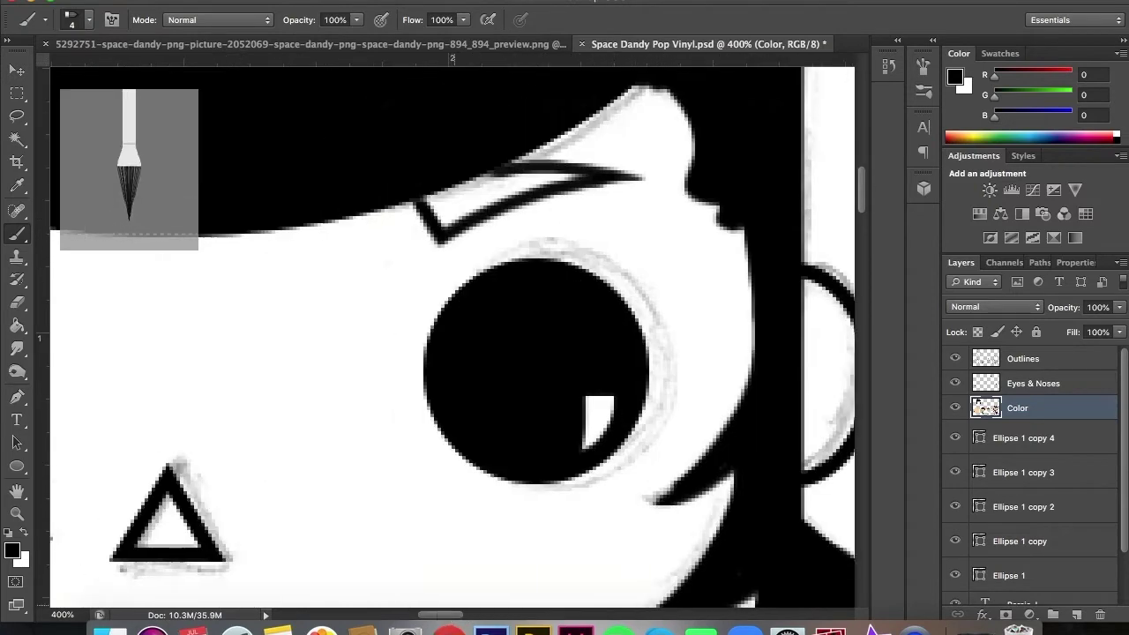
{"action": "scroll", "coordinate": [867, 181], "scroll_direction": "up", "scroll_amount": 5}
{"action": "scroll", "coordinate": [560, 254], "scroll_direction": "up", "scroll_amount": 3}
{"action": "key", "text": "e"}
{"action": "key", "text": "alt+bracketright"}
{"action": "key", "text": "alt+bracketright"}
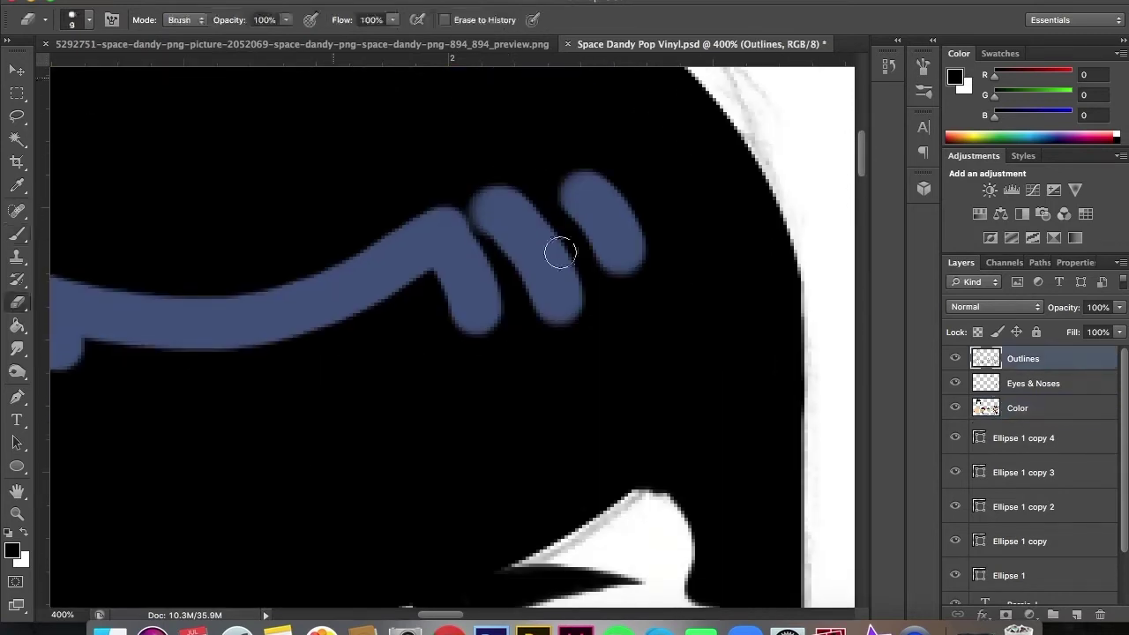
Trim part of the blue highlight and sample its slate blue as the foreground colour.
{"action": "left_click_drag", "start_coordinate": [496, 257], "coordinate": [436, 292]}
{"action": "scroll", "coordinate": [300, 453], "scroll_direction": "right", "scroll_amount": 5}
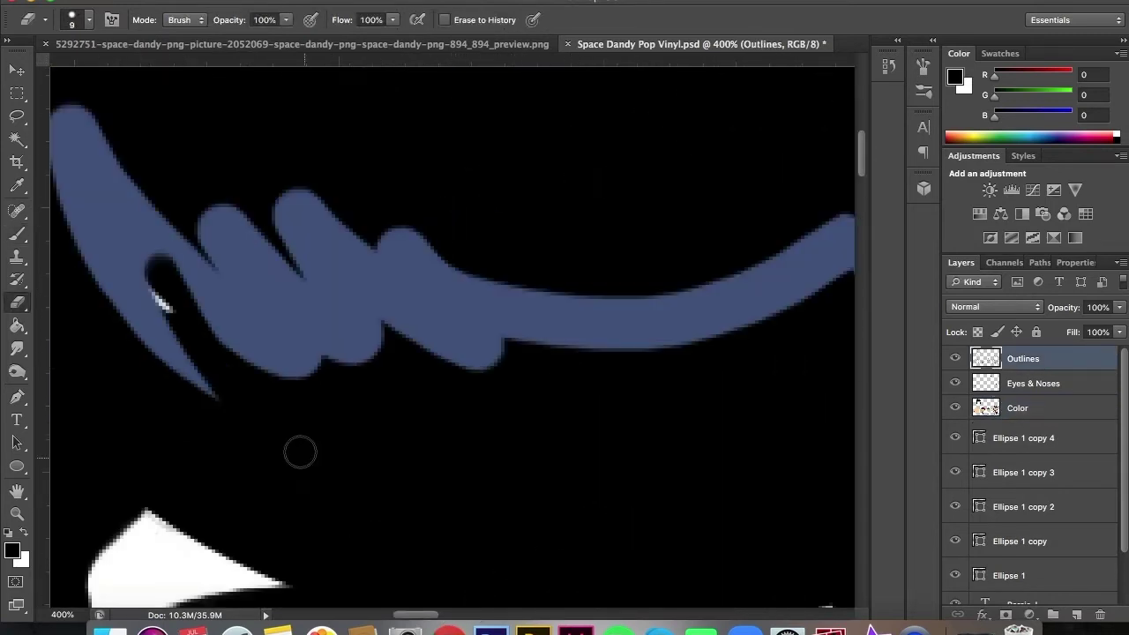
{"action": "scroll", "coordinate": [430, 582], "scroll_direction": "left", "scroll_amount": 3}
{"action": "left_click", "coordinate": [13, 550]}
{"action": "left_click", "coordinate": [529, 300]}
{"action": "left_click", "coordinate": [912, 294]}
{"action": "key", "text": "b"}
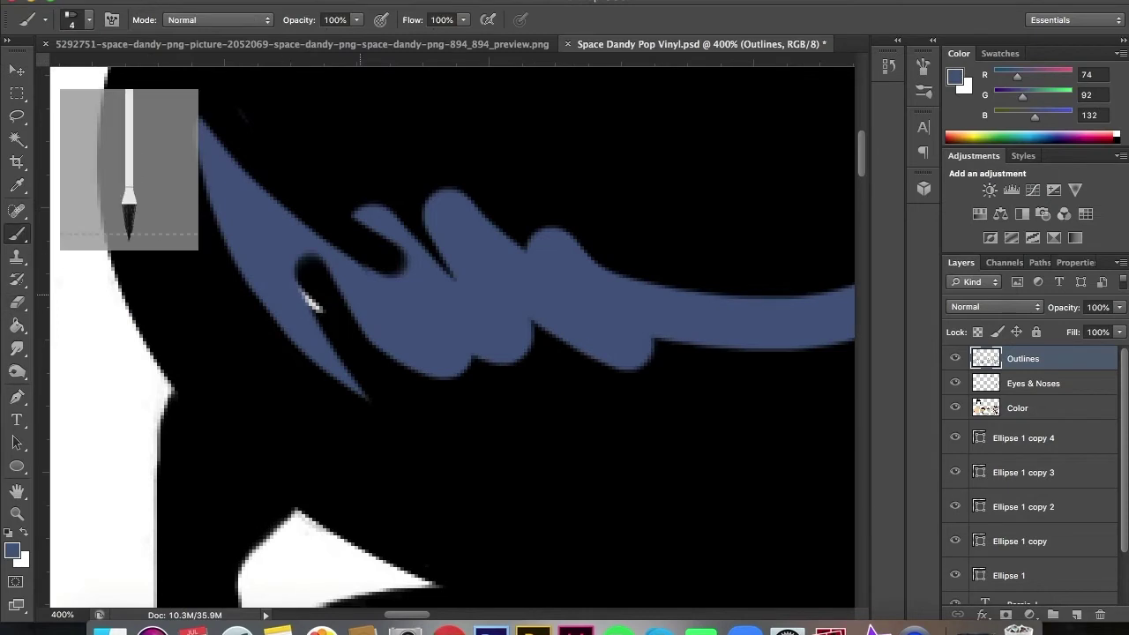
Carve the blue highlight into points, add a spike, and erase the bump and tail tip.
{"action": "key", "text": "e"}
{"action": "left_click_drag", "start_coordinate": [344, 177], "coordinate": [391, 157]}
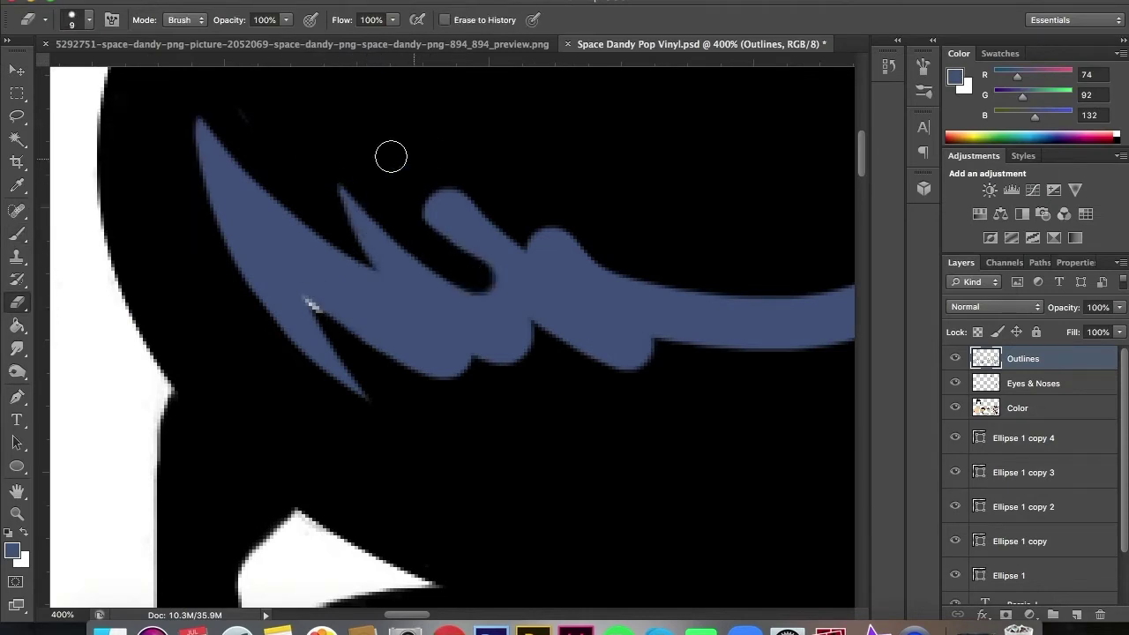
{"action": "key", "text": "b"}
{"action": "left_click_drag", "start_coordinate": [529, 326], "coordinate": [569, 386]}
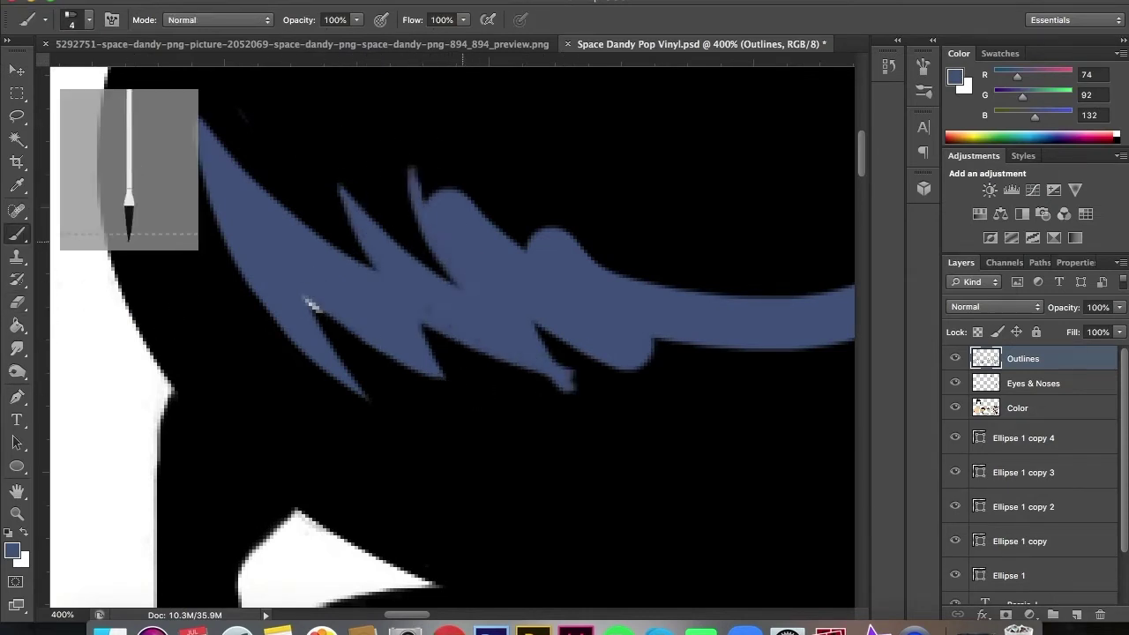
{"action": "key", "text": "ctrl+alt+z"}
{"action": "key", "text": "ctrl+alt+z"}
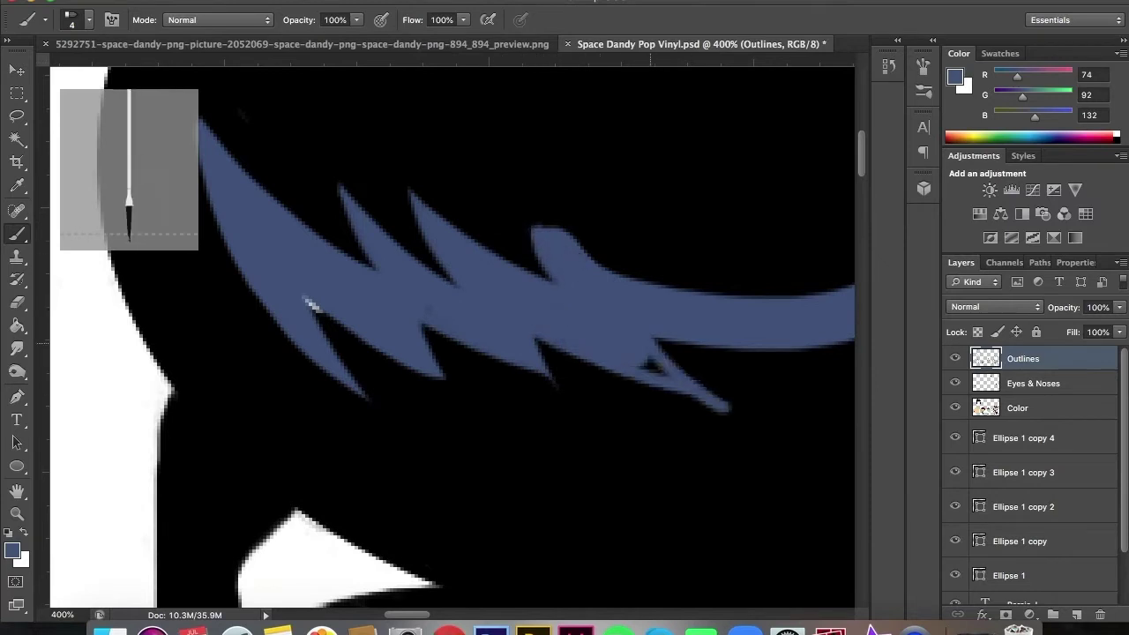
{"action": "key", "text": "e"}
{"action": "left_click_drag", "start_coordinate": [546, 235], "coordinate": [758, 411]}
Re-sample the highlight blue as foreground after resetting colours on the Color layer.
{"action": "key", "text": "alt+["}
{"action": "key", "text": "alt+["}
{"action": "key", "text": "b"}
{"action": "key", "text": "d"}
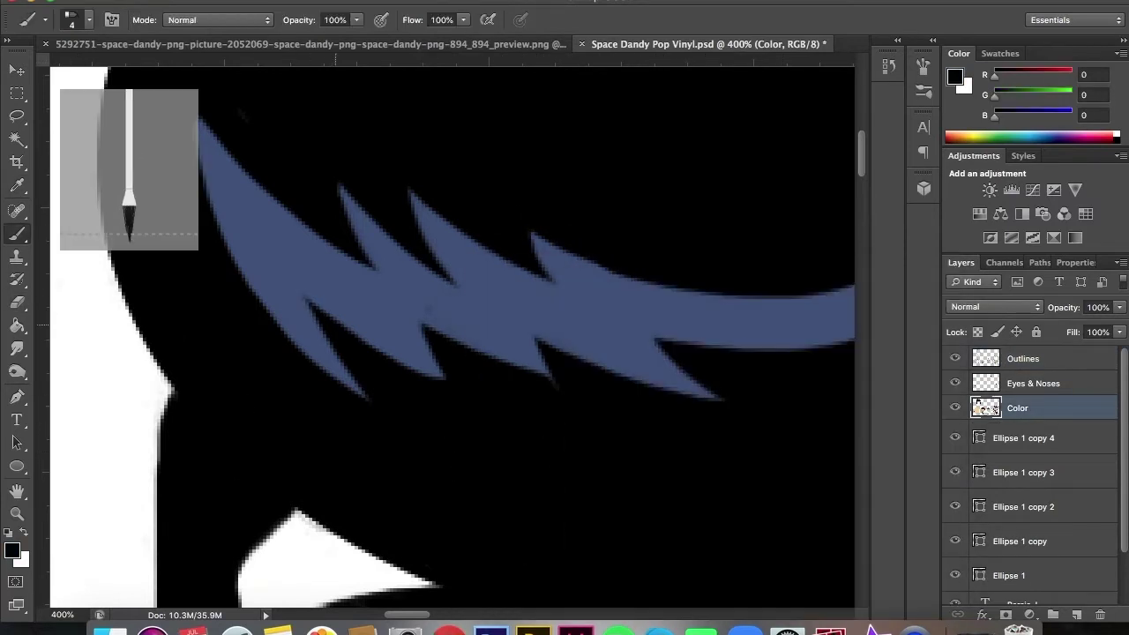
{"action": "left_click", "coordinate": [12, 550]}
{"action": "left_click", "coordinate": [353, 291]}
{"action": "key", "text": "Return"}
{"action": "left_click", "coordinate": [1022, 358]}
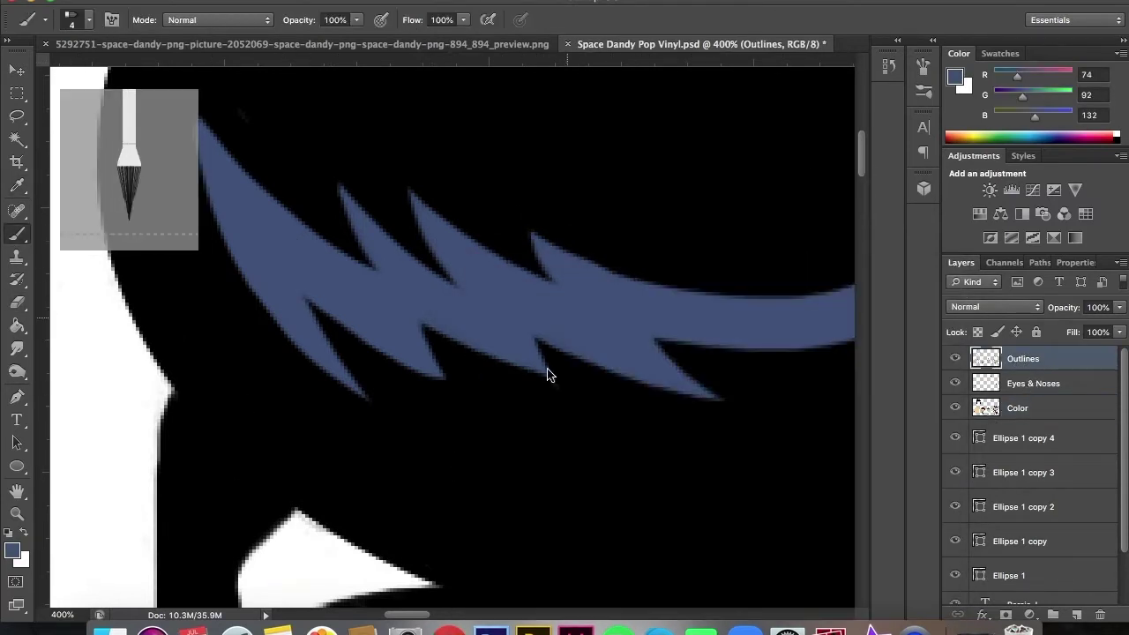
{"action": "scroll", "coordinate": [377, 336], "scroll_direction": "right", "scroll_amount": 10}
{"action": "key", "text": "e"}
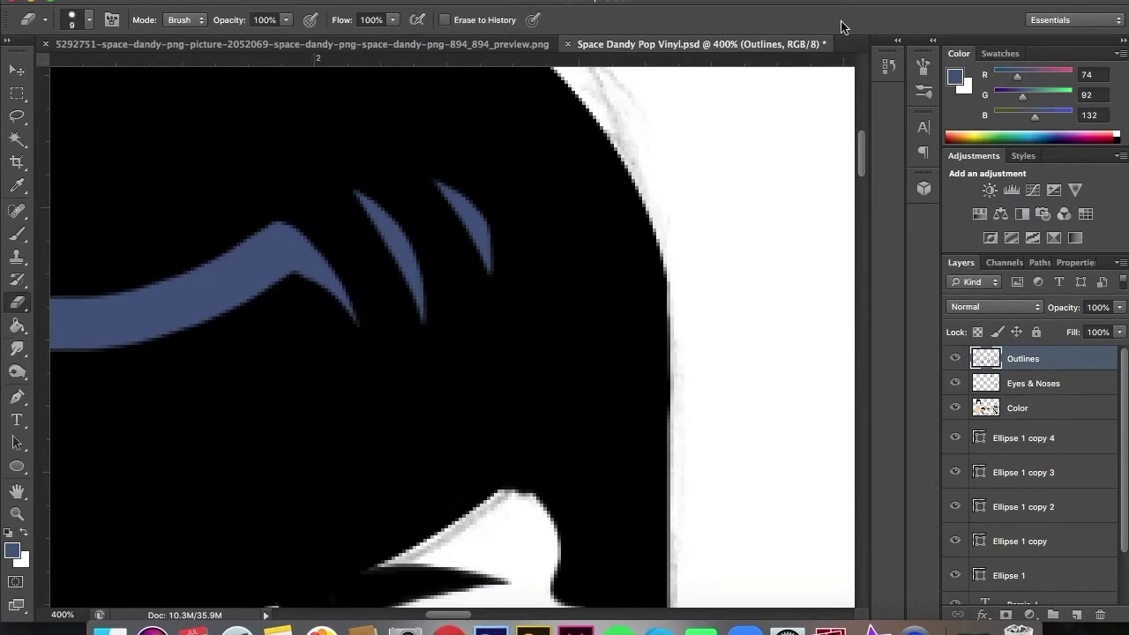
Zoom in on the face, then zoom out to view the whole reshaped figure.
{"action": "key", "text": "ctrl+0"}
{"action": "key", "text": "ctrl+plus"}
{"action": "key", "text": "ctrl+plus"}
{"action": "key", "text": "ctrl+plus"}
{"action": "scroll", "coordinate": [614, 479], "scroll_direction": "left", "scroll_amount": 5}
{"action": "key", "text": "ctrl+plus"}
{"action": "scroll", "coordinate": [614, 479], "scroll_direction": "up", "scroll_amount": 5}
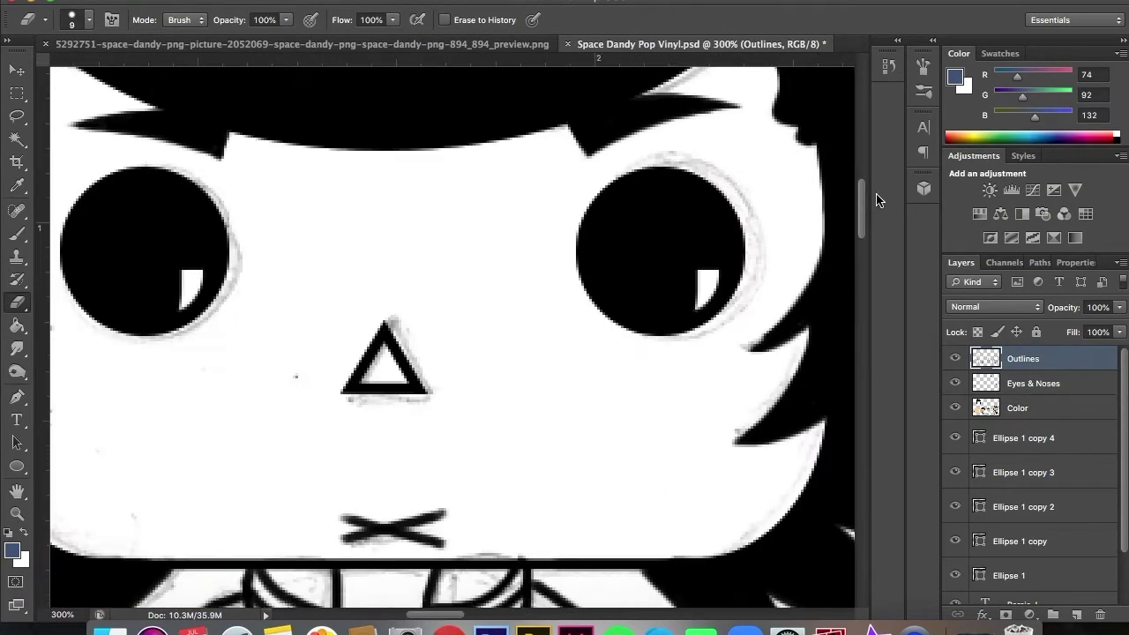
{"action": "key", "text": "ctrl+minus"}
{"action": "key", "text": "ctrl+minus"}
{"action": "key", "text": "ctrl+minus"}
{"action": "key", "text": "ctrl+1"}
{"action": "scroll", "coordinate": [441, 353], "scroll_direction": "down", "scroll_amount": 5}
{"action": "scroll", "coordinate": [441, 353], "scroll_direction": "up", "scroll_amount": 3}
{"action": "key", "text": "alt+bracketleft"}
{"action": "key", "text": "alt+bracketleft"}
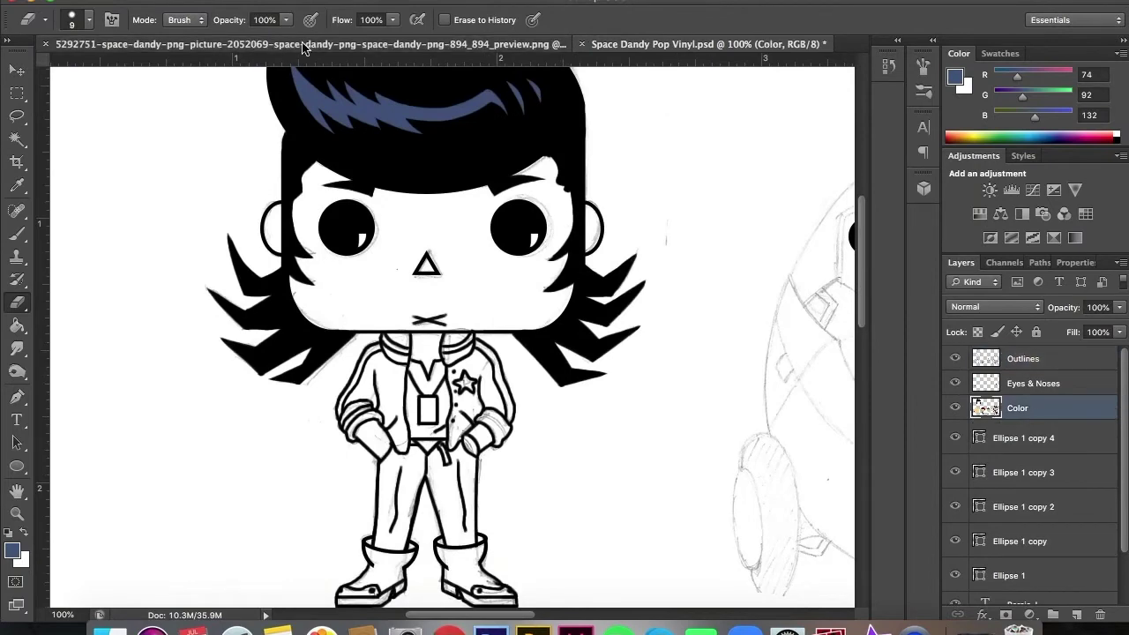
Sample a peach skin tone from the reference and paint the face on new Layer 2.
{"action": "left_click", "coordinate": [301, 44]}
{"action": "left_click", "coordinate": [13, 550]}
{"action": "key", "text": "b"}
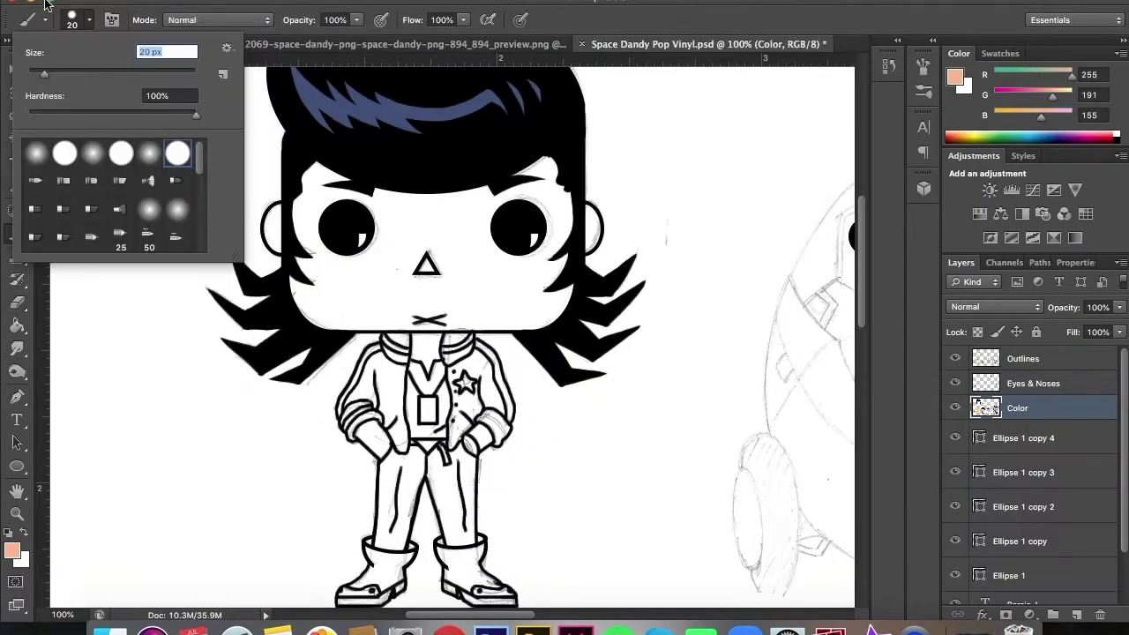
{"action": "left_click_drag", "start_coordinate": [1023, 437], "coordinate": [1023, 582]}
{"action": "left_click", "coordinate": [1076, 614]}
{"action": "mouse_move", "coordinate": [299, 190]}
{"action": "left_mouse_down"}
{"action": "mouse_move", "coordinate": [348, 256]}
{"action": "mouse_move", "coordinate": [532, 281]}
{"action": "mouse_move", "coordinate": [538, 304]}
{"action": "mouse_move", "coordinate": [352, 248]}
{"action": "left_mouse_up"}
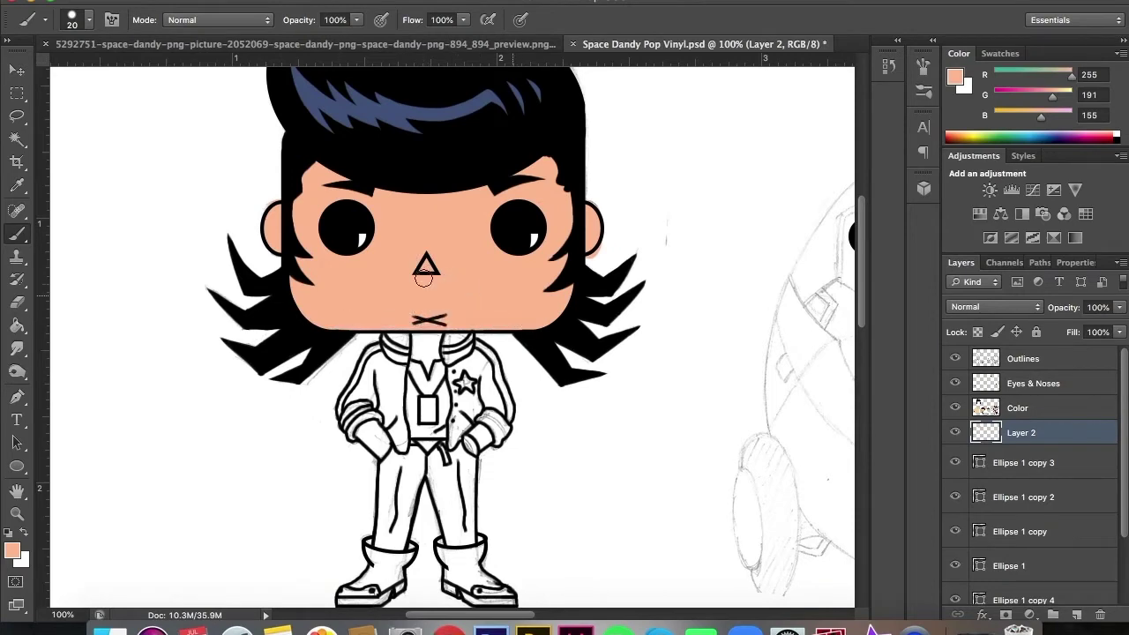
Erase the peach overspill around the face, then return to the Color layer.
{"action": "left_click", "coordinate": [16, 302]}
{"action": "key", "text": "ctrl+plus"}
{"action": "key", "text": "ctrl+plus"}
{"action": "mouse_move", "coordinate": [441, 623]}
{"action": "left_mouse_down"}
{"action": "mouse_move", "coordinate": [462, 622]}
{"action": "mouse_move", "coordinate": [406, 622]}
{"action": "left_mouse_up"}
{"action": "scroll", "coordinate": [529, 353], "scroll_direction": "down", "scroll_amount": 3}
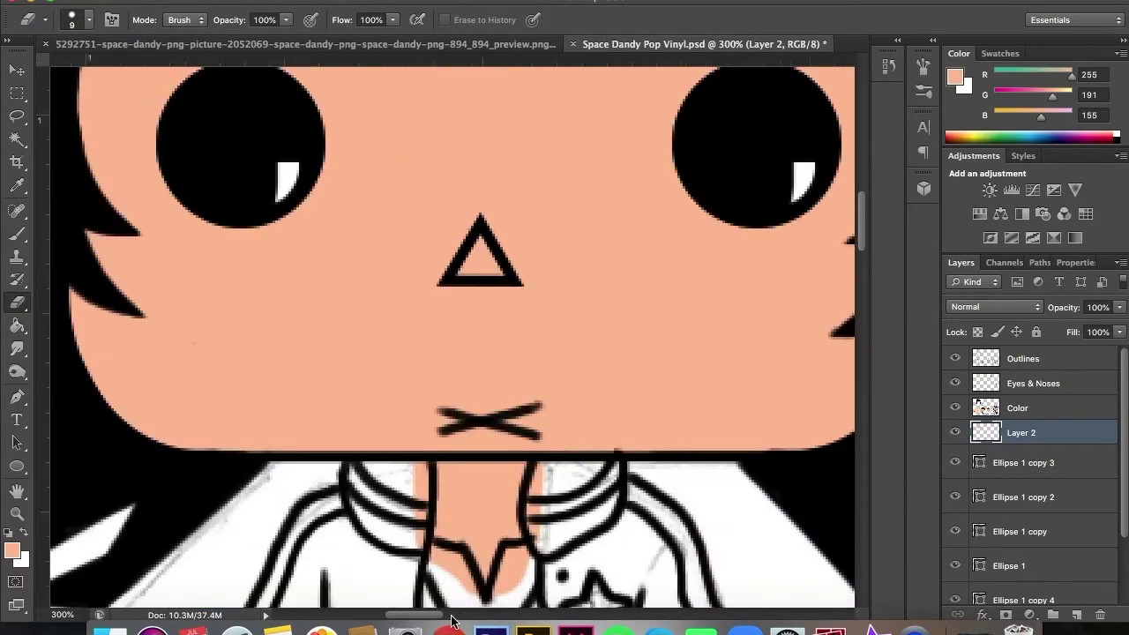
{"action": "key", "text": "ctrl+Tab"}
{"action": "left_click", "coordinate": [11, 551]}
{"action": "left_click", "coordinate": [446, 252]}
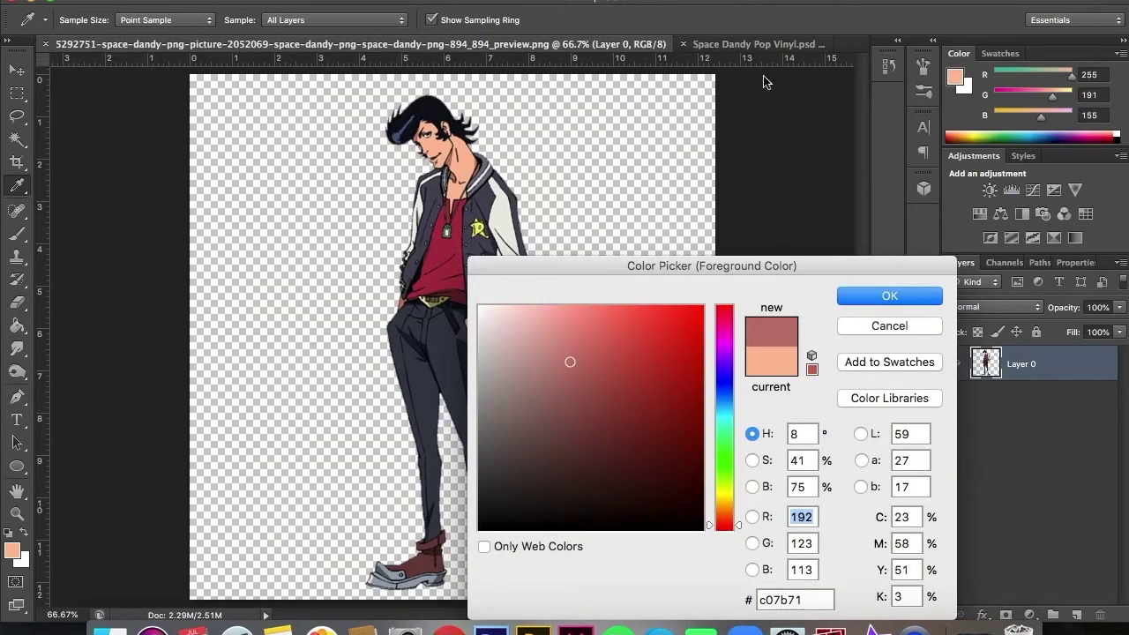
Shade one side of the nose with the red-brown sampled from the shirt.
{"action": "key", "text": "Return"}
{"action": "key", "text": "ctrl+Tab"}
{"action": "left_click", "coordinate": [1017, 407]}
{"action": "left_click_drag", "start_coordinate": [371, 225], "coordinate": [370, 282]}
{"action": "key", "text": "e"}
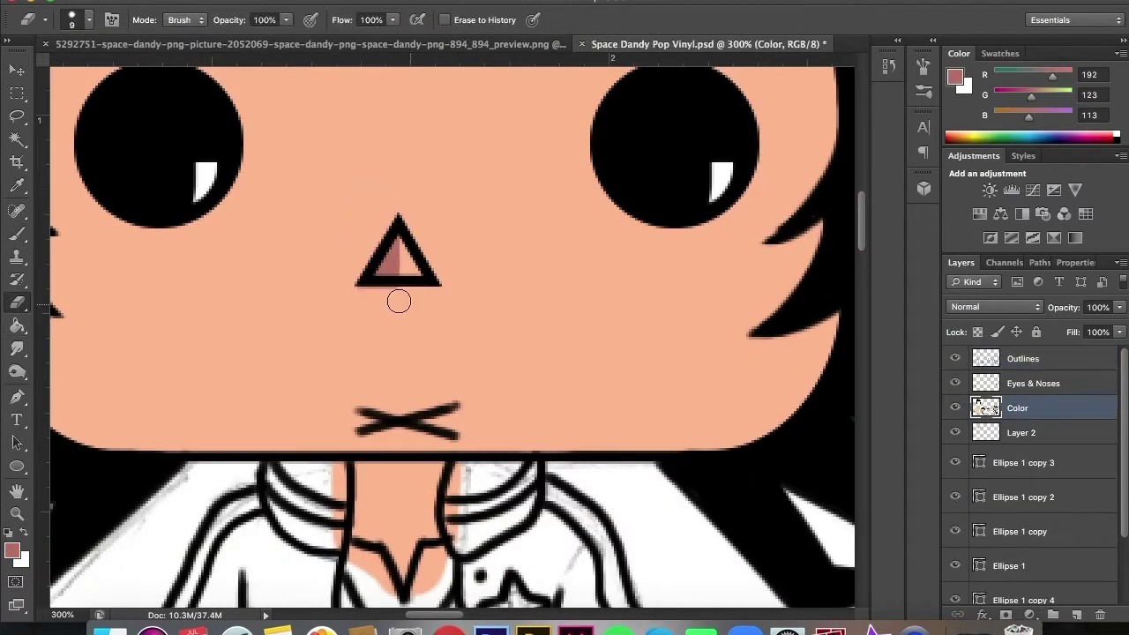
{"action": "scroll", "coordinate": [476, 396], "scroll_direction": "down", "scroll_amount": 10}
{"action": "scroll", "coordinate": [554, 489], "scroll_direction": "up", "scroll_amount": 3}
Paint both trouser legs dark navy on Layer 2 and fill the lower-left white patch.
{"action": "key", "text": "alt+bracketleft"}
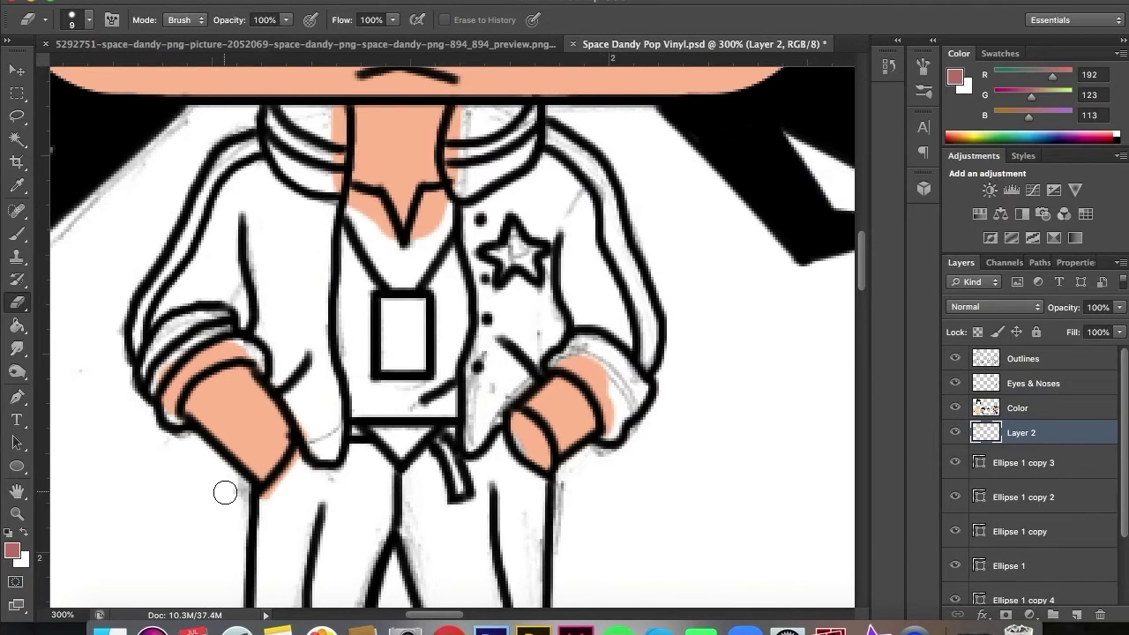
{"action": "key", "text": "b"}
{"action": "key", "text": "ctrl+Tab"}
{"action": "left_click", "coordinate": [11, 551]}
{"action": "key", "text": "Return"}
{"action": "key", "text": "ctrl+Tab"}
{"action": "left_click_drag", "start_coordinate": [860, 265], "coordinate": [860, 292]}
{"action": "mouse_move", "coordinate": [265, 220]}
{"action": "left_mouse_down"}
{"action": "mouse_move", "coordinate": [406, 265]}
{"action": "mouse_move", "coordinate": [547, 282]}
{"action": "mouse_move", "coordinate": [397, 299]}
{"action": "mouse_move", "coordinate": [327, 448]}
{"action": "mouse_move", "coordinate": [322, 494]}
{"action": "left_mouse_up"}
{"action": "key", "text": "e"}
{"action": "left_click_drag", "start_coordinate": [236, 295], "coordinate": [233, 396]}
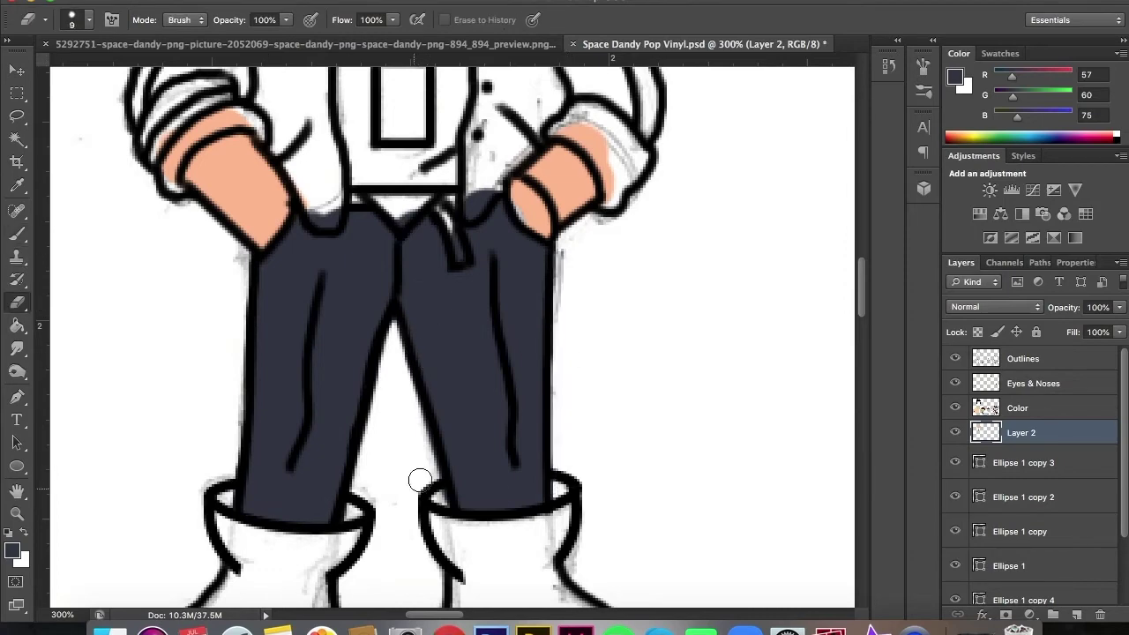
Paint the jacket sleeve and both fronts navy sampled from the reference, using brush size 6.
{"action": "scroll", "coordinate": [420, 479], "scroll_direction": "up", "scroll_amount": 5}
{"action": "left_click", "coordinate": [300, 43]}
{"action": "left_click", "coordinate": [12, 551]}
{"action": "left_click", "coordinate": [1023, 294]}
{"action": "key", "text": "b"}
{"action": "left_click", "coordinate": [703, 43]}
{"action": "mouse_move", "coordinate": [234, 198]}
{"action": "left_mouse_down"}
{"action": "mouse_move", "coordinate": [282, 296]}
{"action": "mouse_move", "coordinate": [322, 330]}
{"action": "left_mouse_up"}
{"action": "left_click", "coordinate": [88, 19]}
{"action": "left_click", "coordinate": [169, 176]}
{"action": "left_click_drag", "start_coordinate": [172, 264], "coordinate": [220, 300]}
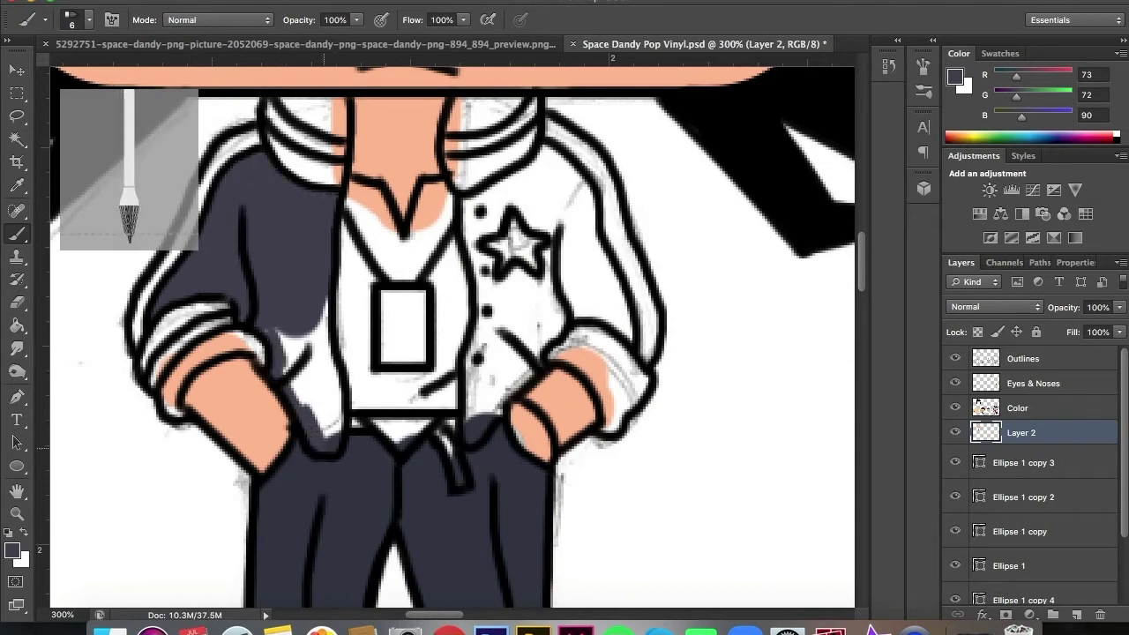
{"action": "left_click_drag", "start_coordinate": [529, 379], "coordinate": [476, 256]}
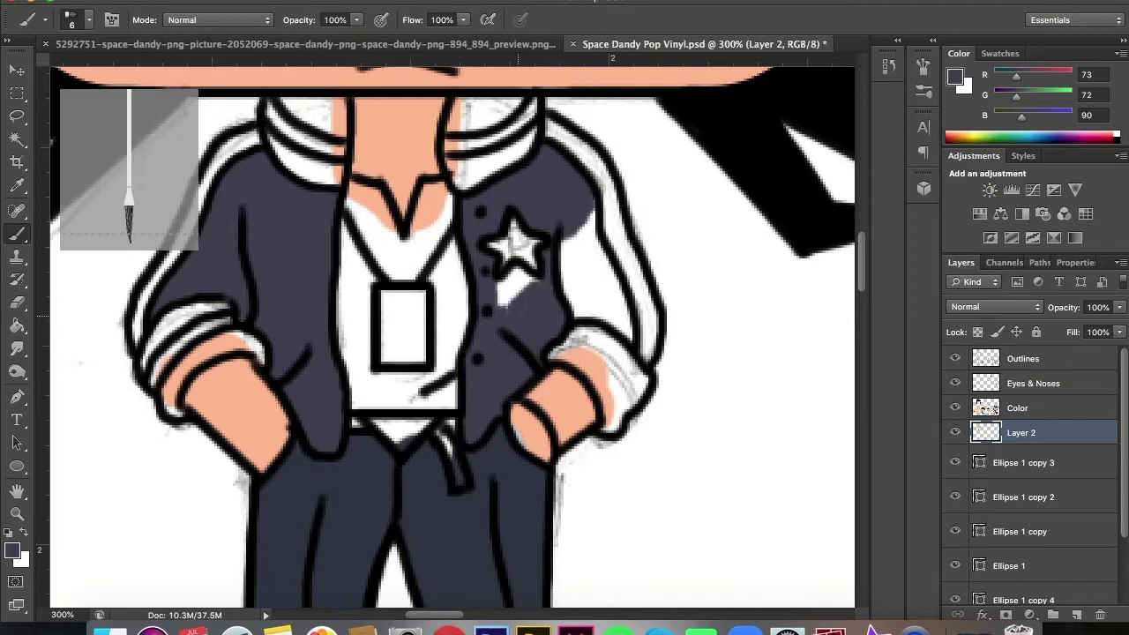
Draw a black pocket line on the jacket on the Outlines layer at size 3.
{"action": "left_click", "coordinate": [12, 550]}
{"action": "left_click", "coordinate": [922, 295]}
{"action": "left_click", "coordinate": [1023, 358]}
{"action": "left_click", "coordinate": [88, 20]}
{"action": "left_click_drag", "start_coordinate": [317, 357], "coordinate": [292, 394]}
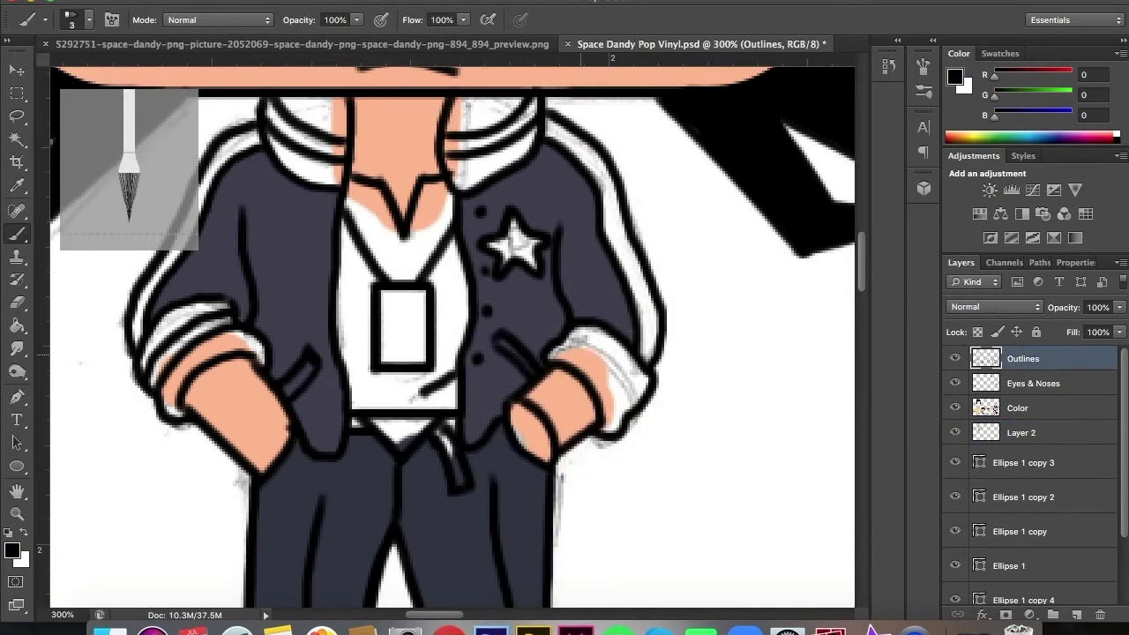
{"action": "key", "text": "e"}
Sample the gray-blue from the reference jacket and enlarge the brush to size 5.
{"action": "left_click", "coordinate": [259, 42]}
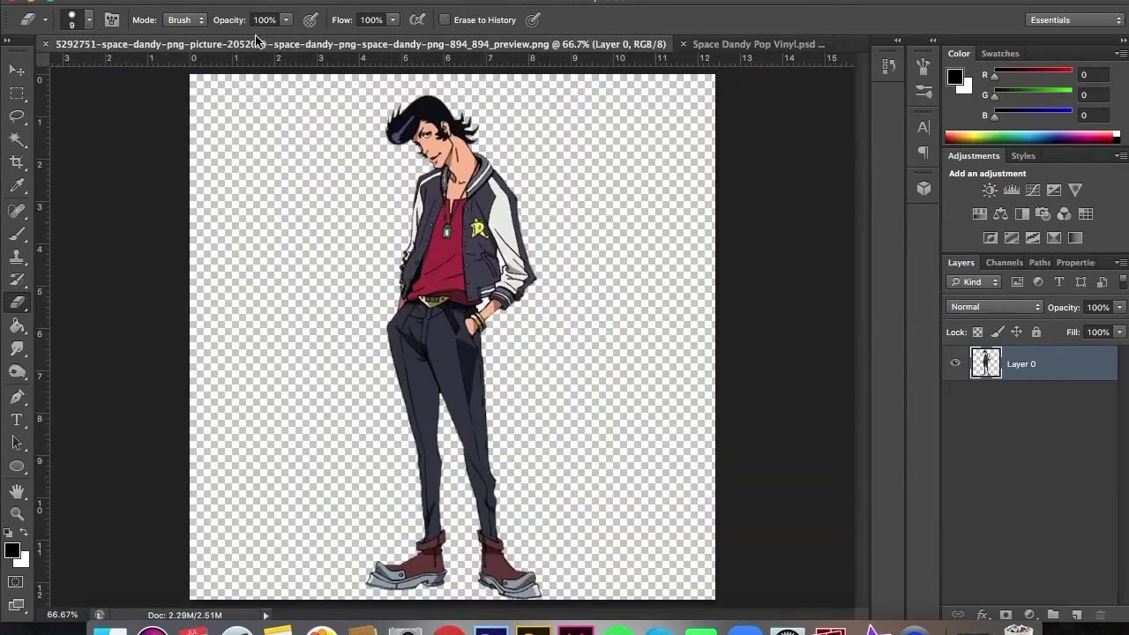
{"action": "left_click", "coordinate": [12, 551]}
{"action": "left_click", "coordinate": [415, 238]}
{"action": "left_click", "coordinate": [837, 292]}
{"action": "key", "text": "ctrl+Tab"}
{"action": "key", "text": "b"}
{"action": "scroll", "coordinate": [863, 262], "scroll_direction": "up", "scroll_amount": 1}
{"action": "key", "text": "bracketright"}
{"action": "key", "text": "bracketright"}
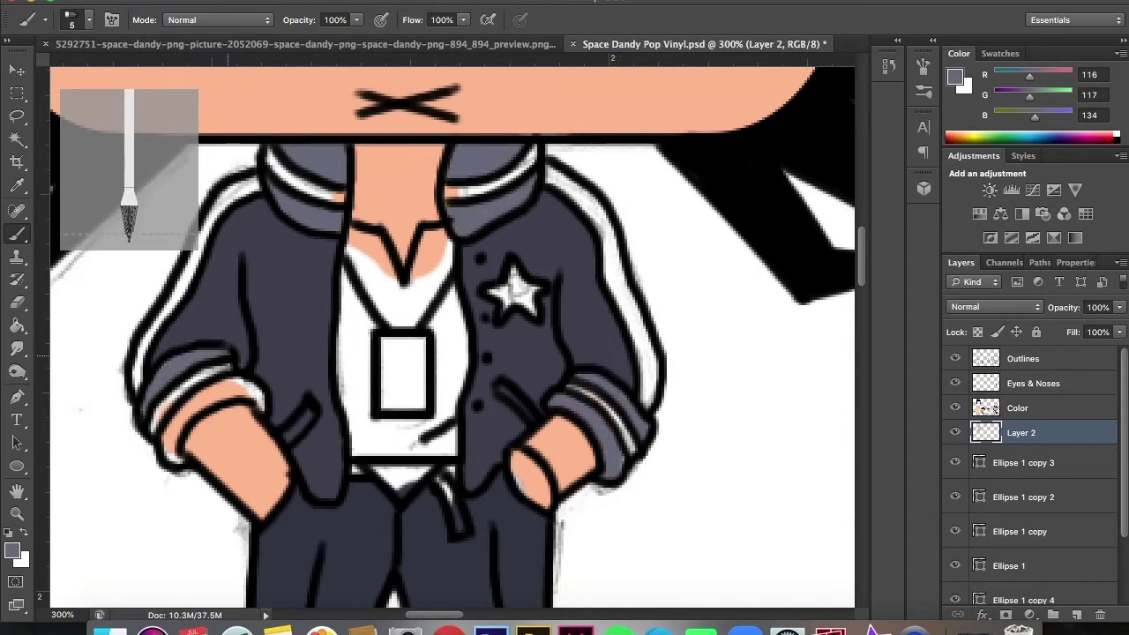
Set black at brush size 3 on the Outlines layer and compare with the reference.
{"action": "left_click", "coordinate": [13, 550]}
{"action": "left_click", "coordinate": [907, 292]}
{"action": "left_click", "coordinate": [89, 19]}
{"action": "key", "text": "bracketleft"}
{"action": "key", "text": "bracketleft"}
{"action": "left_click", "coordinate": [1023, 362]}
{"action": "left_click", "coordinate": [300, 43]}
{"action": "left_click", "coordinate": [701, 43]}
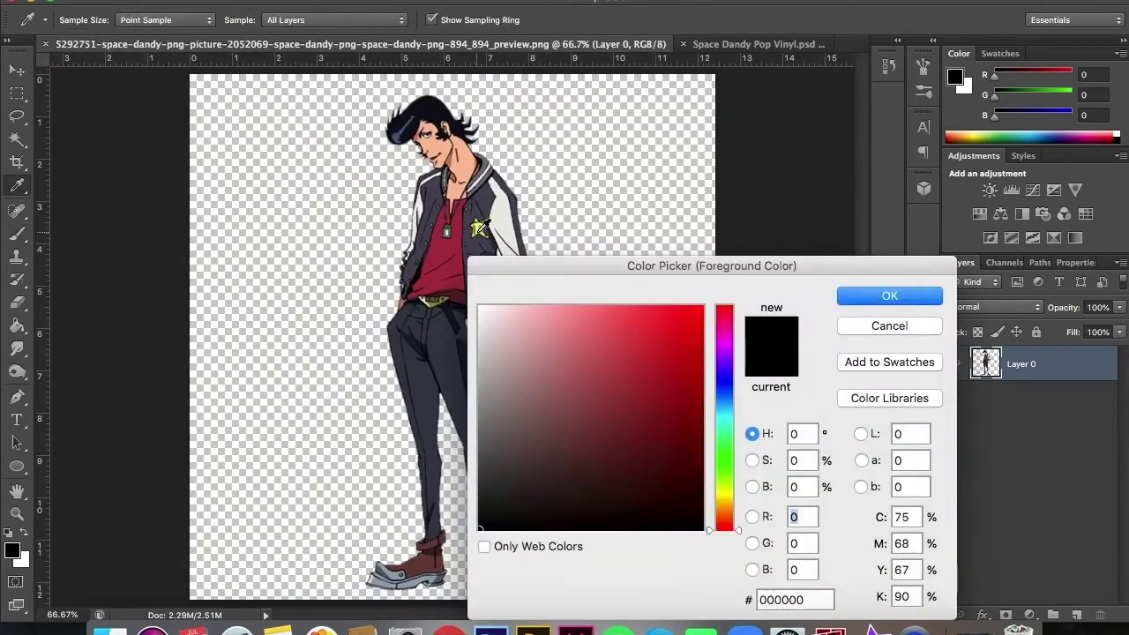
{"action": "left_click", "coordinate": [746, 45]}
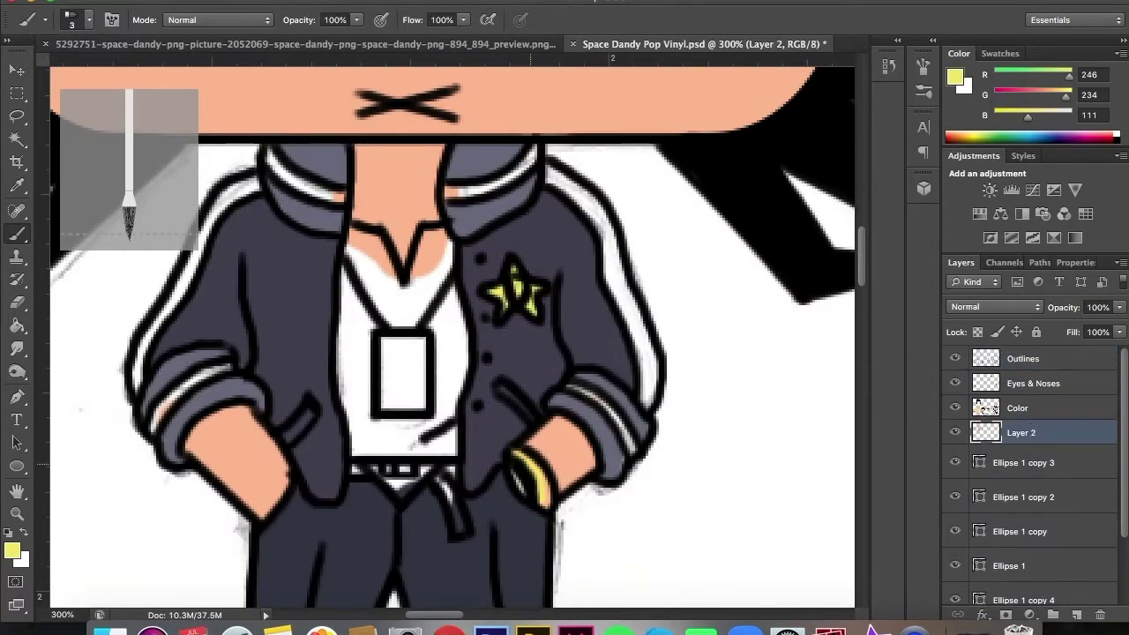
Paint the belt and wristband with olive sampled from the reference.
{"action": "left_click", "coordinate": [300, 43]}
{"action": "left_click", "coordinate": [12, 551]}
{"action": "left_click", "coordinate": [550, 257]}
{"action": "left_click", "coordinate": [922, 295]}
{"action": "left_click", "coordinate": [702, 43]}
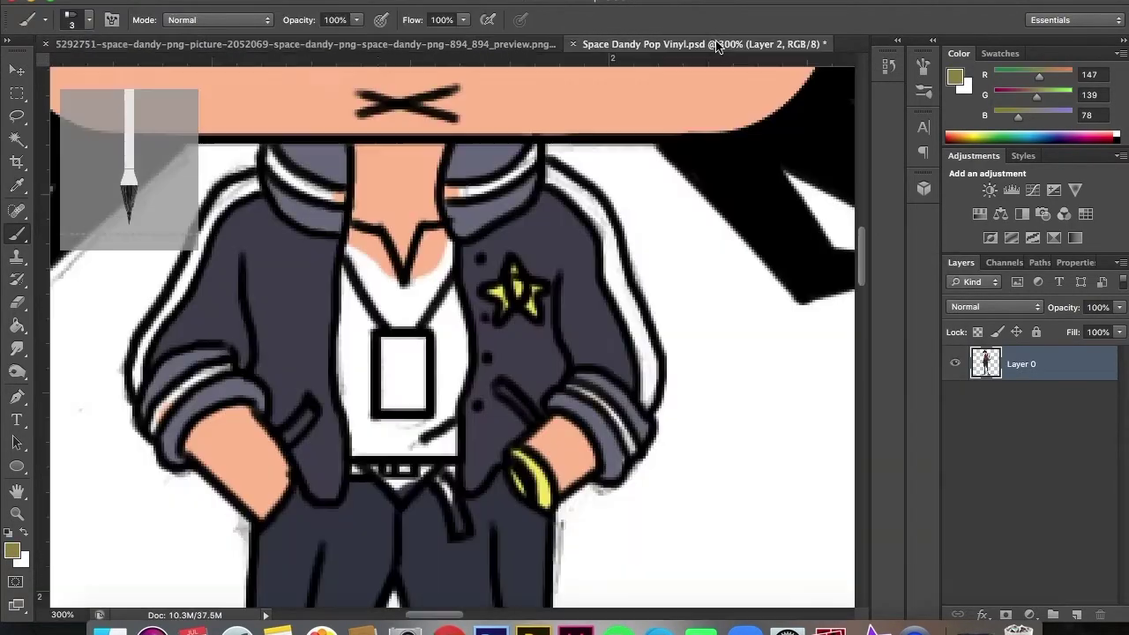
{"action": "left_click_drag", "start_coordinate": [387, 483], "coordinate": [407, 491]}
Sample a dark navy from the reference, then set pure black on the Outlines layer.
{"action": "left_click", "coordinate": [300, 44]}
{"action": "left_click", "coordinate": [12, 551]}
{"action": "left_click", "coordinate": [429, 126]}
{"action": "left_click", "coordinate": [910, 295]}
{"action": "left_click", "coordinate": [701, 43]}
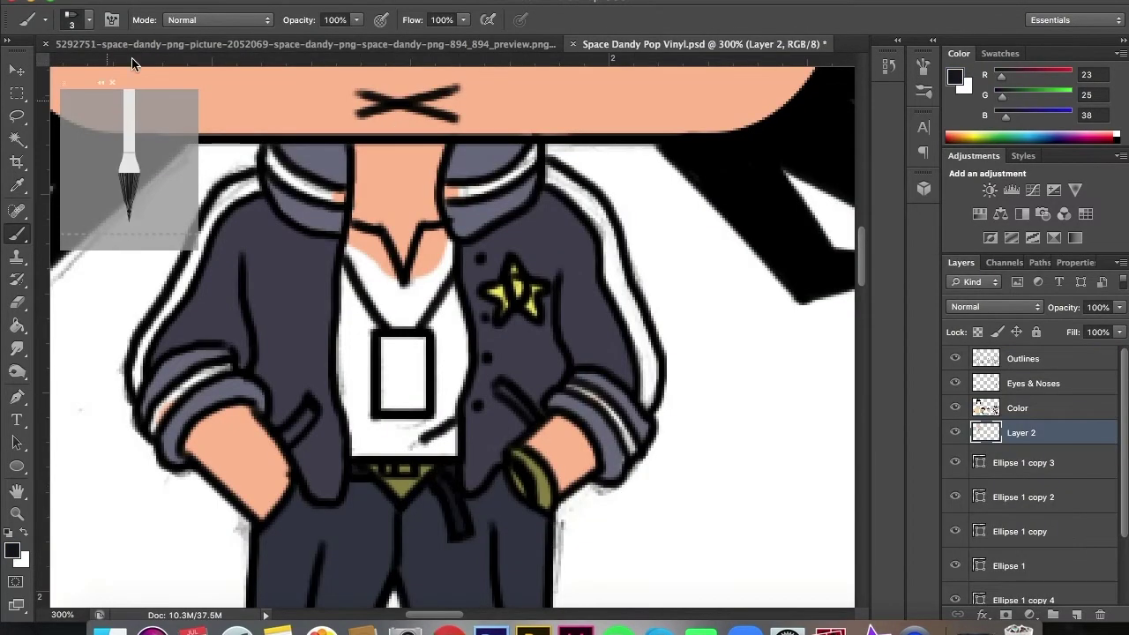
{"action": "left_click", "coordinate": [1021, 358]}
{"action": "left_click", "coordinate": [12, 550]}
{"action": "left_click", "coordinate": [481, 529]}
{"action": "left_click", "coordinate": [922, 295]}
{"action": "scroll", "coordinate": [450, 335], "scroll_direction": "down", "scroll_amount": 3}
{"action": "scroll", "coordinate": [450, 335], "scroll_direction": "down", "scroll_amount": 5}
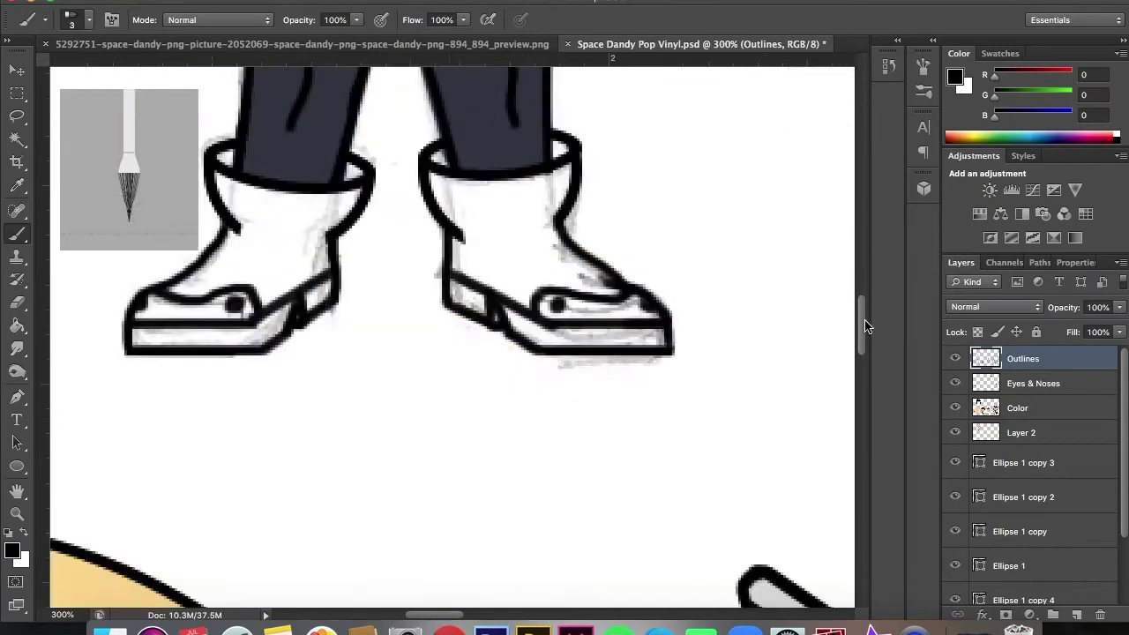
{"action": "scroll", "coordinate": [450, 335], "scroll_direction": "up", "scroll_amount": 10}
Paint the shirt below the collar red on Layer 2 at brush size 5.
{"action": "left_click", "coordinate": [300, 43]}
{"action": "left_click", "coordinate": [12, 550]}
{"action": "left_click", "coordinate": [455, 238]}
{"action": "left_click", "coordinate": [910, 295]}
{"action": "left_click", "coordinate": [702, 43]}
{"action": "left_click", "coordinate": [88, 19]}
{"action": "left_click", "coordinate": [1022, 432]}
{"action": "left_click", "coordinate": [696, 220]}
{"action": "left_click_drag", "start_coordinate": [393, 213], "coordinate": [351, 289]}
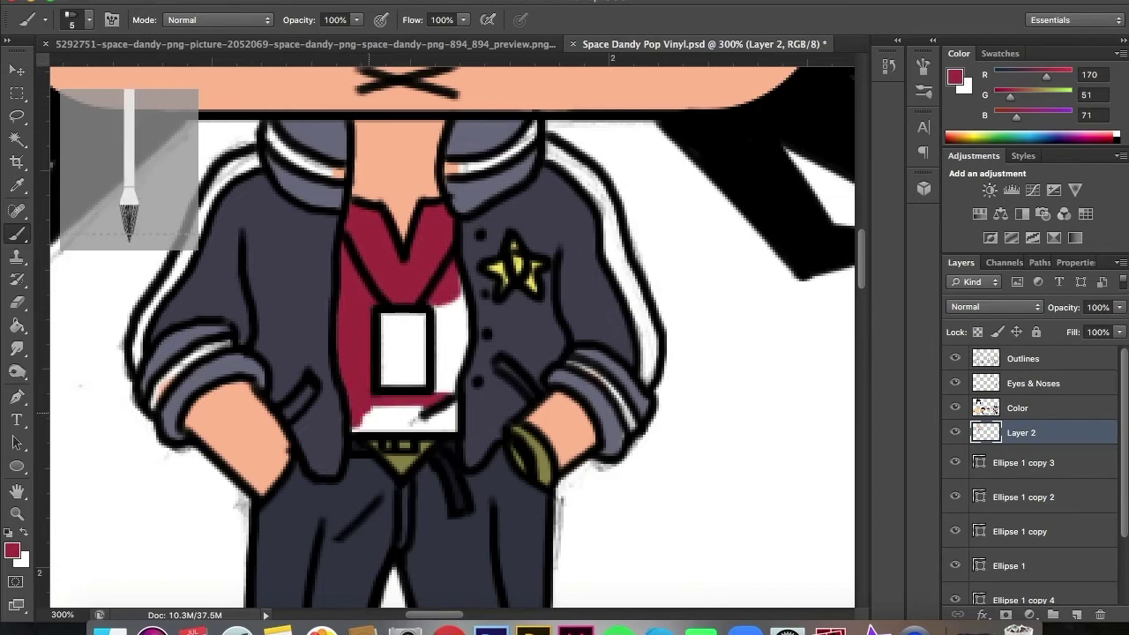
Sample a light grey from the reference, then set black at brush size 2 for badge details.
{"action": "left_click", "coordinate": [300, 43]}
{"action": "left_click", "coordinate": [12, 550]}
{"action": "left_click", "coordinate": [415, 291]}
{"action": "left_click", "coordinate": [917, 294]}
{"action": "left_click", "coordinate": [701, 43]}
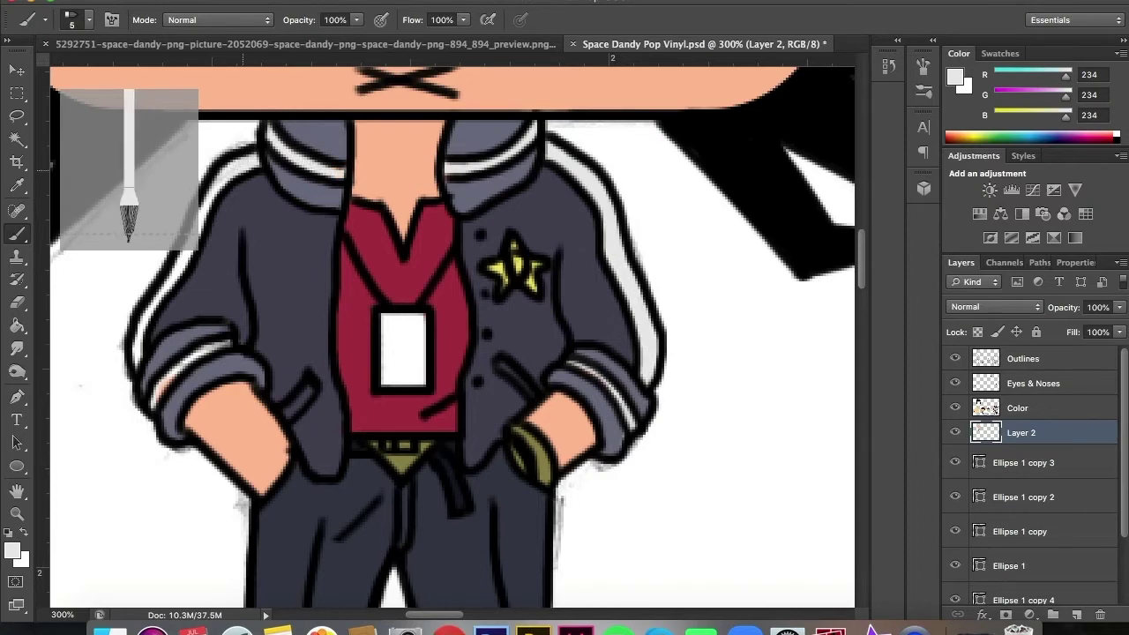
{"action": "left_click", "coordinate": [13, 550]}
{"action": "left_click", "coordinate": [491, 520]}
{"action": "left_click", "coordinate": [887, 295]}
{"action": "key", "text": "bracketleft"}
{"action": "key", "text": "bracketleft"}
{"action": "key", "text": "bracketleft"}
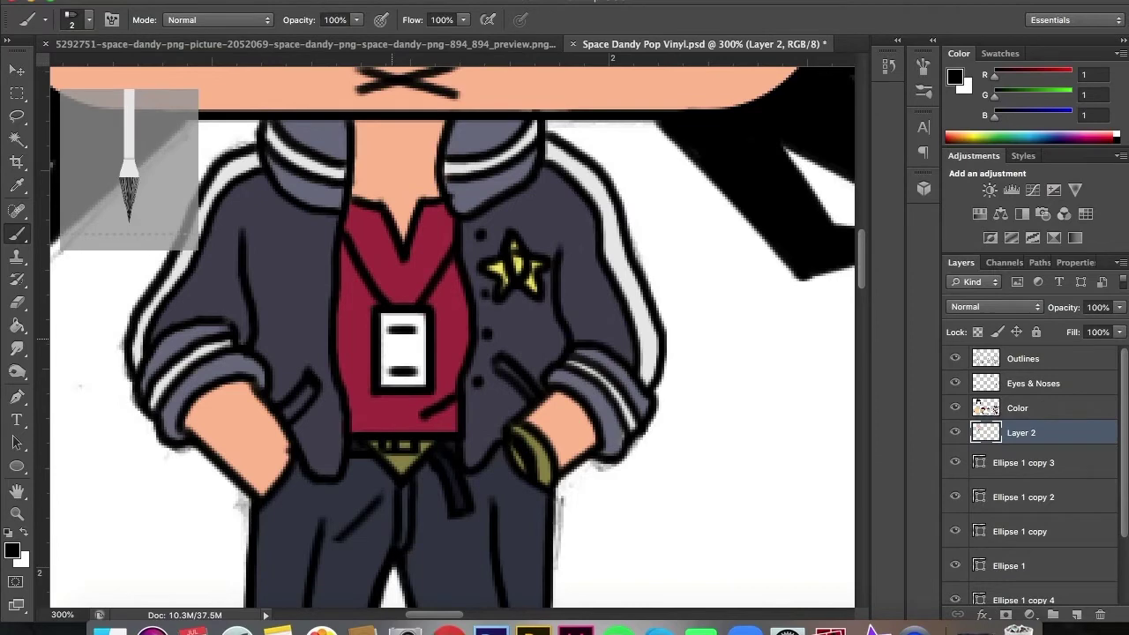
Paint light grey inside the lanyard badge, then reset colours to black and white.
{"action": "left_click", "coordinate": [12, 550]}
{"action": "left_click", "coordinate": [491, 315]}
{"action": "left_click", "coordinate": [894, 295]}
{"action": "left_click_drag", "start_coordinate": [398, 335], "coordinate": [401, 362]}
{"action": "key", "text": "d"}
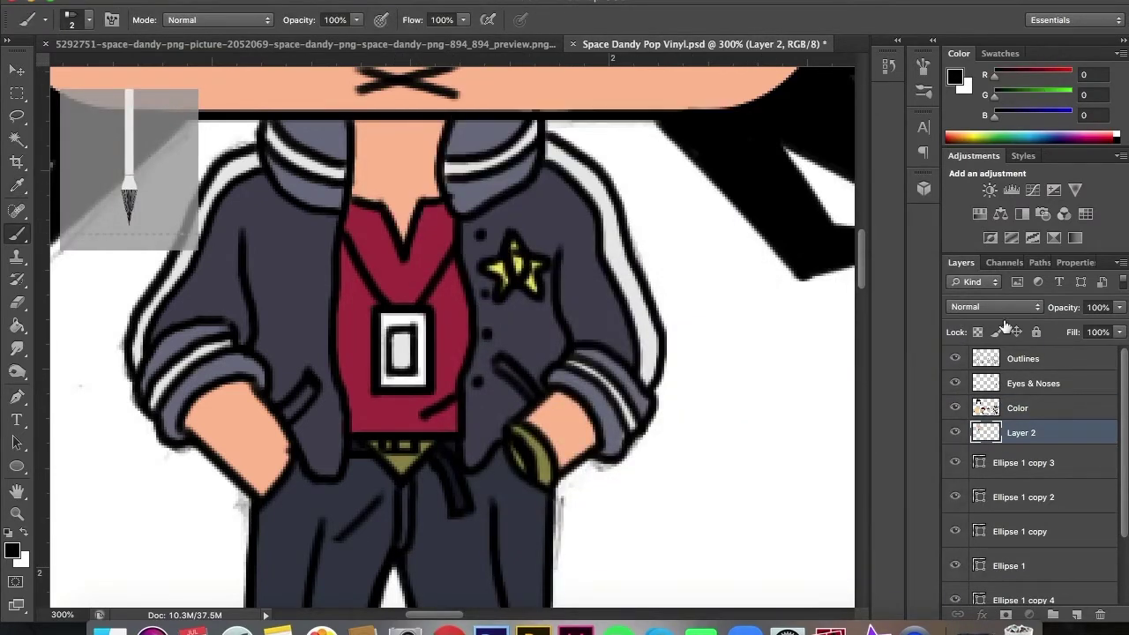
{"action": "left_click", "coordinate": [1023, 358]}
Paint the badge frame dark green 374F45 on Layer 2 at brush size 3.
{"action": "left_click", "coordinate": [291, 43]}
{"action": "left_click", "coordinate": [12, 550]}
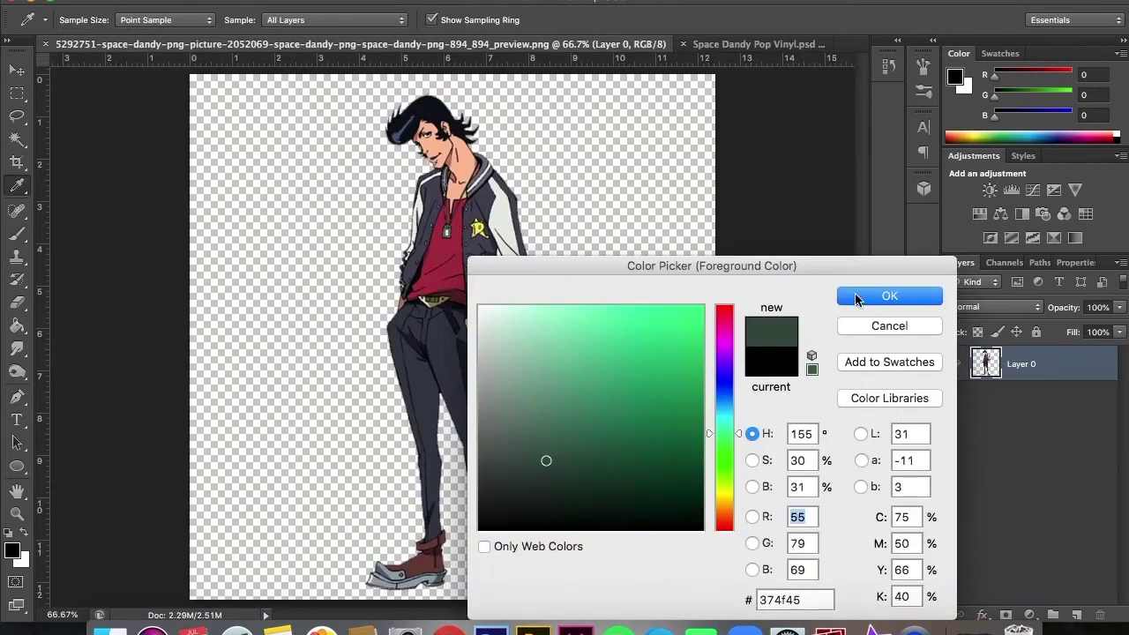
{"action": "left_click", "coordinate": [835, 295]}
{"action": "left_click", "coordinate": [696, 44]}
{"action": "left_click", "coordinate": [1021, 432]}
{"action": "key", "text": "bracketright"}
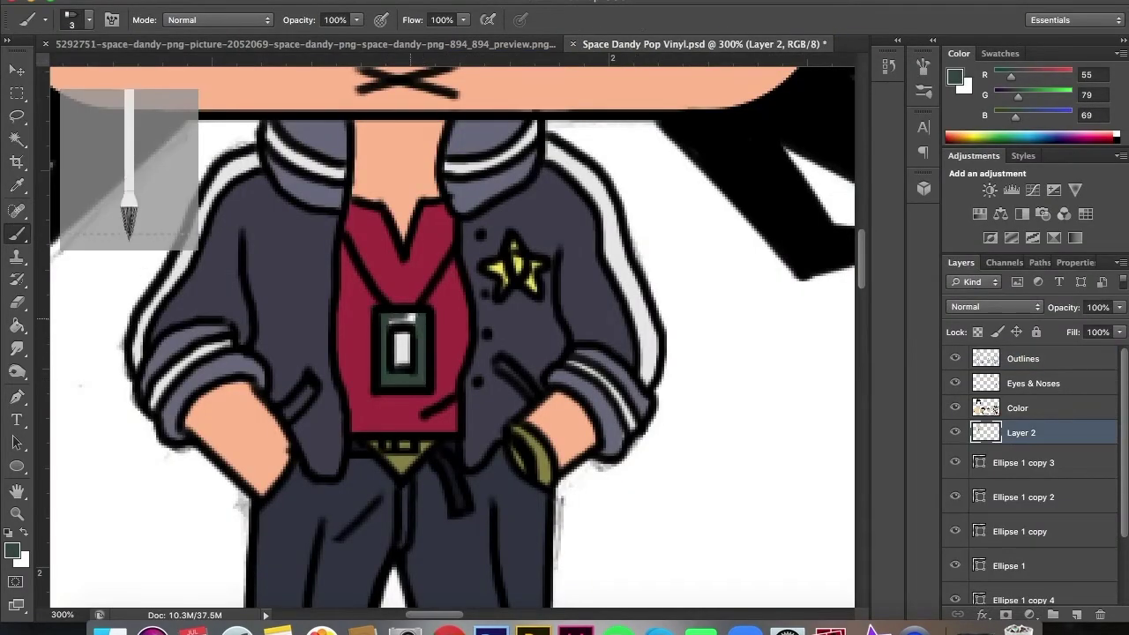
{"action": "left_click_drag", "start_coordinate": [862, 258], "coordinate": [858, 311]}
Sample the sole gray-blue 96A4B1 from the reference and enlarge the brush to size 6.
{"action": "left_click", "coordinate": [291, 44]}
{"action": "left_click", "coordinate": [12, 551]}
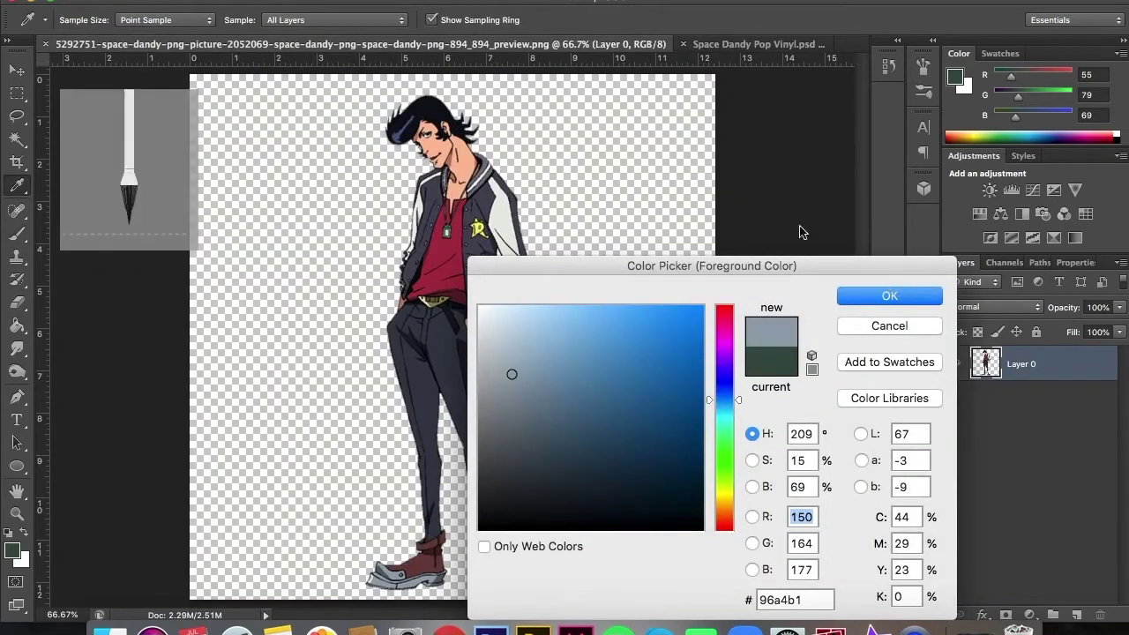
{"action": "left_click", "coordinate": [975, 295]}
{"action": "left_click", "coordinate": [697, 43]}
{"action": "key", "text": "bracketright"}
{"action": "key", "text": "bracketright"}
{"action": "key", "text": "bracketright"}
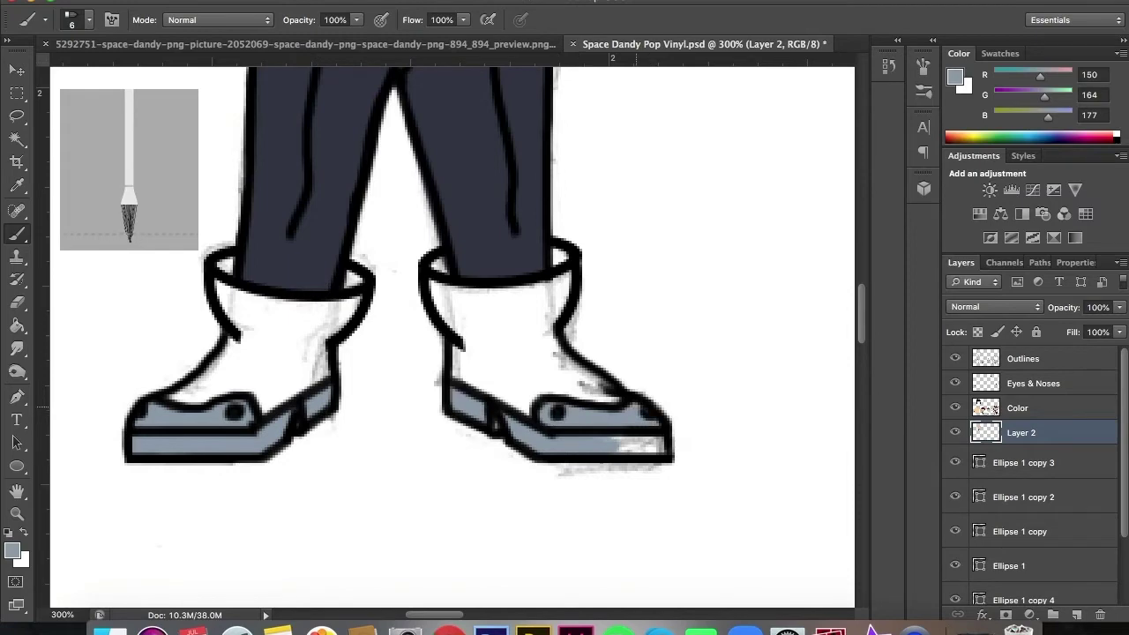
Paint the right boot dark red 6D413E and sample a darker 452627 for shading.
{"action": "left_click", "coordinate": [291, 43]}
{"action": "left_click", "coordinate": [13, 550]}
{"action": "left_click", "coordinate": [403, 595]}
{"action": "left_click", "coordinate": [887, 294]}
{"action": "left_click", "coordinate": [696, 43]}
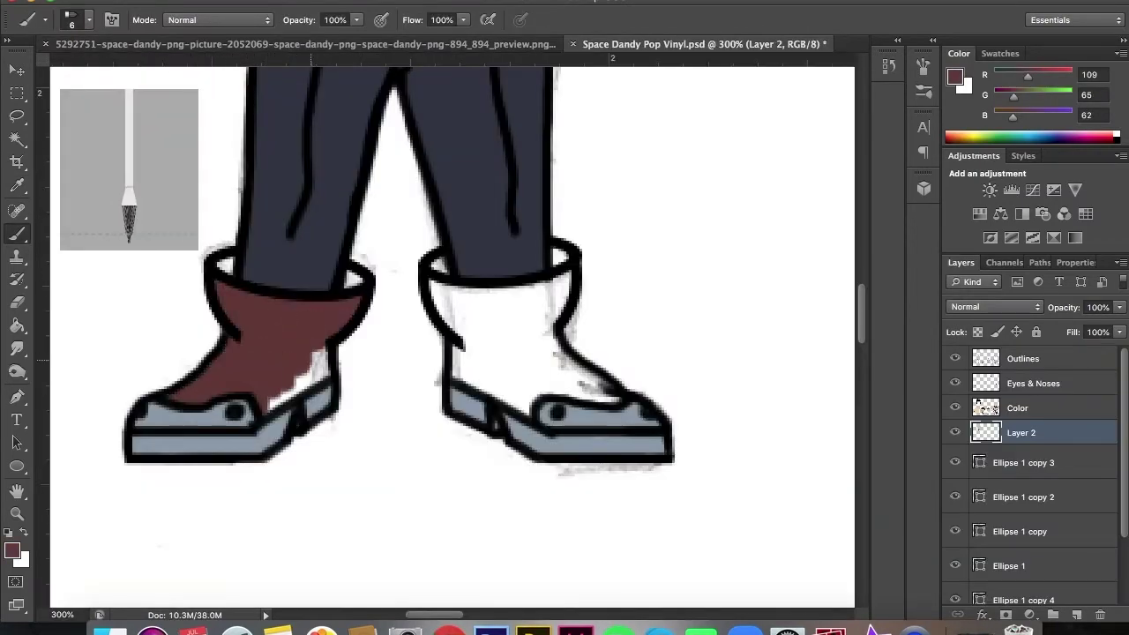
{"action": "left_click_drag", "start_coordinate": [480, 330], "coordinate": [608, 393]}
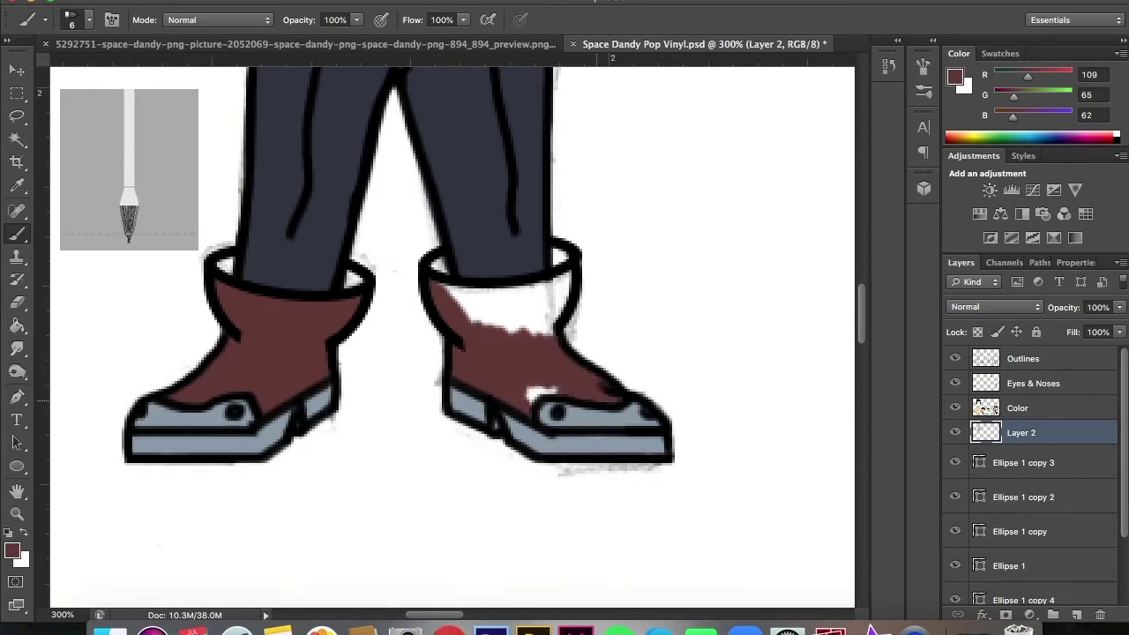
{"action": "left_click", "coordinate": [526, 43]}
{"action": "left_click", "coordinate": [12, 550]}
{"action": "left_click", "coordinate": [479, 550]}
{"action": "left_click", "coordinate": [909, 294]}
{"action": "left_click", "coordinate": [696, 43]}
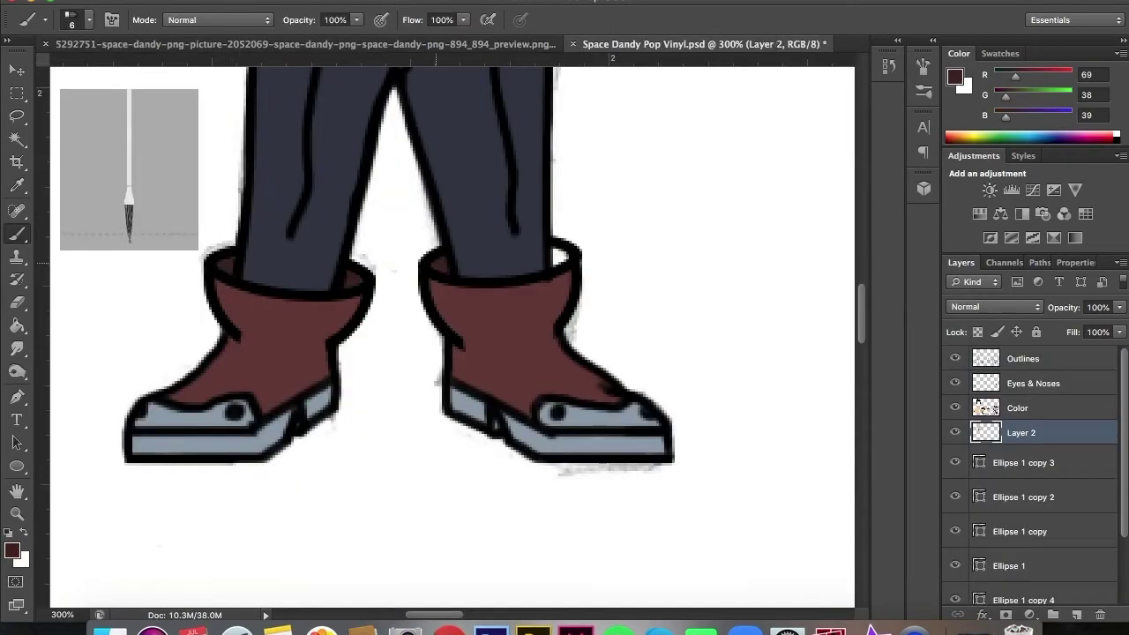
Merge Layer 2 into Color, zoom to fit the whole sheet, and hide the Background layer.
{"action": "key", "text": "shift+alt+bracketright"}
{"action": "key", "text": "super+e"}
{"action": "key", "text": "super+0"}
{"action": "key", "text": "super+1"}
{"action": "key", "text": "super+0"}
{"action": "scroll", "coordinate": [1023, 485], "scroll_direction": "down", "scroll_amount": 3}
{"action": "left_click", "coordinate": [955, 592]}
Erase the white outline around the top-left character and show the Background layer again.
{"action": "key", "text": "e"}
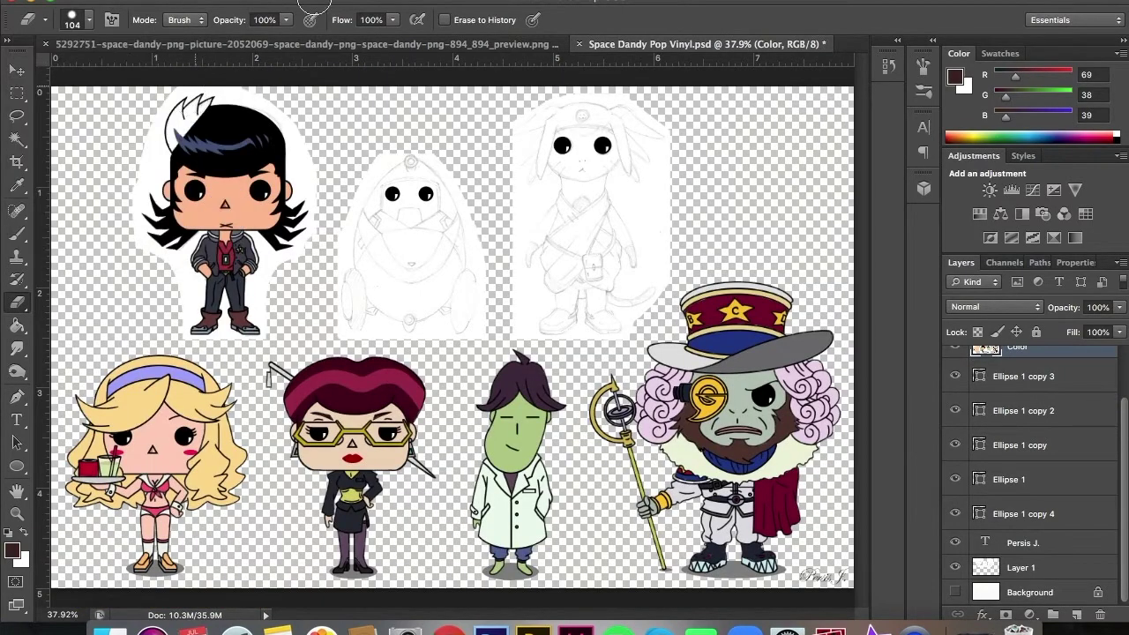
{"action": "left_click", "coordinate": [291, 170], "text": "super"}
{"action": "left_click_drag", "start_coordinate": [291, 170], "coordinate": [231, 238]}
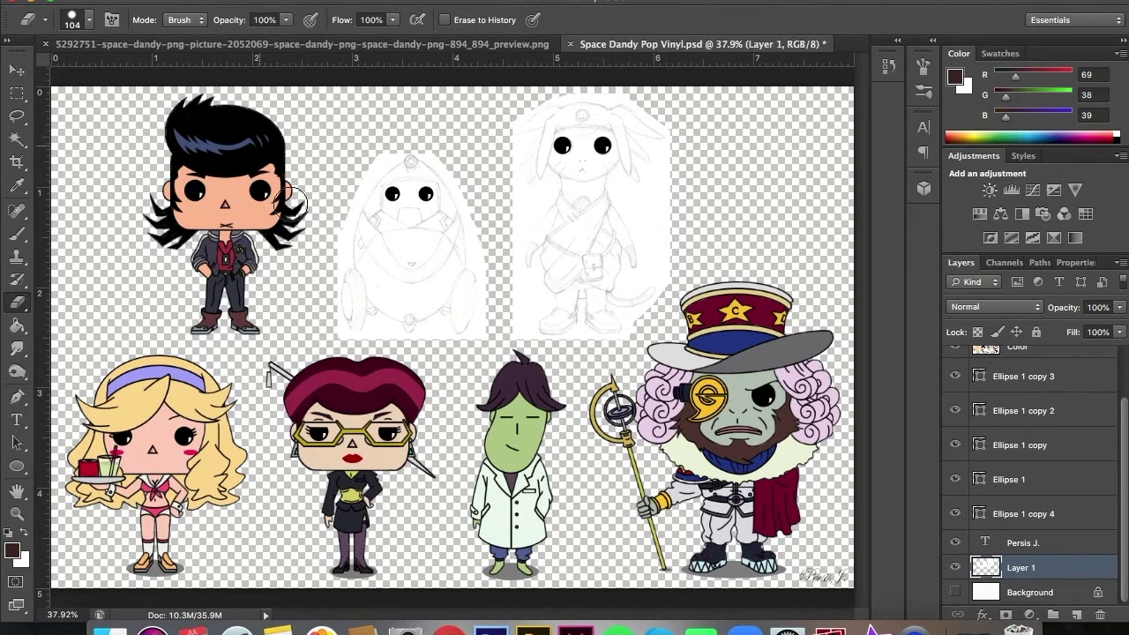
{"action": "key", "text": "v"}
{"action": "left_click", "coordinate": [955, 567]}
Copy the bottom-right character's shadow ellipse under the top-left character.
{"action": "left_click", "coordinate": [955, 592]}
{"action": "left_click_drag", "start_coordinate": [1041, 376], "coordinate": [1070, 394]}
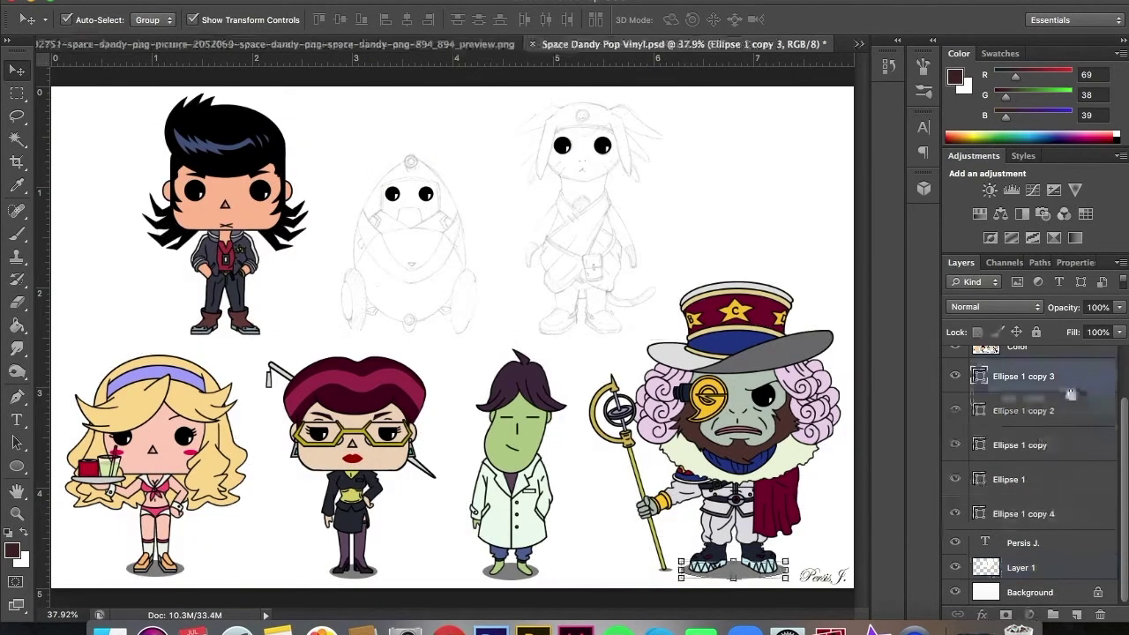
{"action": "left_click_drag", "start_coordinate": [743, 578], "coordinate": [237, 340]}
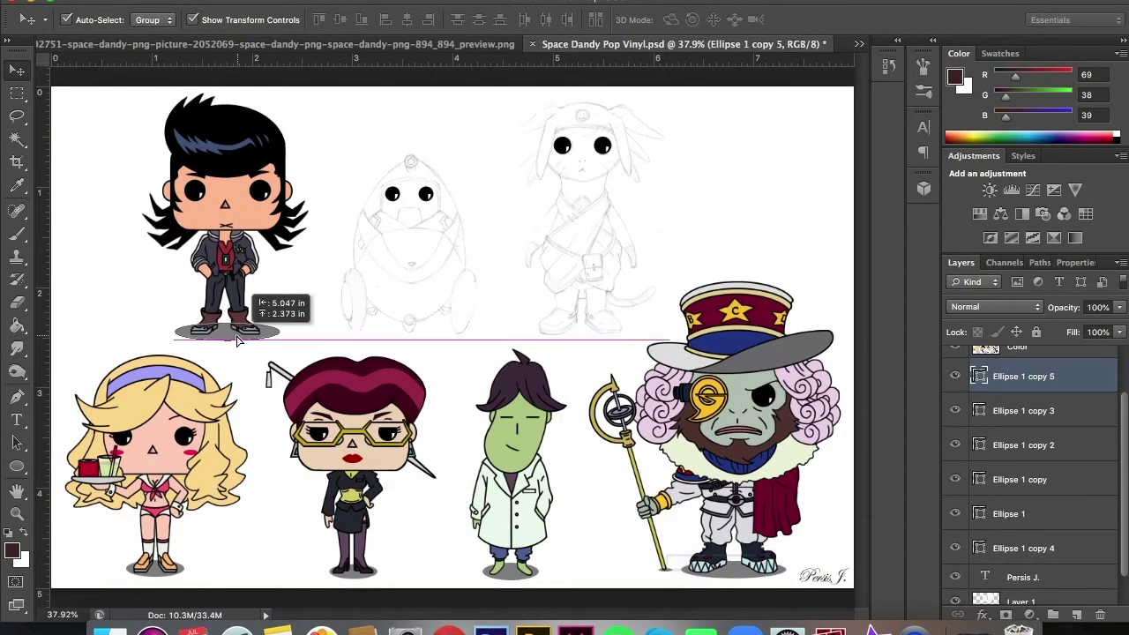
{"action": "key", "text": "super+equal"}
{"action": "key", "text": "super+equal"}
Scale the shadow ellipse to about 77% width and flatten it to fit under the boots.
{"action": "key", "text": "super+t"}
{"action": "key", "text": "super+equal"}
{"action": "key", "text": "super+equal"}
{"action": "key", "text": "super+equal"}
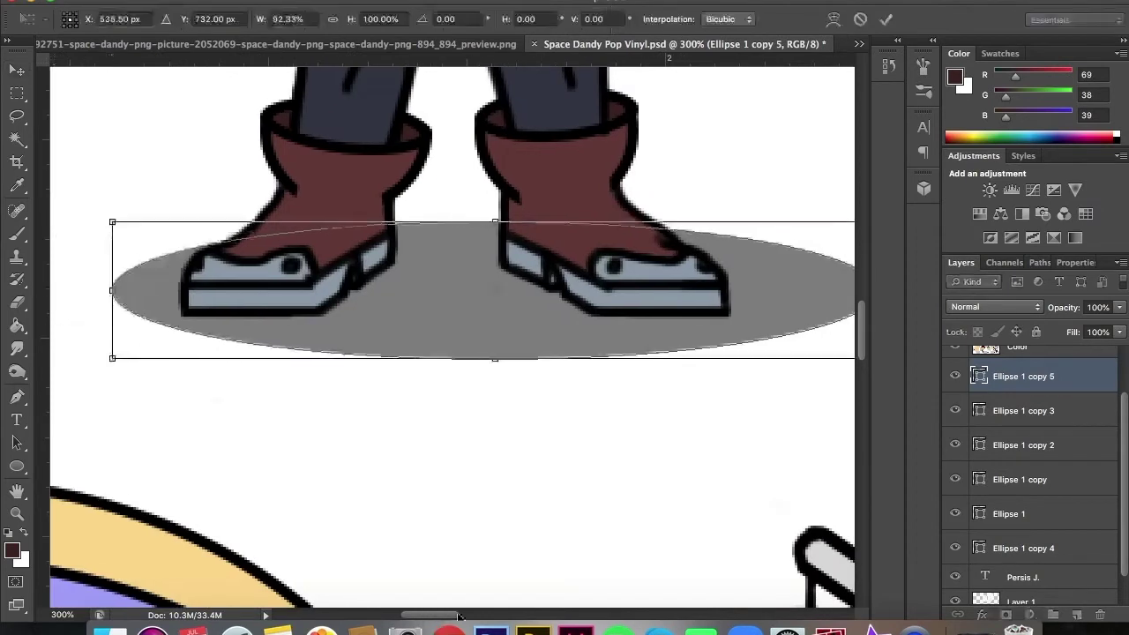
{"action": "left_click_drag", "start_coordinate": [459, 615], "coordinate": [469, 615]}
{"action": "left_click_drag", "start_coordinate": [706, 291], "coordinate": [630, 291]}
{"action": "left_click_drag", "start_coordinate": [282, 221], "coordinate": [282, 232]}
{"action": "scroll", "coordinate": [617, 291], "scroll_direction": "left", "scroll_amount": 3}
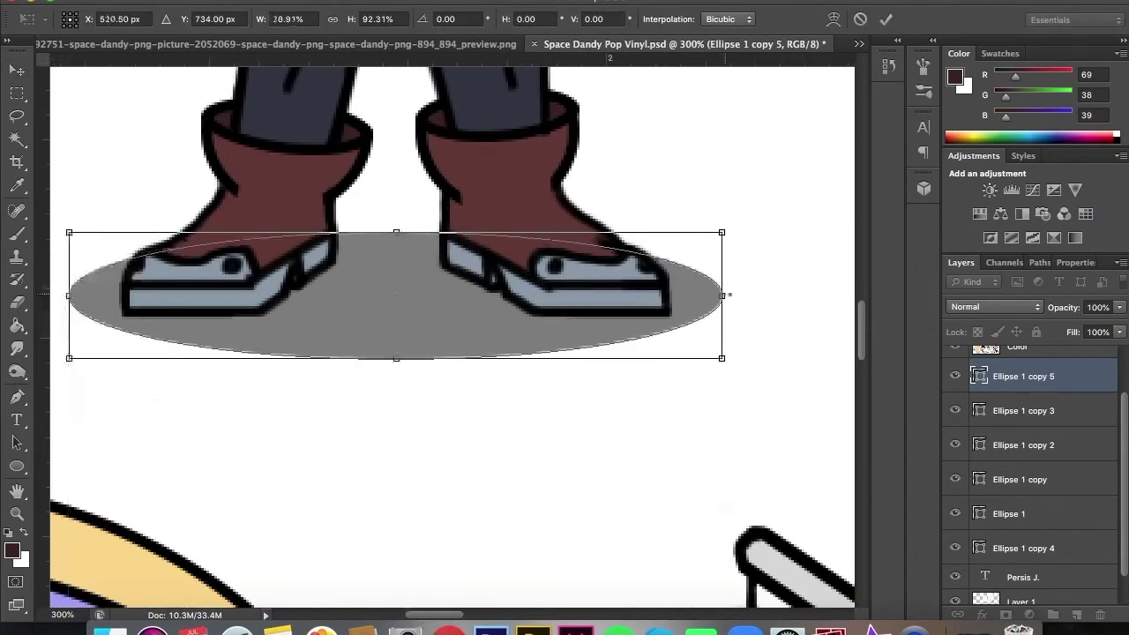
{"action": "left_click_drag", "start_coordinate": [725, 294], "coordinate": [714, 294]}
{"action": "left_click_drag", "start_coordinate": [396, 232], "coordinate": [391, 239]}
{"action": "left_click_drag", "start_coordinate": [391, 351], "coordinate": [398, 351]}
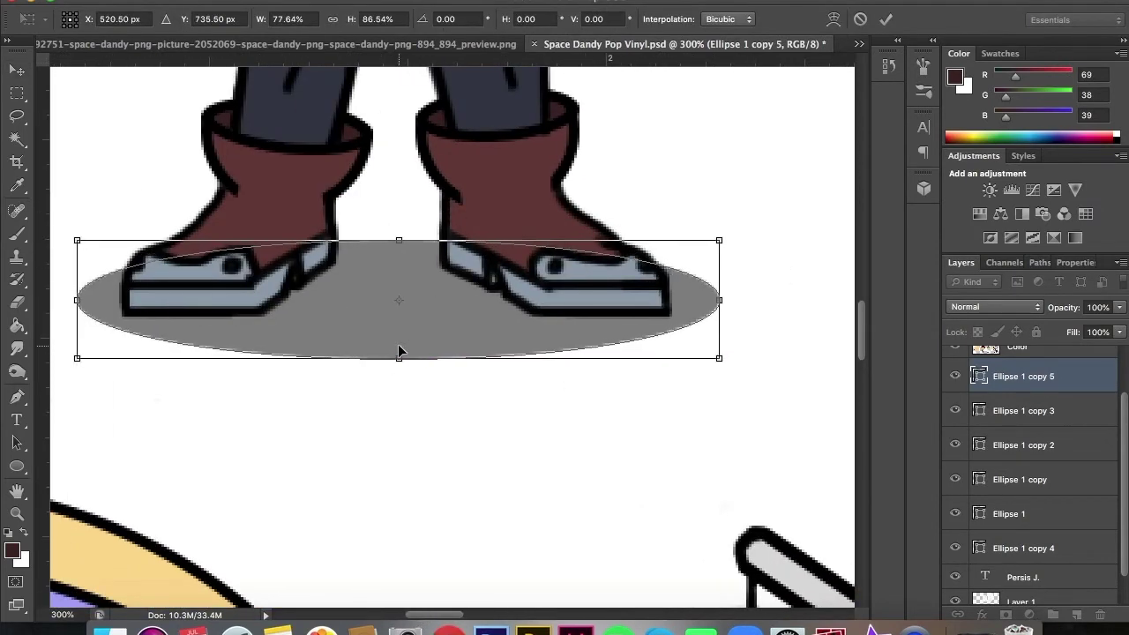
{"action": "left_click", "coordinate": [886, 19]}
Select the Outlines layer and set the foreground colour to pure black #000000.
{"action": "scroll", "coordinate": [1032, 397], "scroll_direction": "up", "scroll_amount": 2}
{"action": "left_click", "coordinate": [1023, 358]}
{"action": "key", "text": "ctrl+0"}
{"action": "left_click", "coordinate": [11, 550]}
{"action": "left_click", "coordinate": [244, 126]}
{"action": "key", "text": "Return"}
{"action": "key", "text": "m"}
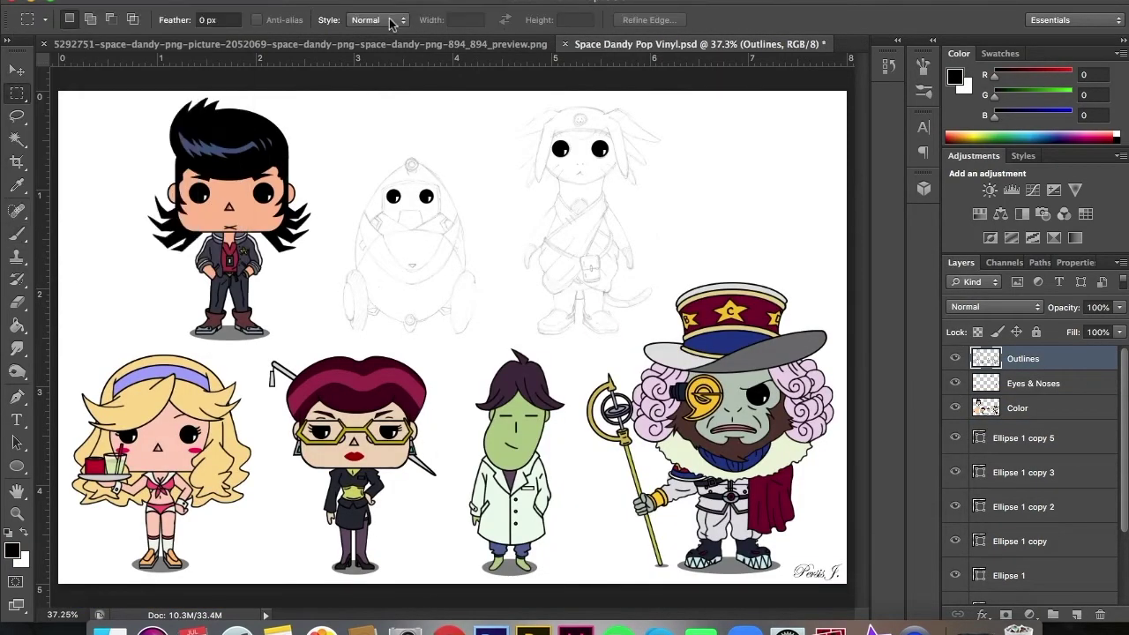
Draw a stroked ellipse over the robot's left ear and tilt it to fit.
{"action": "left_click", "coordinate": [19, 237]}
{"action": "key", "text": "ctrl+plus"}
{"action": "key", "text": "ctrl+plus"}
{"action": "key", "text": "ctrl+plus"}
{"action": "key", "text": "alt+bracketleft"}
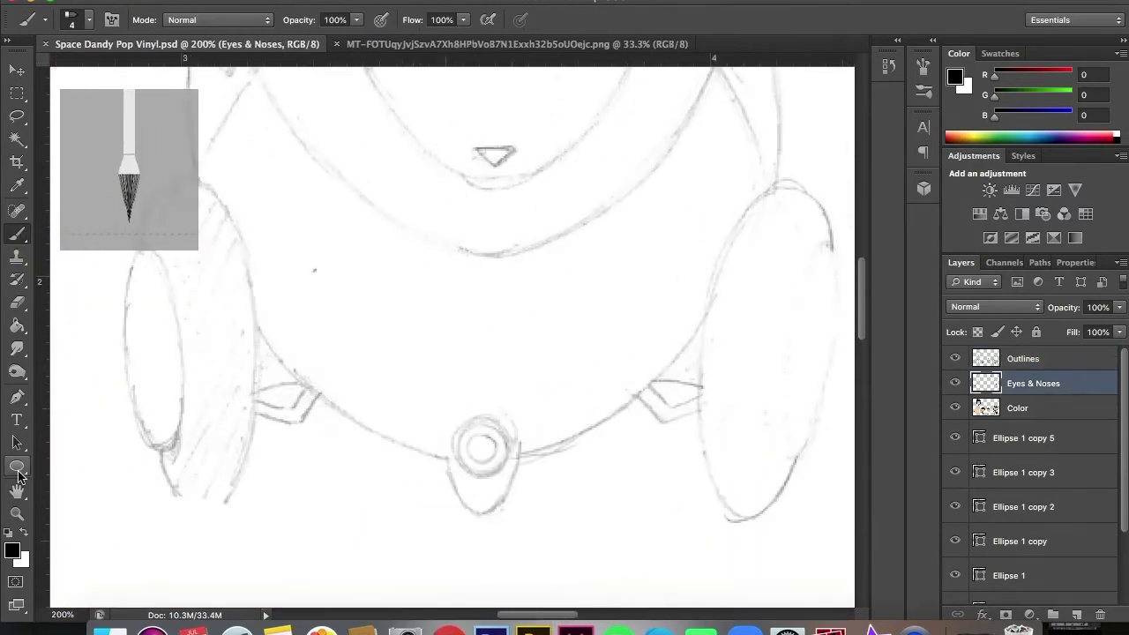
{"action": "left_click", "coordinate": [17, 466]}
{"action": "left_click_drag", "start_coordinate": [126, 181], "coordinate": [257, 519]}
{"action": "key", "text": "v"}
{"action": "key", "text": "ctrl+t"}
{"action": "left_click_drag", "start_coordinate": [265, 163], "coordinate": [239, 152]}
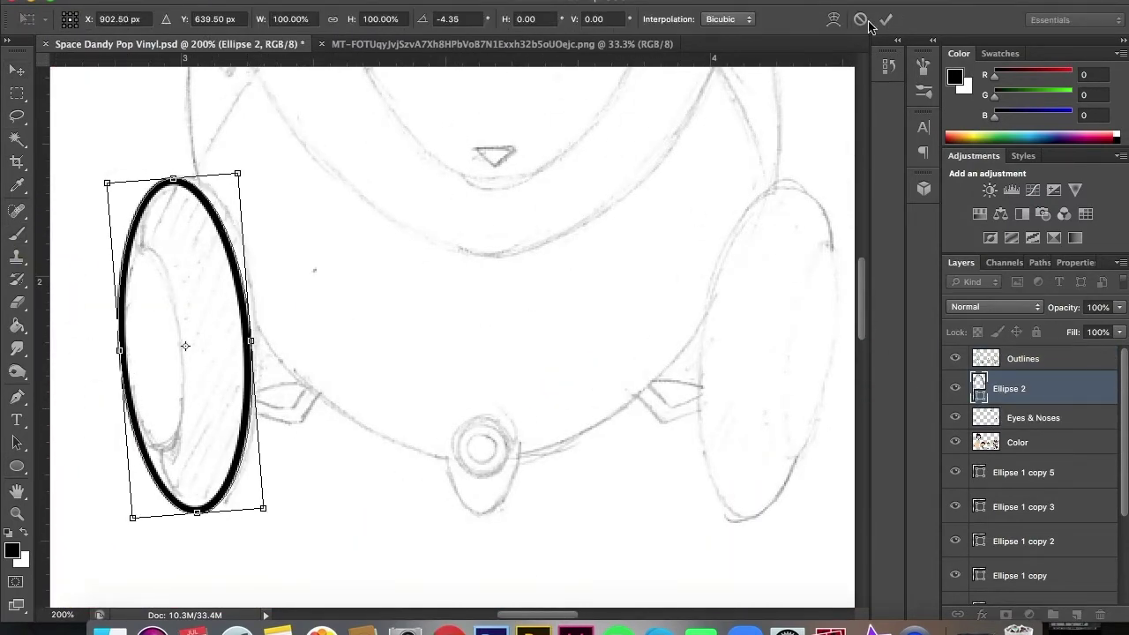
{"action": "left_click_drag", "start_coordinate": [262, 508], "coordinate": [277, 512]}
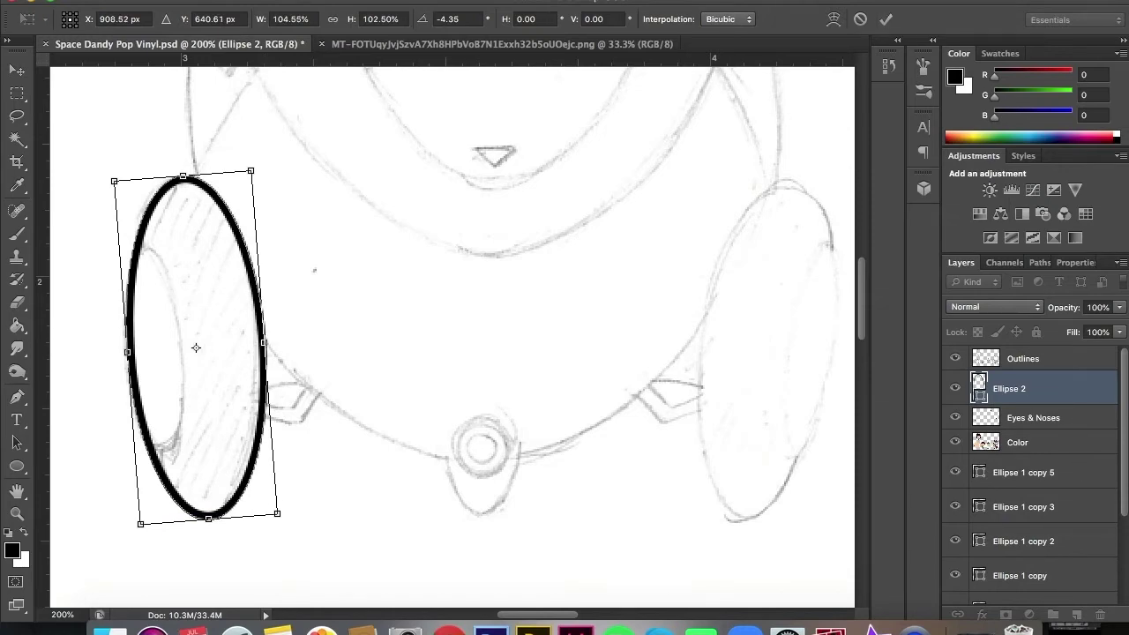
{"action": "key", "text": "Return"}
Duplicate the ear ellipse onto the right ear and tilt it to match.
{"action": "key", "text": "ctrl+j"}
{"action": "key", "text": "Return"}
{"action": "left_click_drag", "start_coordinate": [247, 259], "coordinate": [768, 259]}
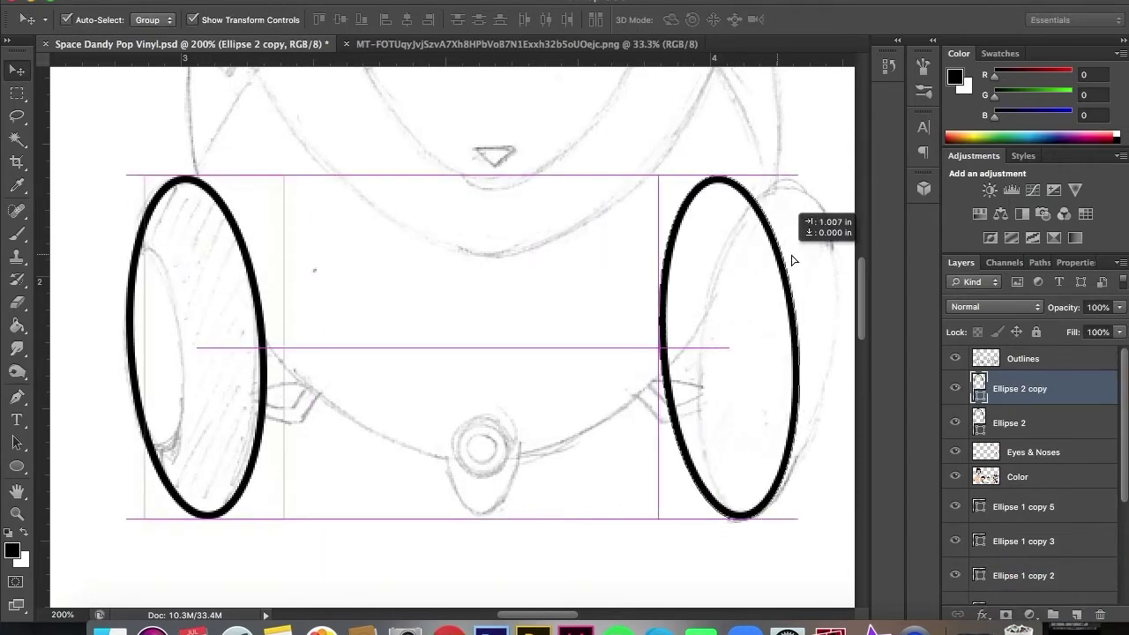
{"action": "key", "text": "ctrl+t"}
{"action": "mouse_move", "coordinate": [797, 156]}
{"action": "left_mouse_down"}
{"action": "mouse_move", "coordinate": [799, 225]}
{"action": "mouse_move", "coordinate": [838, 205]}
{"action": "mouse_move", "coordinate": [791, 194]}
{"action": "left_mouse_up"}
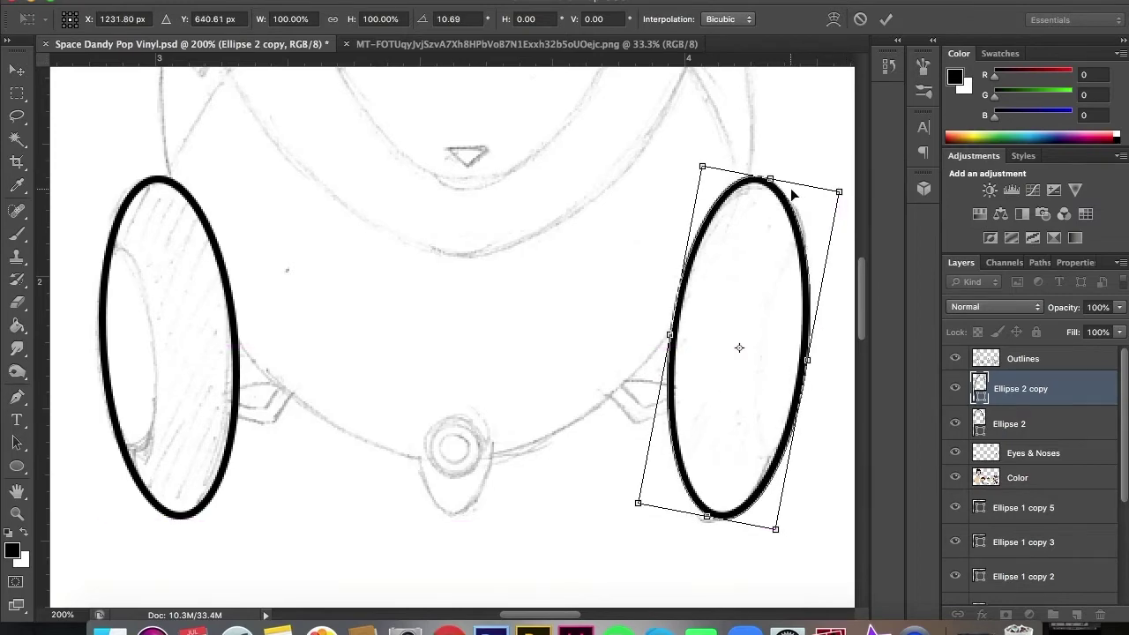
{"action": "key", "text": "Return"}
Add smaller inner ellipses, scaled to about 72%, on both ears.
{"action": "key", "text": "ctrl+j"}
{"action": "key", "text": "ctrl+t"}
{"action": "left_click_drag", "start_coordinate": [668, 169], "coordinate": [741, 251]}
{"action": "mouse_move", "coordinate": [758, 390]}
{"action": "left_mouse_down"}
{"action": "mouse_move", "coordinate": [784, 352]}
{"action": "mouse_move", "coordinate": [122, 359]}
{"action": "left_mouse_up"}
{"action": "key", "text": "Return"}
{"action": "key", "text": "ctrl+j"}
{"action": "mouse_move", "coordinate": [179, 248]}
{"action": "left_mouse_down"}
{"action": "mouse_move", "coordinate": [166, 236]}
{"action": "mouse_move", "coordinate": [491, 304]}
{"action": "mouse_move", "coordinate": [458, 397]}
{"action": "mouse_move", "coordinate": [496, 471]}
{"action": "mouse_move", "coordinate": [484, 478]}
{"action": "left_mouse_up"}
{"action": "key", "text": "Return"}
Place another ellipse copy as a ring on the robot's chest button.
{"action": "key", "text": "ctrl+j"}
{"action": "key", "text": "ctrl+t"}
{"action": "key", "text": "Return"}
{"action": "key", "text": "e"}
{"action": "left_click", "coordinate": [694, 221]}
{"action": "left_click", "coordinate": [89, 20]}
{"action": "double_click", "coordinate": [180, 168]}
Add a half-size inner ring inside the chest button circle.
{"action": "key", "text": "u"}
{"action": "key", "text": "v"}
{"action": "key", "text": "ctrl+t"}
{"action": "key", "text": "Return"}
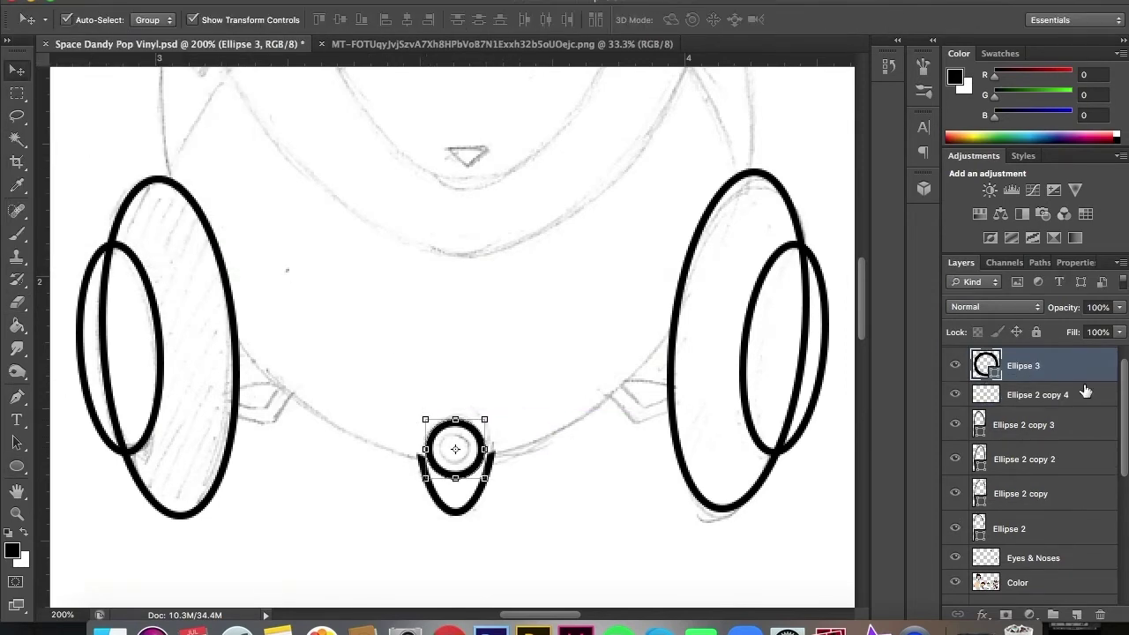
{"action": "key", "text": "ctrl+j"}
{"action": "key", "text": "ctrl+t"}
{"action": "left_click_drag", "start_coordinate": [484, 420], "coordinate": [472, 431]}
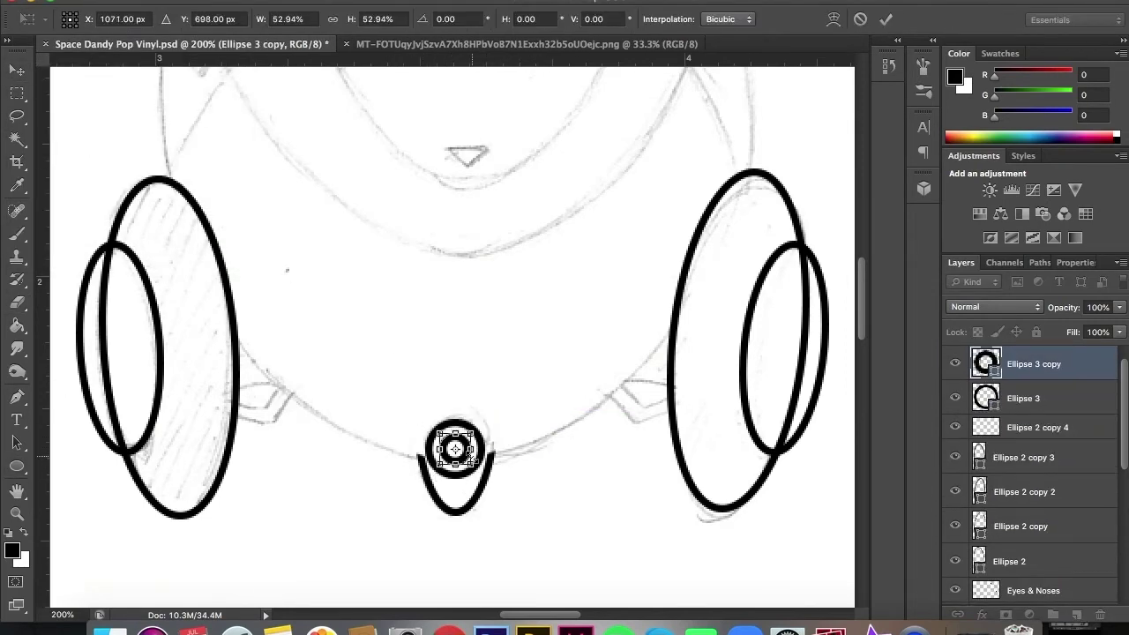
{"action": "key", "text": "Return"}
Draw a black ring on the antenna tip with a smaller inner ring.
{"action": "left_click_drag", "start_coordinate": [865, 297], "coordinate": [864, 216]}
{"action": "key", "text": "u"}
{"action": "left_click_drag", "start_coordinate": [430, 128], "coordinate": [507, 205]}
{"action": "key", "text": "v"}
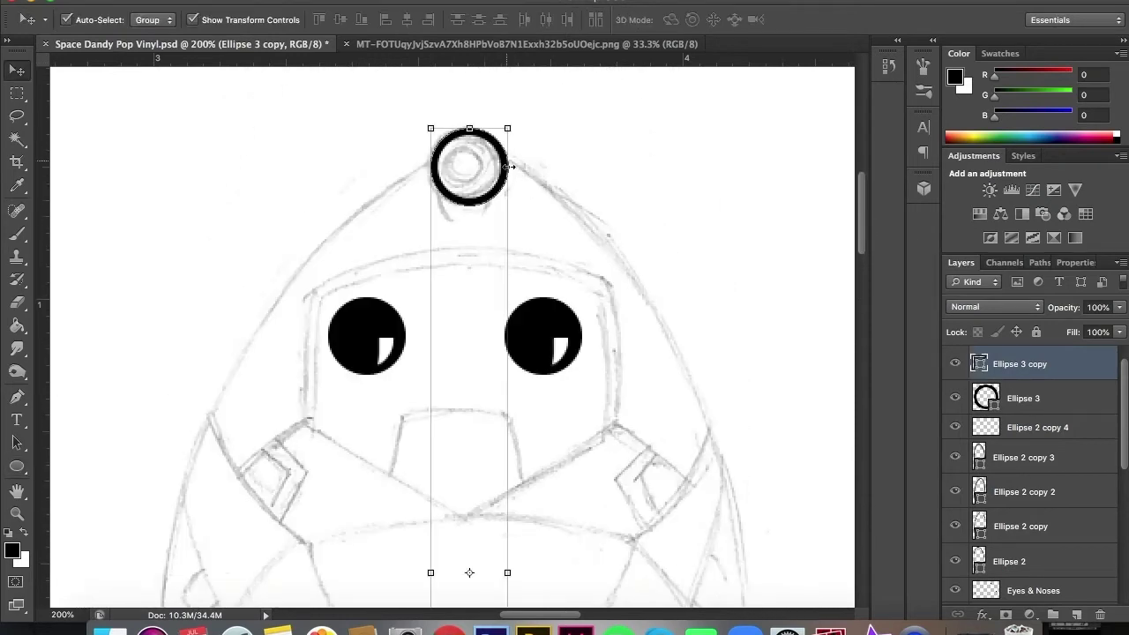
{"action": "key", "text": "u"}
{"action": "left_click_drag", "start_coordinate": [428, 128], "coordinate": [498, 198]}
{"action": "key", "text": "v"}
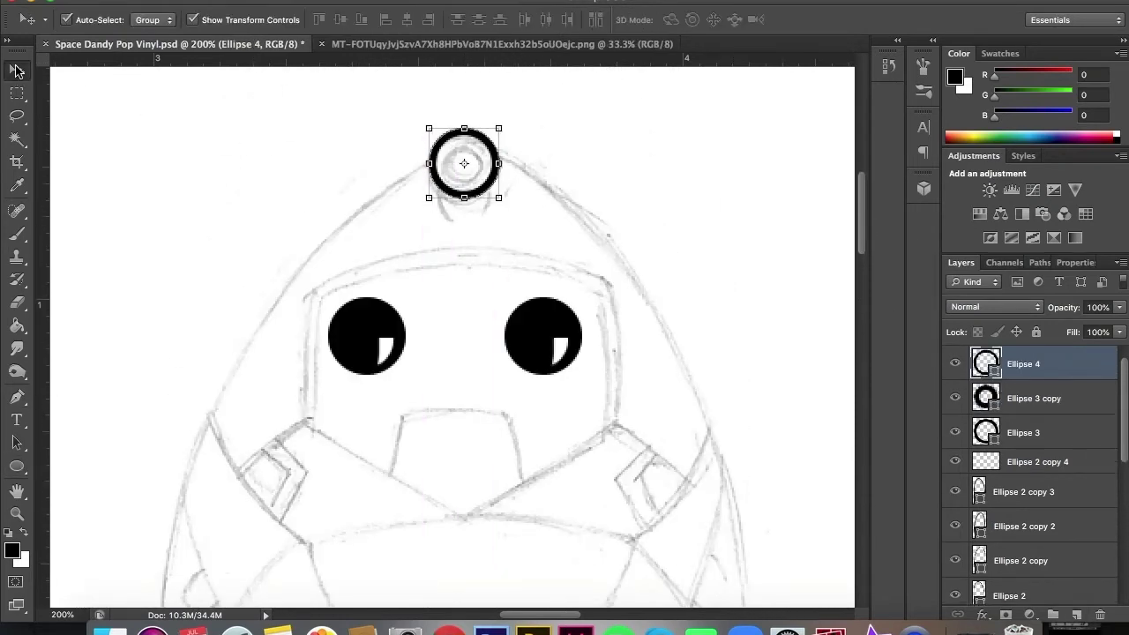
{"action": "key", "text": "ctrl+j"}
{"action": "key", "text": "ctrl+t"}
{"action": "left_click_drag", "start_coordinate": [428, 198], "coordinate": [477, 174]}
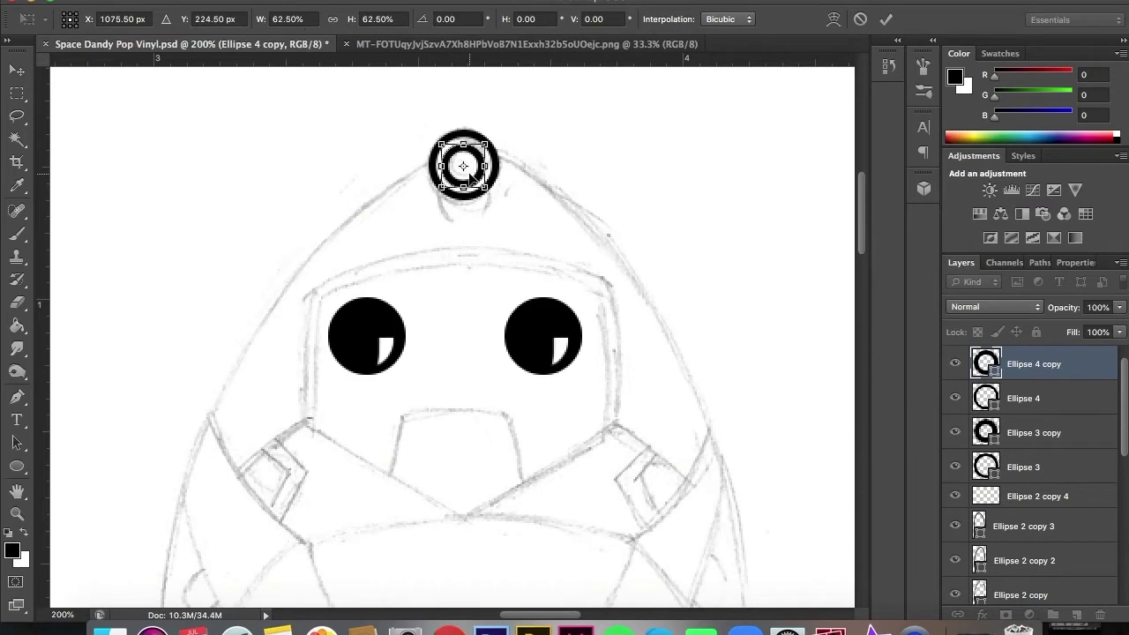
{"action": "left_click", "coordinate": [883, 19]}
{"action": "scroll", "coordinate": [1032, 441], "scroll_direction": "up", "scroll_amount": 2}
On the Outlines layer, brush the antenna stem lines under the ring.
{"action": "left_click", "coordinate": [1023, 358]}
{"action": "left_click", "coordinate": [17, 233]}
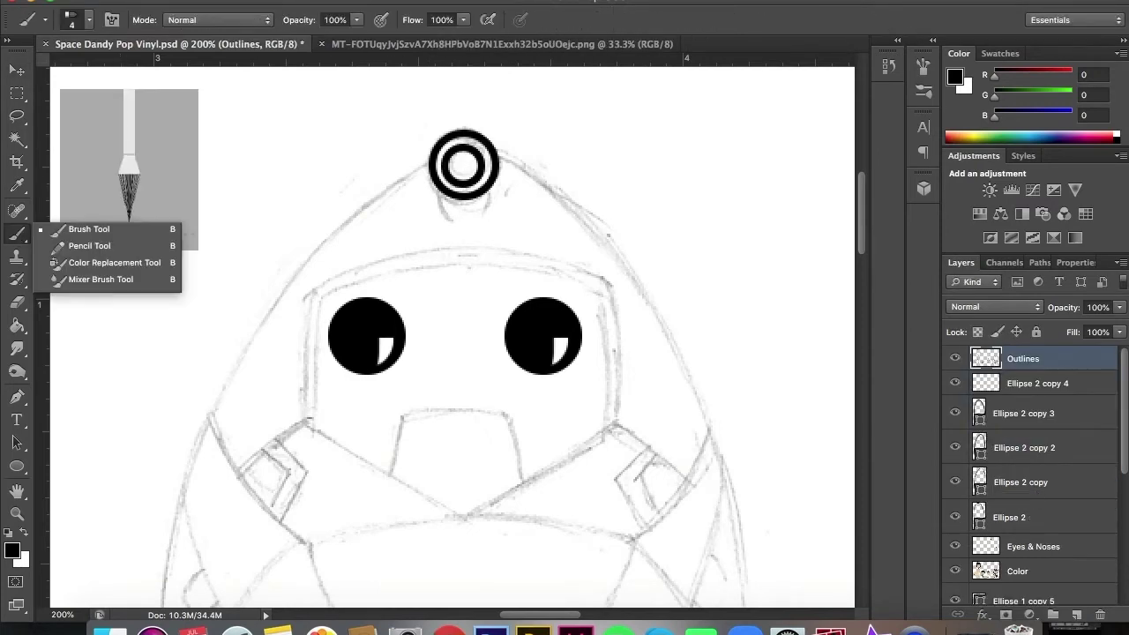
{"action": "left_click_drag", "start_coordinate": [441, 189], "coordinate": [446, 214]}
{"action": "left_click_drag", "start_coordinate": [490, 187], "coordinate": [487, 210]}
Draw the collar V and erase its overshooting tip.
{"action": "left_click_drag", "start_coordinate": [410, 510], "coordinate": [527, 560]}
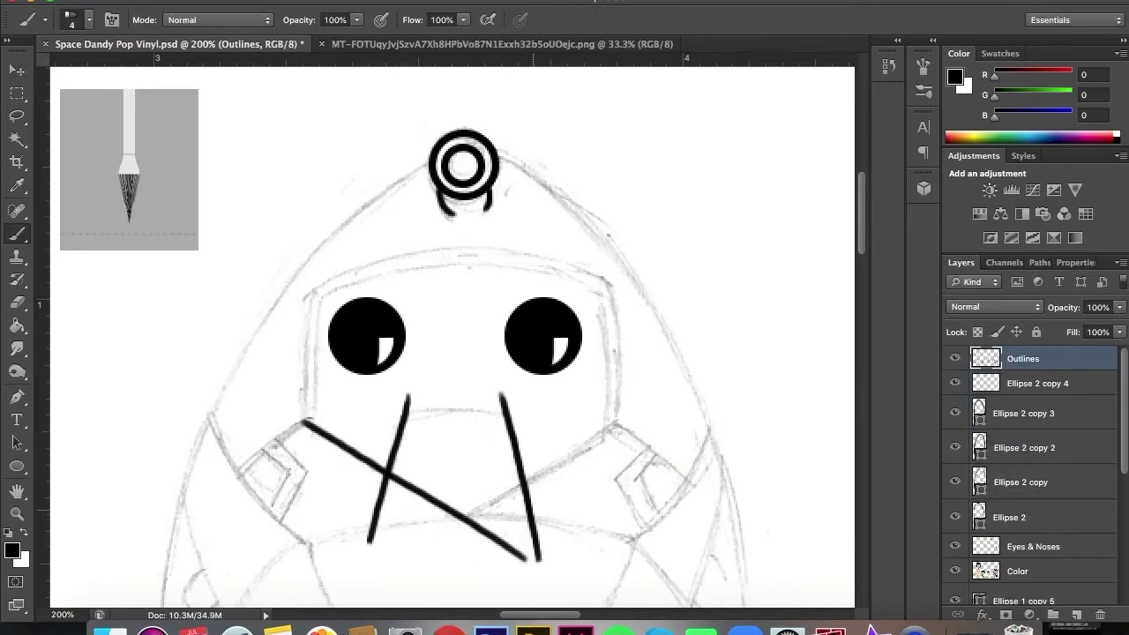
{"action": "left_click_drag", "start_coordinate": [616, 424], "coordinate": [371, 580]}
{"action": "key", "text": "e"}
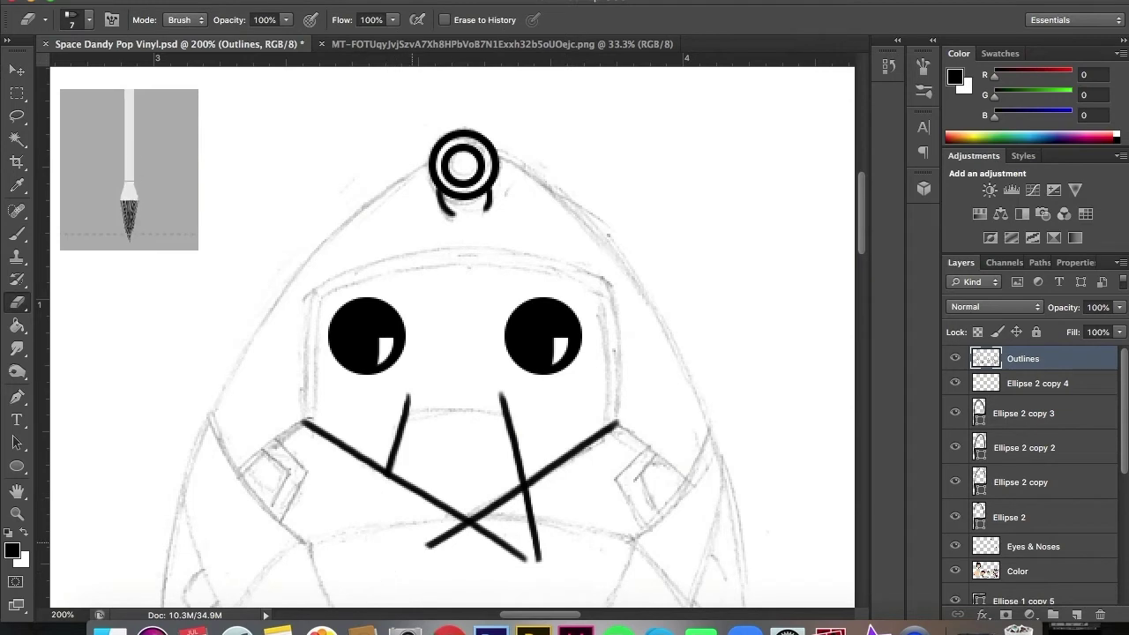
{"action": "left_click", "coordinate": [476, 527]}
{"action": "left_click", "coordinate": [19, 235]}
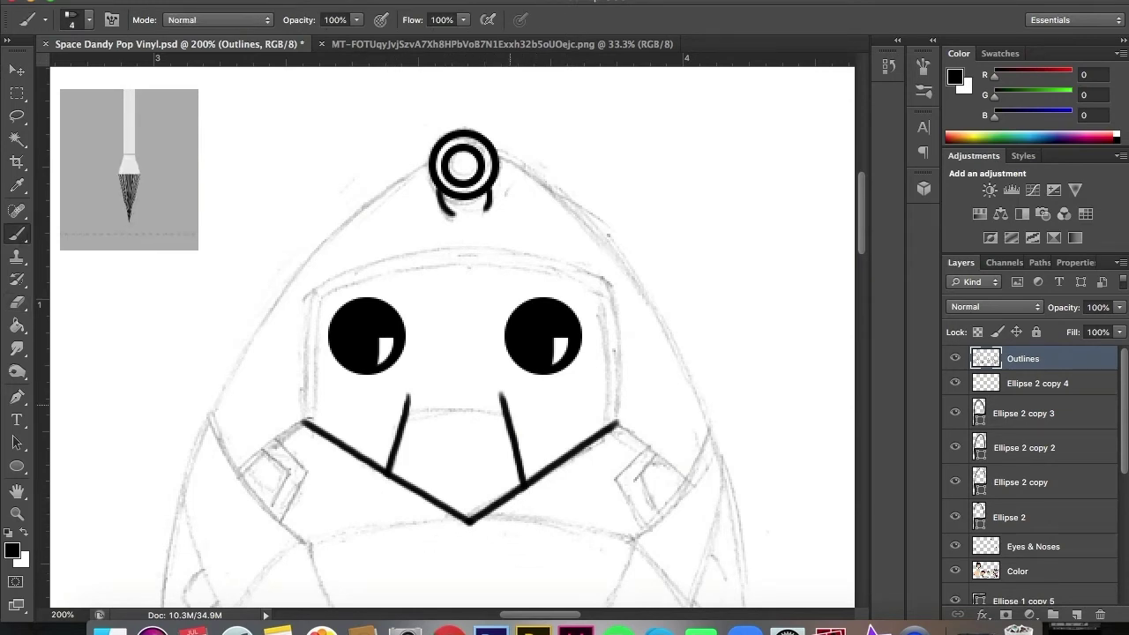
{"action": "key", "text": "ctrl+z"}
{"action": "key", "text": "e"}
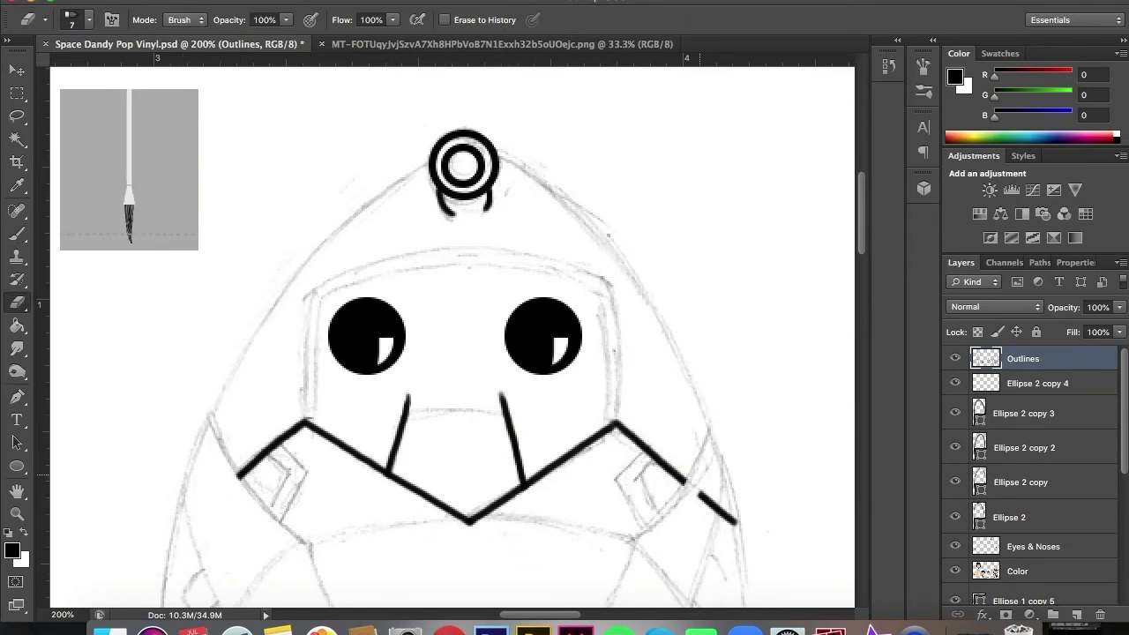
{"action": "key", "text": "b"}
Draw the curved left side of the body and erase its tail inside the ear.
{"action": "scroll", "coordinate": [607, 283], "scroll_direction": "down", "scroll_amount": 10}
{"action": "scroll", "coordinate": [441, 353], "scroll_direction": "up", "scroll_amount": 3}
{"action": "scroll", "coordinate": [287, 398], "scroll_direction": "down", "scroll_amount": 2}
{"action": "mouse_move", "coordinate": [308, 117]}
{"action": "left_mouse_down"}
{"action": "mouse_move", "coordinate": [157, 390]}
{"action": "mouse_move", "coordinate": [176, 318]}
{"action": "left_mouse_up"}
{"action": "key", "text": "e"}
{"action": "key", "text": "b"}
{"action": "left_click_drag", "start_coordinate": [633, 117], "coordinate": [745, 378]}
{"action": "key", "text": "e"}
{"action": "key", "text": "b"}
Outline the small nose triangle.
{"action": "mouse_move", "coordinate": [439, 277]}
{"action": "left_mouse_down"}
{"action": "mouse_move", "coordinate": [487, 277]}
{"action": "mouse_move", "coordinate": [498, 319]}
{"action": "left_mouse_up"}
{"action": "left_click_drag", "start_coordinate": [512, 256], "coordinate": [439, 331]}
{"action": "key", "text": "e"}
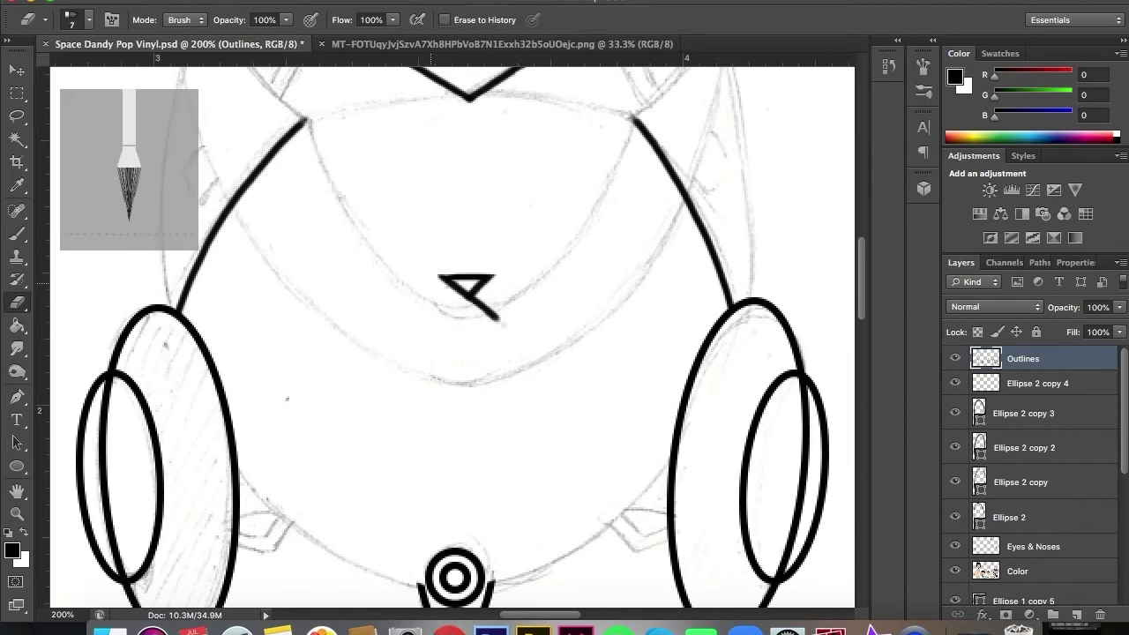
{"action": "key", "text": "b"}
Outline the lower-left and lower-right shoulder plates, cleaning overshoots with a size 3 eraser.
{"action": "left_click_drag", "start_coordinate": [238, 542], "coordinate": [304, 561]}
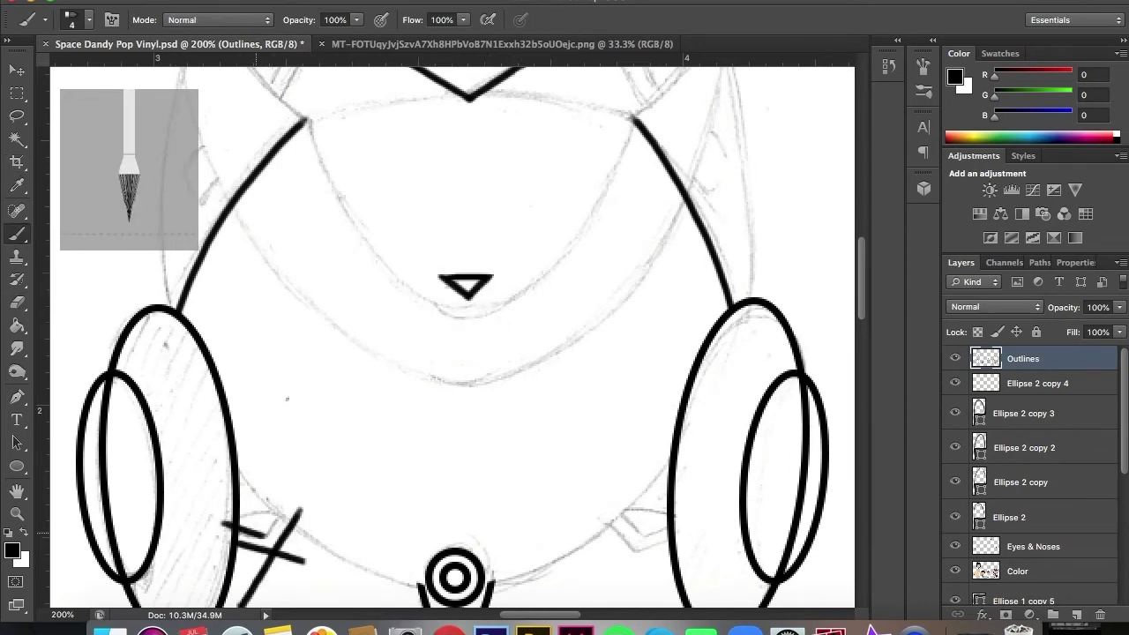
{"action": "key", "text": "e"}
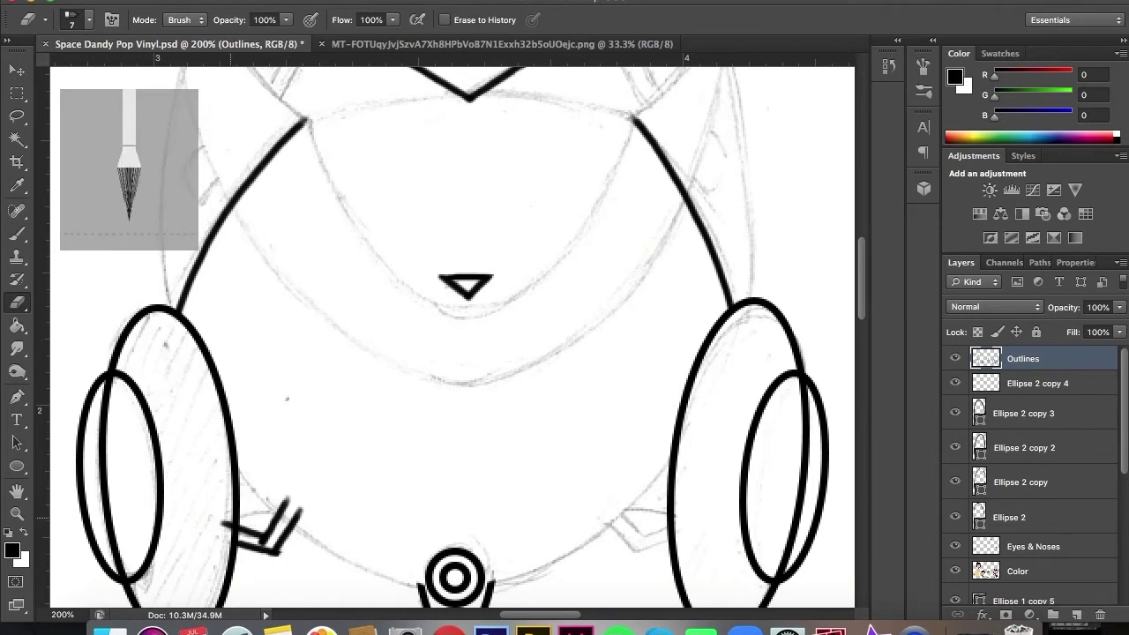
{"action": "left_click", "coordinate": [89, 21]}
{"action": "mouse_move", "coordinate": [291, 498]}
{"action": "left_mouse_down"}
{"action": "mouse_move", "coordinate": [299, 522]}
{"action": "mouse_move", "coordinate": [311, 510]}
{"action": "left_mouse_up"}
{"action": "key", "text": "b"}
{"action": "key", "text": "e"}
{"action": "key", "text": "ctrl+z"}
{"action": "key", "text": "b"}
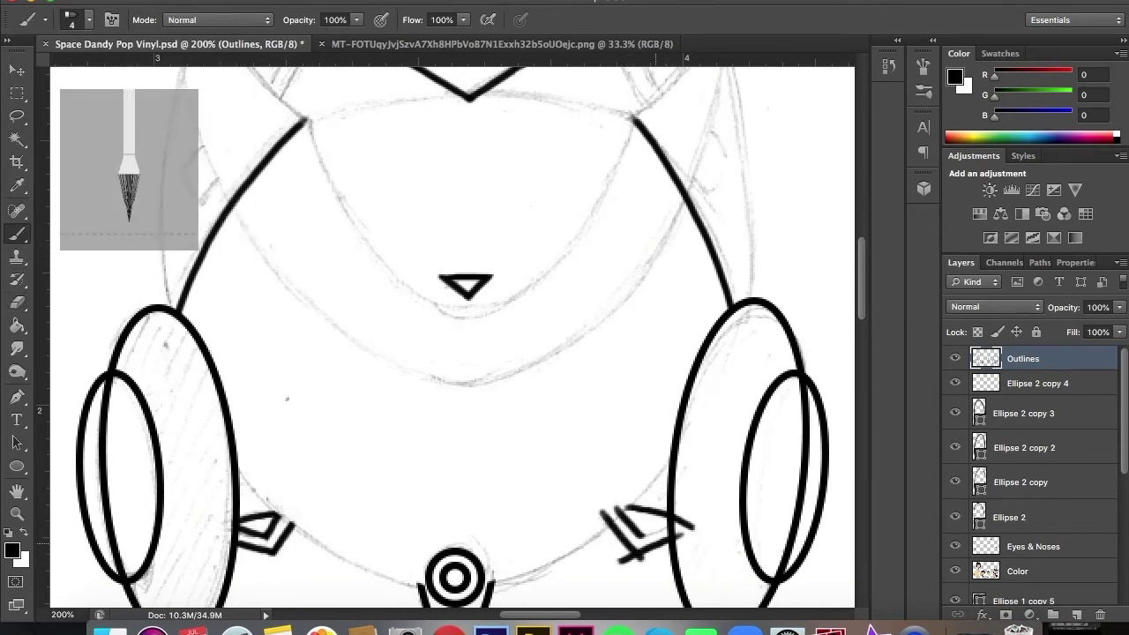
{"action": "left_click_drag", "start_coordinate": [636, 540], "coordinate": [688, 512]}
{"action": "key", "text": "e"}
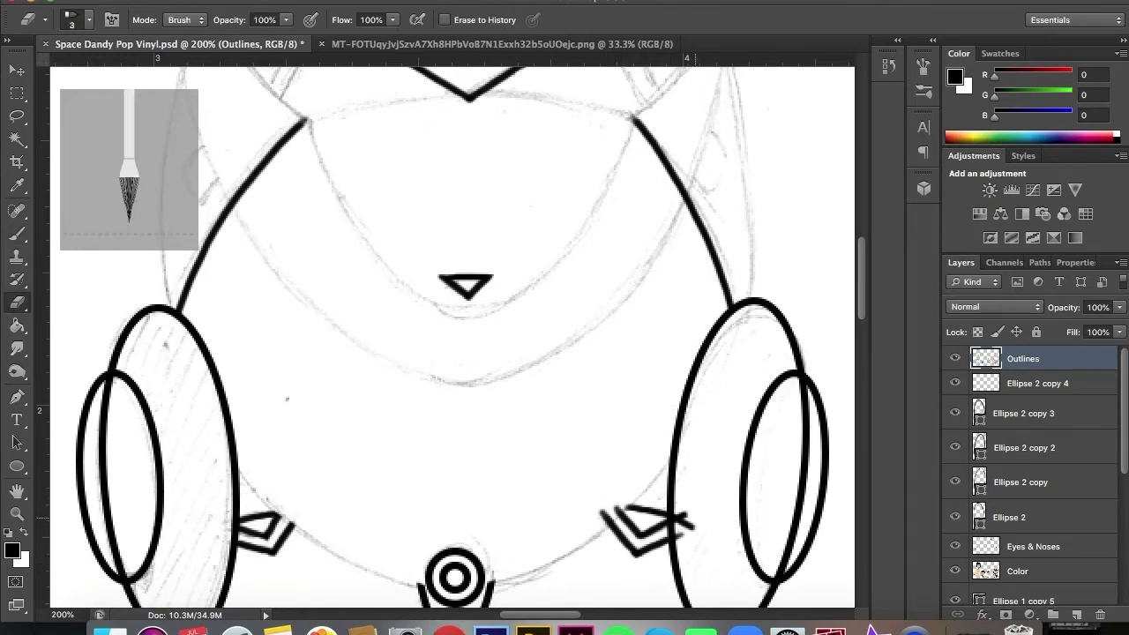
{"action": "scroll", "coordinate": [858, 238], "scroll_direction": "up", "scroll_amount": 5}
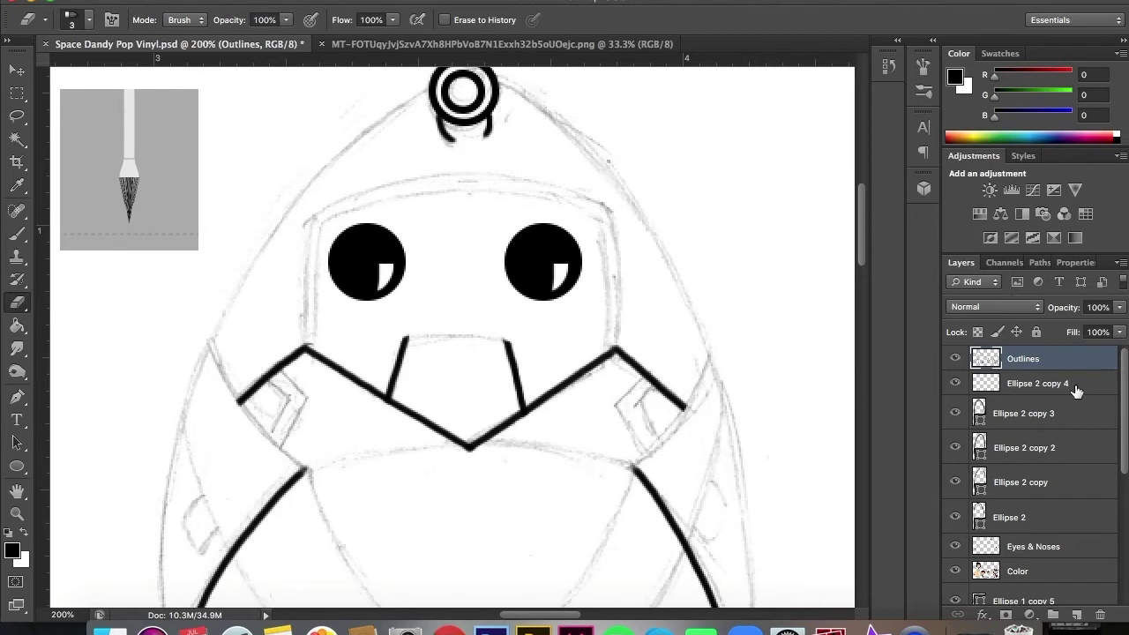
On the Ellipse 2 copy 4 layer, outline the left shoulder plate and erase overshoots.
{"action": "left_click", "coordinate": [1036, 383]}
{"action": "left_click", "coordinate": [13, 236]}
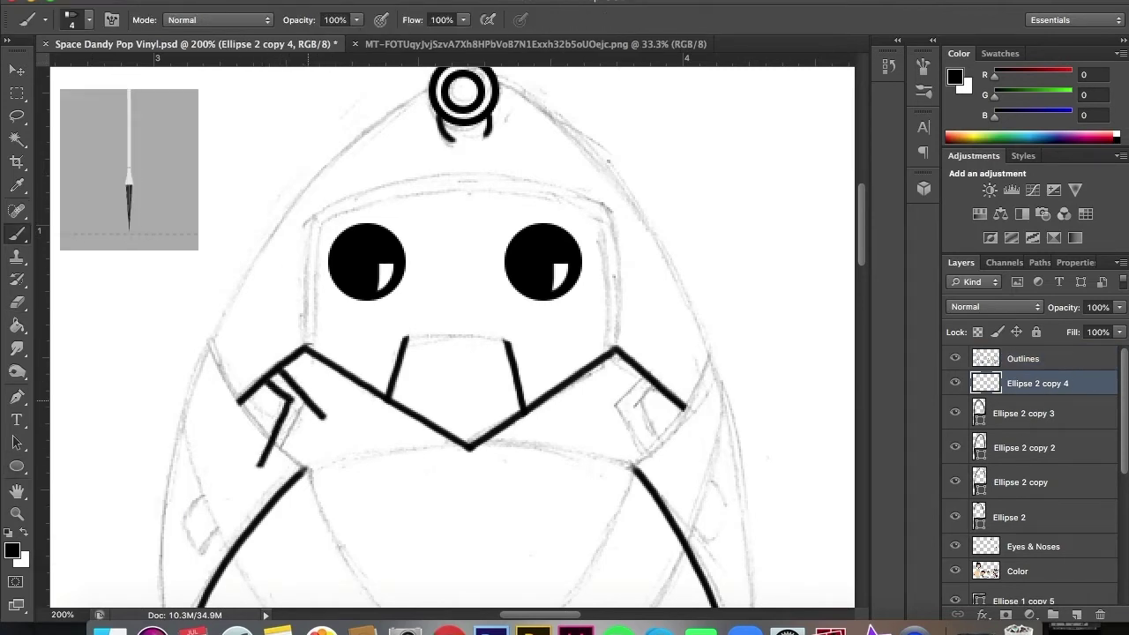
{"action": "left_click_drag", "start_coordinate": [291, 401], "coordinate": [269, 467]}
{"action": "key", "text": "e"}
{"action": "left_click_drag", "start_coordinate": [310, 404], "coordinate": [320, 421]}
{"action": "key", "text": "b"}
{"action": "left_click_drag", "start_coordinate": [210, 344], "coordinate": [350, 491]}
{"action": "key", "text": "e"}
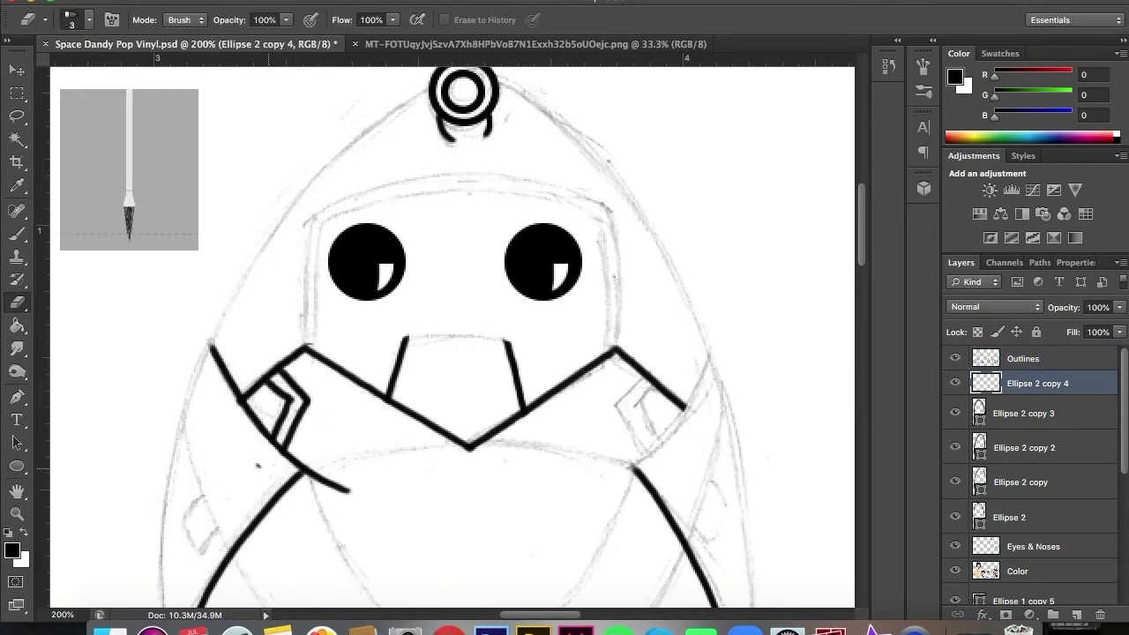
Draw the right shoulder plate's double strokes with the plain brush and trim the overshoot.
{"action": "right_click", "coordinate": [15, 233]}
{"action": "left_click", "coordinate": [101, 222]}
{"action": "left_click_drag", "start_coordinate": [602, 414], "coordinate": [636, 389]}
{"action": "left_click_drag", "start_coordinate": [637, 408], "coordinate": [654, 385]}
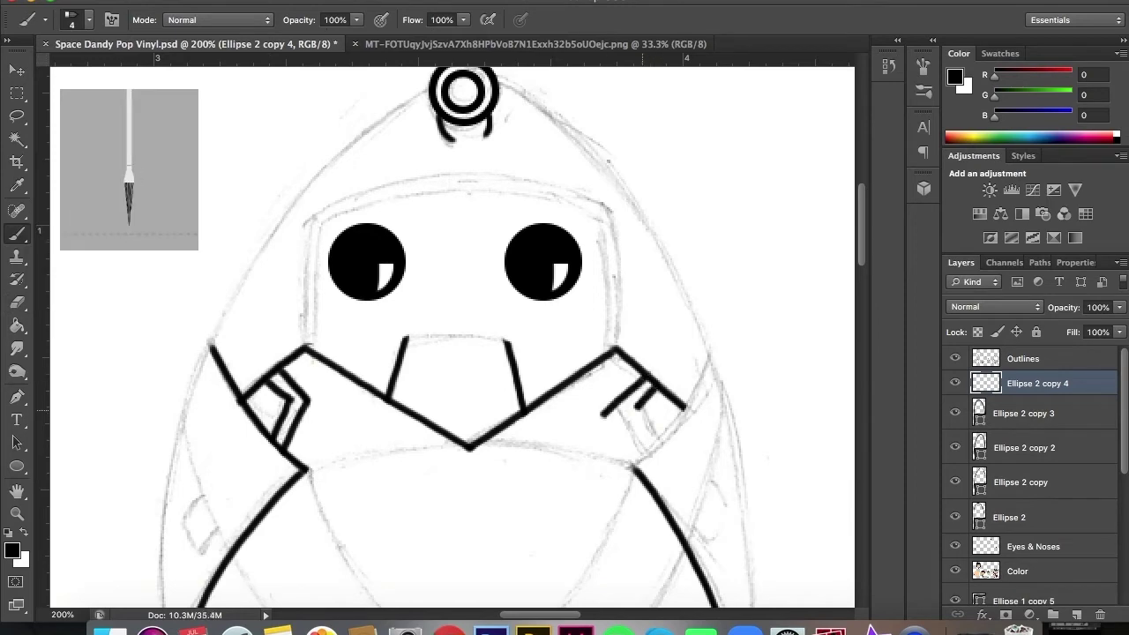
{"action": "key", "text": "e"}
{"action": "left_click_drag", "start_coordinate": [602, 414], "coordinate": [617, 405]}
Draw a large Ellipse 3 oval around the robot's face.
{"action": "right_click", "coordinate": [16, 466]}
{"action": "left_click", "coordinate": [114, 498]}
{"action": "left_click_drag", "start_coordinate": [323, 199], "coordinate": [668, 402]}
Widen and raise the face ellipse, then duplicate it and nudge the copy down.
{"action": "key", "text": "ctrl+t"}
{"action": "left_click_drag", "start_coordinate": [323, 302], "coordinate": [256, 301]}
{"action": "left_click_drag", "start_coordinate": [481, 233], "coordinate": [509, 175]}
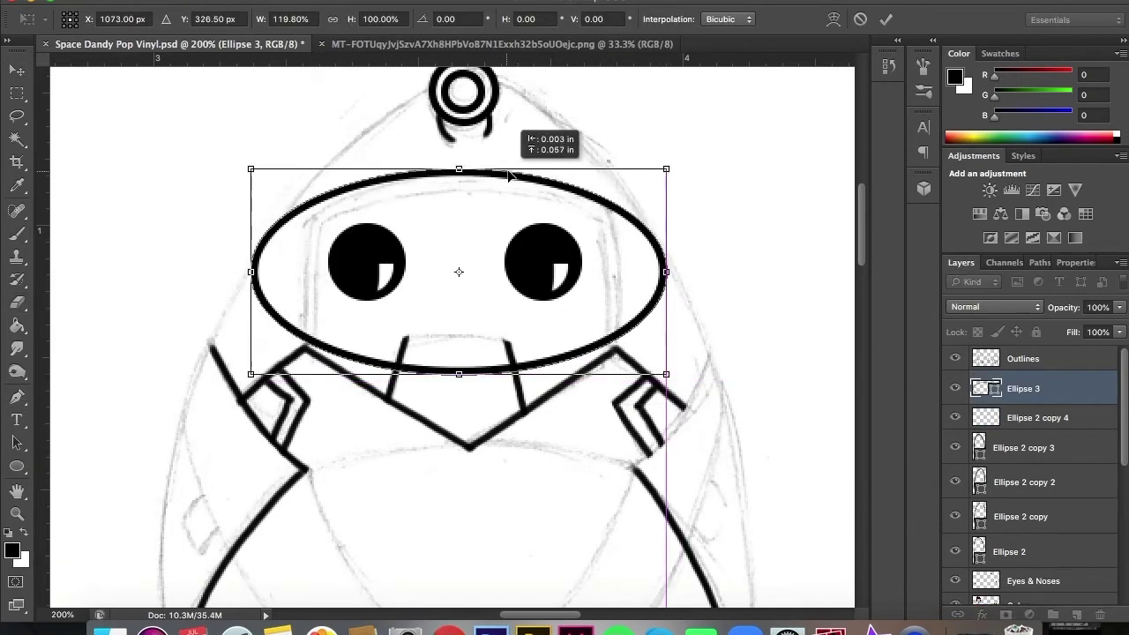
{"action": "key", "text": "Return"}
{"action": "key", "text": "ctrl+j"}
{"action": "key", "text": "Down"}
{"action": "key", "text": "Down"}
{"action": "key", "text": "Down"}
{"action": "key", "text": "Down"}
{"action": "key", "text": "Down"}
{"action": "key", "text": "Down"}
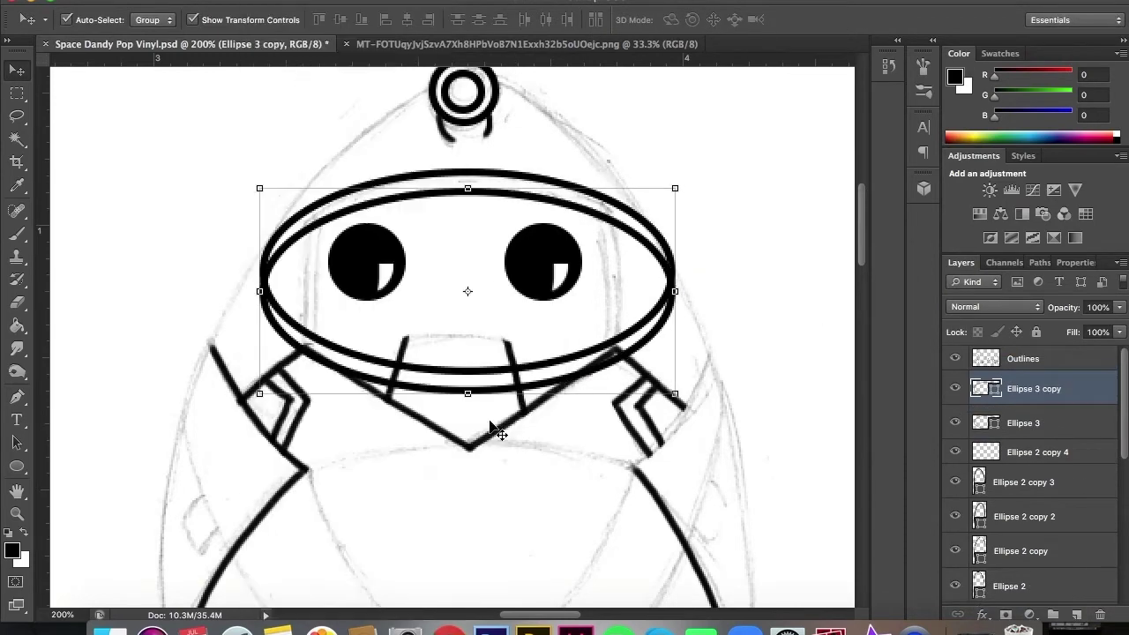
Merge and rasterize the ellipse pair, then erase overlapping lines and chest-arc ends with a size-7 eraser.
{"action": "left_click", "coordinate": [538, 446]}
{"action": "left_click", "coordinate": [1014, 421], "text": "shift"}
{"action": "key", "text": "ctrl+e"}
{"action": "key", "text": "e"}
{"action": "left_click", "coordinate": [88, 19]}
{"action": "left_click_drag", "start_coordinate": [132, 64], "coordinate": [141, 64]}
{"action": "left_click_drag", "start_coordinate": [268, 233], "coordinate": [277, 264]}
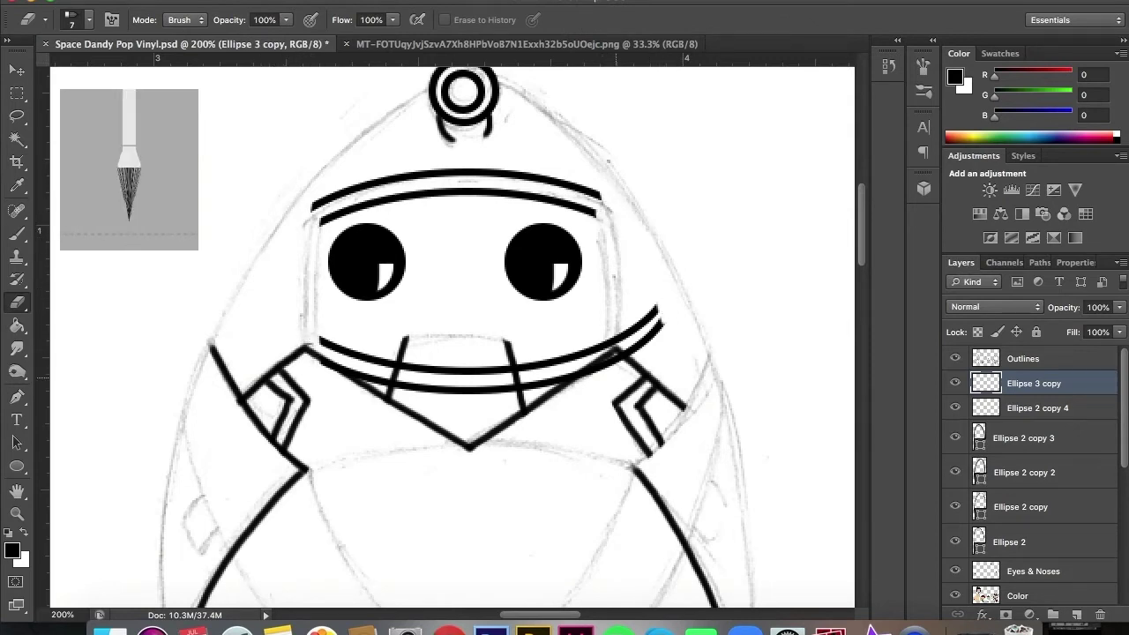
{"action": "left_click_drag", "start_coordinate": [659, 318], "coordinate": [542, 363]}
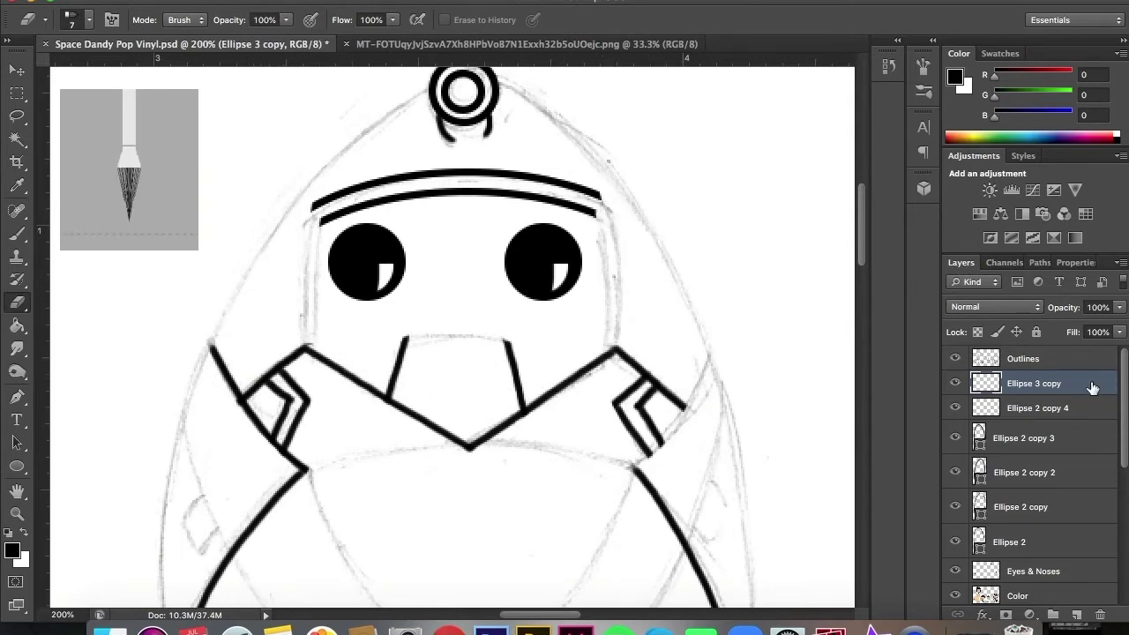
Duplicate the chest arcs and move the copy down onto the body.
{"action": "key", "text": "ctrl+j"}
{"action": "key", "text": "v"}
{"action": "left_click_drag", "start_coordinate": [516, 177], "coordinate": [517, 343]}
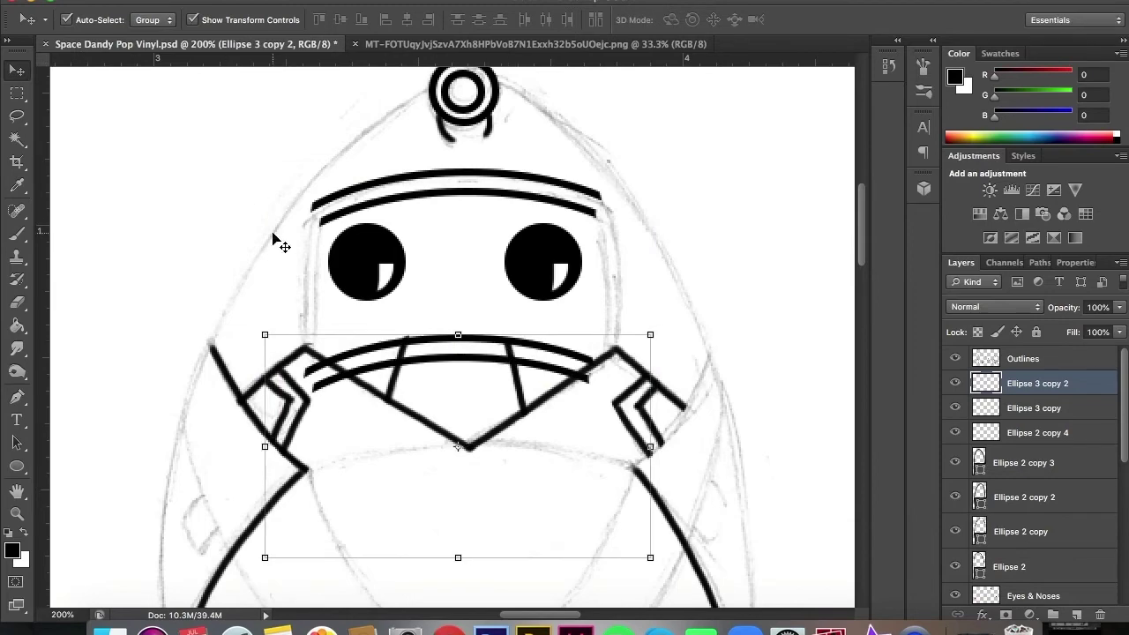
{"action": "key", "text": "e"}
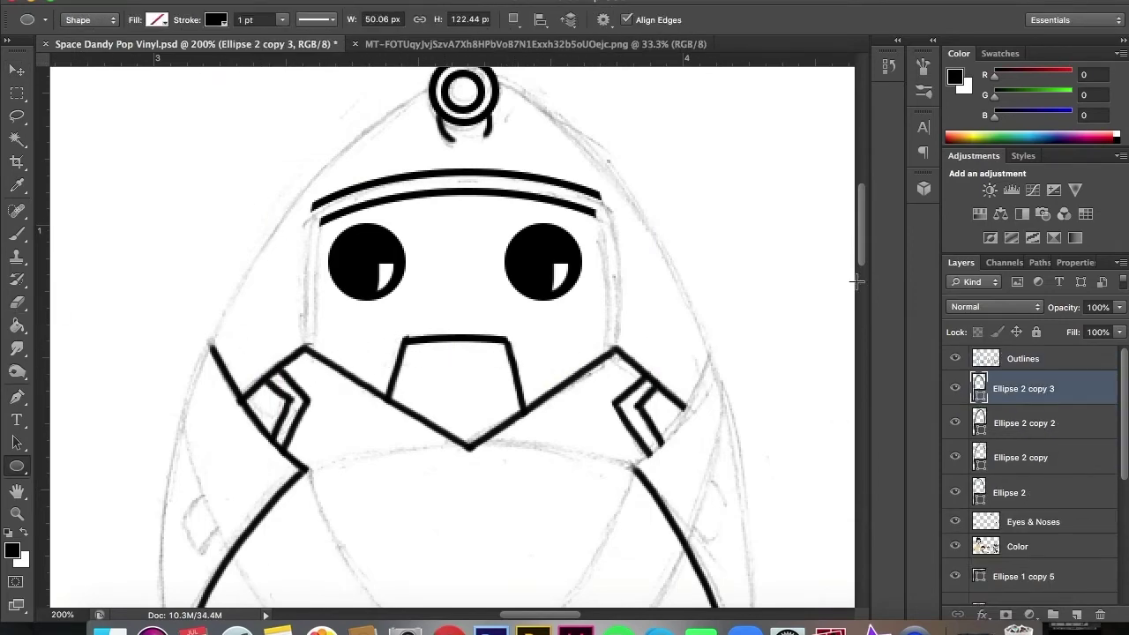
Draw an ellipse under the collar and widen it to span the body.
{"action": "key", "text": "v"}
{"action": "left_click_drag", "start_coordinate": [536, 244], "coordinate": [512, 214]}
{"action": "key", "text": "ctrl+t"}
{"action": "left_click_drag", "start_coordinate": [285, 285], "coordinate": [239, 290]}
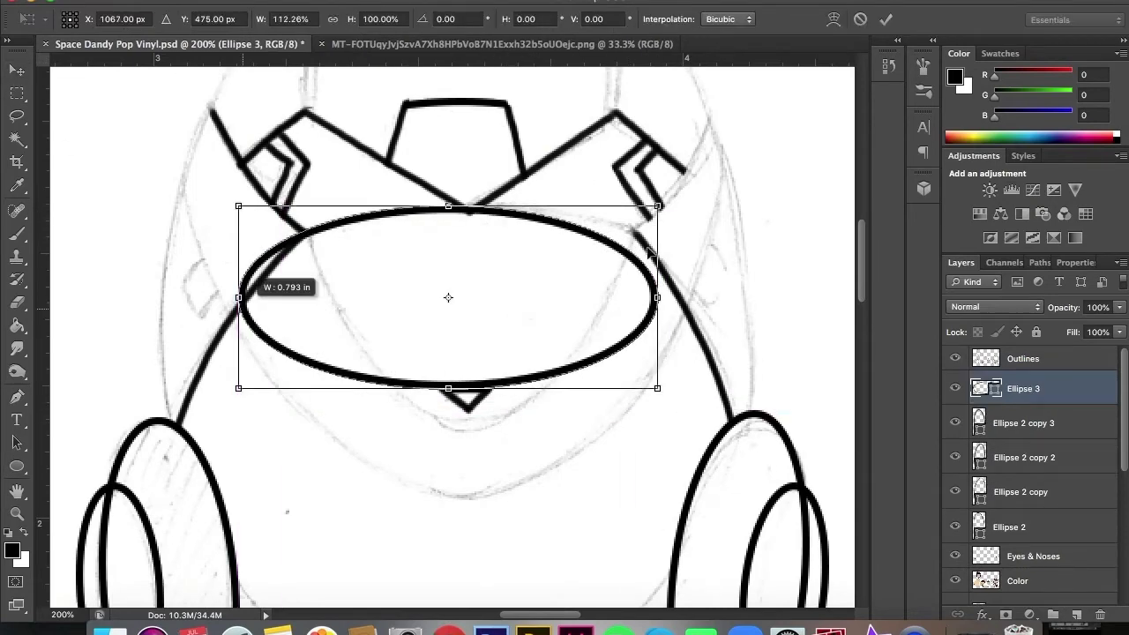
{"action": "left_click_drag", "start_coordinate": [661, 297], "coordinate": [713, 302]}
{"action": "key", "text": "Return"}
Erase the ellipse's lower half with a larger eraser, leaving only its upper arc.
{"action": "key", "text": "e"}
{"action": "left_click_drag", "start_coordinate": [649, 236], "coordinate": [674, 258]}
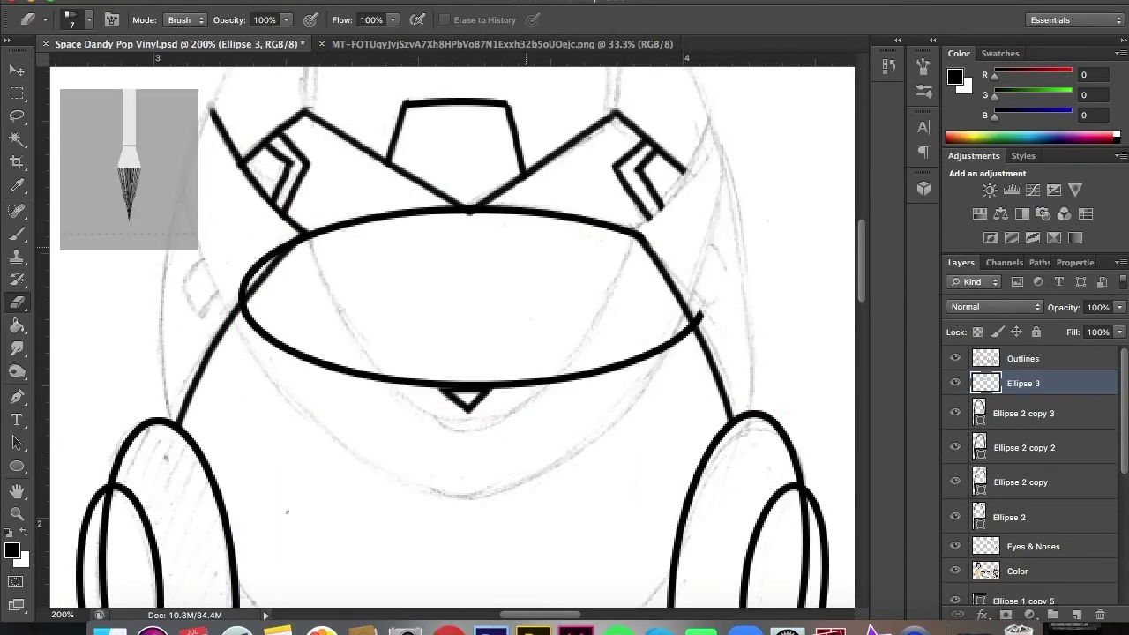
{"action": "left_click_drag", "start_coordinate": [247, 258], "coordinate": [264, 299]}
{"action": "left_click", "coordinate": [88, 19]}
{"action": "left_click_drag", "start_coordinate": [27, 59], "coordinate": [38, 58]}
{"action": "left_click_drag", "start_coordinate": [243, 304], "coordinate": [697, 319]}
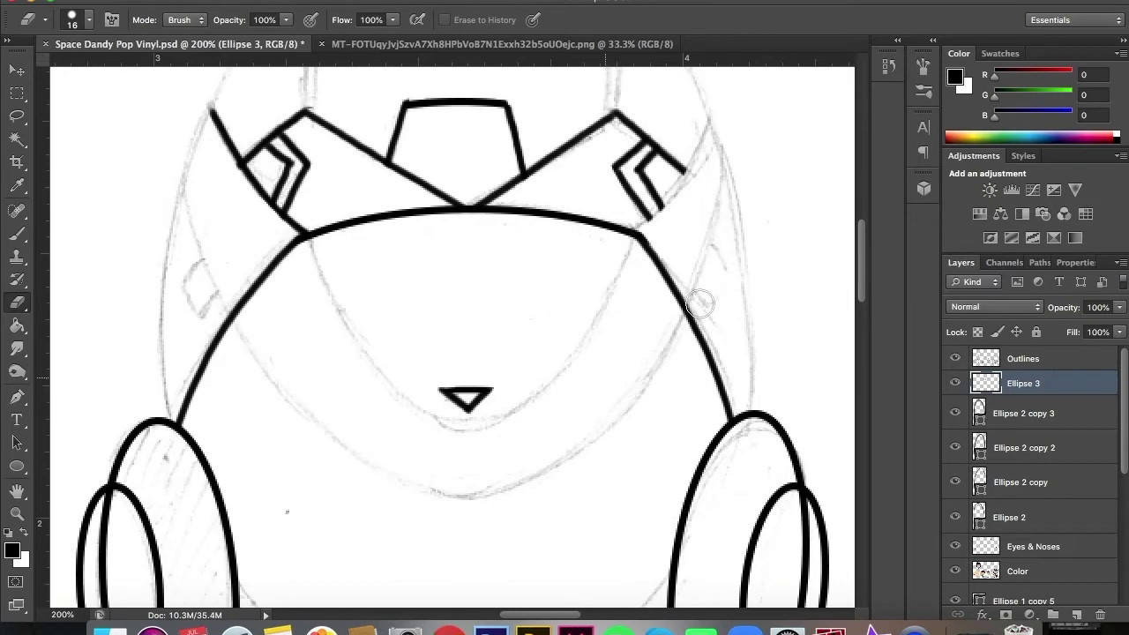
Duplicate the left wheel's inner ellipse, test moving and widening it, then delete the copy.
{"action": "left_click", "coordinate": [1023, 413]}
{"action": "key", "text": "ctrl+j"}
{"action": "key", "text": "v"}
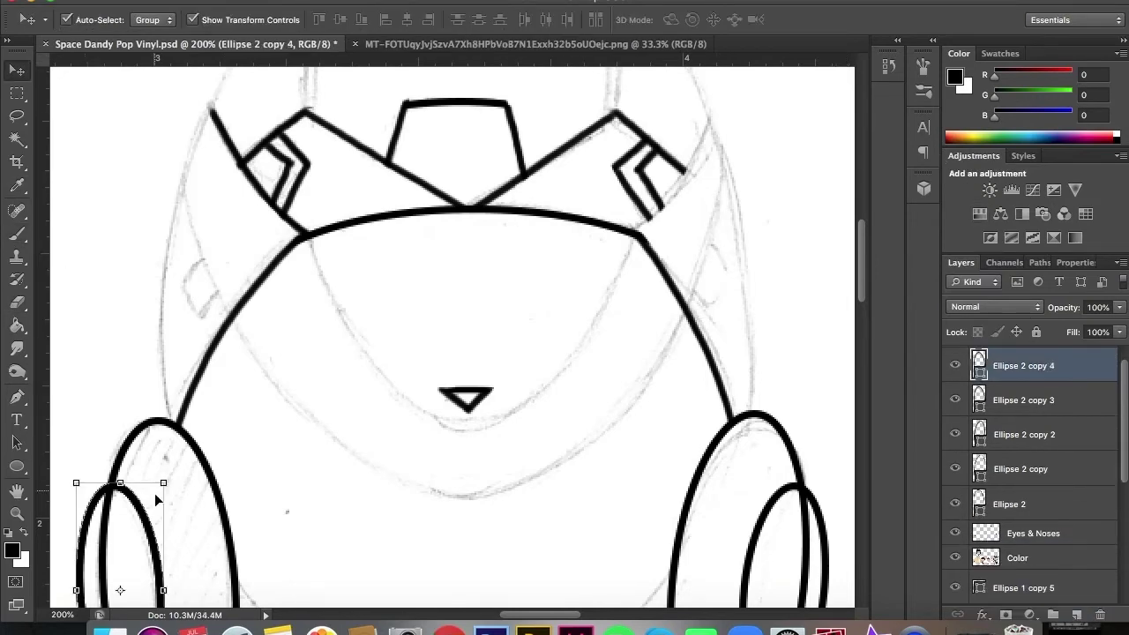
{"action": "left_click_drag", "start_coordinate": [154, 493], "coordinate": [499, 157]}
{"action": "key", "text": "ctrl+t"}
{"action": "left_click_drag", "start_coordinate": [421, 318], "coordinate": [338, 318]}
{"action": "key", "text": "Escape"}
{"action": "key", "text": "Delete"}
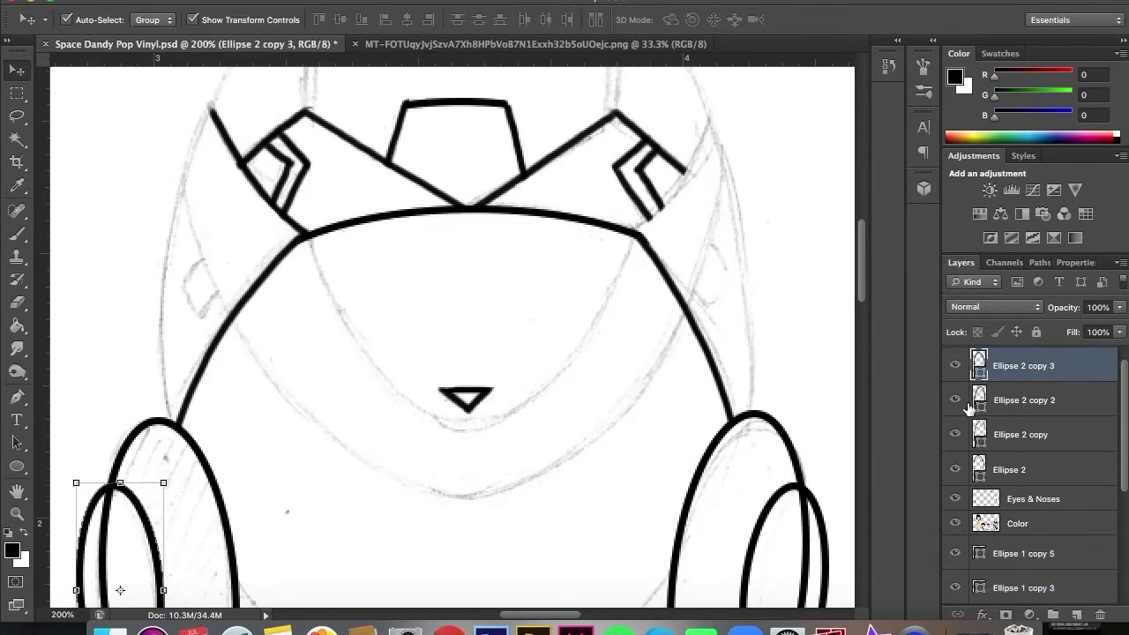
Erase a stray stroke on the Ellipse 2 copy layer.
{"action": "scroll", "coordinate": [451, 353], "scroll_direction": "down", "scroll_amount": 3}
{"action": "left_click", "coordinate": [1022, 400]}
{"action": "left_click", "coordinate": [1034, 430]}
{"action": "key", "text": "e"}
{"action": "left_click_drag", "start_coordinate": [768, 403], "coordinate": [793, 346]}
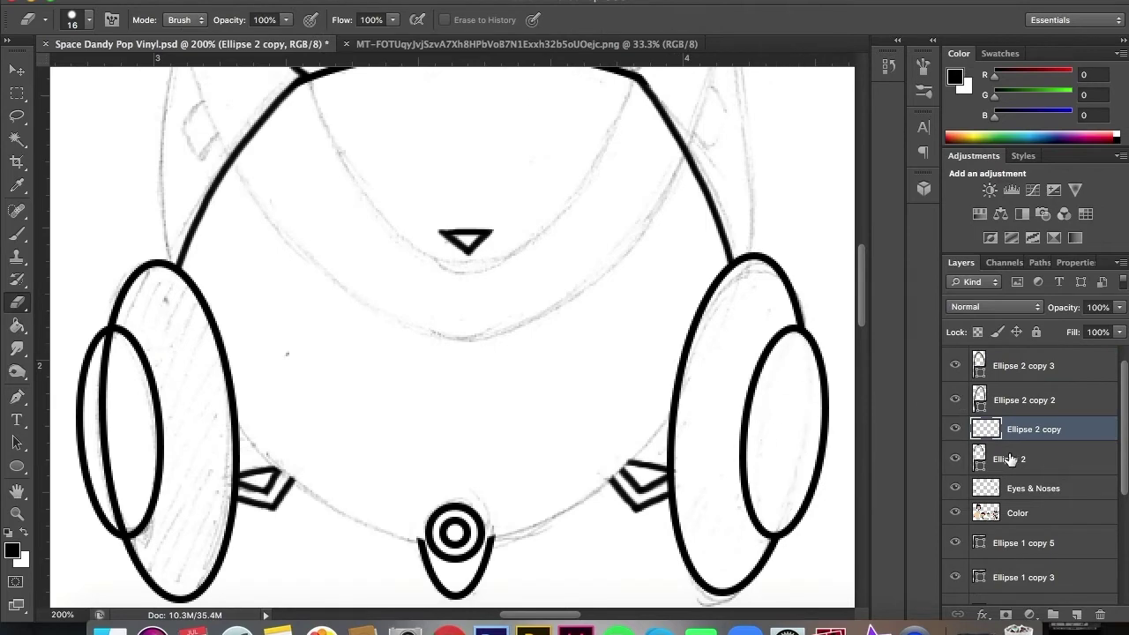
{"action": "left_click", "coordinate": [1010, 458]}
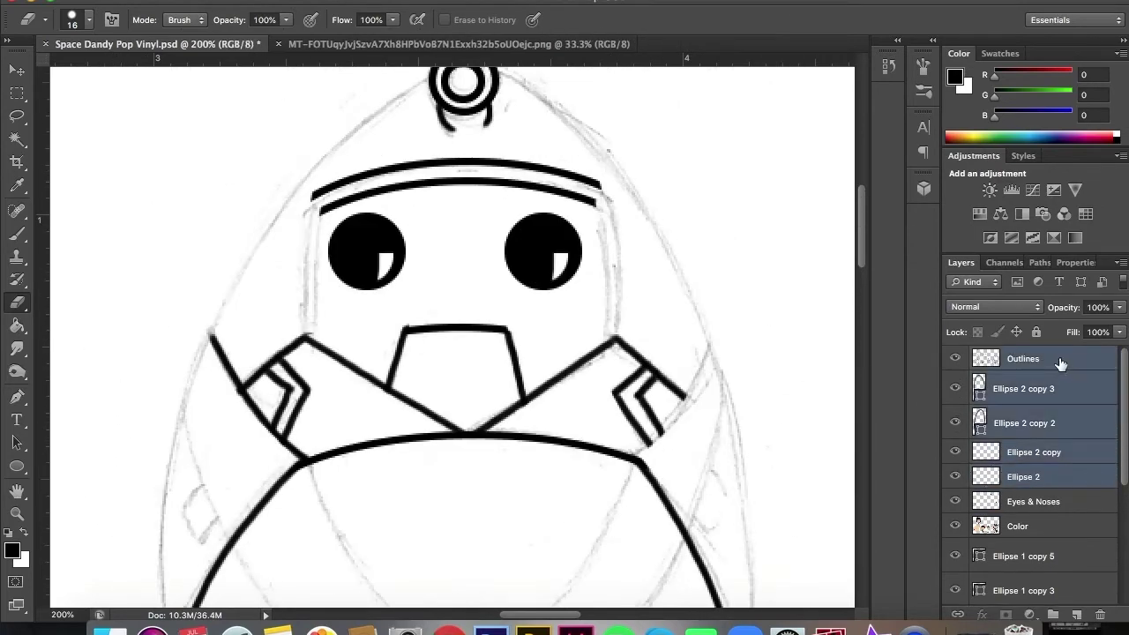
Draw a tall thin ellipse and reshape it into an egg fitting the face.
{"action": "left_click_drag", "start_coordinate": [363, 438], "coordinate": [415, 447]}
{"action": "key", "text": "v"}
{"action": "left_click_drag", "start_coordinate": [420, 221], "coordinate": [441, 144]}
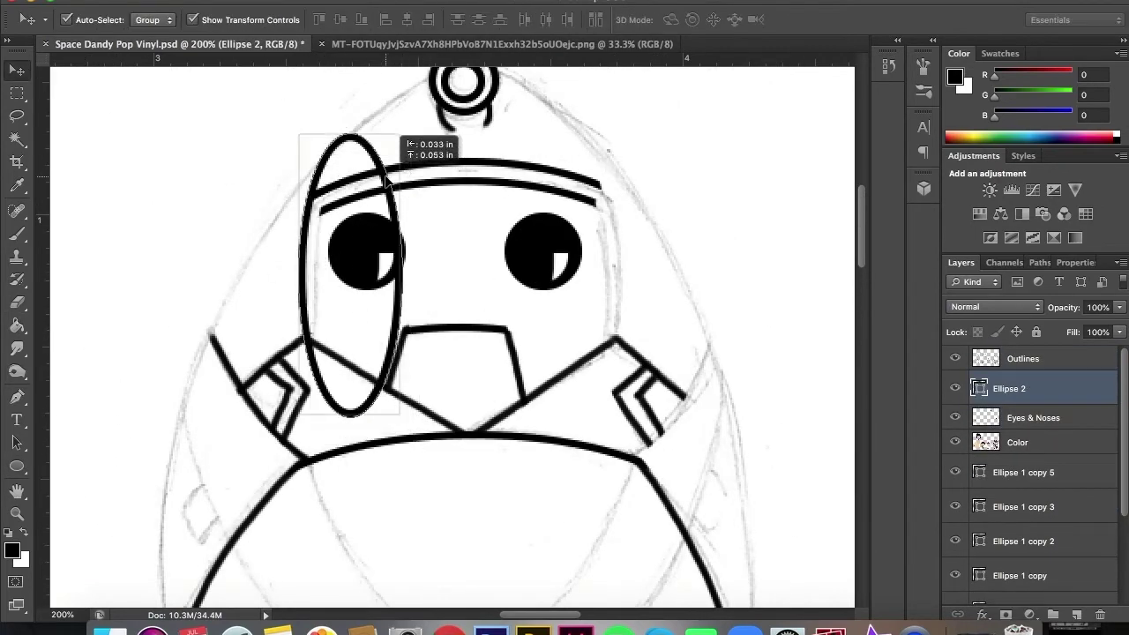
{"action": "left_click_drag", "start_coordinate": [347, 429], "coordinate": [458, 607]}
{"action": "left_click_drag", "start_coordinate": [623, 391], "coordinate": [631, 391]}
{"action": "left_click_drag", "start_coordinate": [300, 391], "coordinate": [302, 390]}
{"action": "mouse_move", "coordinate": [631, 391]}
{"action": "left_mouse_down"}
{"action": "mouse_move", "coordinate": [520, 373]}
{"action": "mouse_move", "coordinate": [490, 159]}
{"action": "left_mouse_up"}
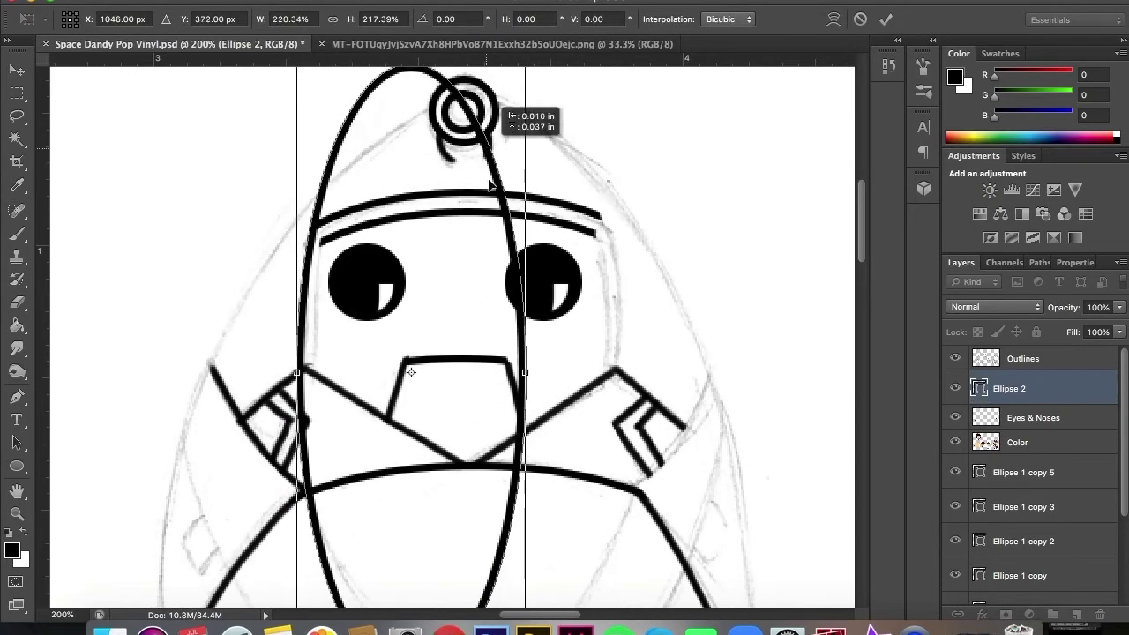
{"action": "key", "text": "Return"}
Duplicate the tall ellipse twice, shift one copy right, and erase inner line parts.
{"action": "key", "text": "ctrl+j"}
{"action": "mouse_move", "coordinate": [505, 210]}
{"action": "left_mouse_down"}
{"action": "mouse_move", "coordinate": [599, 210]}
{"action": "mouse_move", "coordinate": [589, 210]}
{"action": "left_mouse_up"}
{"action": "key", "text": "ctrl+j"}
{"action": "key", "text": "ctrl+j"}
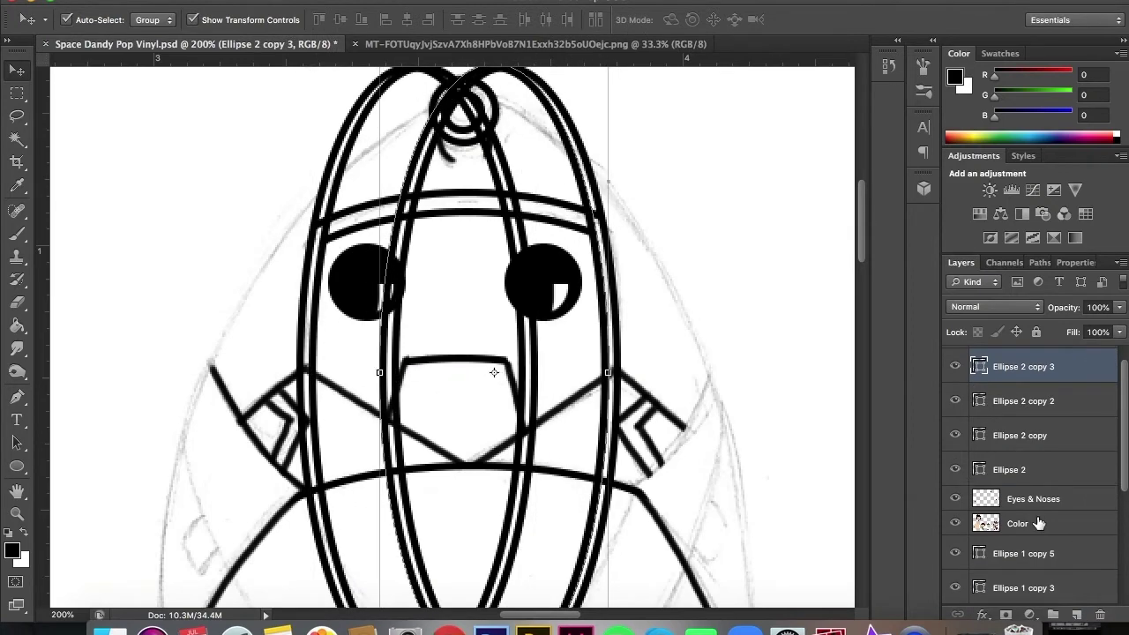
{"action": "key", "text": "e"}
{"action": "left_click_drag", "start_coordinate": [415, 174], "coordinate": [581, 536]}
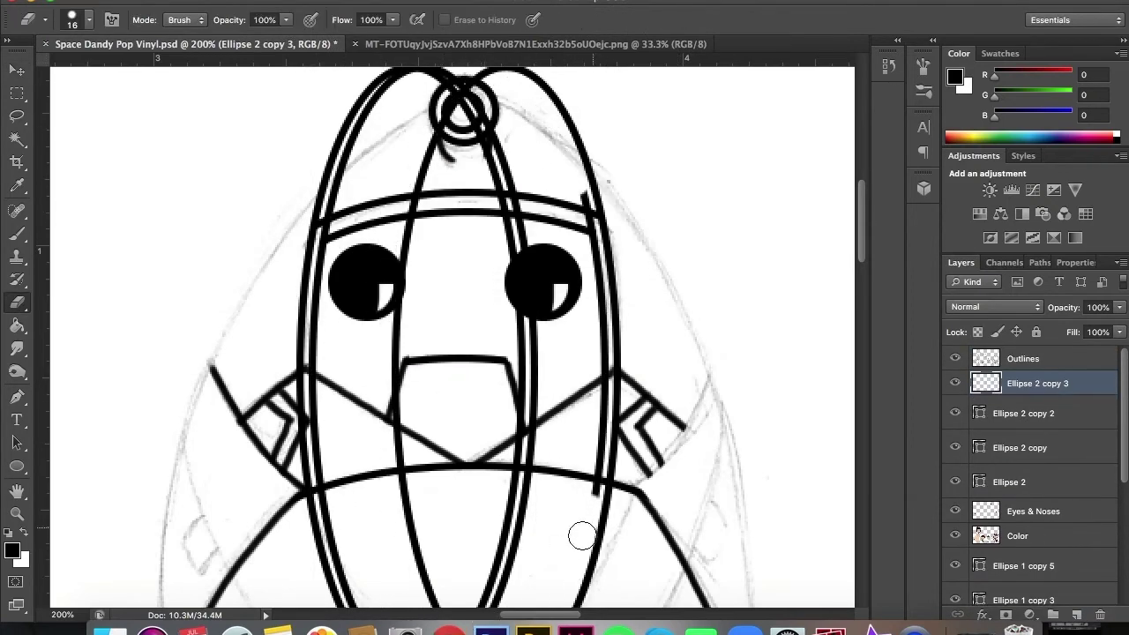
{"action": "scroll", "coordinate": [602, 206], "scroll_direction": "down", "scroll_amount": 5}
Merge the ellipse copies together, erasing strokes between the eyes and through the body.
{"action": "key", "text": "ctrl+e"}
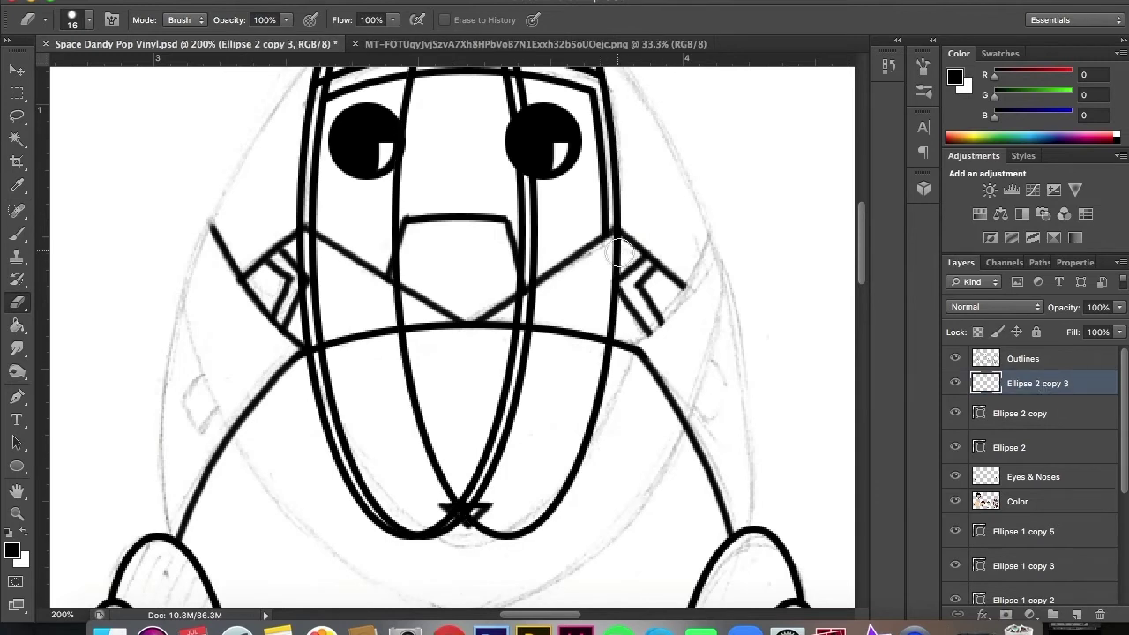
{"action": "left_click_drag", "start_coordinate": [417, 378], "coordinate": [401, 155]}
{"action": "scroll", "coordinate": [734, 180], "scroll_direction": "up", "scroll_amount": 8}
{"action": "key", "text": "ctrl+e"}
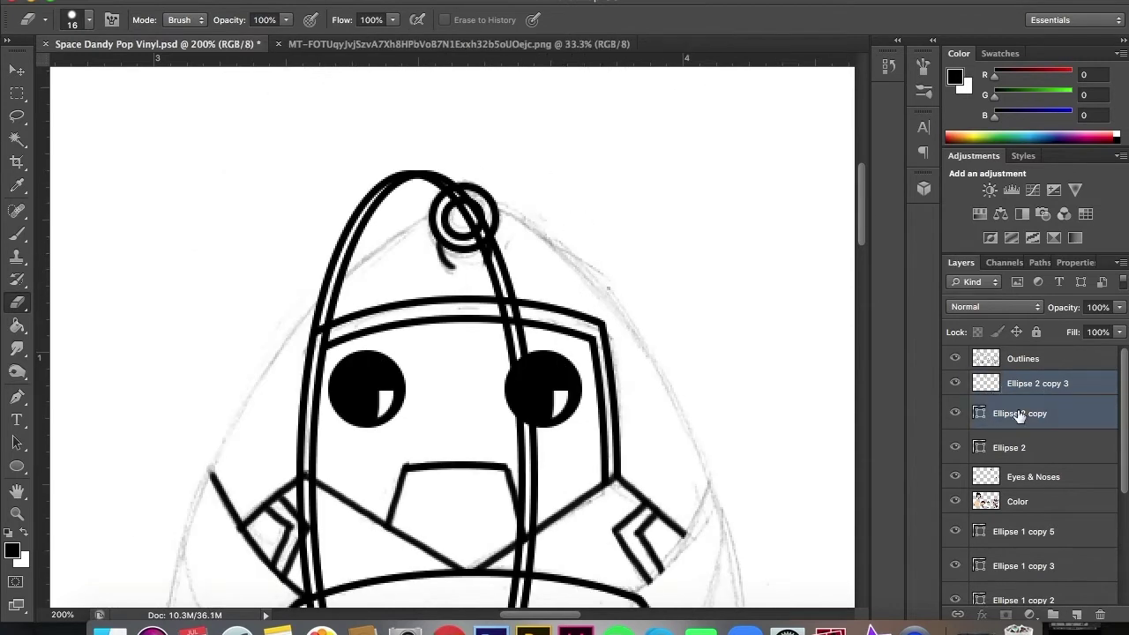
{"action": "left_click_drag", "start_coordinate": [355, 240], "coordinate": [331, 321]}
{"action": "scroll", "coordinate": [536, 495], "scroll_direction": "down", "scroll_amount": 8}
{"action": "left_click_drag", "start_coordinate": [309, 256], "coordinate": [397, 546]}
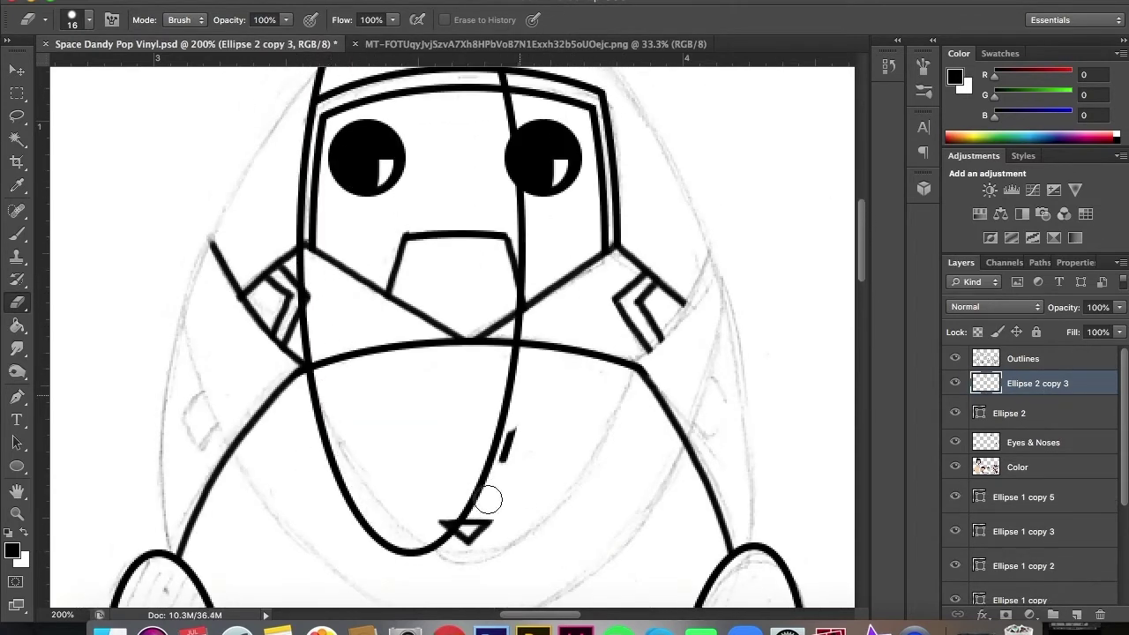
{"action": "key", "text": "ctrl+e"}
{"action": "left_click_drag", "start_coordinate": [309, 256], "coordinate": [364, 511]}
{"action": "left_click_drag", "start_coordinate": [397, 548], "coordinate": [508, 93]}
{"action": "scroll", "coordinate": [302, 361], "scroll_direction": "up", "scroll_amount": 9}
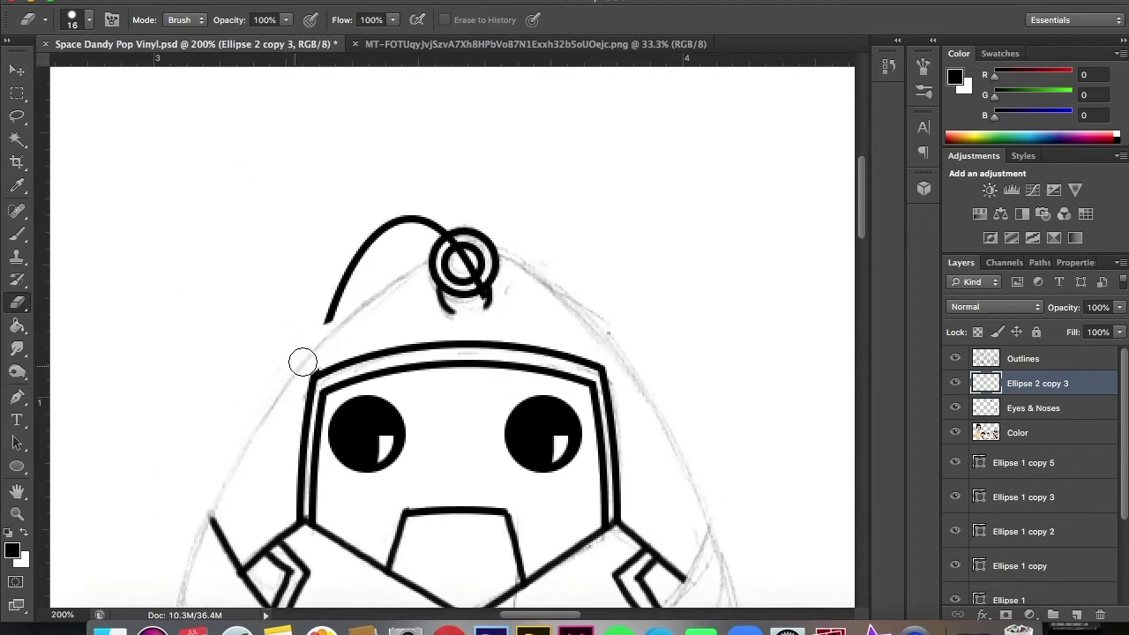
{"action": "scroll", "coordinate": [872, 211], "scroll_direction": "down", "scroll_amount": 12}
Paint small curved bracket marks on both sides of the body with a thin brush and tidy them.
{"action": "key", "text": "b"}
{"action": "key", "text": "alt+bracketright"}
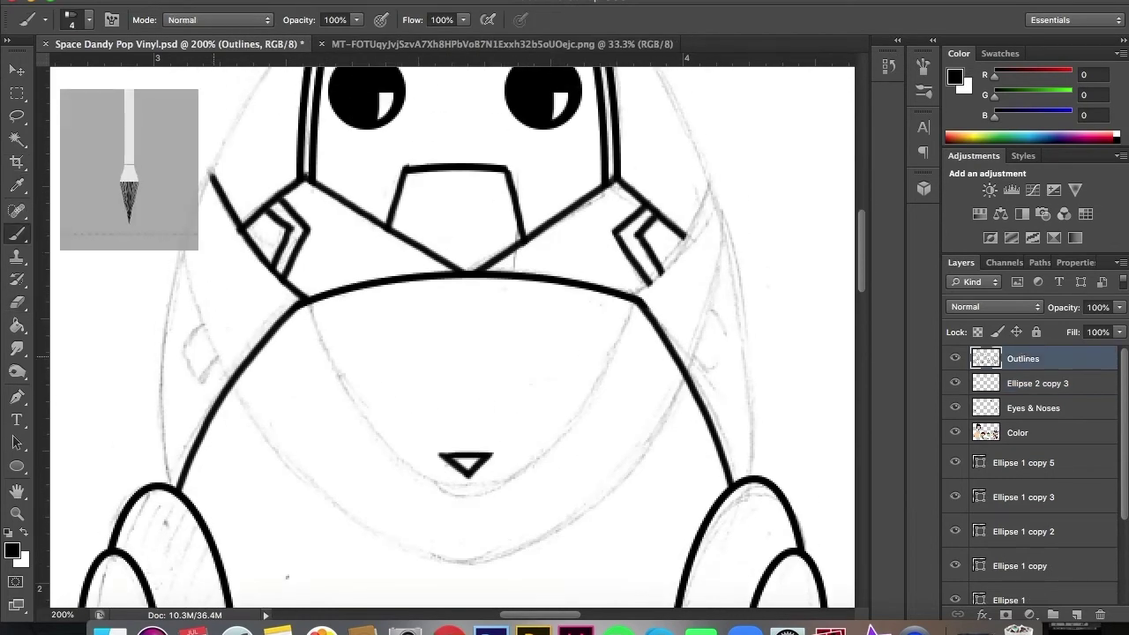
{"action": "left_click_drag", "start_coordinate": [214, 316], "coordinate": [173, 378]}
{"action": "key", "text": "e"}
{"action": "left_click", "coordinate": [86, 22]}
{"action": "left_click_drag", "start_coordinate": [39, 44], "coordinate": [34, 44]}
{"action": "left_click_drag", "start_coordinate": [214, 320], "coordinate": [226, 355]}
{"action": "key", "text": "b"}
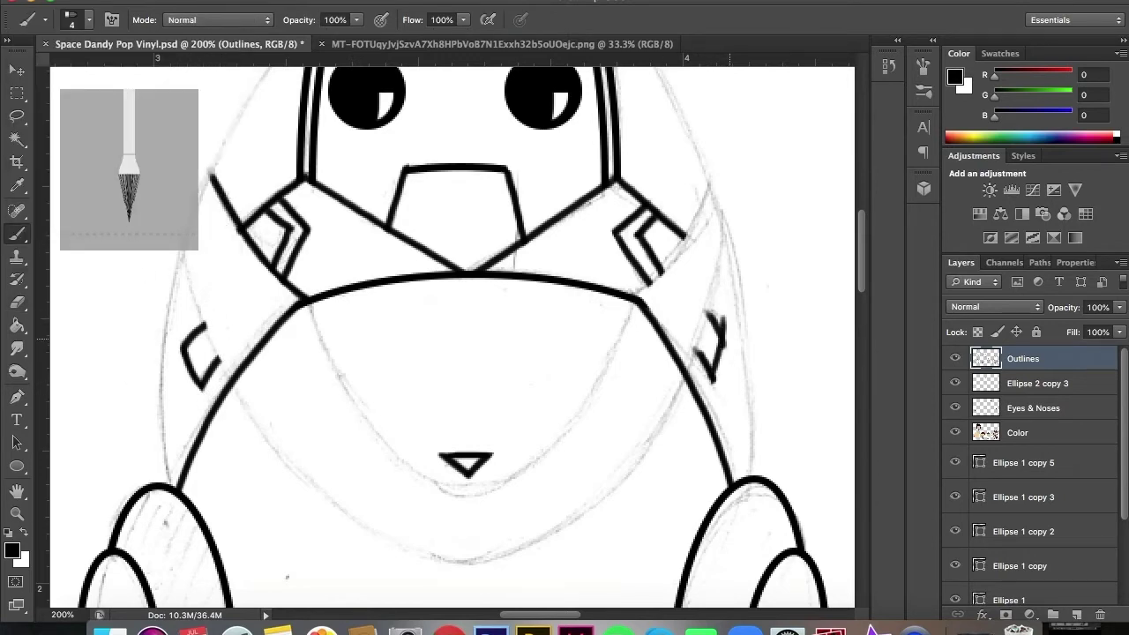
{"action": "key", "text": "e"}
{"action": "left_click_drag", "start_coordinate": [704, 295], "coordinate": [718, 335]}
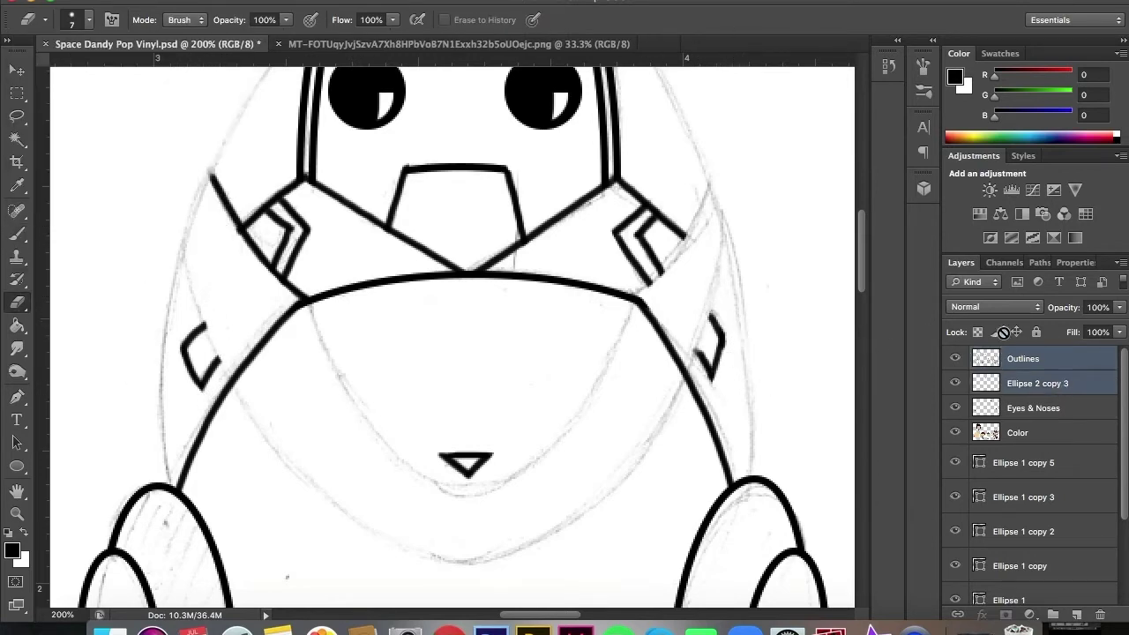
On a new layer, draw a short stroke on the body's right side.
{"action": "left_click", "coordinate": [1075, 615], "text": "ctrl"}
{"action": "key", "text": "b"}
{"action": "left_click_drag", "start_coordinate": [707, 211], "coordinate": [703, 188]}
{"action": "key", "text": "e"}
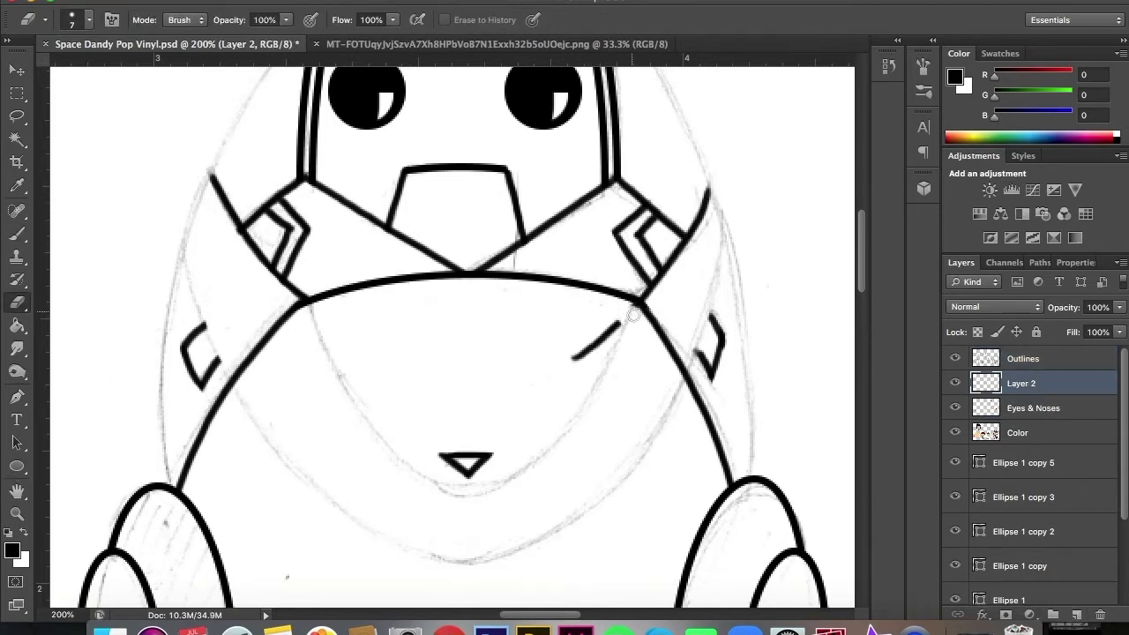
{"action": "key", "text": "u"}
{"action": "key", "text": "ctrl+minus"}
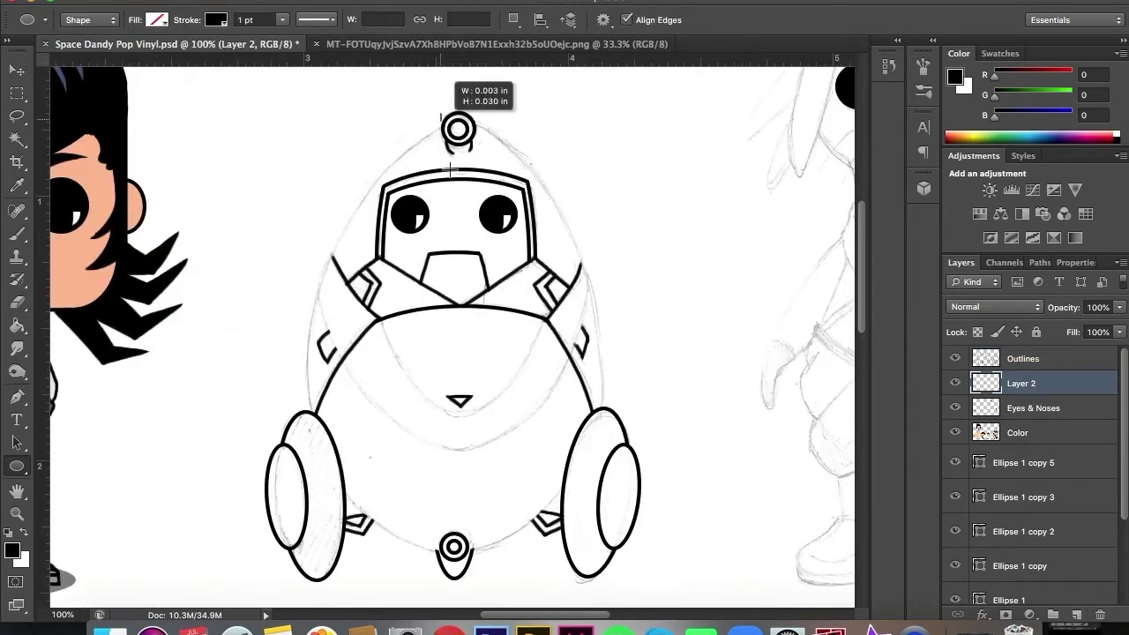
Draw a new ellipse and fit it around the face.
{"action": "left_click_drag", "start_coordinate": [440, 115], "coordinate": [592, 414]}
{"action": "key", "text": "ctrl+t"}
{"action": "left_click_drag", "start_coordinate": [527, 284], "coordinate": [542, 283]}
{"action": "left_click_drag", "start_coordinate": [370, 283], "coordinate": [378, 283]}
{"action": "left_click_drag", "start_coordinate": [542, 283], "coordinate": [548, 283]}
{"action": "key", "text": "Return"}
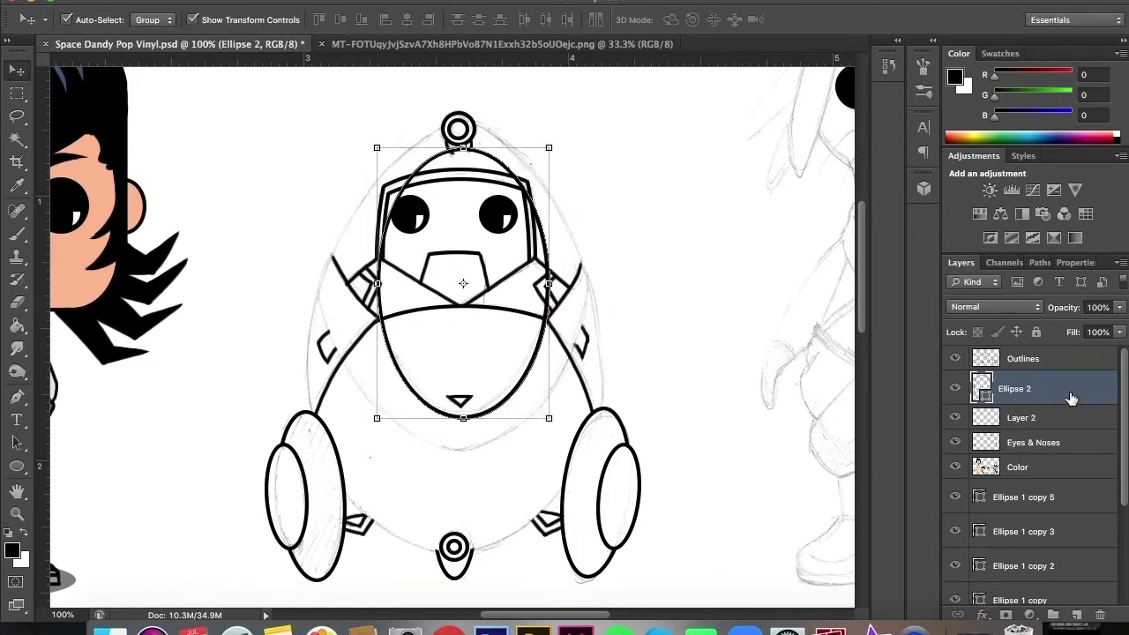
Duplicate the face ellipse, enlarge the copy around the body, and erase part of its left outline.
{"action": "key", "text": "ctrl+j"}
{"action": "key", "text": "ctrl+t"}
{"action": "left_click_drag", "start_coordinate": [463, 148], "coordinate": [463, 82]}
{"action": "left_click_drag", "start_coordinate": [463, 418], "coordinate": [463, 452]}
{"action": "left_click_drag", "start_coordinate": [376, 269], "coordinate": [332, 268]}
{"action": "left_click_drag", "start_coordinate": [548, 268], "coordinate": [589, 271]}
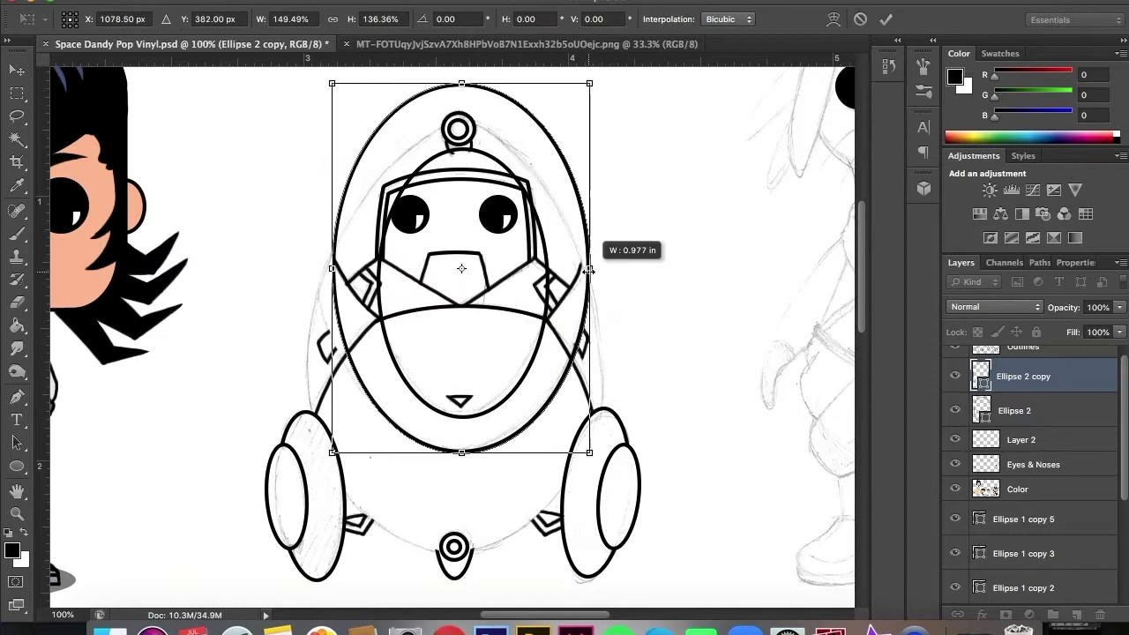
{"action": "left_click_drag", "start_coordinate": [332, 268], "coordinate": [322, 268]}
{"action": "left_click_drag", "start_coordinate": [584, 268], "coordinate": [590, 268]}
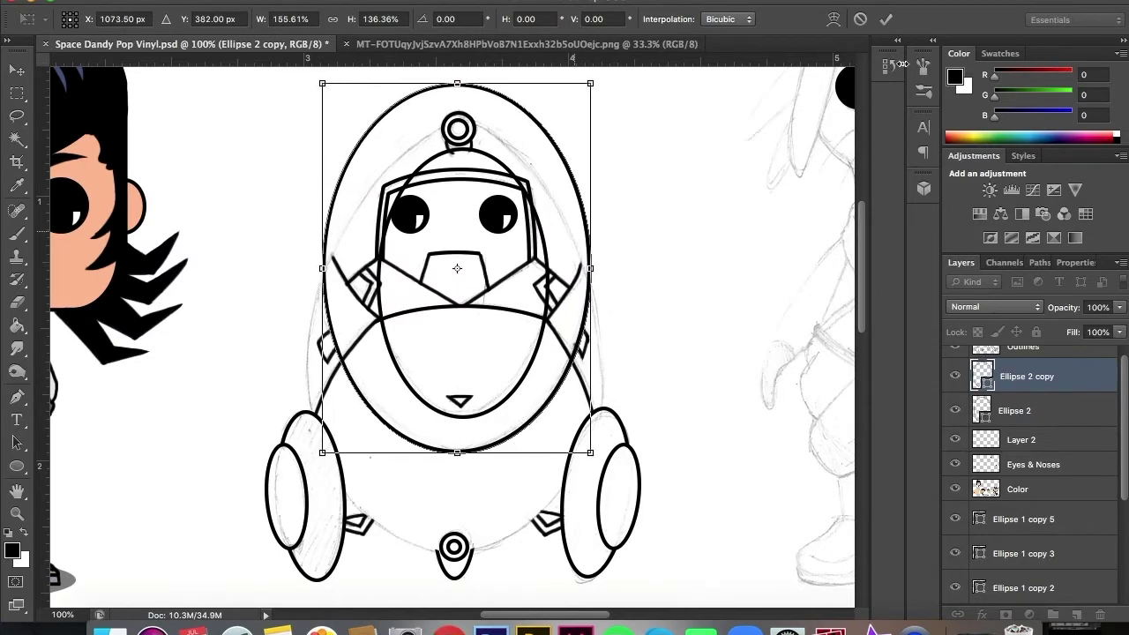
{"action": "key", "text": "Return"}
{"action": "key", "text": "e"}
{"action": "left_click_drag", "start_coordinate": [324, 231], "coordinate": [322, 256]}
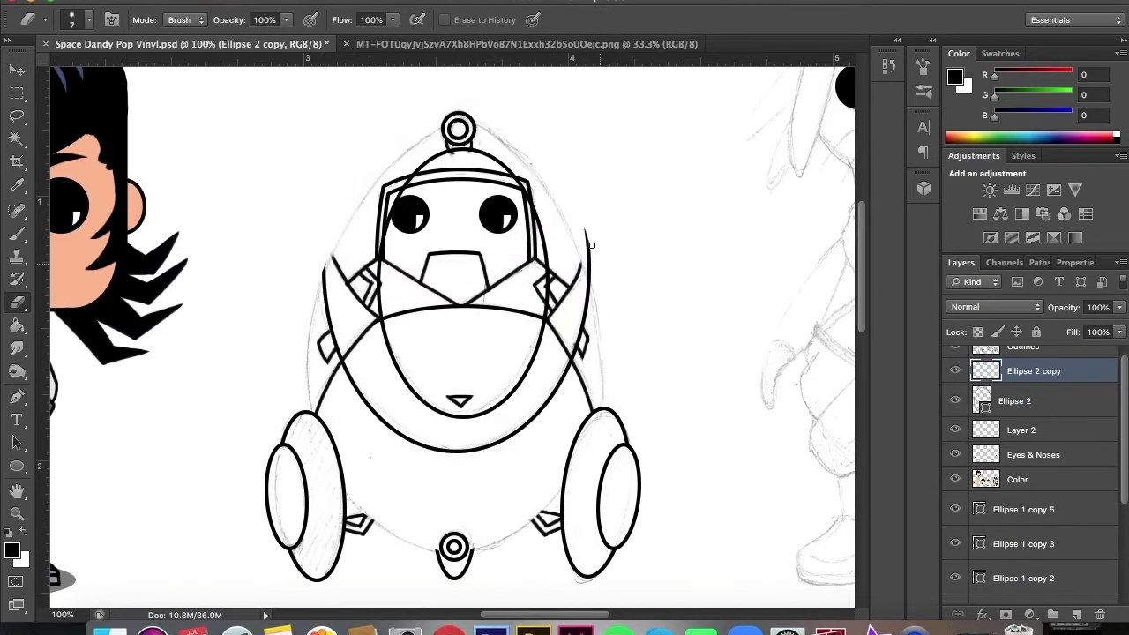
Draw another ellipse on the Ellipse 2 layer and widen it into a lower curve.
{"action": "left_click", "coordinate": [1023, 400]}
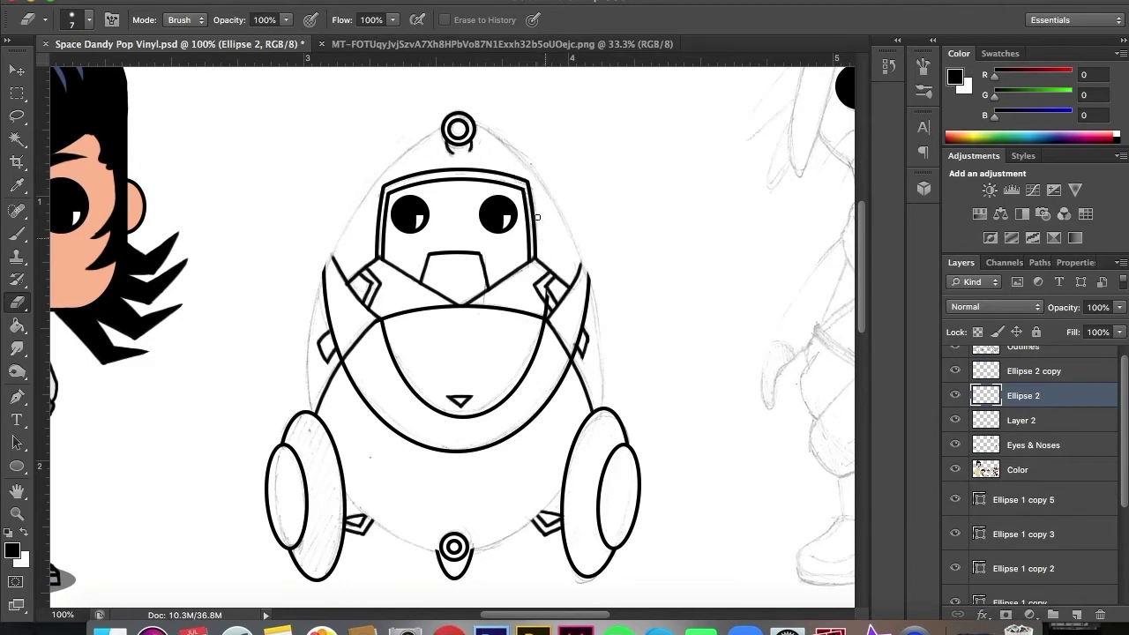
{"action": "key", "text": "u"}
{"action": "left_click_drag", "start_coordinate": [342, 250], "coordinate": [566, 551]}
{"action": "key", "text": "ctrl+t"}
{"action": "mouse_move", "coordinate": [567, 403]}
{"action": "left_mouse_down"}
{"action": "mouse_move", "coordinate": [590, 403]}
{"action": "mouse_move", "coordinate": [582, 393]}
{"action": "left_mouse_up"}
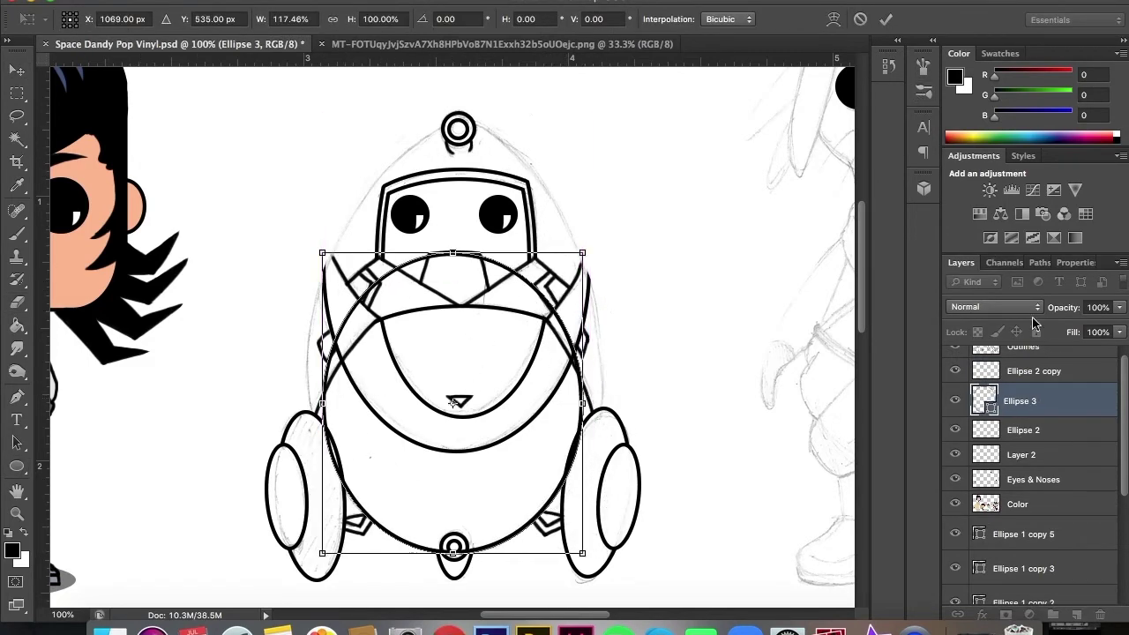
{"action": "key", "text": "Return"}
Duplicate the Ellipse 3 curve, hide the copy, and erase the original's arc crossing the face.
{"action": "left_click", "coordinate": [1053, 417]}
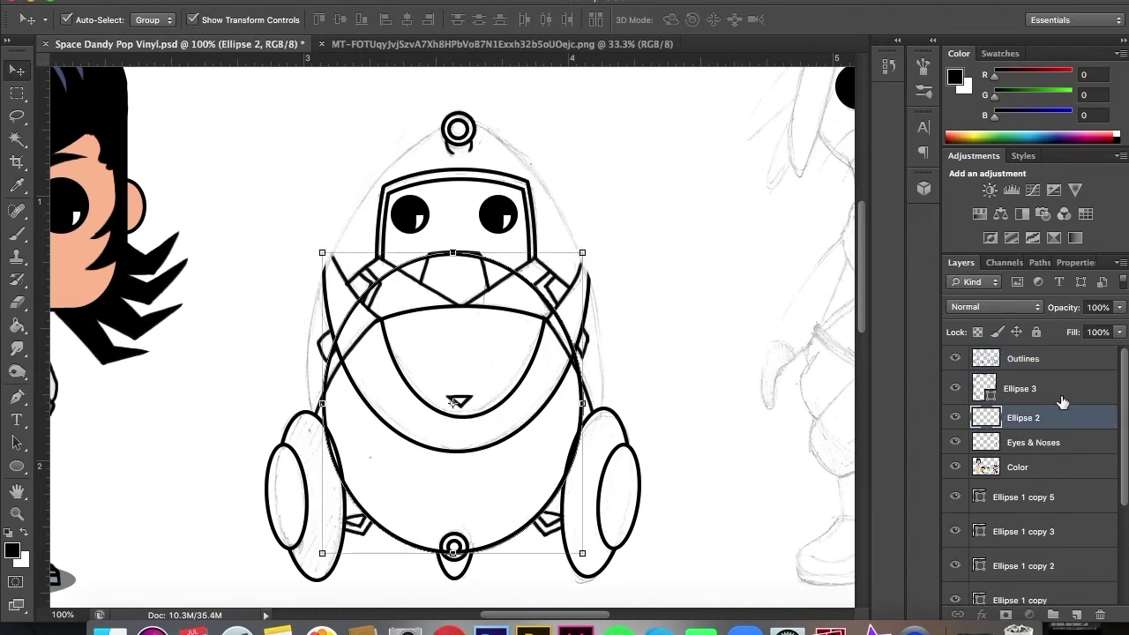
{"action": "key", "text": "ctrl+j"}
{"action": "left_click", "coordinate": [955, 388]}
{"action": "left_click", "coordinate": [1023, 417]}
{"action": "key", "text": "e"}
{"action": "left_click_drag", "start_coordinate": [432, 256], "coordinate": [344, 342]}
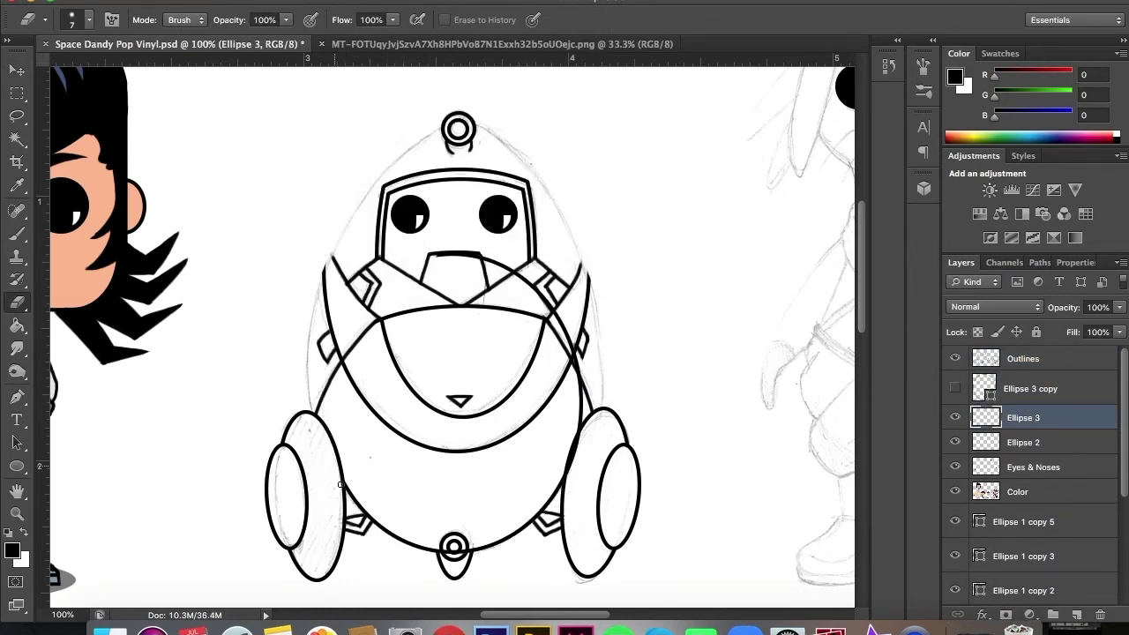
Stretch the Ellipse 3 copy taller over the head and tilt it about 5 degrees.
{"action": "left_click", "coordinate": [955, 388]}
{"action": "key", "text": "v"}
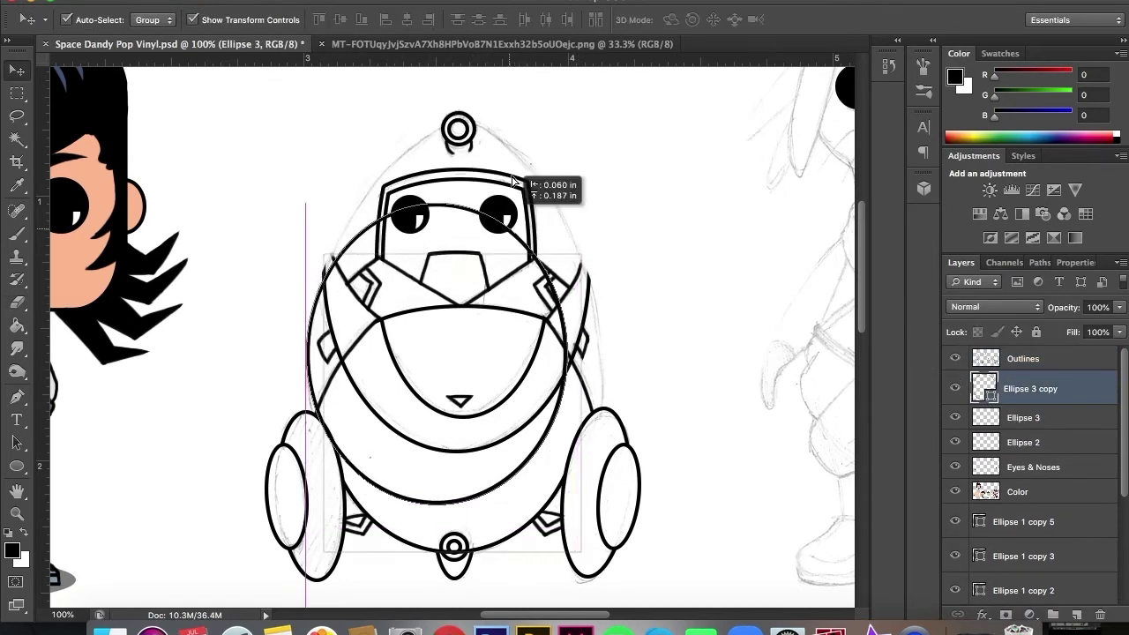
{"action": "key", "text": "ctrl+t"}
{"action": "left_click_drag", "start_coordinate": [452, 467], "coordinate": [452, 553]}
{"action": "left_click_drag", "start_coordinate": [627, 115], "coordinate": [599, 168]}
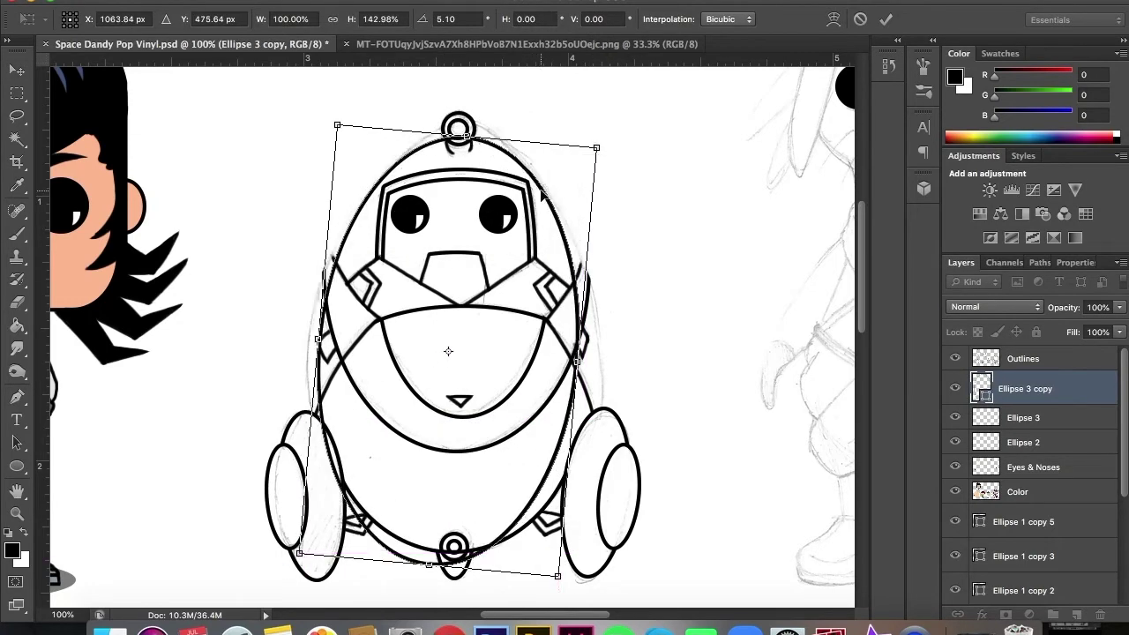
{"action": "left_click_drag", "start_coordinate": [458, 126], "coordinate": [460, 131]}
{"action": "key", "text": "Return"}
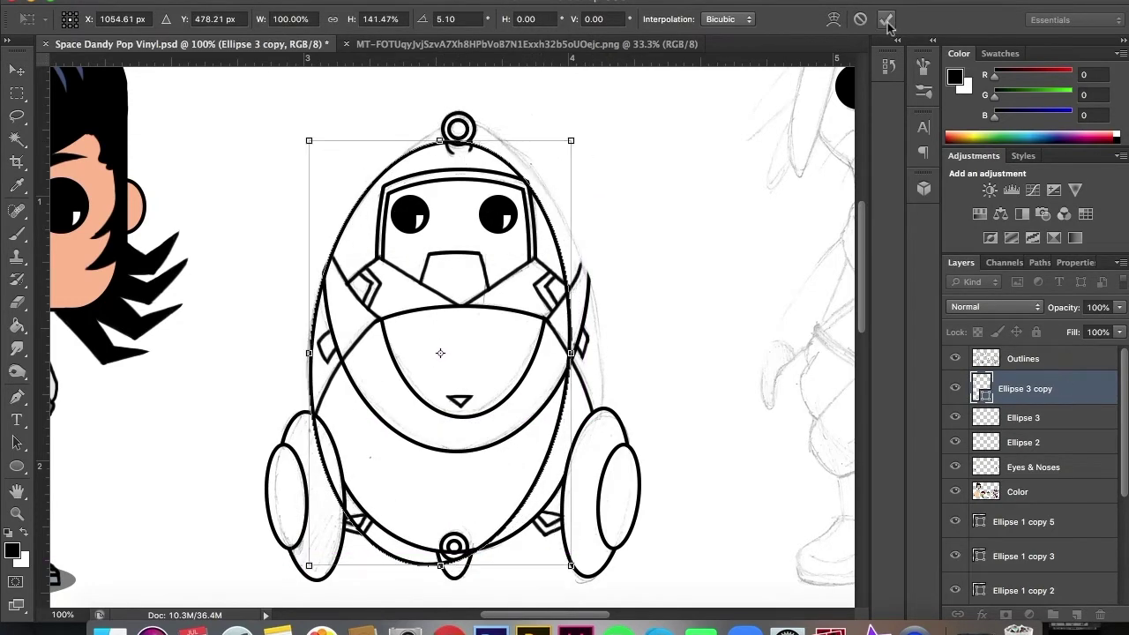
Duplicate the tall ellipse to the right with an opposite tilt, and select the curves with Outlines.
{"action": "left_click_drag", "start_coordinate": [568, 309], "coordinate": [596, 308]}
{"action": "key", "text": "ctrl+t"}
{"action": "left_click_drag", "start_coordinate": [588, 108], "coordinate": [564, 181]}
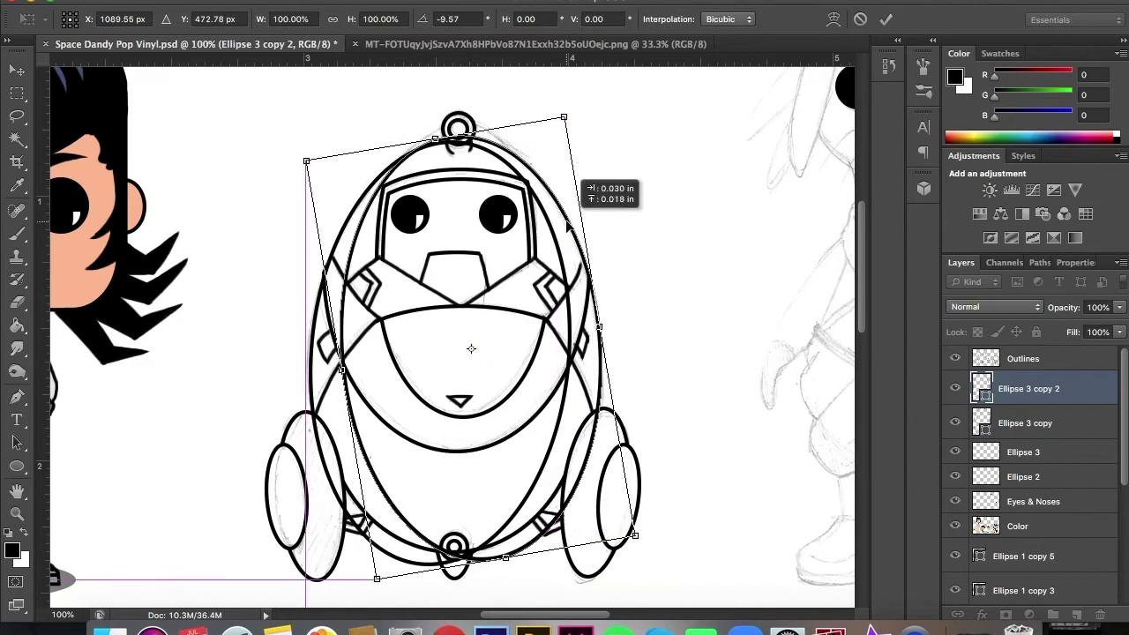
{"action": "key", "text": "Return"}
{"action": "key", "text": "e"}
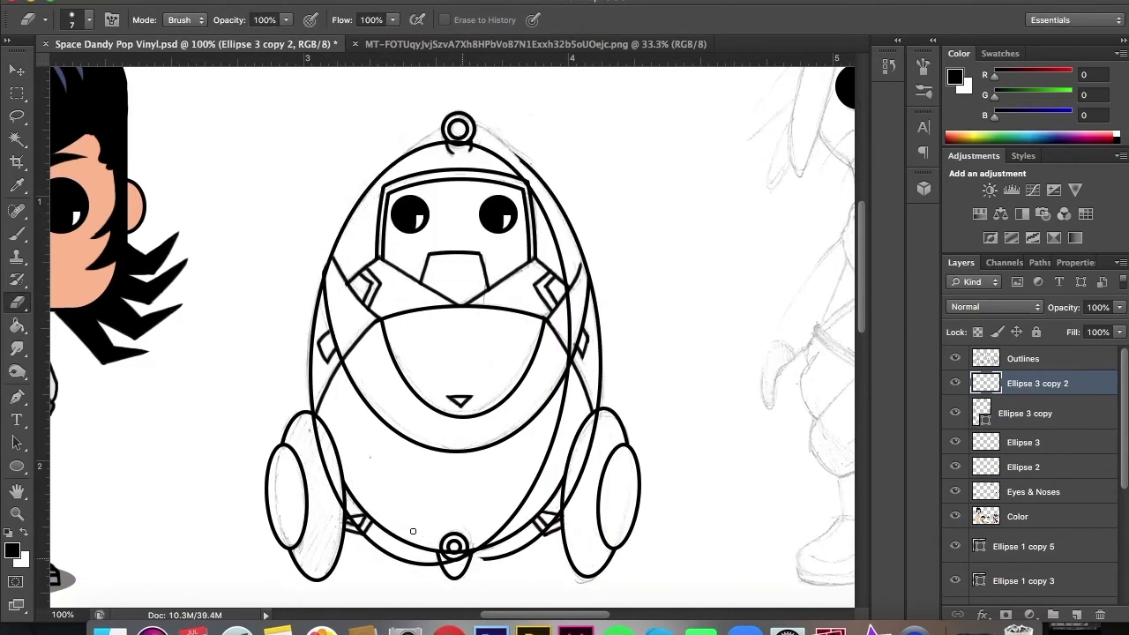
{"action": "key", "text": "alt+bracketleft"}
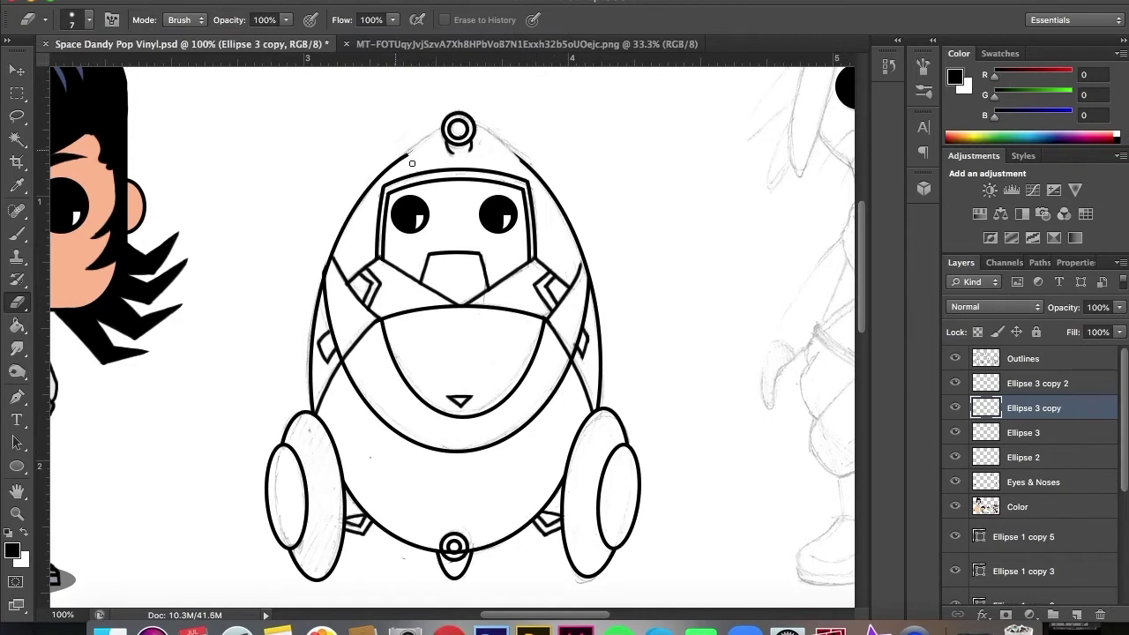
{"action": "left_click", "coordinate": [1052, 358]}
{"action": "left_click", "coordinate": [1059, 457], "text": "shift"}
Merge the curves into Outlines and draw a new ellipse over the robot's head.
{"action": "key", "text": "ctrl+e"}
{"action": "key", "text": "b"}
{"action": "key", "text": "ctrl+equal"}
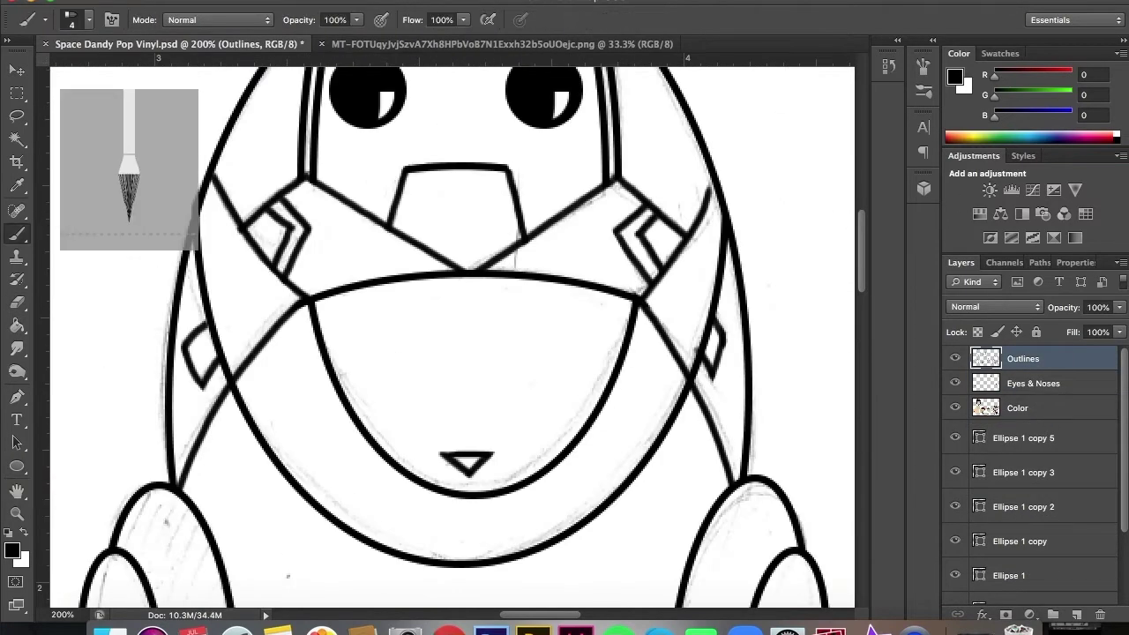
{"action": "key", "text": "e"}
{"action": "left_click_drag", "start_coordinate": [859, 238], "coordinate": [860, 207]}
{"action": "left_click", "coordinate": [1033, 382]}
{"action": "key", "text": "u"}
{"action": "mouse_move", "coordinate": [427, 110]}
{"action": "left_mouse_down"}
{"action": "mouse_move", "coordinate": [619, 399]}
{"action": "mouse_move", "coordinate": [661, 491]}
{"action": "left_mouse_up"}
{"action": "key", "text": "v"}
Shift the new ellipse left, rotate it about 18 degrees, and add a duplicate rotated the other way.
{"action": "left_click_drag", "start_coordinate": [538, 296], "coordinate": [468, 291]}
{"action": "key", "text": "ctrl+t"}
{"action": "mouse_move", "coordinate": [587, 101]}
{"action": "left_mouse_down"}
{"action": "mouse_move", "coordinate": [599, 93]}
{"action": "mouse_move", "coordinate": [537, 171]}
{"action": "mouse_move", "coordinate": [580, 114]}
{"action": "mouse_move", "coordinate": [594, 180]}
{"action": "left_mouse_up"}
{"action": "key", "text": "Return"}
{"action": "key", "text": "ctrl+j"}
{"action": "key", "text": "ctrl+t"}
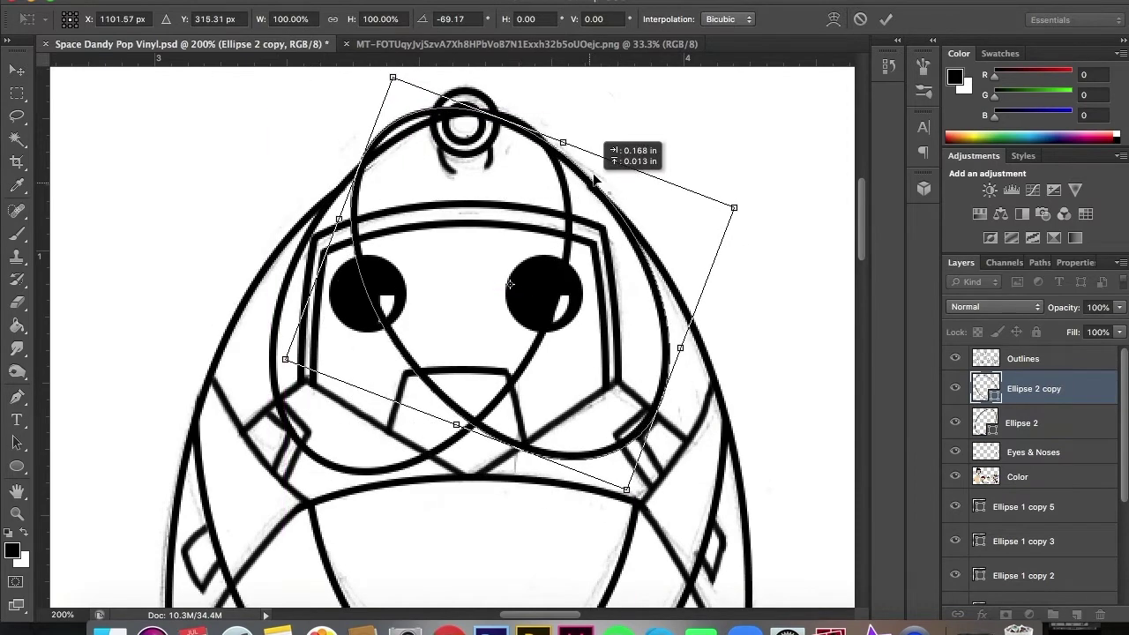
{"action": "key", "text": "Return"}
Merge the Ellipse 2 curve and other ellipse curves into the Outlines layer.
{"action": "key", "text": "e"}
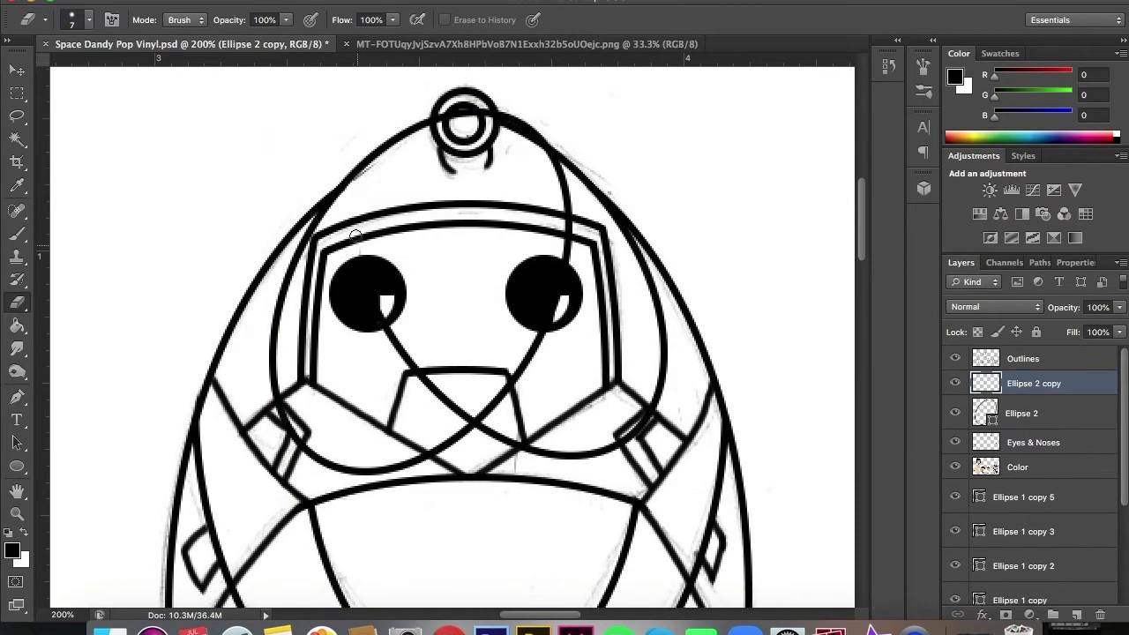
{"action": "left_click", "coordinate": [1019, 410]}
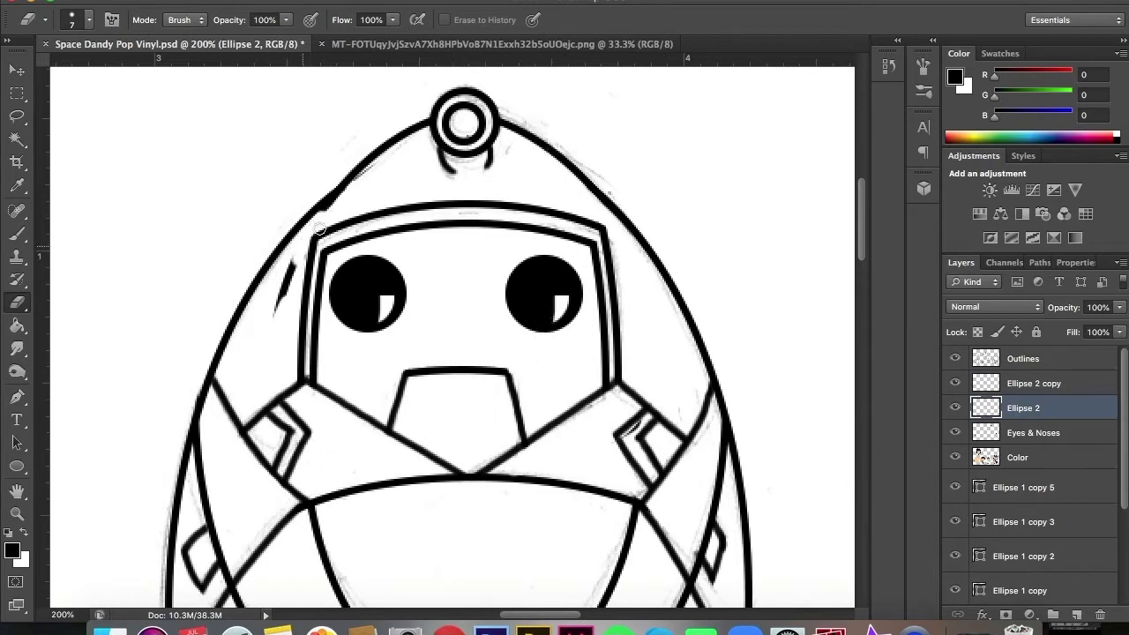
{"action": "key", "text": "alt+bracketright"}
{"action": "key", "text": "alt+bracketright"}
{"action": "left_click", "coordinate": [18, 233]}
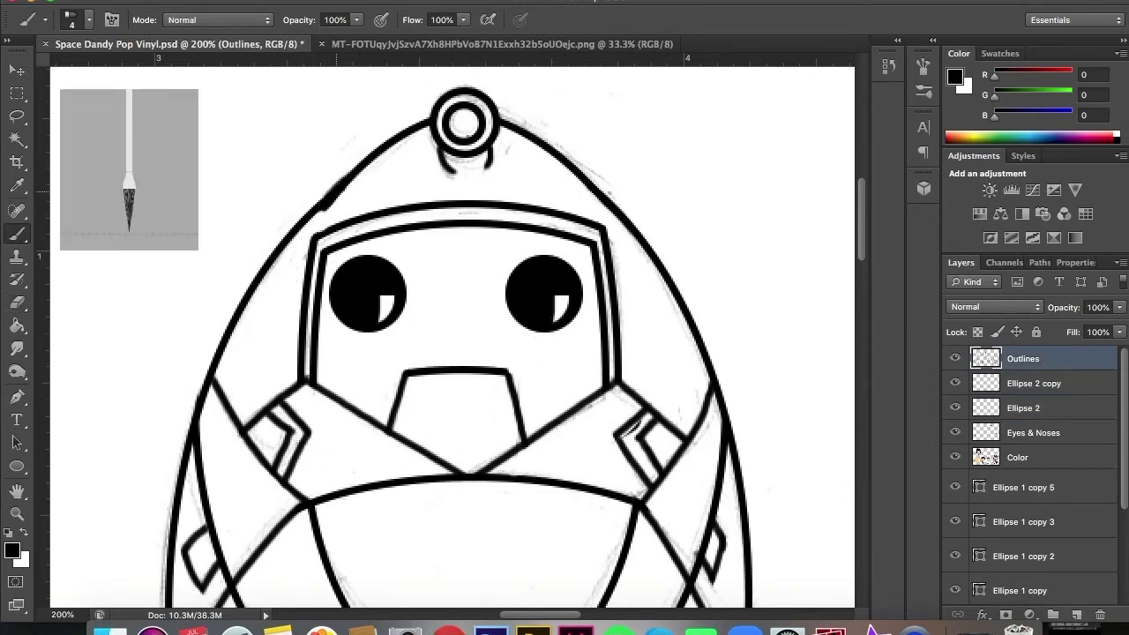
{"action": "key", "text": "alt+shift+bracketleft"}
{"action": "key", "text": "alt+shift+bracketleft"}
{"action": "key", "text": "ctrl+e"}
{"action": "left_click", "coordinate": [17, 302]}
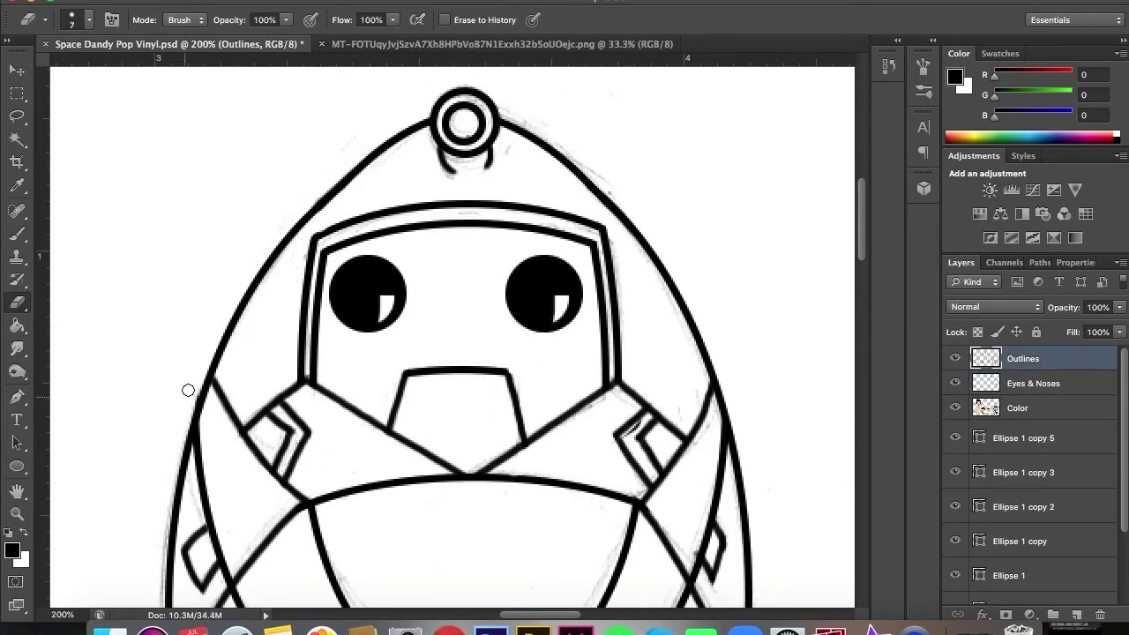
Erase the white fill around the robot on Layer 1 with a size-73 eraser and show Background.
{"action": "key", "text": "ctrl+0"}
{"action": "left_click", "coordinate": [89, 19]}
{"action": "type", "text": "73"}
{"action": "key", "text": "Return"}
{"action": "left_click", "coordinate": [345, 296], "text": "ctrl"}
{"action": "mouse_move", "coordinate": [337, 226]}
{"action": "left_mouse_down"}
{"action": "mouse_move", "coordinate": [397, 340]}
{"action": "mouse_move", "coordinate": [441, 141]}
{"action": "mouse_move", "coordinate": [455, 256]}
{"action": "left_mouse_up"}
{"action": "left_click", "coordinate": [955, 592]}
{"action": "key", "text": "ctrl+1"}
Set a size-2 eraser on Outlines, then sample dark grey from the reference robot's wheel.
{"action": "key", "text": "alt+shift+bracketright"}
{"action": "left_click", "coordinate": [89, 19]}
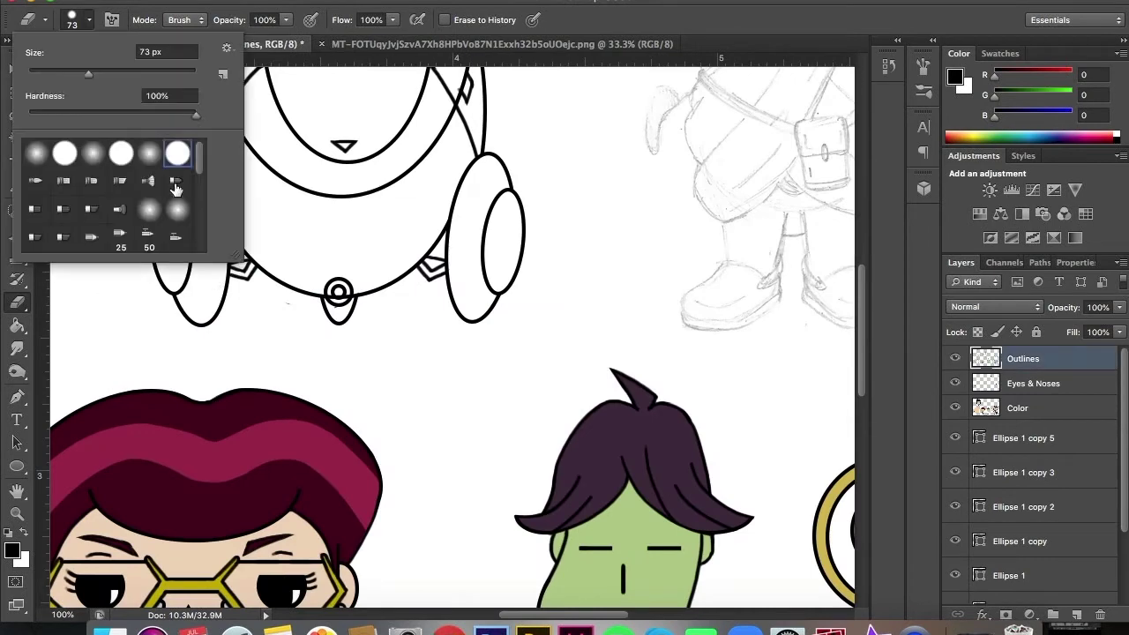
{"action": "type", "text": "2"}
{"action": "key", "text": "Return"}
{"action": "scroll", "coordinate": [216, 341], "scroll_direction": "up", "scroll_amount": 2}
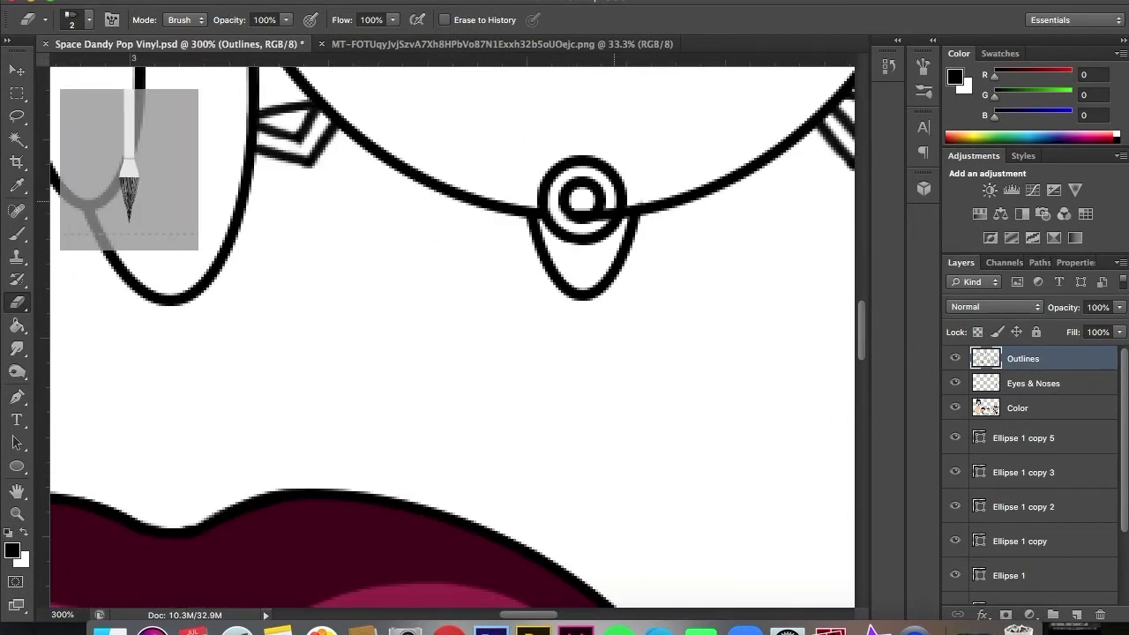
{"action": "key", "text": "ctrl+1"}
{"action": "scroll", "coordinate": [79, 544], "scroll_direction": "up", "scroll_amount": 3}
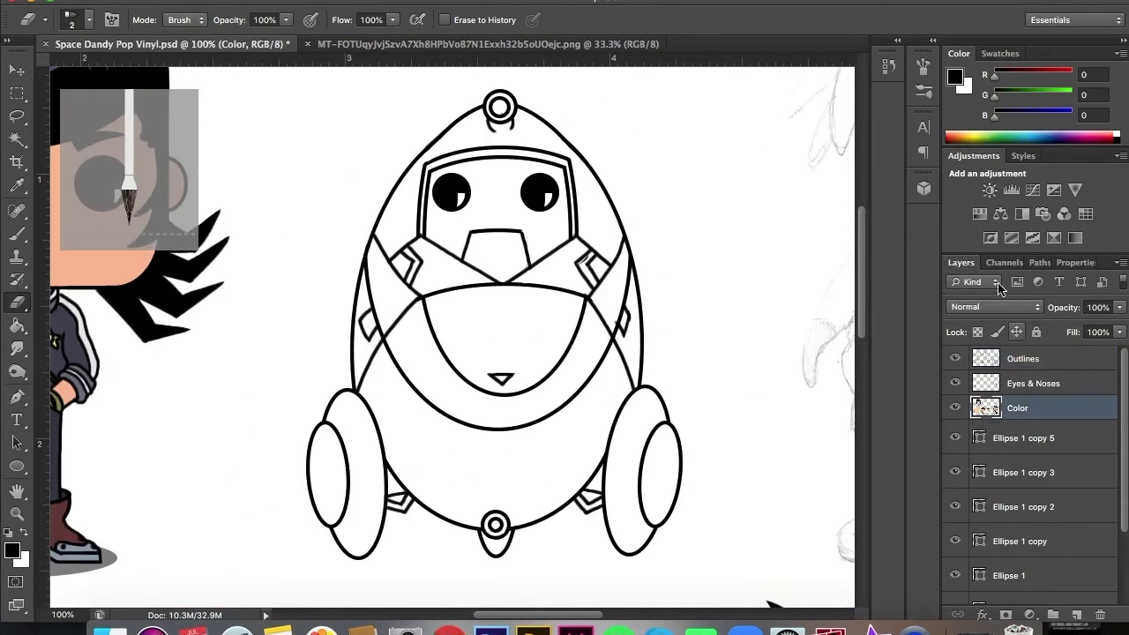
{"action": "key", "text": "ctrl+Tab"}
{"action": "left_click", "coordinate": [12, 550]}
Paint the left wheel, right wheel and nose dark grey.
{"action": "left_click", "coordinate": [909, 294]}
{"action": "key", "text": "ctrl+Tab"}
{"action": "key", "text": "b"}
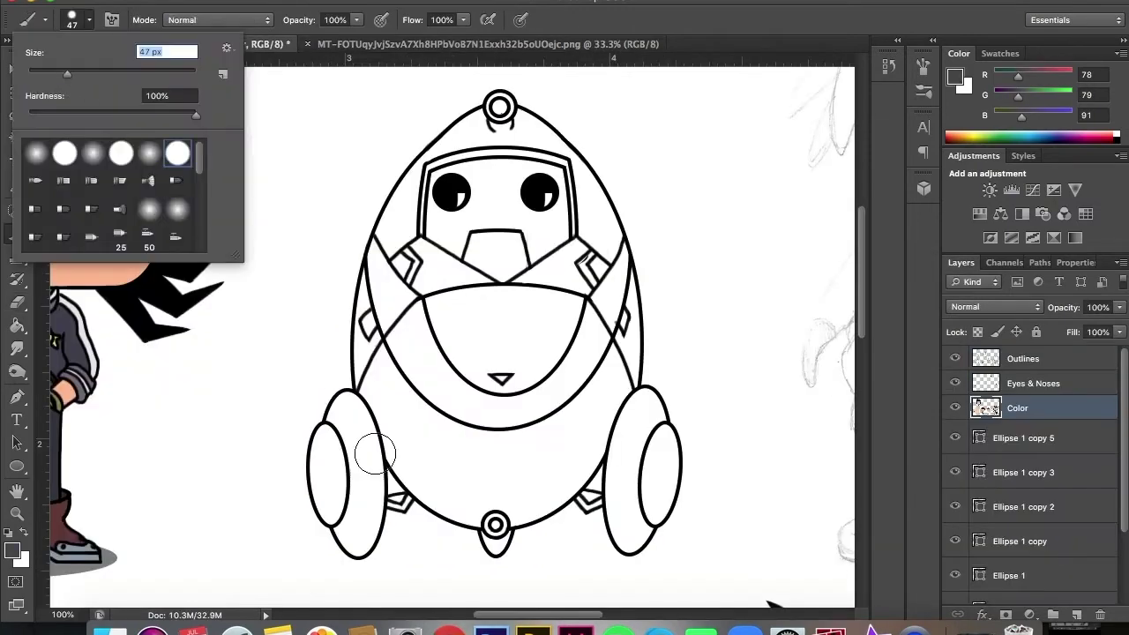
{"action": "left_click_drag", "start_coordinate": [344, 397], "coordinate": [358, 529]}
{"action": "left_click_drag", "start_coordinate": [494, 512], "coordinate": [494, 551]}
{"action": "left_click_drag", "start_coordinate": [635, 397], "coordinate": [635, 547]}
{"action": "left_click_drag", "start_coordinate": [353, 397], "coordinate": [353, 538]}
Switch to the darker grey 292a34 and a smaller brush size.
{"action": "key", "text": "ctrl+Tab"}
{"action": "left_click", "coordinate": [12, 550]}
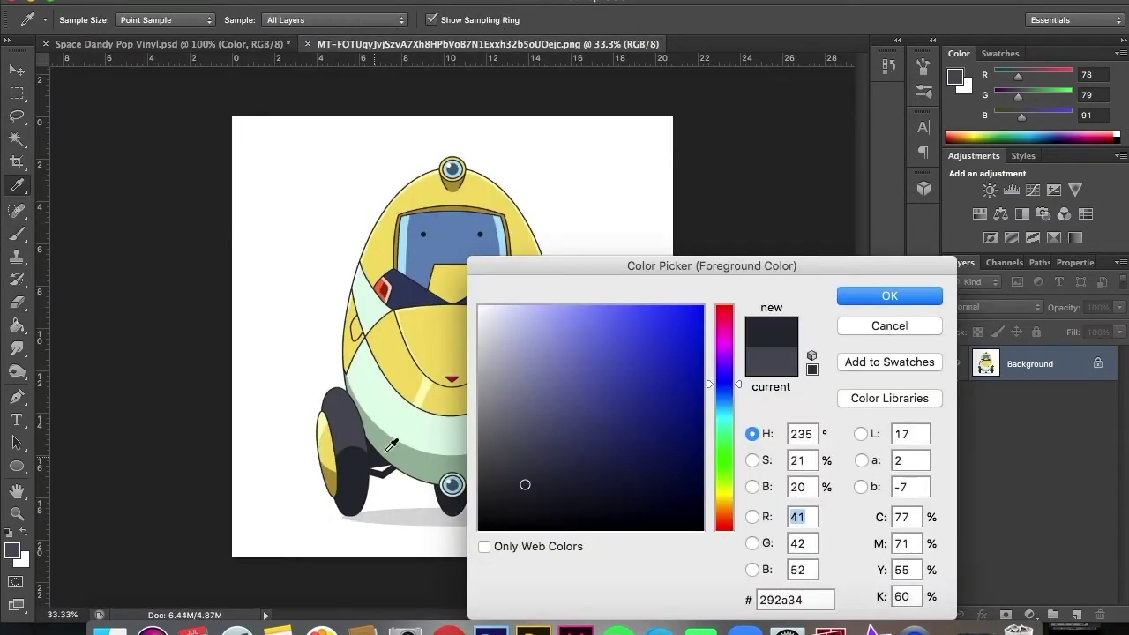
{"action": "left_click", "coordinate": [249, 44]}
{"action": "scroll", "coordinate": [450, 564], "scroll_direction": "up", "scroll_amount": 2}
{"action": "left_click", "coordinate": [88, 19]}
{"action": "key", "text": "Return"}
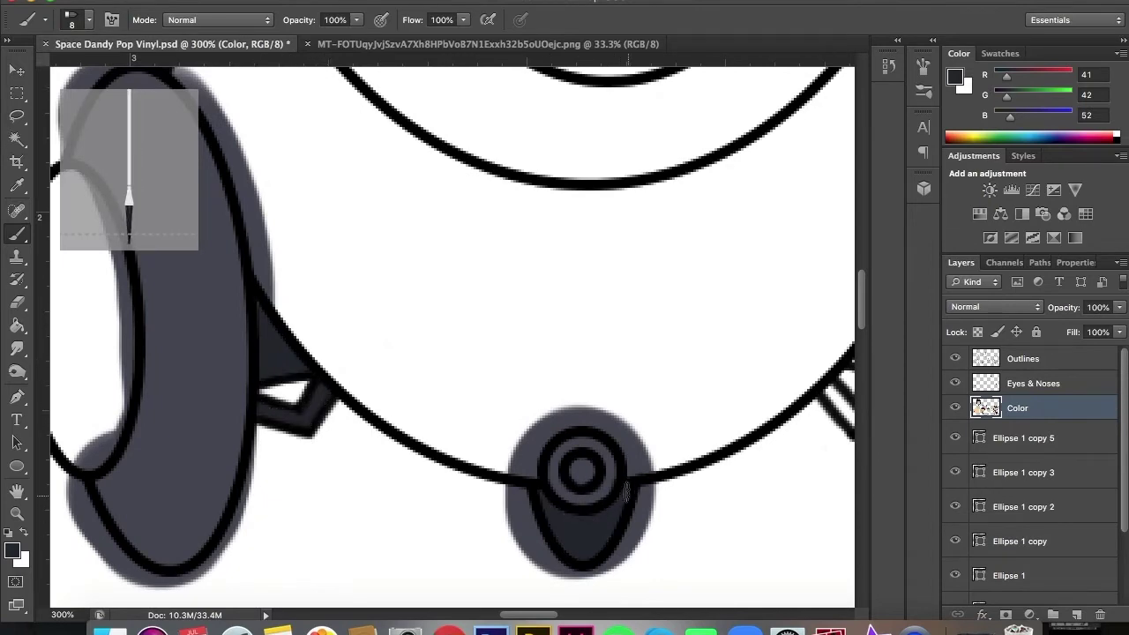
Erase grey overspill around the nose, the left wheel edge and inside the ear rim.
{"action": "key", "text": "e"}
{"action": "left_click_drag", "start_coordinate": [513, 494], "coordinate": [541, 564]}
{"action": "left_click_drag", "start_coordinate": [635, 542], "coordinate": [587, 571]}
{"action": "left_click_drag", "start_coordinate": [79, 457], "coordinate": [104, 540]}
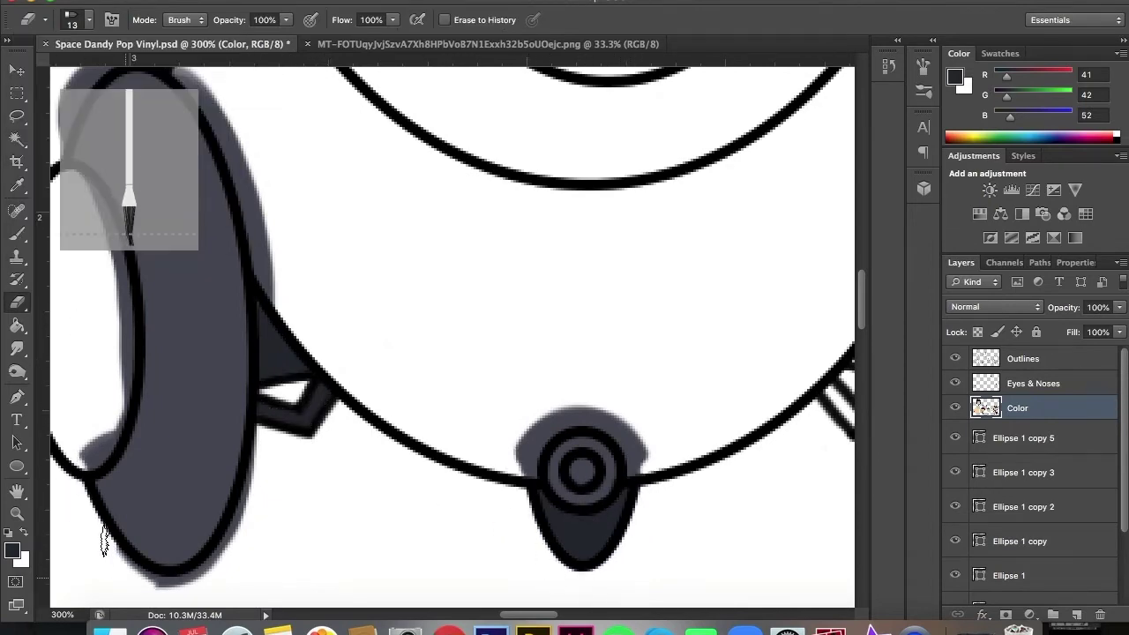
{"action": "scroll", "coordinate": [873, 269], "scroll_direction": "up", "scroll_amount": 5}
{"action": "scroll", "coordinate": [314, 302], "scroll_direction": "left", "scroll_amount": 3}
{"action": "mouse_move", "coordinate": [317, 300]}
{"action": "left_mouse_down"}
{"action": "mouse_move", "coordinate": [410, 450]}
{"action": "mouse_move", "coordinate": [339, 521]}
{"action": "left_mouse_up"}
{"action": "scroll", "coordinate": [338, 520], "scroll_direction": "down", "scroll_amount": 3}
Paint the small wheel strut dark grey and touch up a spot on the wheel.
{"action": "key", "text": "b"}
{"action": "left_click_drag", "start_coordinate": [128, 370], "coordinate": [220, 379]}
{"action": "key", "text": "e"}
{"action": "key", "text": "b"}
{"action": "left_click_drag", "start_coordinate": [208, 340], "coordinate": [229, 415]}
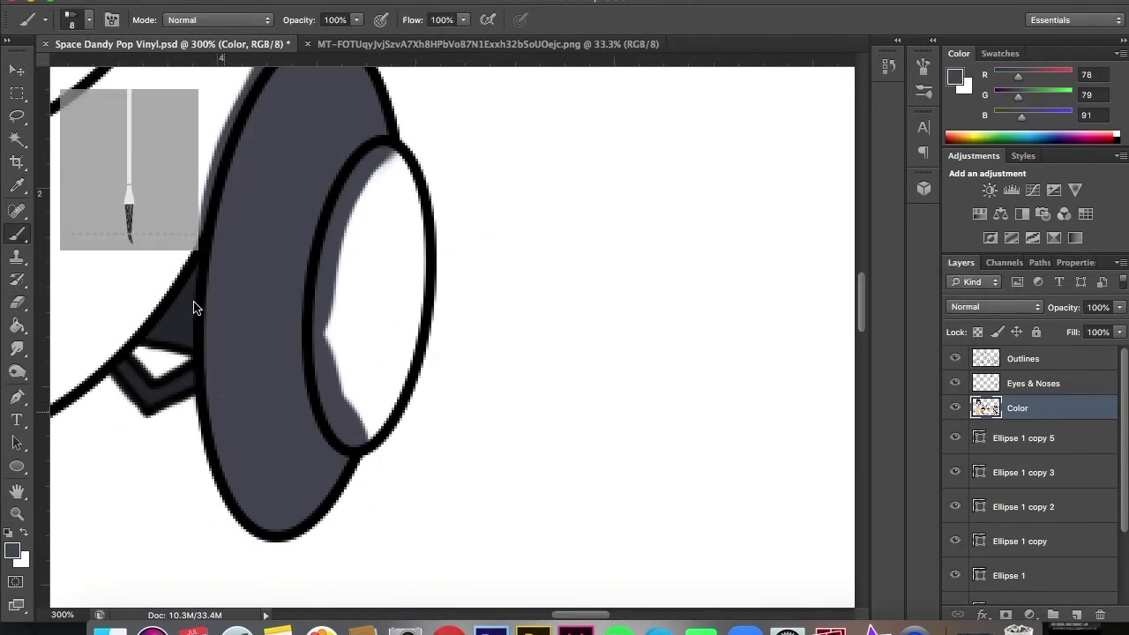
{"action": "key", "text": "ctrl+minus"}
{"action": "key", "text": "ctrl+minus"}
Sample mint green from the reference and fill the upper-left body and lower body band.
{"action": "left_click", "coordinate": [485, 43]}
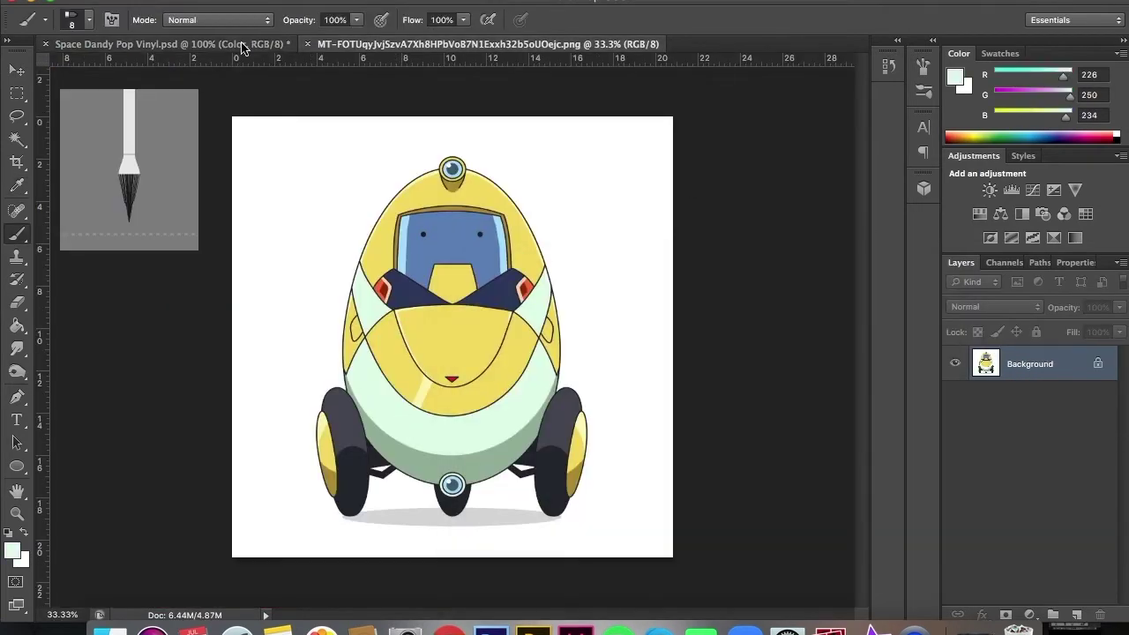
{"action": "left_click", "coordinate": [81, 46]}
{"action": "left_click_drag", "start_coordinate": [353, 221], "coordinate": [388, 296]}
{"action": "mouse_move", "coordinate": [353, 366]}
{"action": "left_mouse_down"}
{"action": "mouse_move", "coordinate": [403, 397]}
{"action": "mouse_move", "coordinate": [554, 435]}
{"action": "left_mouse_up"}
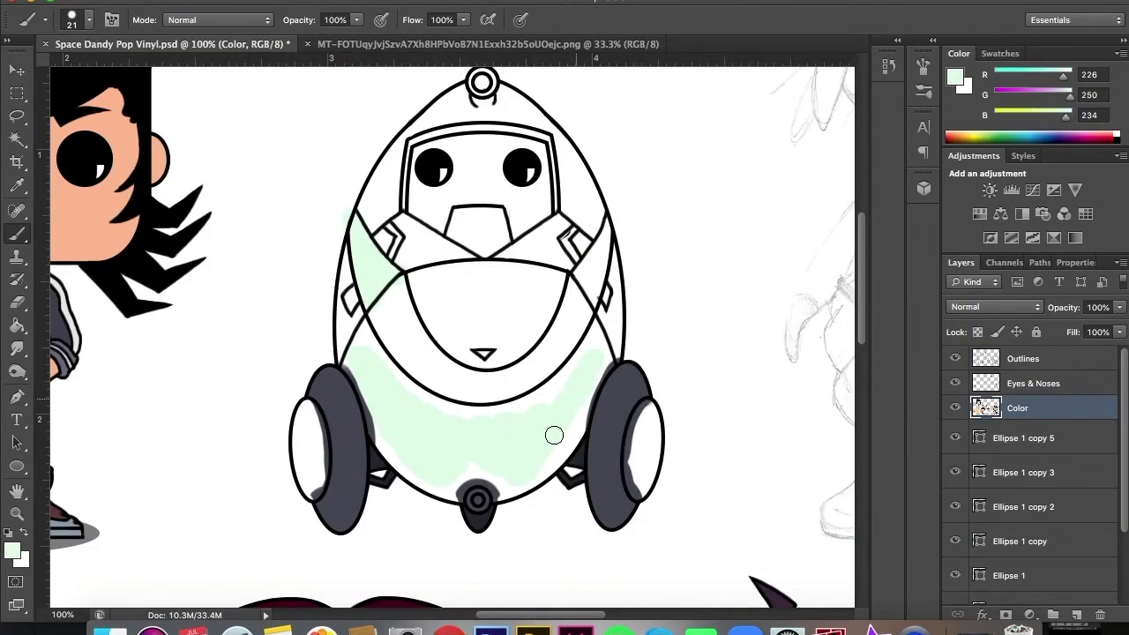
{"action": "key", "text": "ctrl+plus"}
{"action": "key", "text": "ctrl+plus"}
{"action": "key", "text": "comma"}
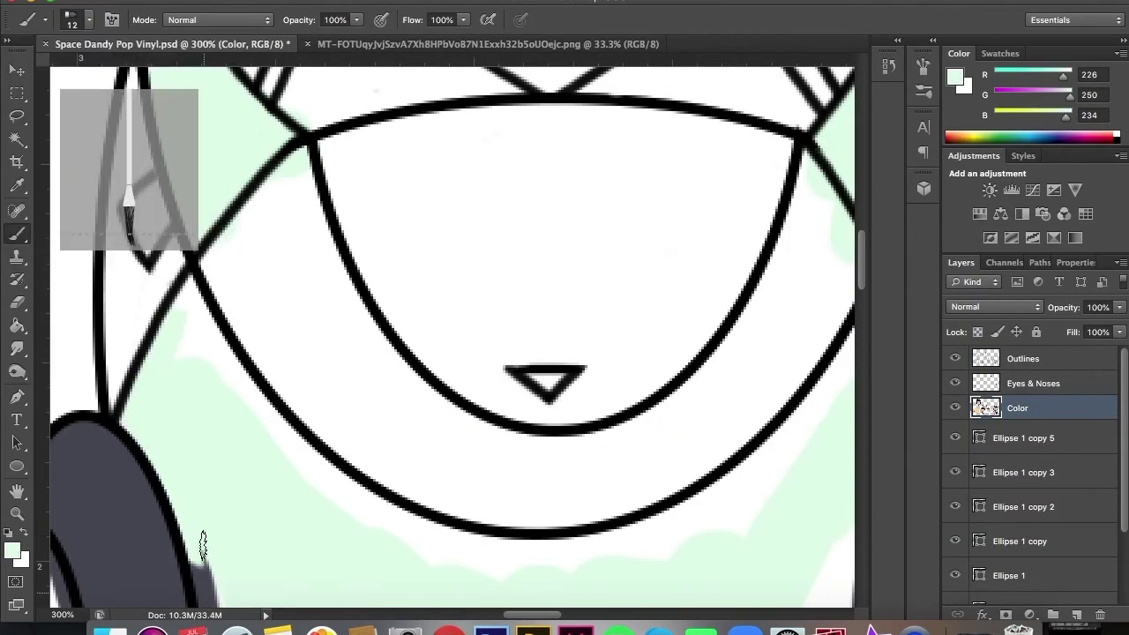
{"action": "left_click_drag", "start_coordinate": [185, 299], "coordinate": [463, 571]}
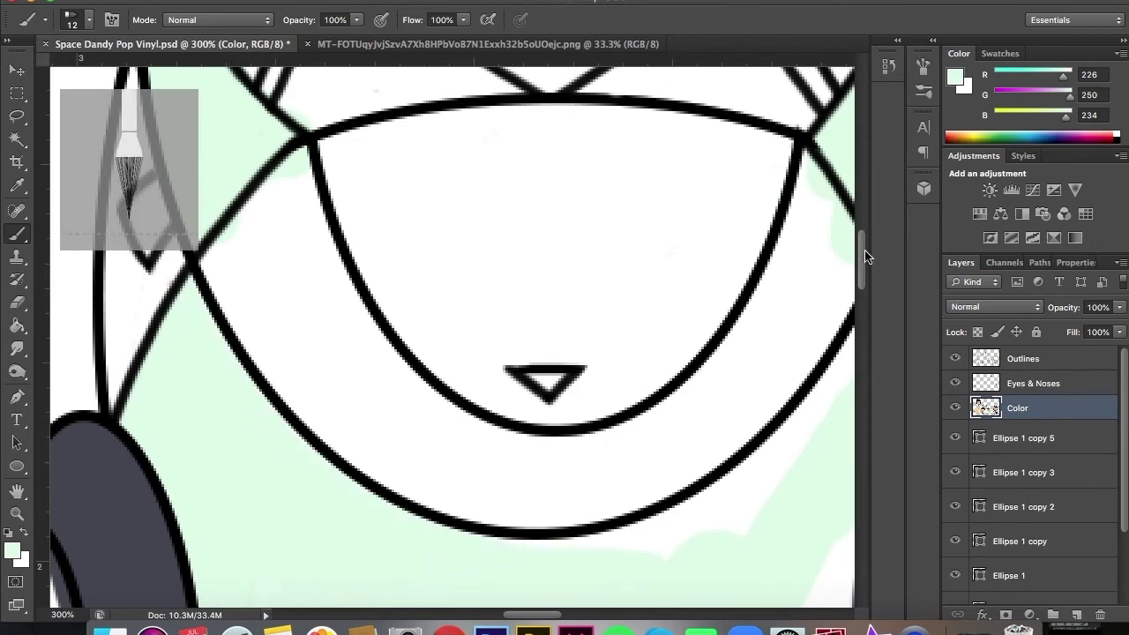
Fill the right side band with mint green.
{"action": "scroll", "coordinate": [864, 257], "scroll_direction": "down", "scroll_amount": 5}
{"action": "scroll", "coordinate": [860, 325], "scroll_direction": "down", "scroll_amount": 2}
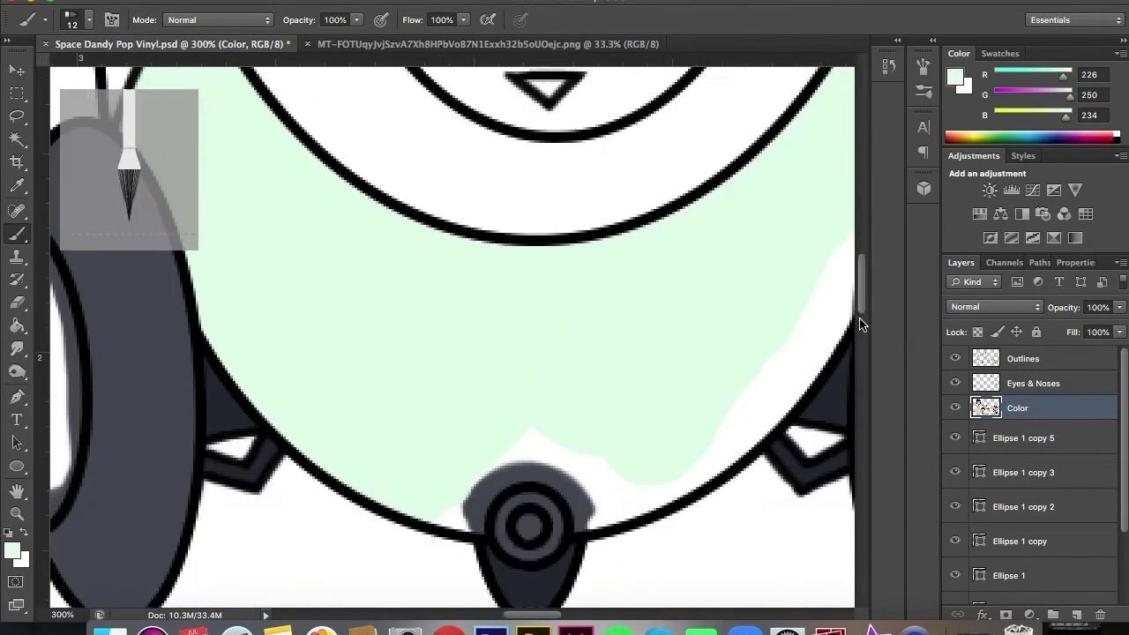
{"action": "scroll", "coordinate": [860, 324], "scroll_direction": "down", "scroll_amount": 2}
{"action": "left_click_drag", "start_coordinate": [469, 430], "coordinate": [506, 406]}
{"action": "left_click_drag", "start_coordinate": [572, 425], "coordinate": [842, 251]}
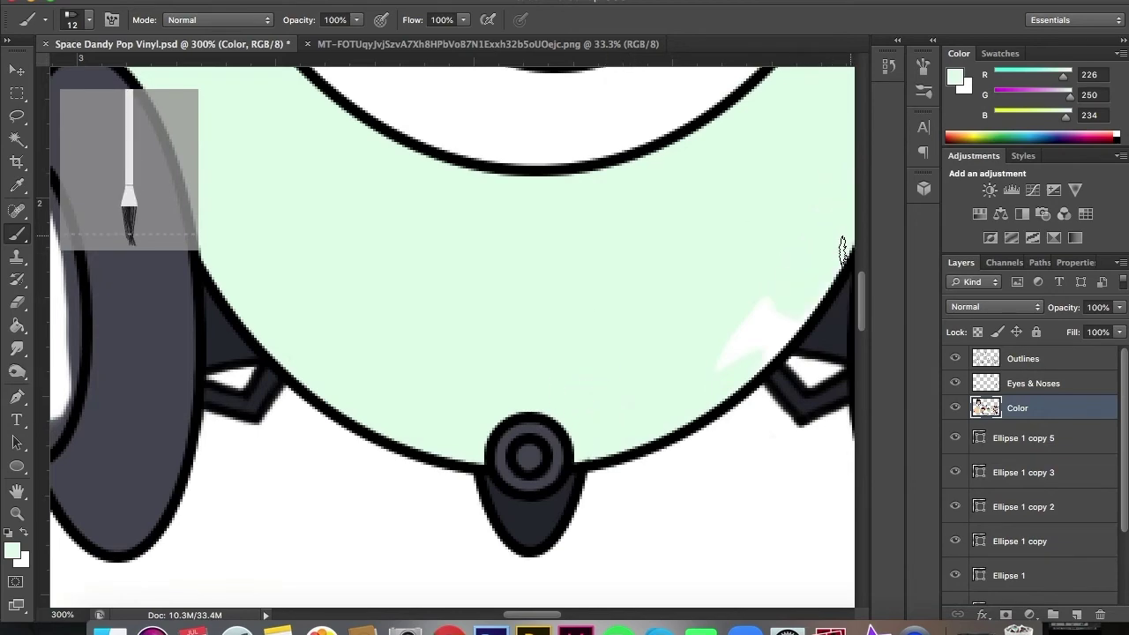
{"action": "scroll", "coordinate": [873, 268], "scroll_direction": "right", "scroll_amount": 2}
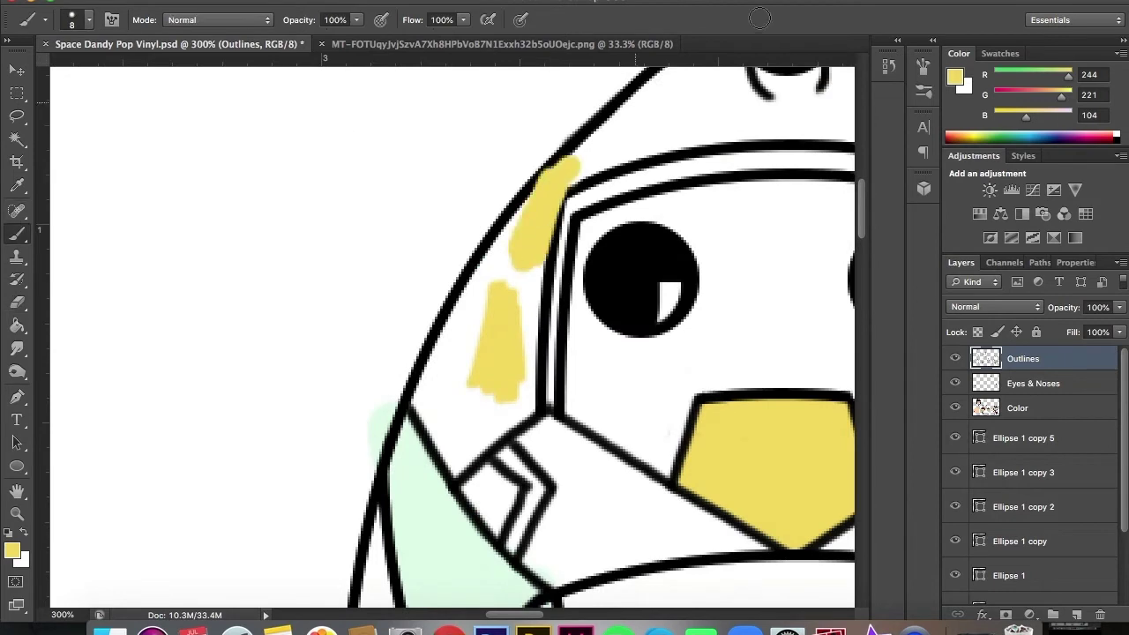
Brush yellow along the helmet band edge, the right helmet outline and beside the knob.
{"action": "left_click_drag", "start_coordinate": [598, 159], "coordinate": [530, 302]}
{"action": "mouse_move", "coordinate": [458, 380]}
{"action": "left_mouse_down"}
{"action": "mouse_move", "coordinate": [467, 315]}
{"action": "mouse_move", "coordinate": [610, 131]}
{"action": "left_mouse_up"}
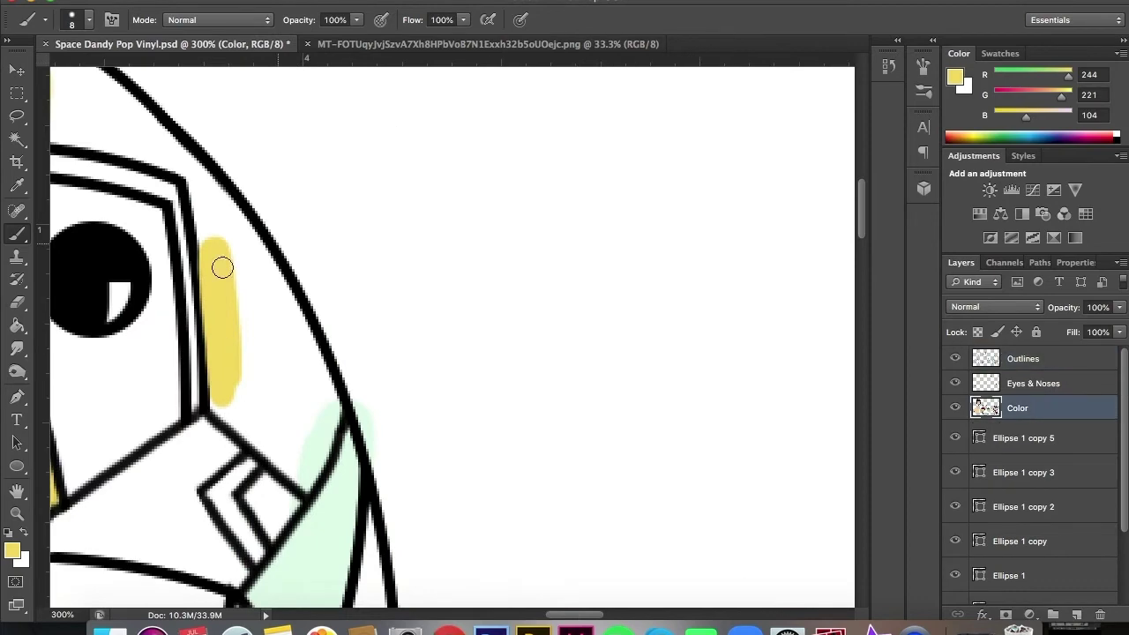
{"action": "mouse_move", "coordinate": [221, 261]}
{"action": "left_mouse_down"}
{"action": "mouse_move", "coordinate": [313, 369]}
{"action": "mouse_move", "coordinate": [262, 375]}
{"action": "mouse_move", "coordinate": [221, 340]}
{"action": "left_mouse_up"}
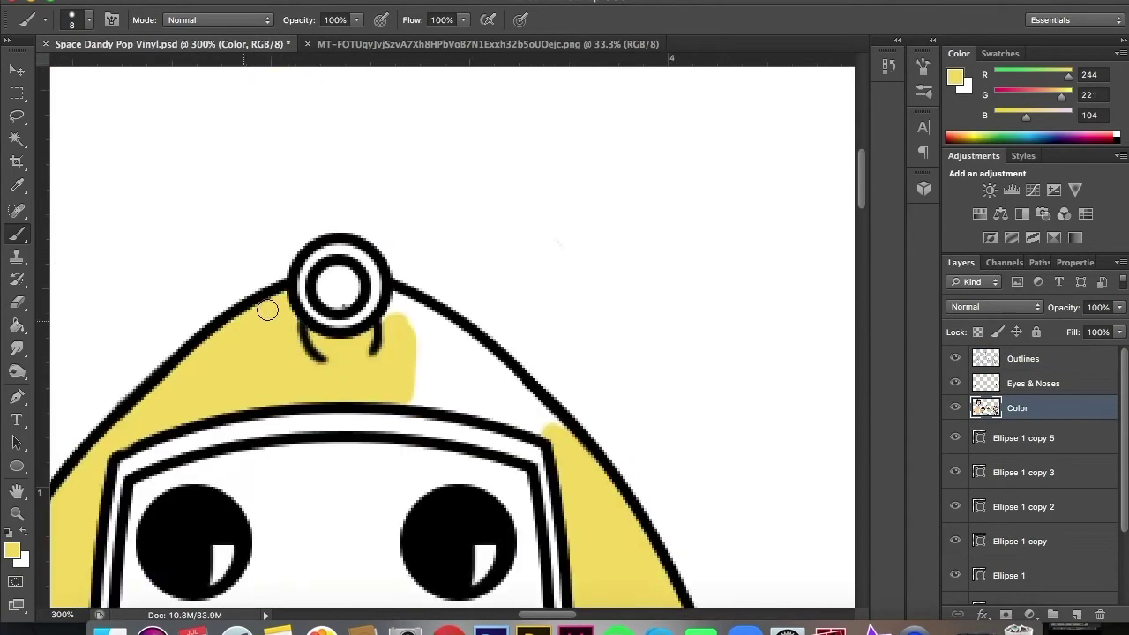
{"action": "mouse_move", "coordinate": [392, 304]}
{"action": "left_mouse_down"}
{"action": "mouse_move", "coordinate": [499, 378]}
{"action": "mouse_move", "coordinate": [441, 373]}
{"action": "left_mouse_up"}
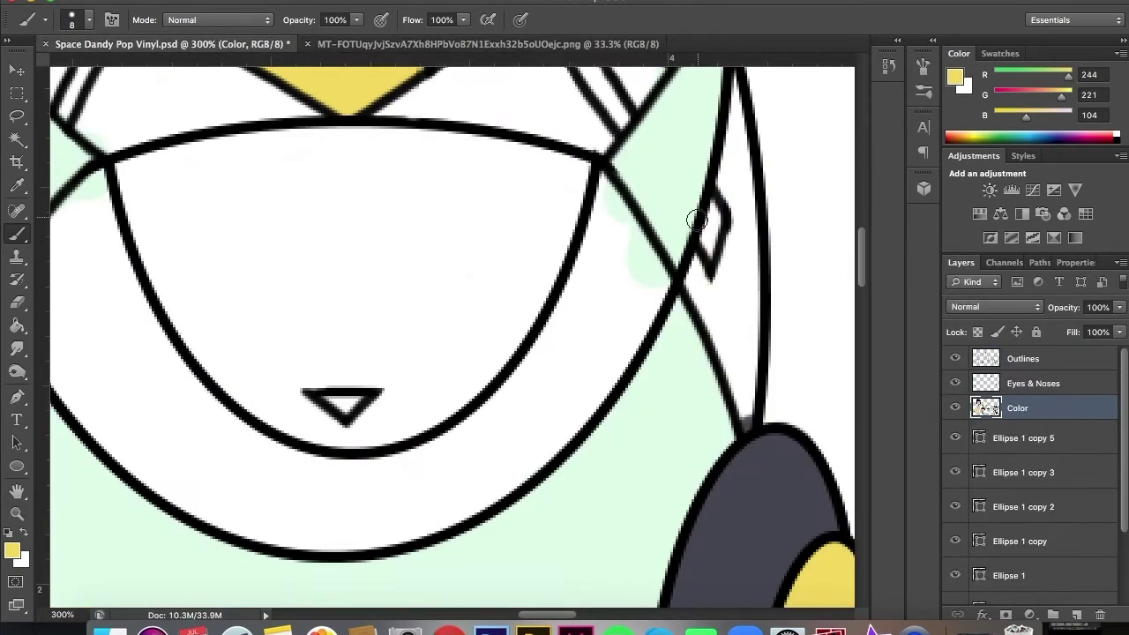
{"action": "mouse_move", "coordinate": [697, 221]}
{"action": "left_mouse_down"}
{"action": "mouse_move", "coordinate": [745, 432]}
{"action": "mouse_move", "coordinate": [736, 168]}
{"action": "left_mouse_up"}
{"action": "left_click_drag", "start_coordinate": [652, 335], "coordinate": [570, 191]}
Fill the left helmet band and the white face-plate band with yellow.
{"action": "scroll", "coordinate": [747, 289], "scroll_direction": "up", "scroll_amount": 5}
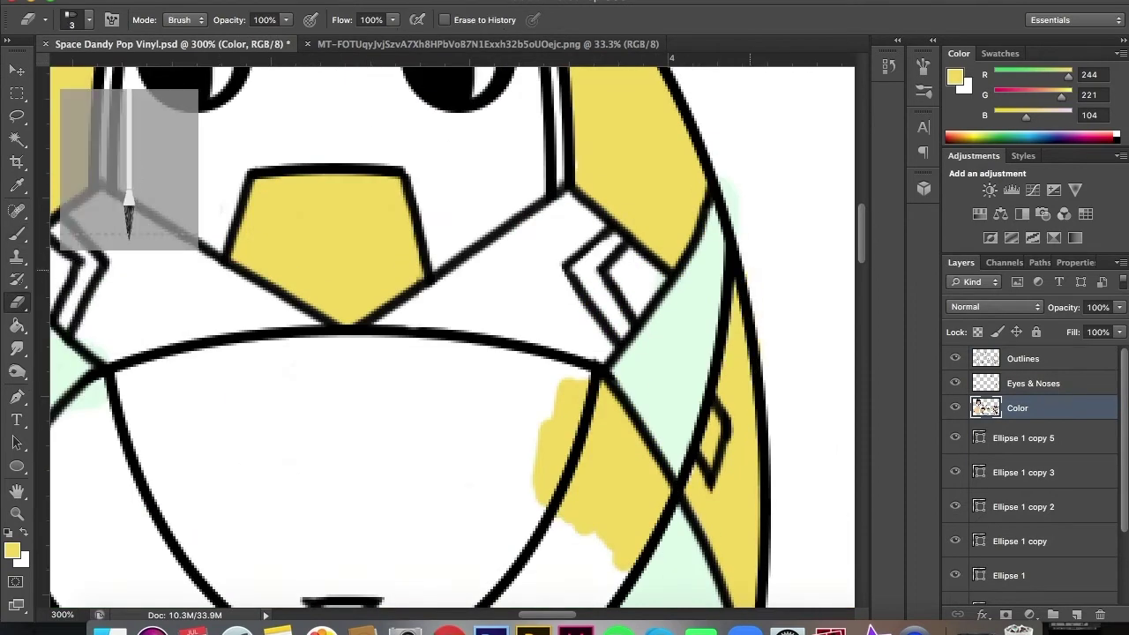
{"action": "scroll", "coordinate": [345, 220], "scroll_direction": "left", "scroll_amount": 11}
{"action": "mouse_move", "coordinate": [363, 286]}
{"action": "left_mouse_down"}
{"action": "mouse_move", "coordinate": [392, 437]}
{"action": "mouse_move", "coordinate": [370, 467]}
{"action": "mouse_move", "coordinate": [361, 379]}
{"action": "left_mouse_up"}
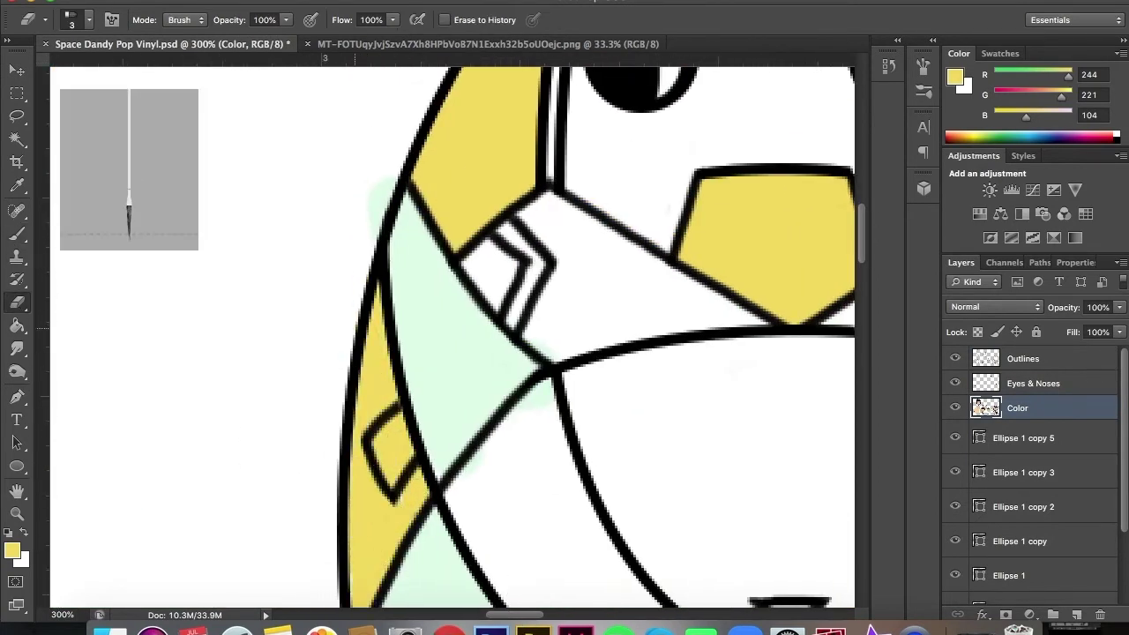
{"action": "scroll", "coordinate": [517, 250], "scroll_direction": "down", "scroll_amount": 5}
{"action": "mouse_move", "coordinate": [456, 300]}
{"action": "left_mouse_down"}
{"action": "mouse_move", "coordinate": [597, 373]}
{"action": "mouse_move", "coordinate": [653, 436]}
{"action": "mouse_move", "coordinate": [834, 390]}
{"action": "mouse_move", "coordinate": [804, 544]}
{"action": "mouse_move", "coordinate": [813, 385]}
{"action": "mouse_move", "coordinate": [573, 188]}
{"action": "mouse_move", "coordinate": [802, 159]}
{"action": "mouse_move", "coordinate": [795, 232]}
{"action": "left_mouse_up"}
{"action": "scroll", "coordinate": [565, 621], "scroll_direction": "right", "scroll_amount": 10}
{"action": "mouse_move", "coordinate": [462, 538]}
{"action": "left_mouse_down"}
{"action": "mouse_move", "coordinate": [486, 499]}
{"action": "mouse_move", "coordinate": [439, 338]}
{"action": "mouse_move", "coordinate": [559, 169]}
{"action": "mouse_move", "coordinate": [512, 145]}
{"action": "left_mouse_up"}
Sample brown from the reference image and paint the band around the face plate.
{"action": "left_click", "coordinate": [466, 43]}
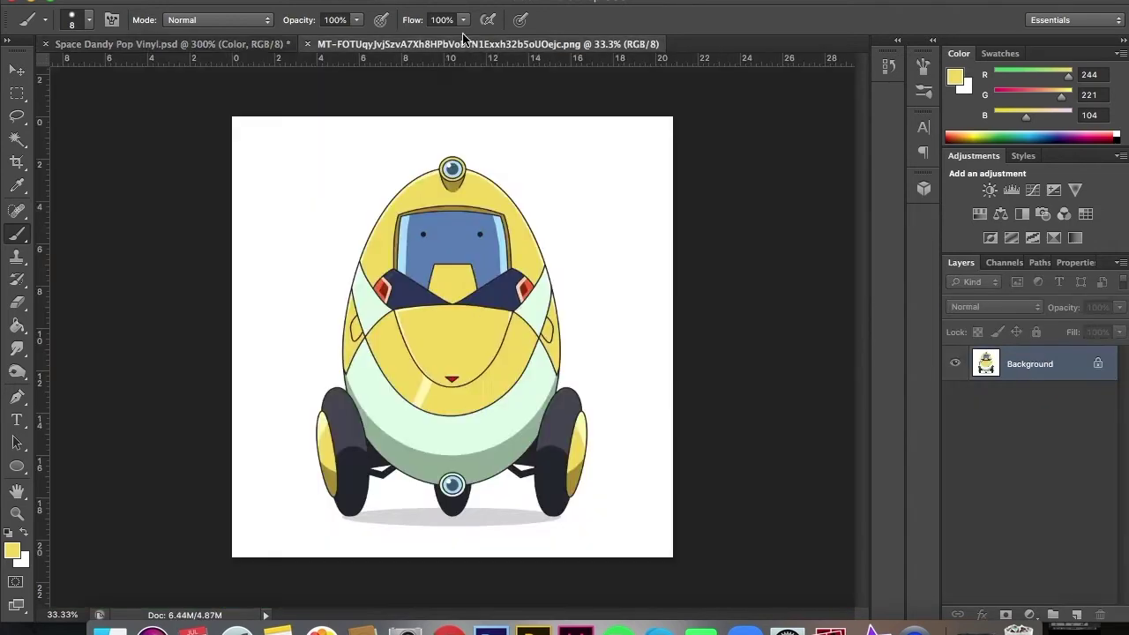
{"action": "left_click", "coordinate": [465, 43]}
{"action": "left_click", "coordinate": [12, 551]}
{"action": "left_click", "coordinate": [643, 353]}
{"action": "left_click", "coordinate": [911, 292]}
{"action": "left_click", "coordinate": [168, 43]}
{"action": "mouse_move", "coordinate": [119, 166]}
{"action": "left_mouse_down"}
{"action": "mouse_move", "coordinate": [195, 143]}
{"action": "mouse_move", "coordinate": [542, 157]}
{"action": "mouse_move", "coordinate": [557, 319]}
{"action": "left_mouse_up"}
{"action": "left_click", "coordinate": [45, 19]}
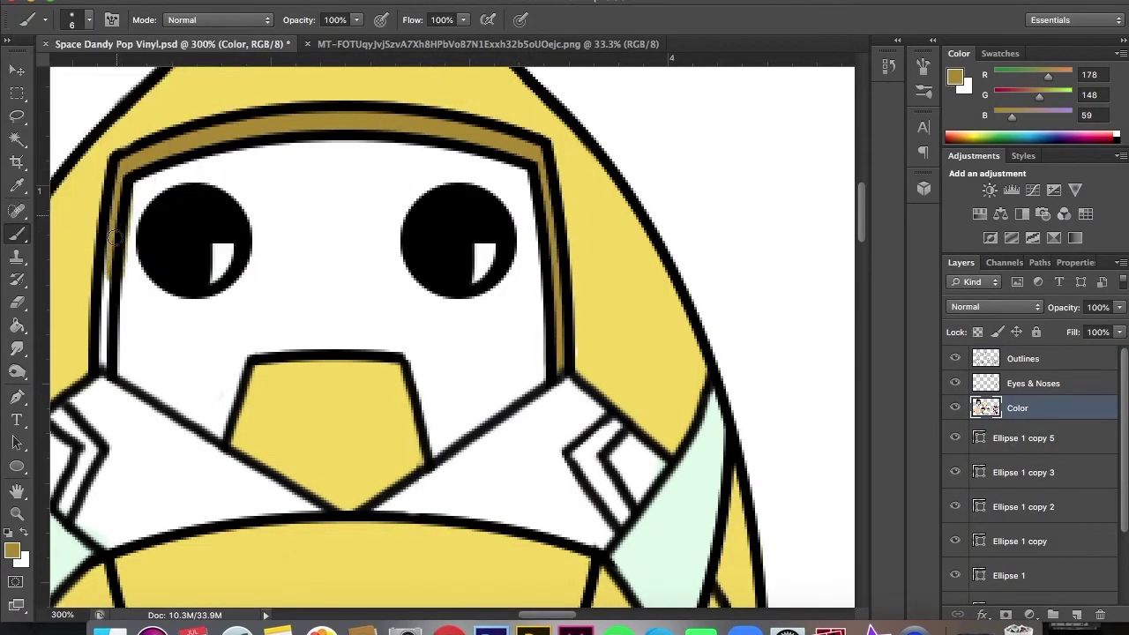
Sample the face-plate blue from the reference and fill QT's face plate with it.
{"action": "left_click", "coordinate": [402, 43]}
{"action": "left_click", "coordinate": [13, 551]}
{"action": "left_click", "coordinate": [463, 238]}
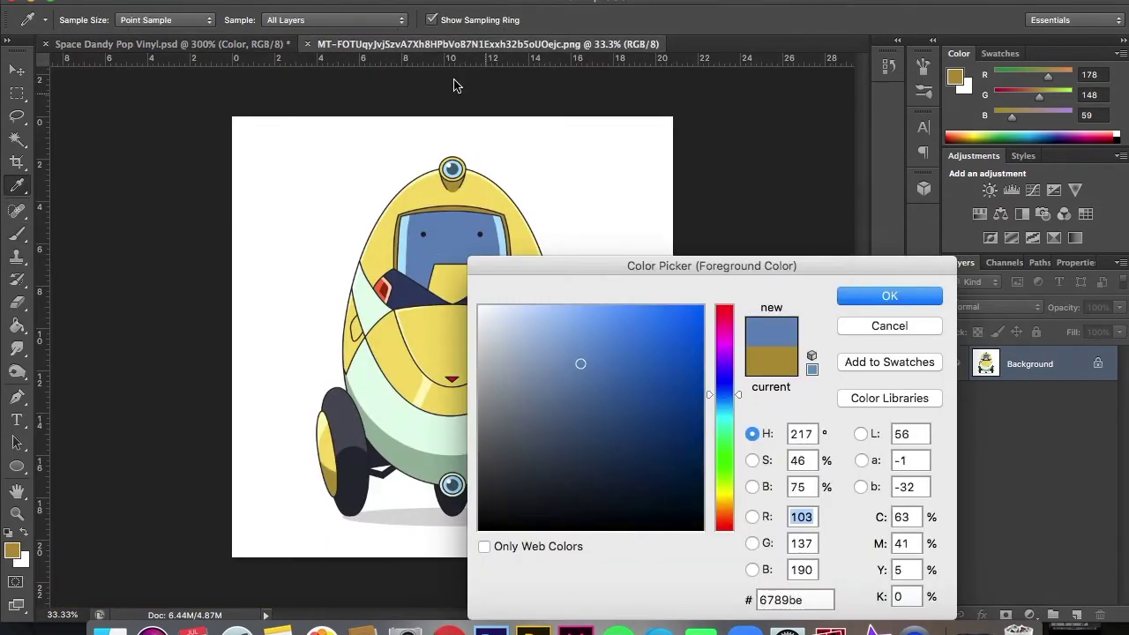
{"action": "left_click", "coordinate": [1049, 294]}
{"action": "left_click", "coordinate": [168, 43]}
{"action": "left_click_drag", "start_coordinate": [211, 432], "coordinate": [146, 371]}
{"action": "mouse_move", "coordinate": [439, 452]}
{"action": "left_mouse_down"}
{"action": "mouse_move", "coordinate": [459, 446]}
{"action": "mouse_move", "coordinate": [465, 357]}
{"action": "mouse_move", "coordinate": [265, 335]}
{"action": "mouse_move", "coordinate": [444, 219]}
{"action": "mouse_move", "coordinate": [300, 159]}
{"action": "mouse_move", "coordinate": [282, 167]}
{"action": "left_mouse_up"}
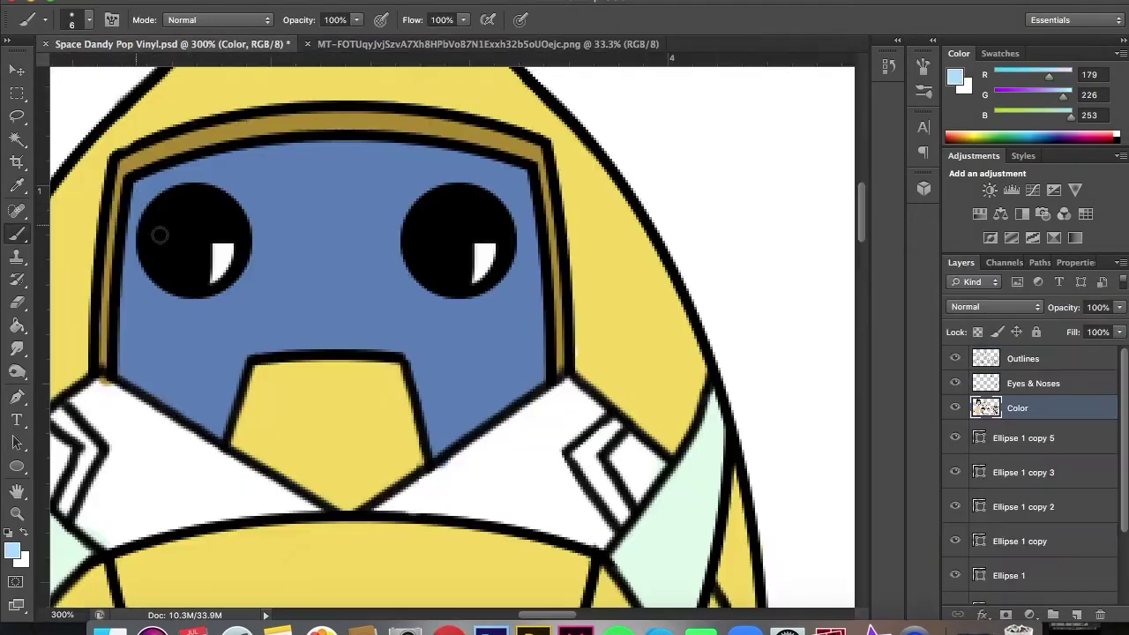
Paint light-blue highlights down the left and right edges of the face plate.
{"action": "left_click_drag", "start_coordinate": [141, 183], "coordinate": [133, 480]}
{"action": "left_click_drag", "start_coordinate": [534, 167], "coordinate": [539, 437]}
{"action": "left_click_drag", "start_coordinate": [512, 186], "coordinate": [509, 494]}
{"action": "left_click_drag", "start_coordinate": [151, 183], "coordinate": [145, 477]}
Sample the dark blue and paint both sides of the collar navy.
{"action": "left_click", "coordinate": [168, 341]}
{"action": "key", "text": "Return"}
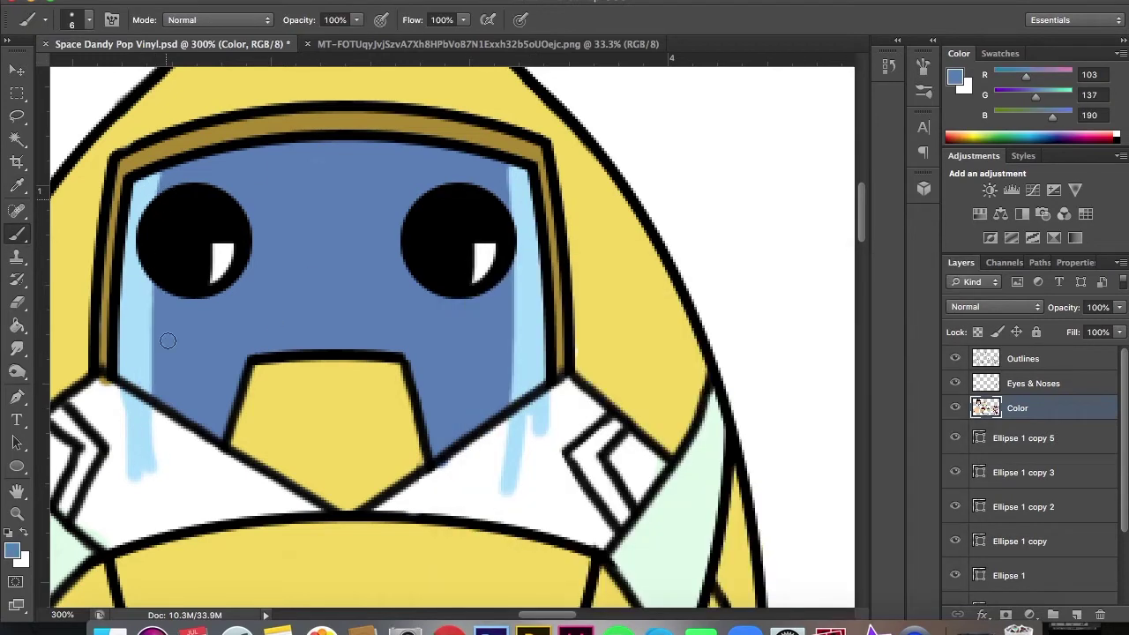
{"action": "left_click", "coordinate": [587, 439]}
{"action": "key", "text": "Return"}
{"action": "left_click_drag", "start_coordinate": [476, 452], "coordinate": [567, 386]}
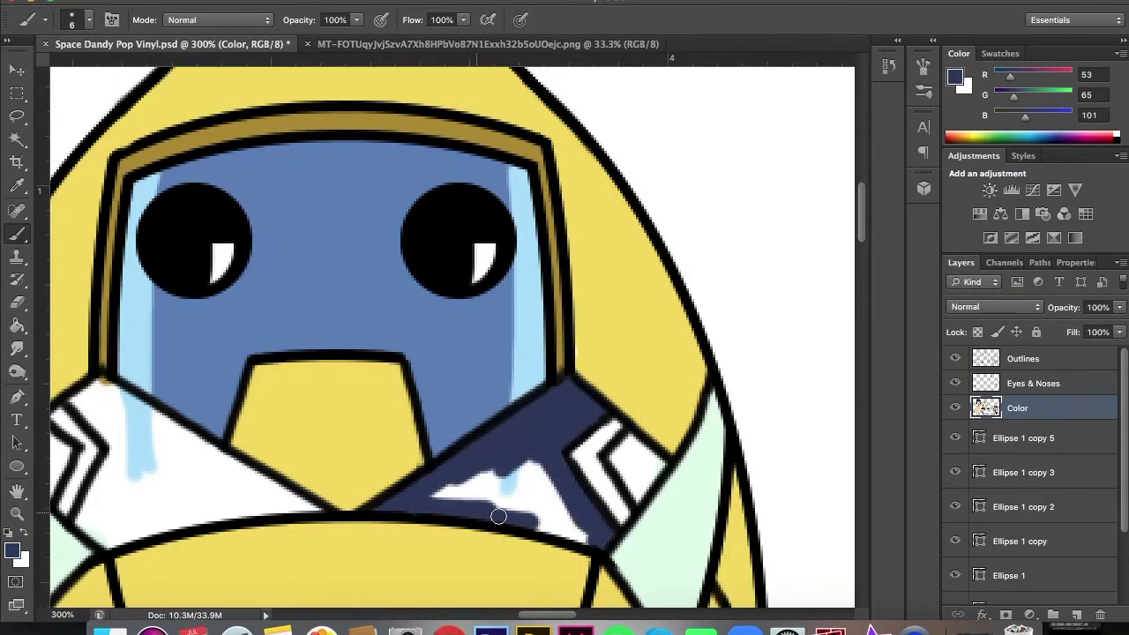
{"action": "left_click_drag", "start_coordinate": [498, 516], "coordinate": [523, 485]}
{"action": "left_click_drag", "start_coordinate": [271, 488], "coordinate": [103, 473]}
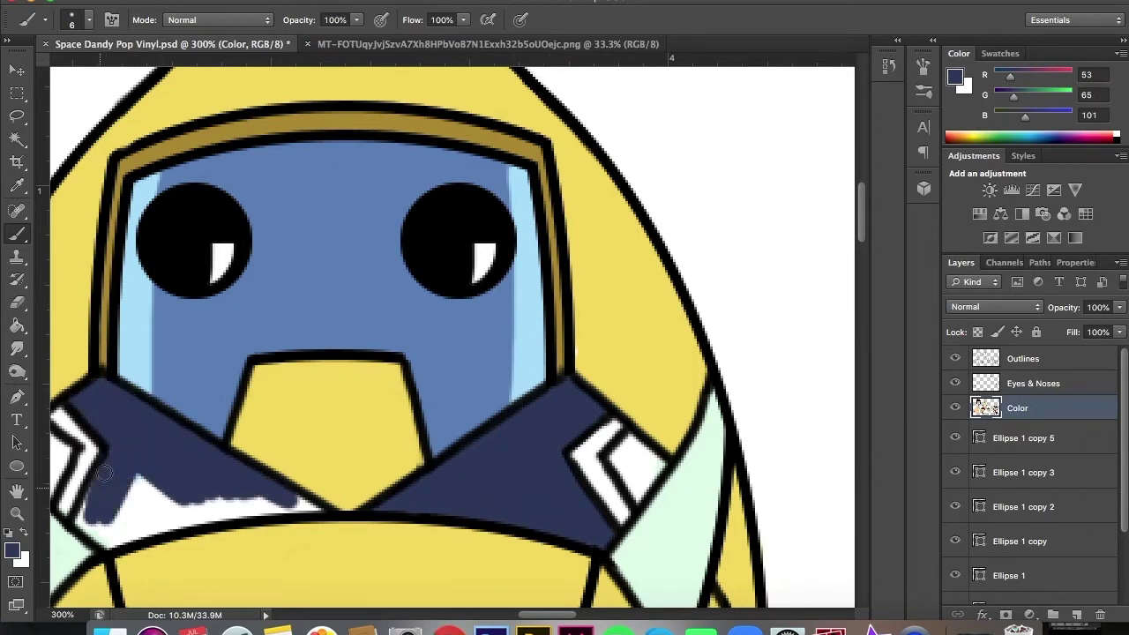
Sample the helmet yellow and a light blue, then paint the top ring light blue.
{"action": "left_click", "coordinate": [12, 550]}
{"action": "left_click", "coordinate": [579, 231]}
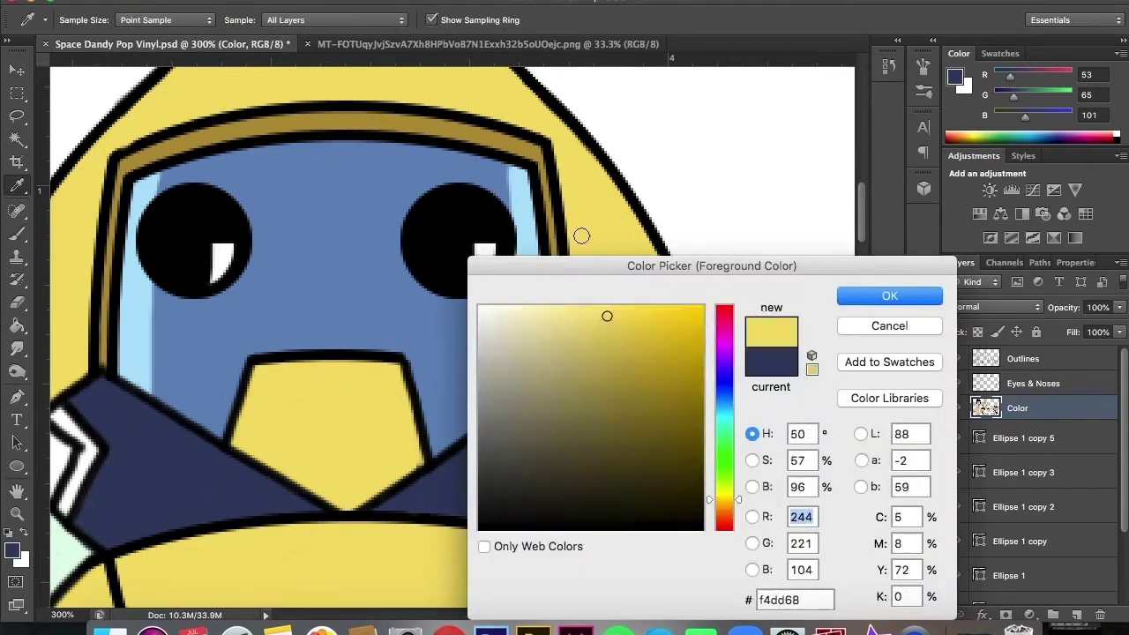
{"action": "left_click", "coordinate": [924, 294]}
{"action": "left_click_drag", "start_coordinate": [863, 211], "coordinate": [864, 172]}
{"action": "left_click", "coordinate": [488, 44]}
{"action": "left_click", "coordinate": [12, 550]}
{"action": "left_click", "coordinate": [478, 156]}
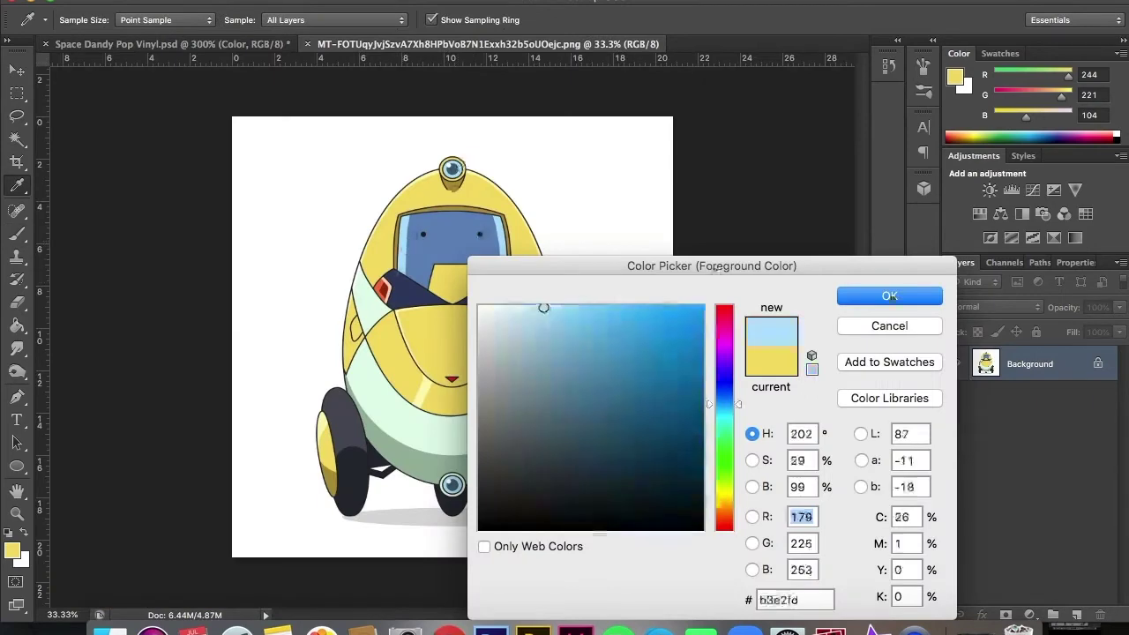
{"action": "left_click", "coordinate": [888, 295]}
{"action": "left_click", "coordinate": [338, 327]}
Sample dark blue from the reference and dot the ring's centre with it.
{"action": "left_click", "coordinate": [13, 550]}
{"action": "left_click", "coordinate": [889, 296]}
{"action": "left_click", "coordinate": [488, 44]}
{"action": "left_click", "coordinate": [171, 44]}
{"action": "left_click", "coordinate": [12, 550]}
{"action": "left_click", "coordinate": [889, 295]}
{"action": "left_click", "coordinate": [337, 296]}
{"action": "scroll", "coordinate": [331, 286], "scroll_direction": "down", "scroll_amount": 10}
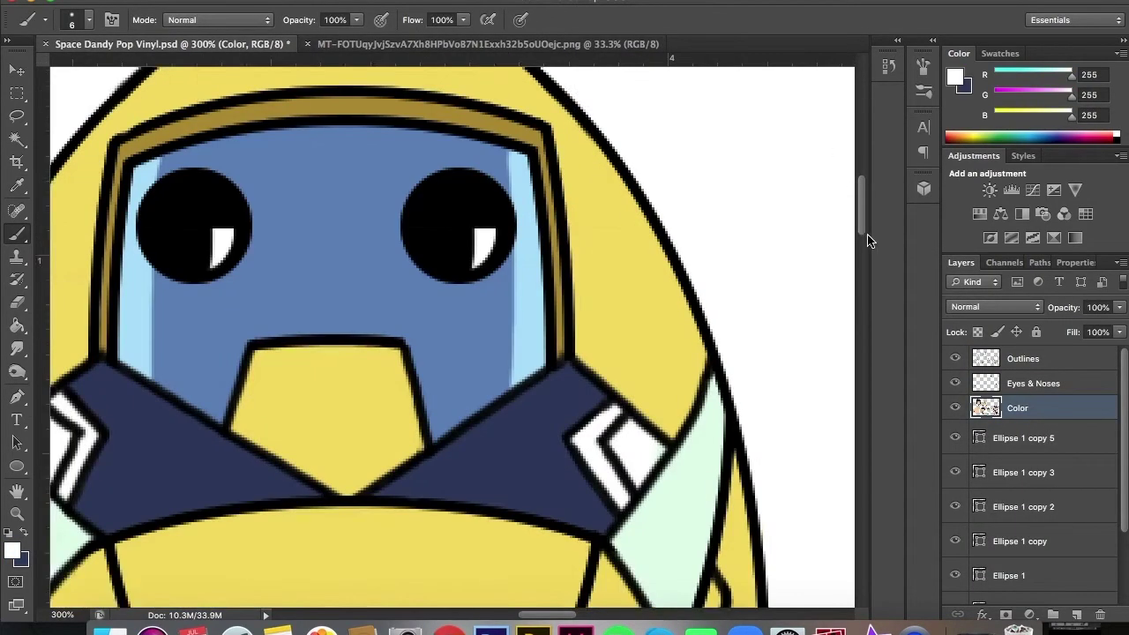
Paint the left and right collar accents in the reference's red.
{"action": "left_click", "coordinate": [488, 44]}
{"action": "left_click", "coordinate": [517, 285], "text": "alt"}
{"action": "left_click", "coordinate": [172, 44]}
{"action": "left_click_drag", "start_coordinate": [617, 288], "coordinate": [630, 271]}
{"action": "left_click_drag", "start_coordinate": [632, 312], "coordinate": [648, 300]}
{"action": "scroll", "coordinate": [632, 312], "scroll_direction": "left", "scroll_amount": 5}
{"action": "left_click_drag", "start_coordinate": [265, 283], "coordinate": [286, 304]}
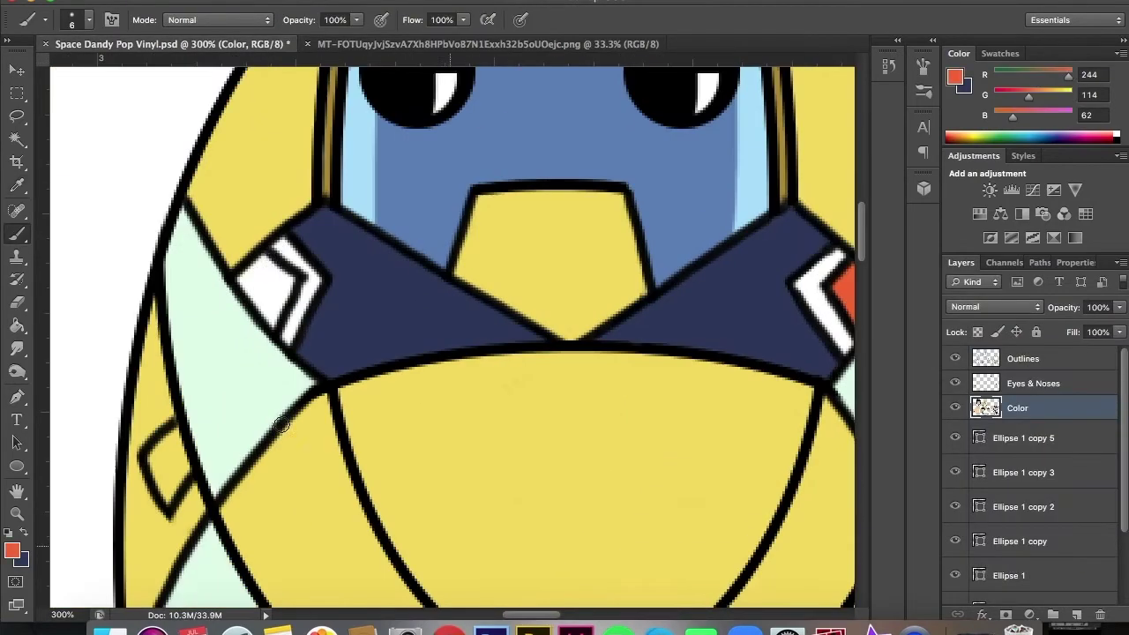
Sample a darker red, then paint both collar chevrons light peach.
{"action": "left_click", "coordinate": [487, 44]}
{"action": "left_click", "coordinate": [13, 550]}
{"action": "left_click", "coordinate": [889, 295]}
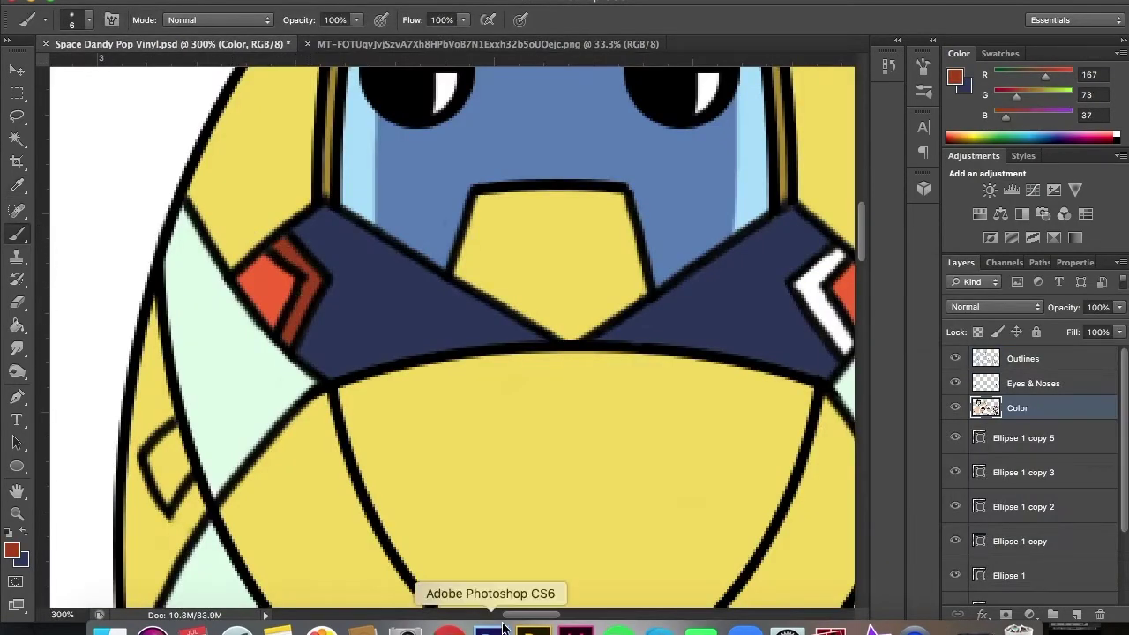
{"action": "scroll", "coordinate": [301, 304], "scroll_direction": "right", "scroll_amount": 5}
{"action": "left_click", "coordinate": [488, 44]}
{"action": "left_click", "coordinate": [448, 373], "text": "alt"}
{"action": "left_click", "coordinate": [172, 44]}
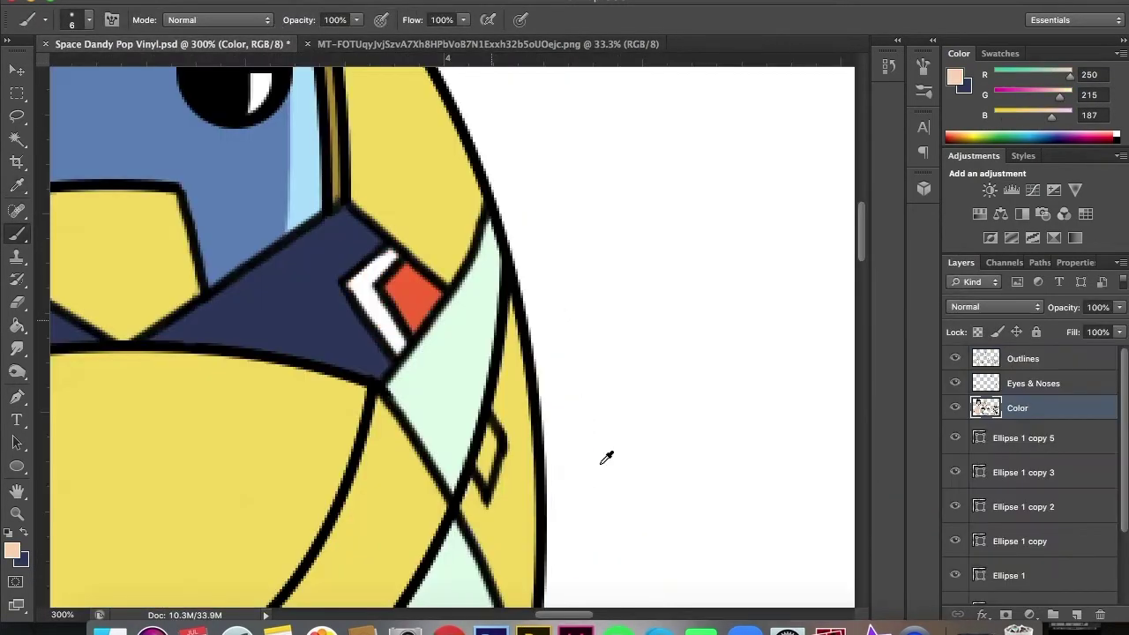
{"action": "scroll", "coordinate": [607, 456], "scroll_direction": "left", "scroll_amount": 5}
{"action": "left_click_drag", "start_coordinate": [402, 282], "coordinate": [423, 304]}
{"action": "scroll", "coordinate": [529, 353], "scroll_direction": "right", "scroll_amount": 5}
{"action": "left_click_drag", "start_coordinate": [511, 256], "coordinate": [529, 273]}
Sample the dark red from the reference and zoom out to the whole robot.
{"action": "left_click", "coordinate": [487, 44]}
{"action": "left_click", "coordinate": [13, 551]}
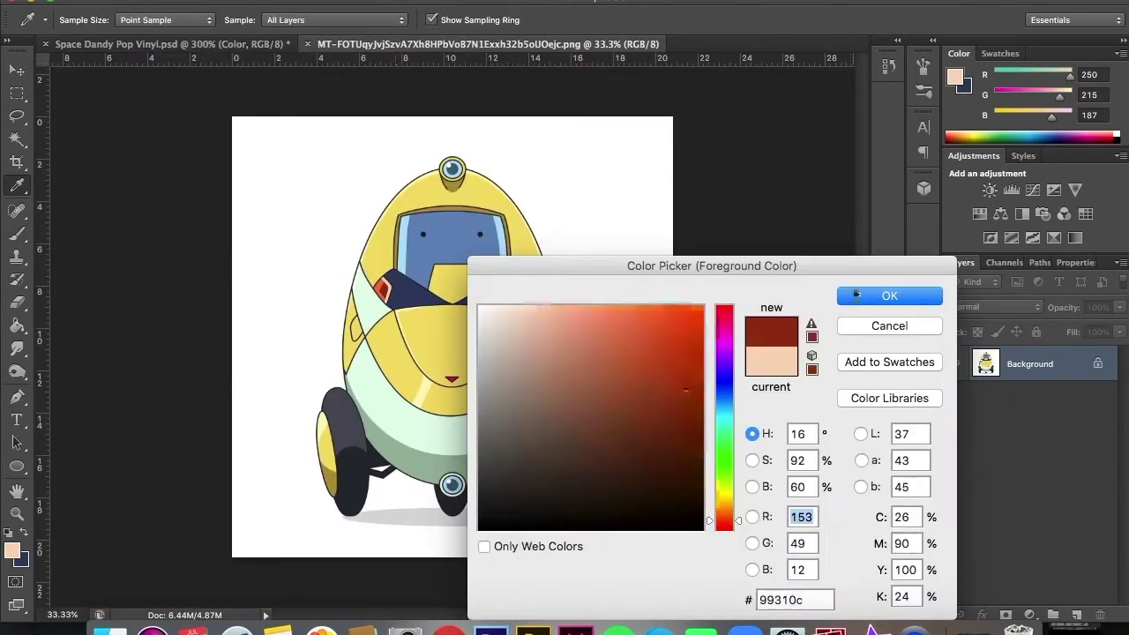
{"action": "key", "text": "Return"}
{"action": "key", "text": "ctrl+Tab"}
{"action": "scroll", "coordinate": [392, 282], "scroll_direction": "left", "scroll_amount": 5}
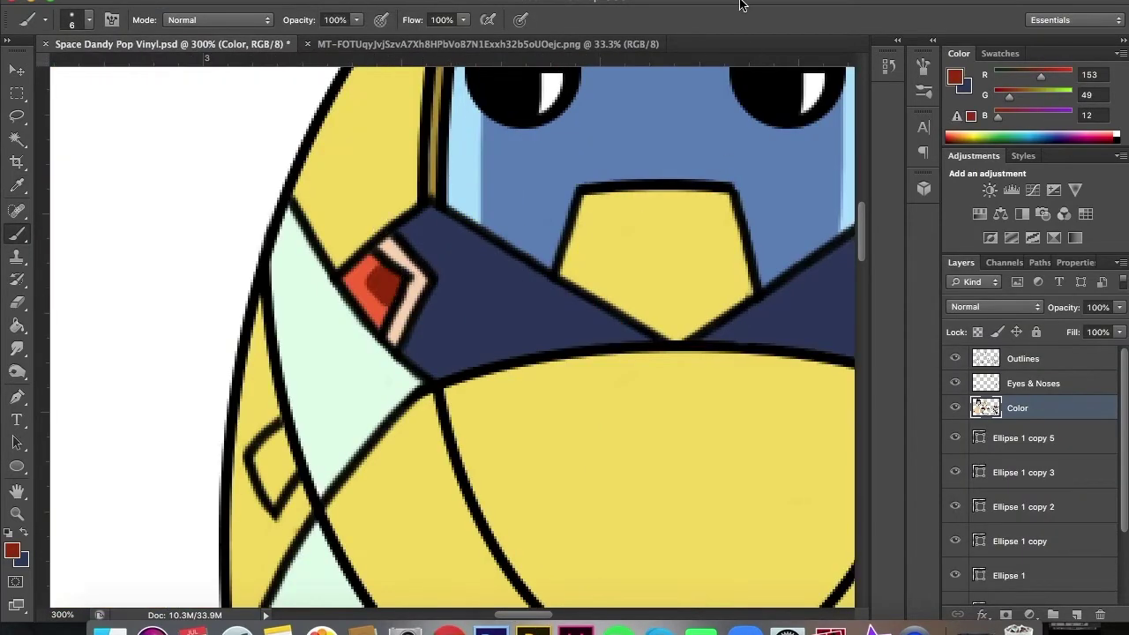
{"action": "key", "text": "ctrl+1"}
{"action": "key", "text": "ctrl+Tab"}
Sample the nose red and the light mint from the reference.
{"action": "left_click", "coordinate": [12, 551]}
{"action": "key", "text": "Return"}
{"action": "key", "text": "ctrl+Tab"}
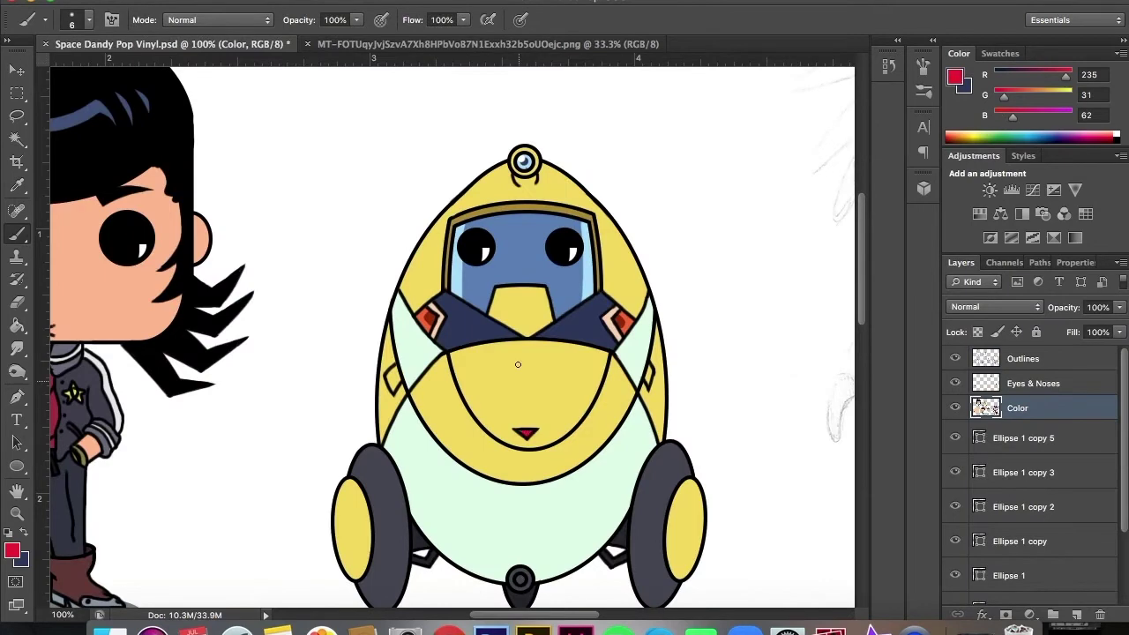
{"action": "key", "text": "ctrl+Tab"}
{"action": "left_click", "coordinate": [13, 550]}
{"action": "key", "text": "Return"}
Zoom in on the lower body, shrink the brush to size 3, and sample light blue.
{"action": "key", "text": "ctrl+Tab"}
{"action": "key", "text": "ctrl+plus"}
{"action": "scroll", "coordinate": [369, 353], "scroll_direction": "down", "scroll_amount": 5}
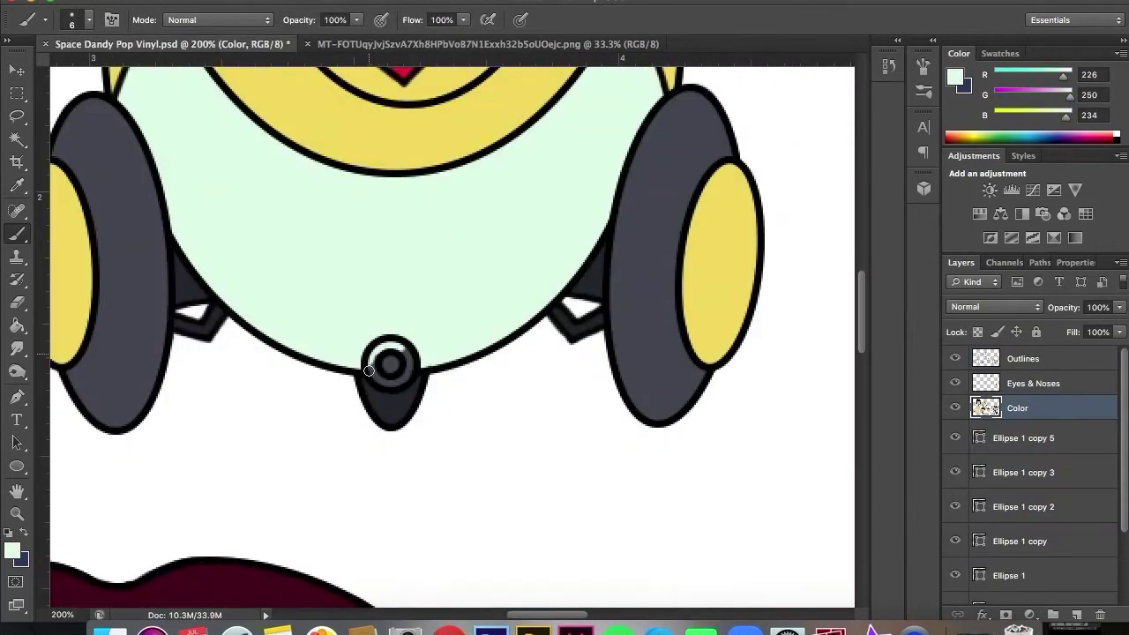
{"action": "key", "text": "bracketleft"}
{"action": "key", "text": "bracketleft"}
{"action": "key", "text": "bracketleft"}
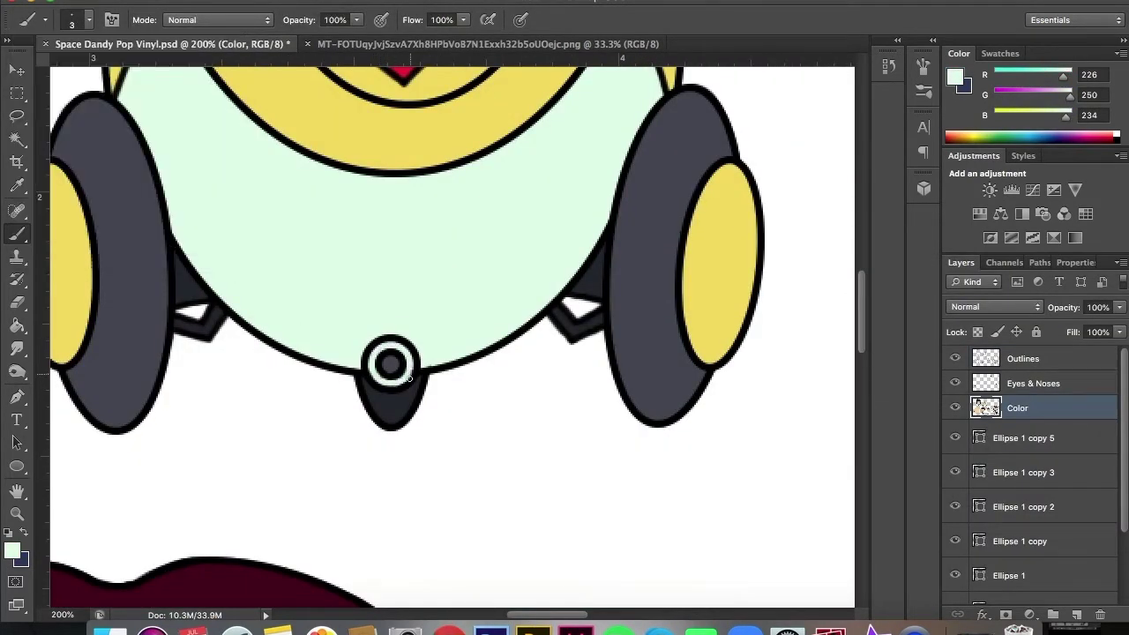
{"action": "scroll", "coordinate": [393, 364], "scroll_direction": "up", "scroll_amount": 5}
{"action": "left_click", "coordinate": [12, 551]}
{"action": "left_click", "coordinate": [530, 177]}
{"action": "key", "text": "Return"}
{"action": "scroll", "coordinate": [392, 353], "scroll_direction": "down", "scroll_amount": 5}
{"action": "scroll", "coordinate": [493, 62], "scroll_direction": "up", "scroll_amount": 5}
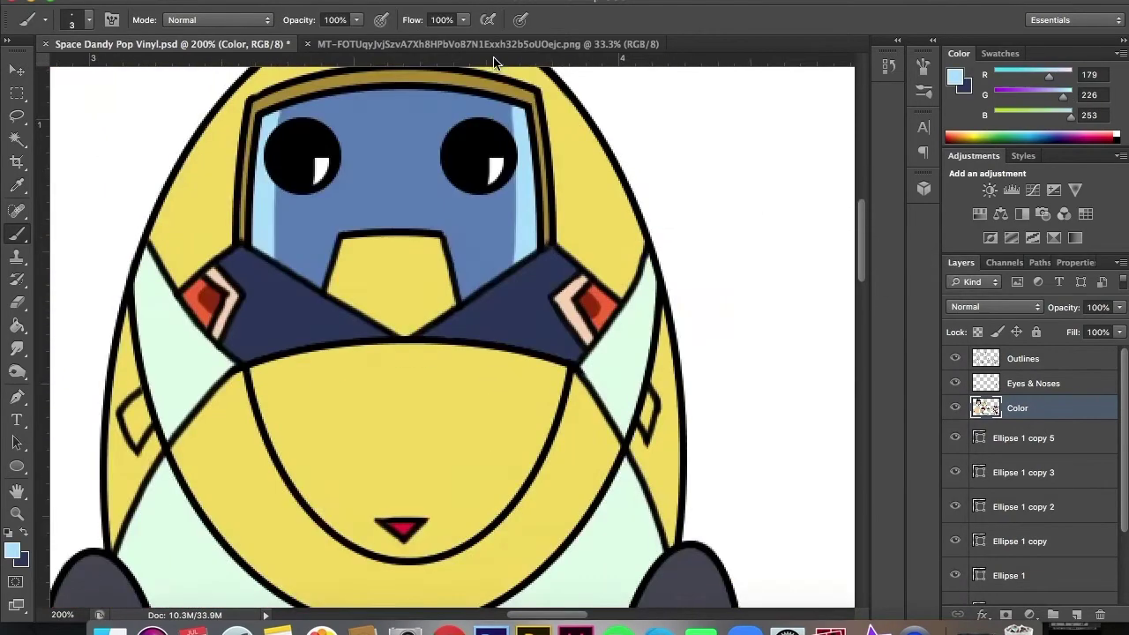
Sample the dark navy, then pick light blue for the bottom ring.
{"action": "key", "text": "ctrl+Tab"}
{"action": "left_click", "coordinate": [429, 291], "text": "alt"}
{"action": "key", "text": "ctrl+Tab"}
{"action": "scroll", "coordinate": [390, 404], "scroll_direction": "down", "scroll_amount": 5}
{"action": "left_click", "coordinate": [13, 550]}
{"action": "left_click", "coordinate": [390, 404]}
{"action": "key", "text": "Return"}
{"action": "key", "text": "ctrl+Tab"}
Sample the grey-green shadow colour, zoom out, and select the Eyes & Noses layer.
{"action": "left_click", "coordinate": [12, 550]}
{"action": "left_click", "coordinate": [415, 440]}
{"action": "key", "text": "Return"}
{"action": "key", "text": "ctrl+Tab"}
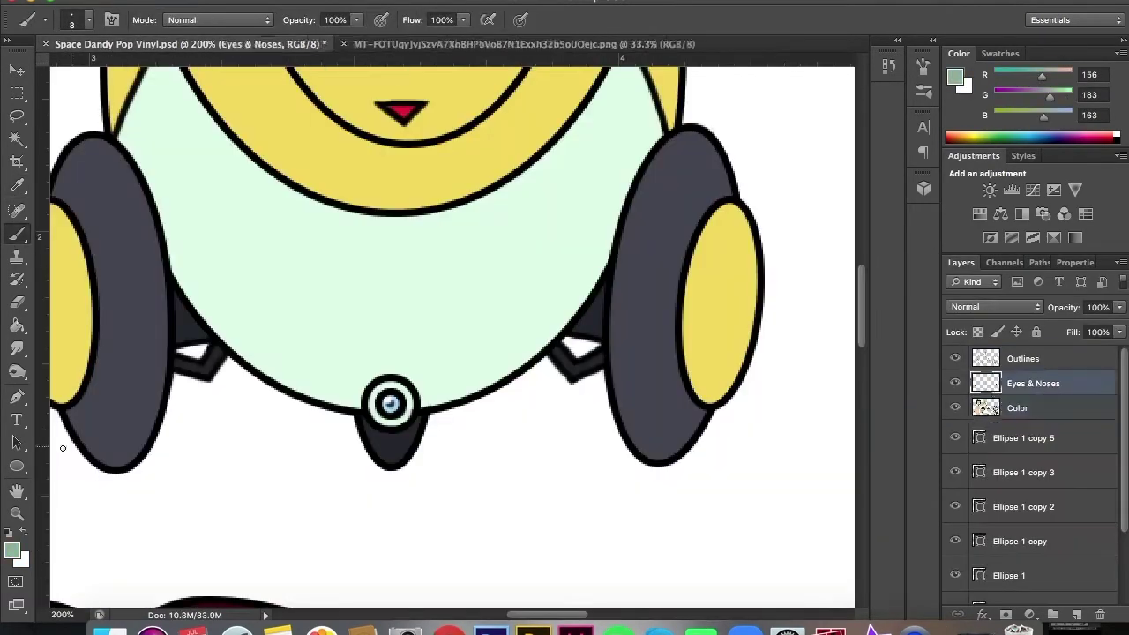
{"action": "key", "text": "u"}
{"action": "left_click", "coordinate": [156, 20]}
{"action": "key", "text": "ctrl+minus"}
Draw an ellipse across the robot's body and erase its upper part, leaving a curved line.
{"action": "left_click_drag", "start_coordinate": [280, 160], "coordinate": [573, 433]}
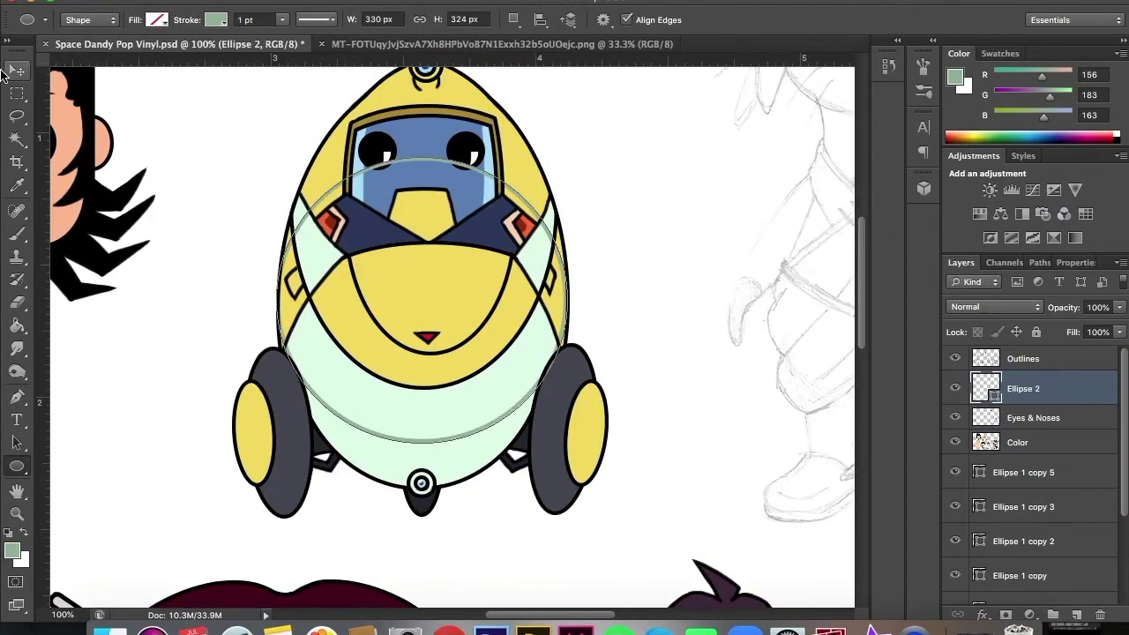
{"action": "left_click", "coordinate": [17, 302]}
{"action": "left_click", "coordinate": [88, 19]}
{"action": "left_click_drag", "start_coordinate": [312, 208], "coordinate": [381, 164]}
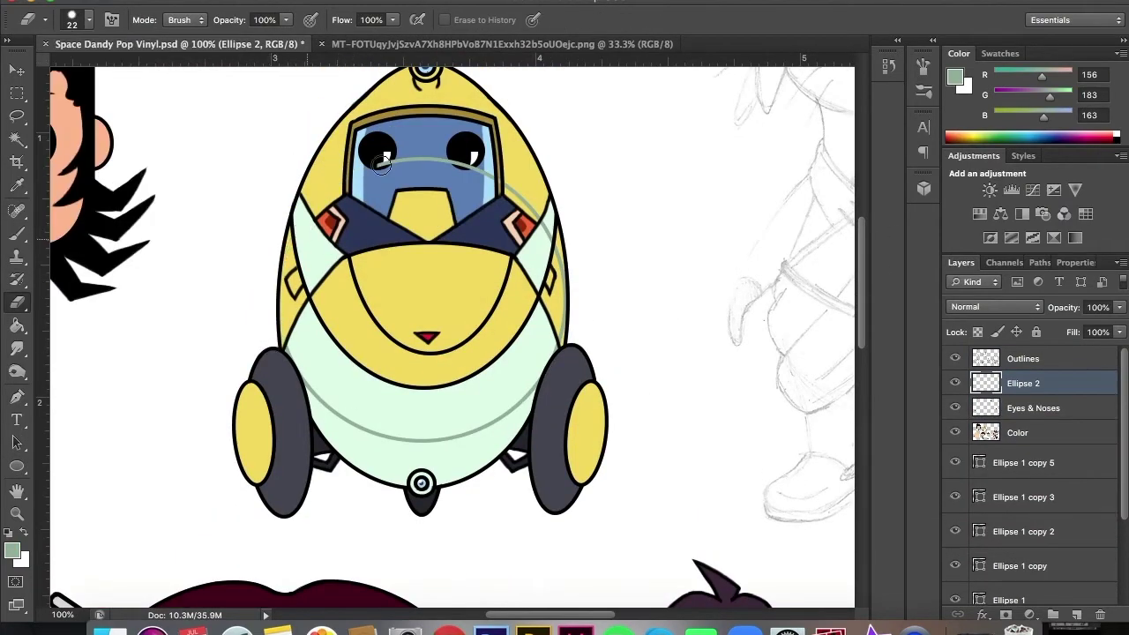
Paint grey-green shadow on the lower-left body with a size-5 bristle brush.
{"action": "key", "text": "b"}
{"action": "left_click", "coordinate": [88, 20]}
{"action": "key", "text": "ctrl+plus"}
{"action": "mouse_move", "coordinate": [211, 503]}
{"action": "left_mouse_down"}
{"action": "mouse_move", "coordinate": [265, 579]}
{"action": "mouse_move", "coordinate": [308, 564]}
{"action": "left_mouse_up"}
{"action": "left_click", "coordinate": [88, 19]}
{"action": "double_click", "coordinate": [160, 181]}
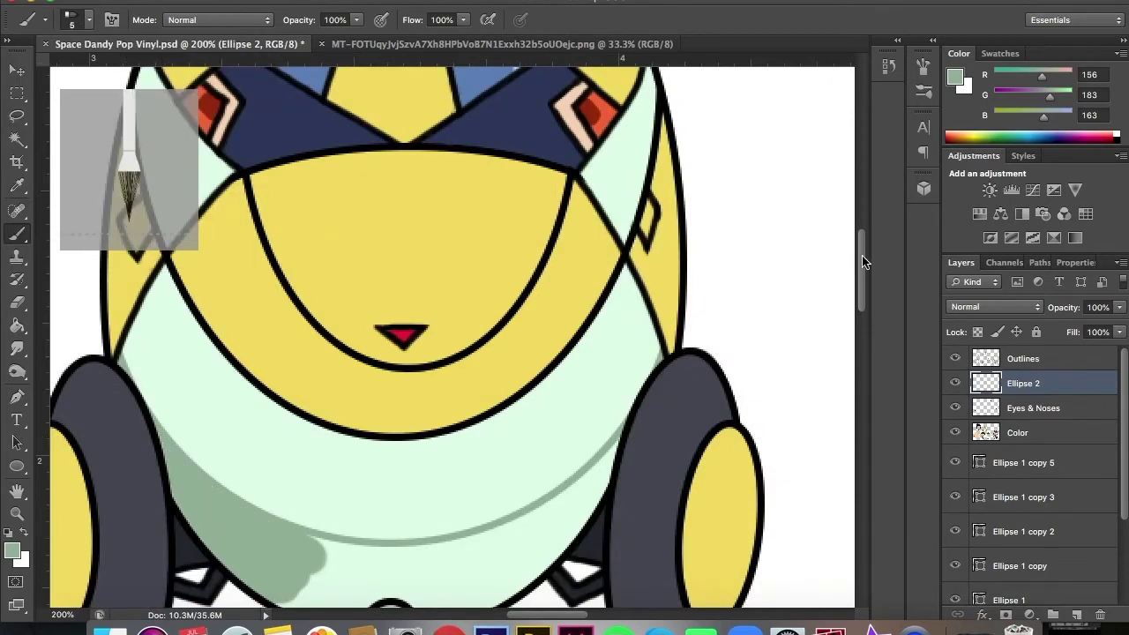
{"action": "scroll", "coordinate": [863, 262], "scroll_direction": "down", "scroll_amount": 5}
{"action": "left_click_drag", "start_coordinate": [295, 347], "coordinate": [390, 379]}
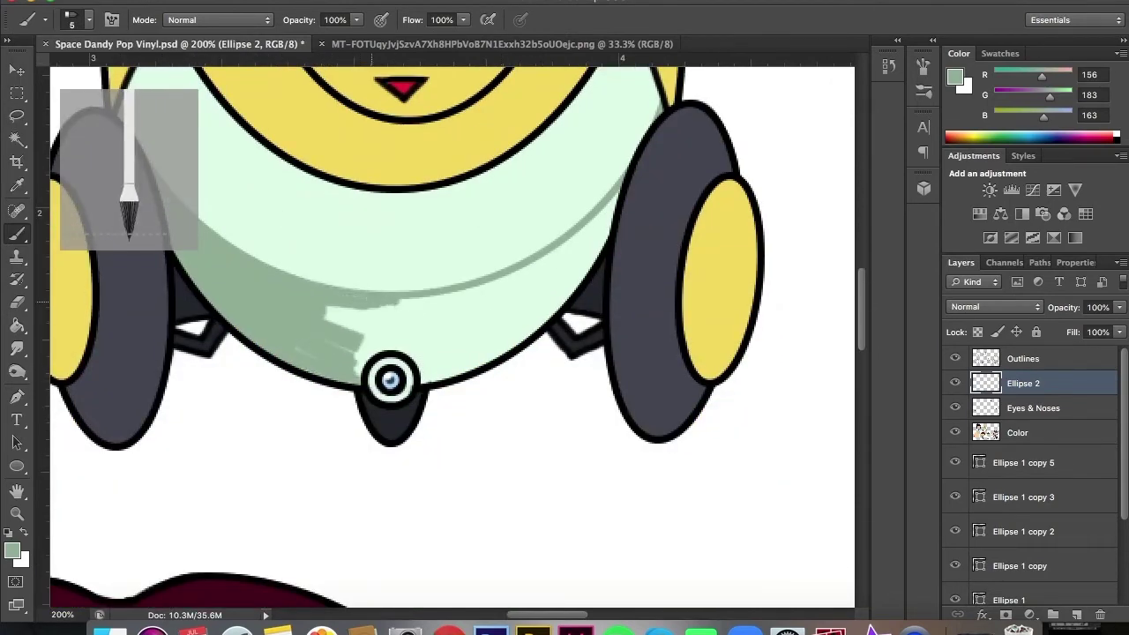
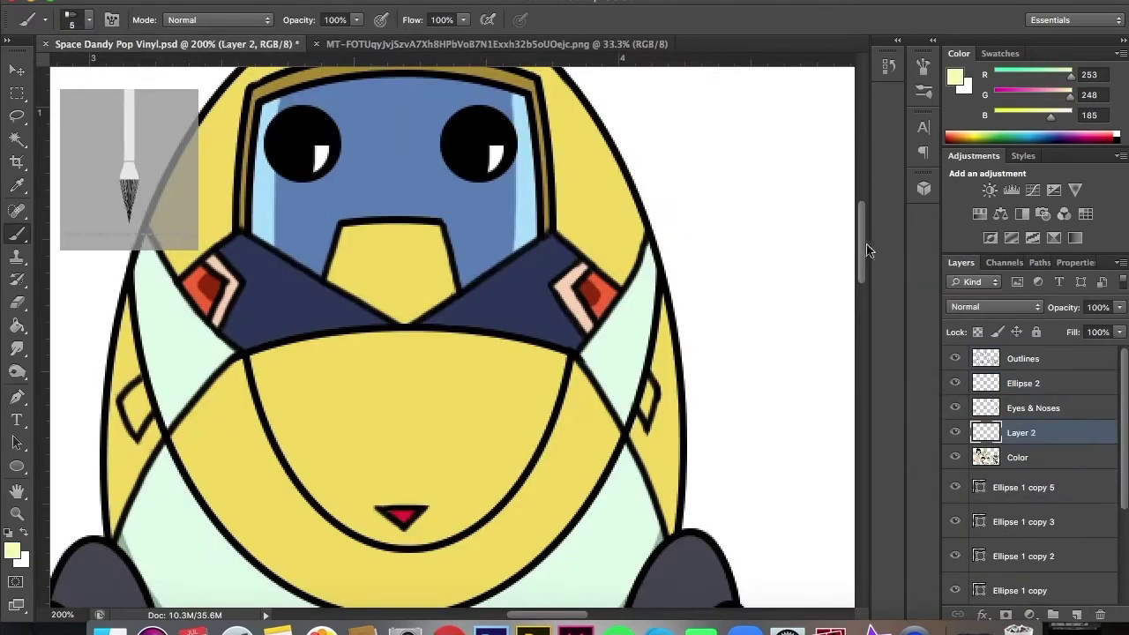
Paint olive shading on both robot wheels with a size-13 brush.
{"action": "scroll", "coordinate": [867, 250], "scroll_direction": "down", "scroll_amount": 5}
{"action": "left_click", "coordinate": [88, 20]}
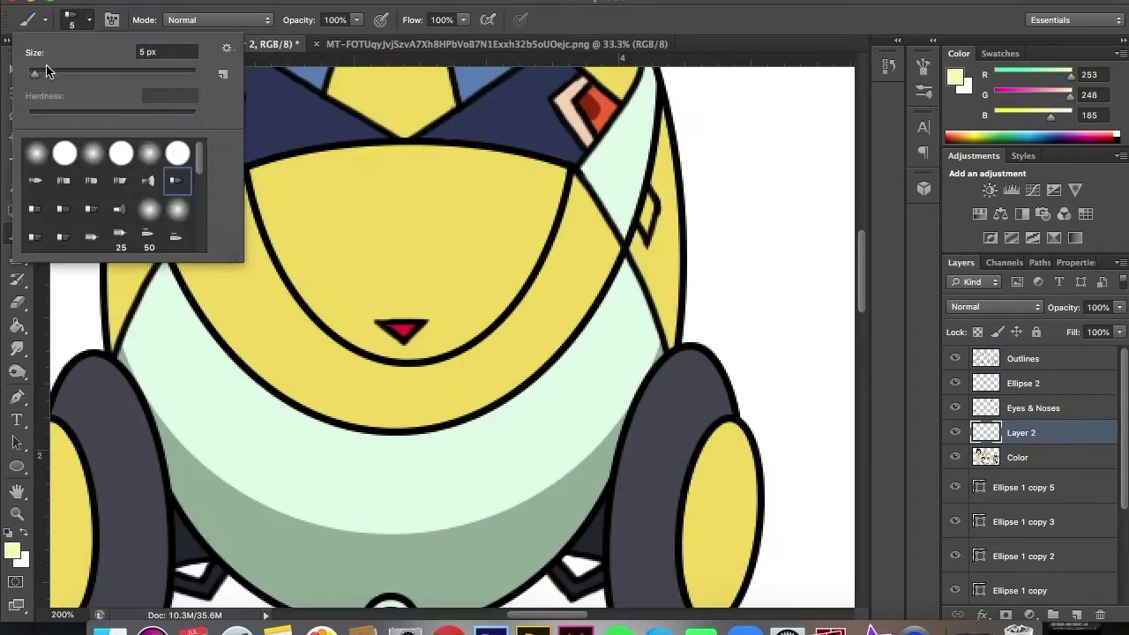
{"action": "left_click_drag", "start_coordinate": [322, 271], "coordinate": [285, 426]}
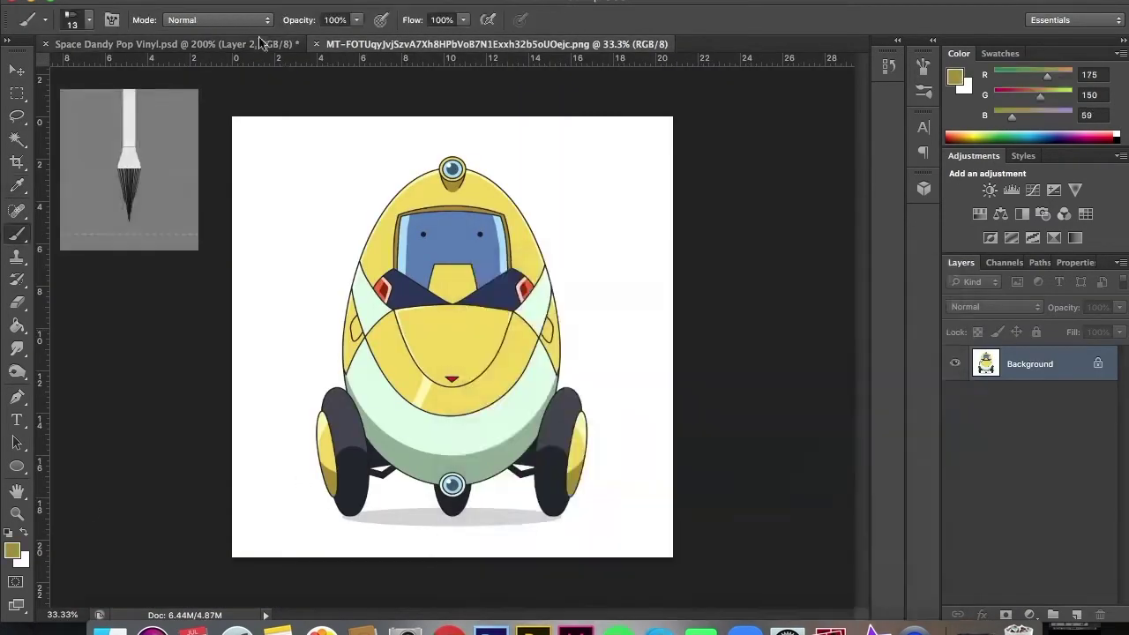
{"action": "left_click", "coordinate": [260, 42]}
{"action": "left_click_drag", "start_coordinate": [109, 402], "coordinate": [162, 451]}
{"action": "left_click_drag", "start_coordinate": [565, 620], "coordinate": [567, 620]}
{"action": "left_click_drag", "start_coordinate": [829, 432], "coordinate": [725, 469]}
Add dark grey shading to the right wheel's inner side.
{"action": "key", "text": "e"}
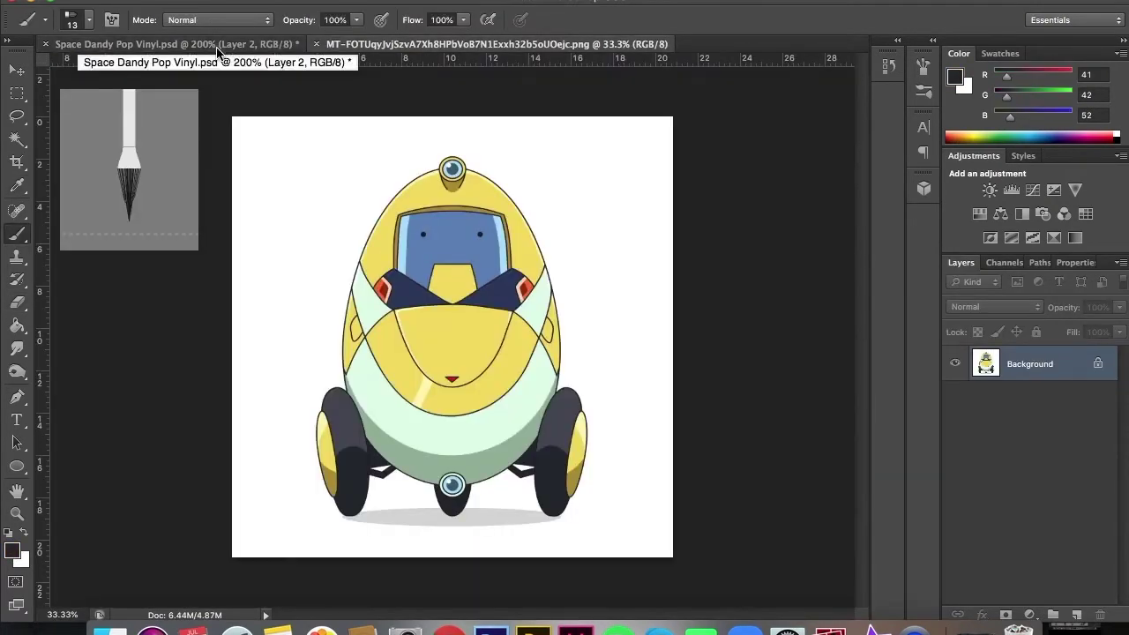
{"action": "left_click", "coordinate": [217, 50]}
{"action": "mouse_move", "coordinate": [494, 368]}
{"action": "left_mouse_down"}
{"action": "mouse_move", "coordinate": [536, 378]}
{"action": "mouse_move", "coordinate": [506, 444]}
{"action": "left_mouse_up"}
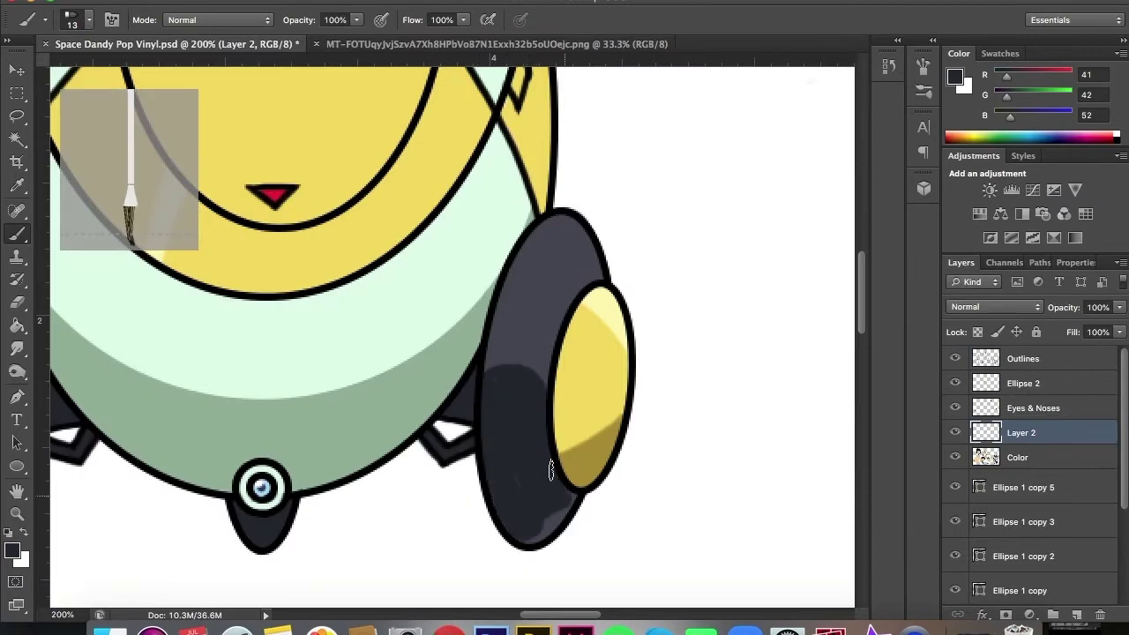
{"action": "left_click_drag", "start_coordinate": [591, 615], "coordinate": [567, 626]}
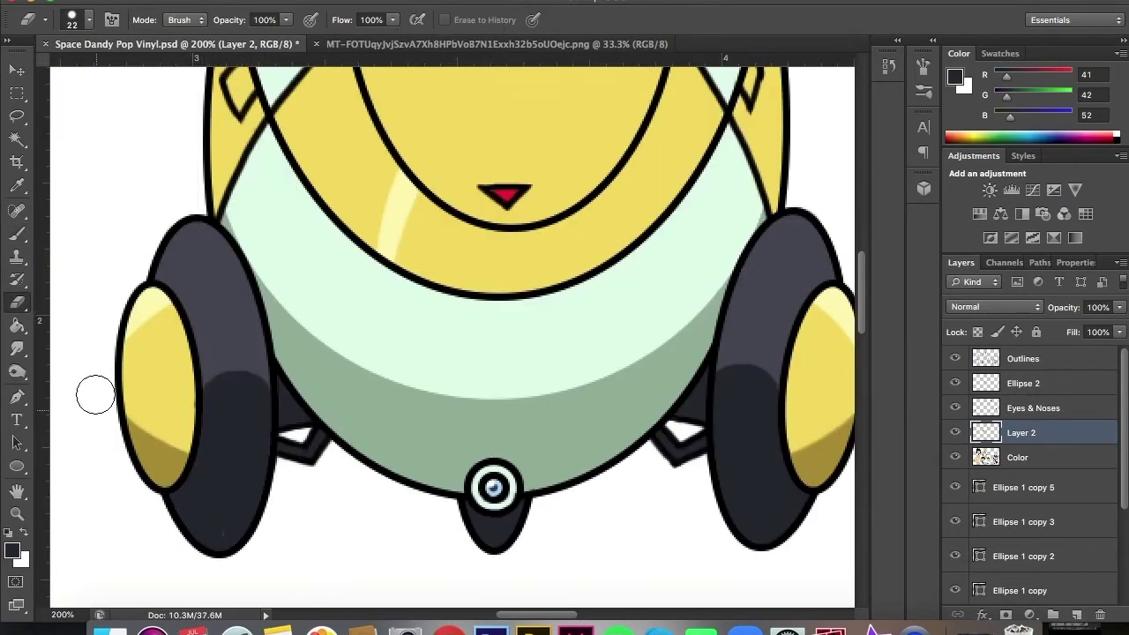
Sample the robot's gold colour as foreground and reduce the brush size.
{"action": "scroll", "coordinate": [868, 223], "scroll_direction": "up", "scroll_amount": 5}
{"action": "key", "text": "super+minus"}
{"action": "left_click", "coordinate": [954, 77]}
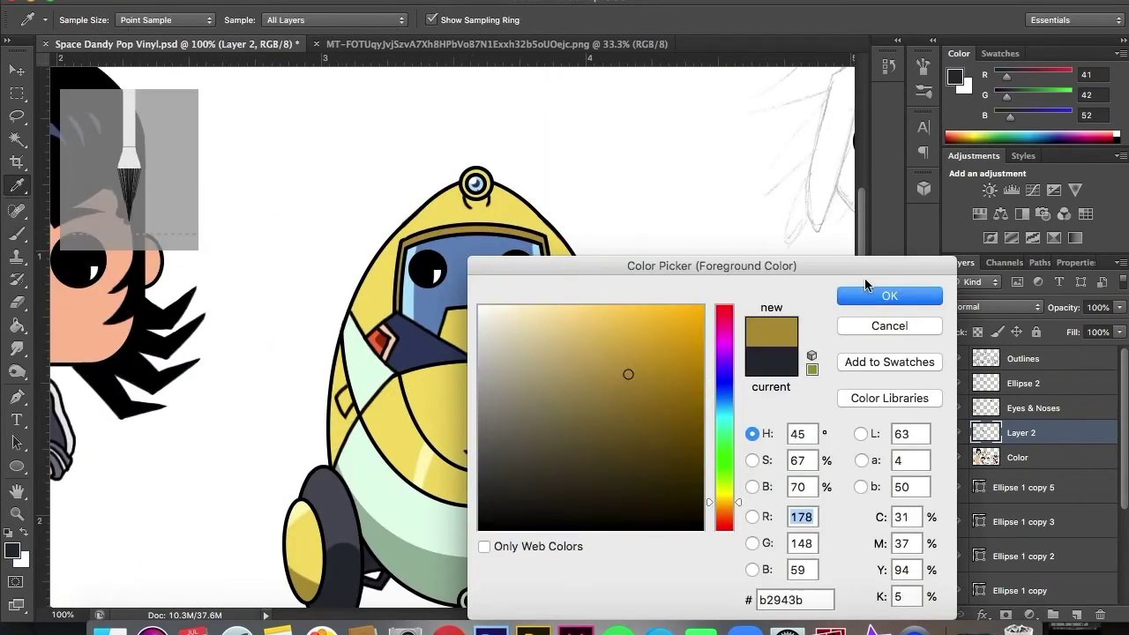
{"action": "left_click", "coordinate": [902, 294]}
{"action": "key", "text": "super+plus"}
{"action": "key", "text": "super+plus"}
{"action": "left_click", "coordinate": [88, 20]}
{"action": "left_click_drag", "start_coordinate": [132, 51], "coordinate": [111, 51]}
{"action": "key", "text": "Return"}
{"action": "key", "text": "e"}
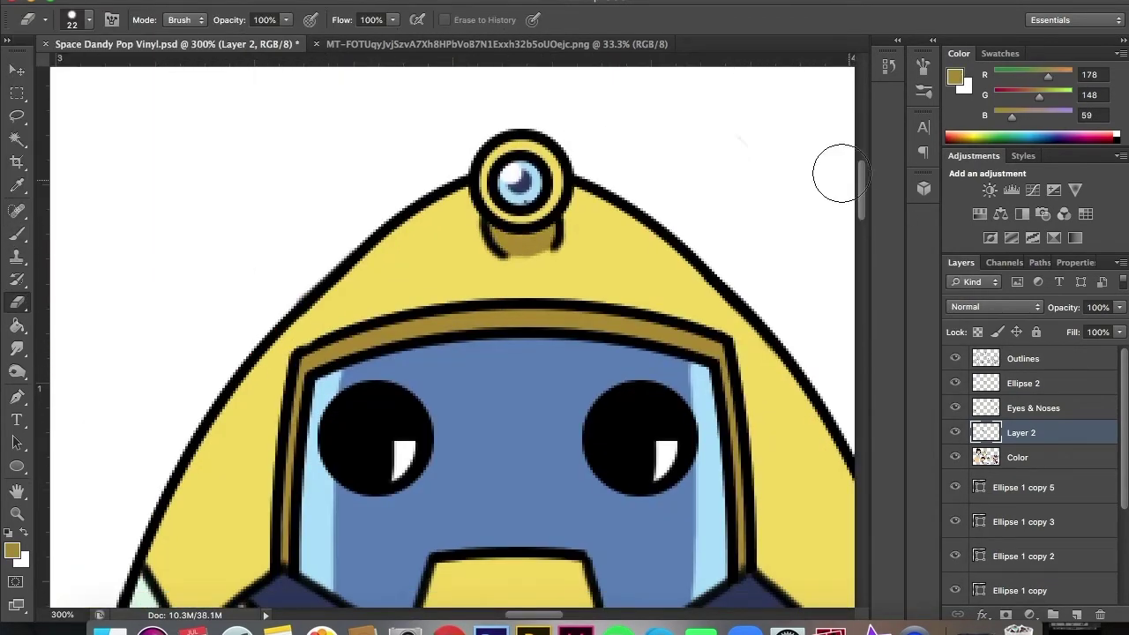
Merge Layer 2 into the Color layer and Ellipse 2 into Outlines.
{"action": "key", "text": "alt+period"}
{"action": "left_click", "coordinate": [1066, 466]}
{"action": "left_click", "coordinate": [1023, 434], "text": "shift"}
{"action": "key", "text": "super+e"}
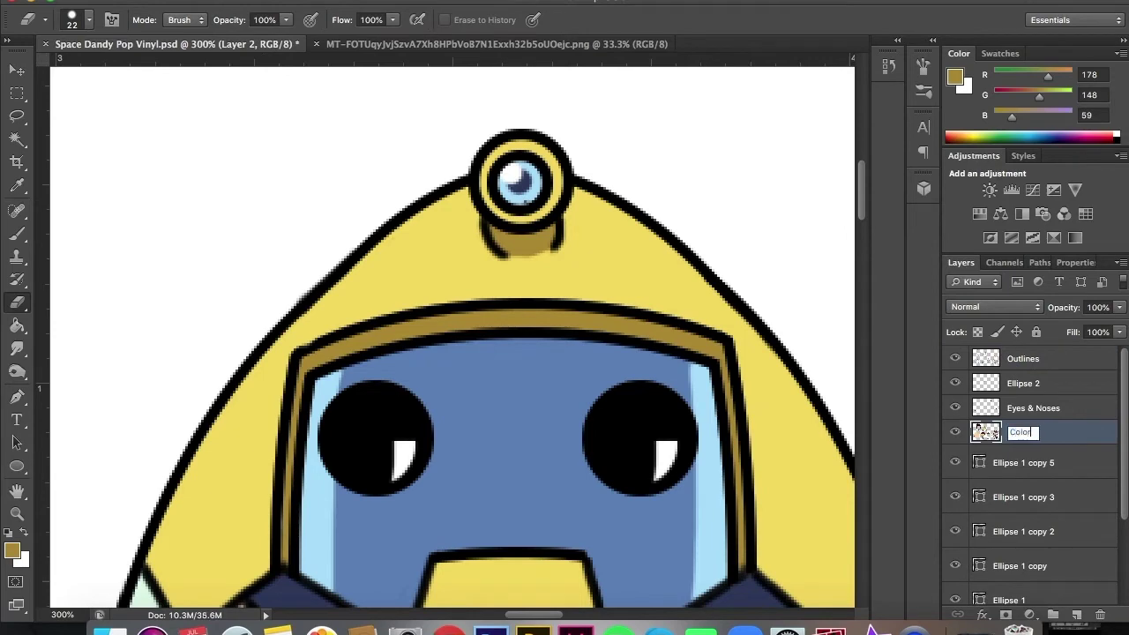
{"action": "left_click", "coordinate": [1023, 358]}
{"action": "left_click", "coordinate": [1023, 383], "text": "shift"}
{"action": "key", "text": "super+e"}
Duplicate the grey shadow ellipse and stretch it wider beneath the robot.
{"action": "left_click", "coordinate": [1014, 438]}
{"action": "key", "text": "super+minus"}
{"action": "key", "text": "super+minus"}
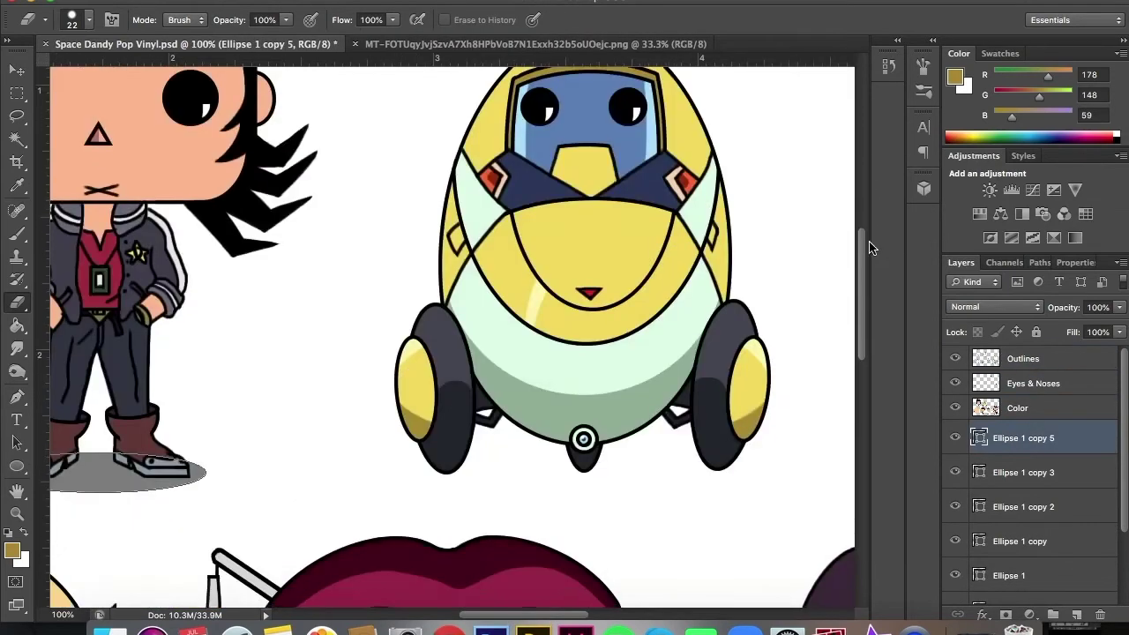
{"action": "key", "text": "super+j"}
{"action": "key", "text": "v"}
{"action": "left_click_drag", "start_coordinate": [133, 473], "coordinate": [584, 476]}
{"action": "key", "text": "super+t"}
{"action": "left_click_drag", "start_coordinate": [656, 477], "coordinate": [743, 479]}
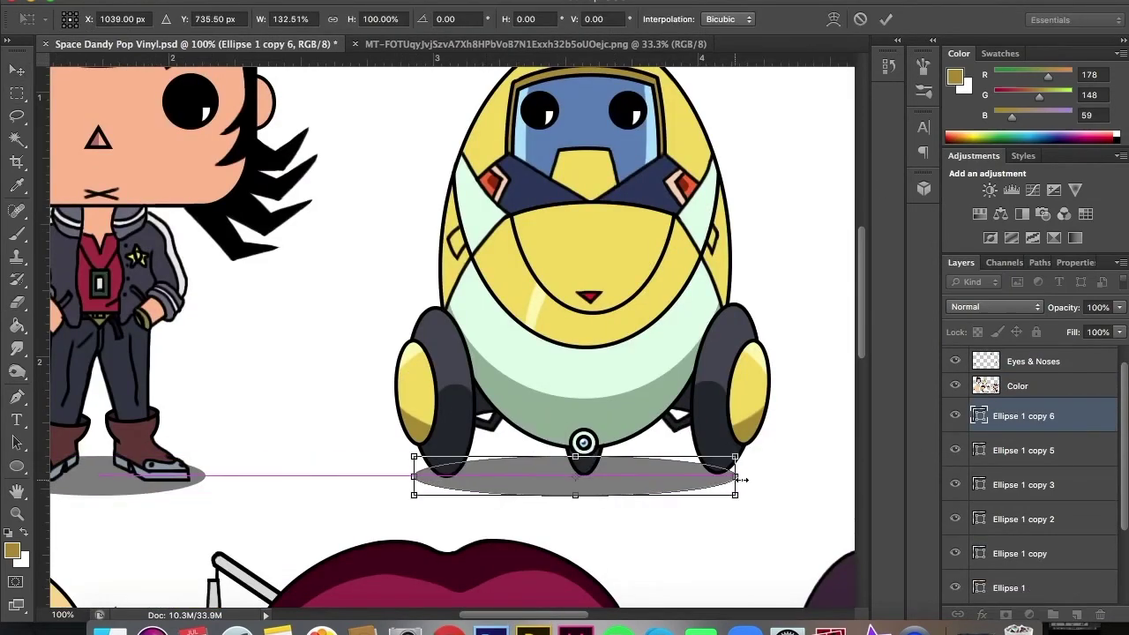
{"action": "key", "text": "Return"}
Select the Outlines layer and fit the whole lineup in view.
{"action": "key", "text": "m"}
{"action": "scroll", "coordinate": [1032, 396], "scroll_direction": "up", "scroll_amount": 2}
{"action": "left_click", "coordinate": [1023, 358]}
{"action": "key", "text": "super+0"}
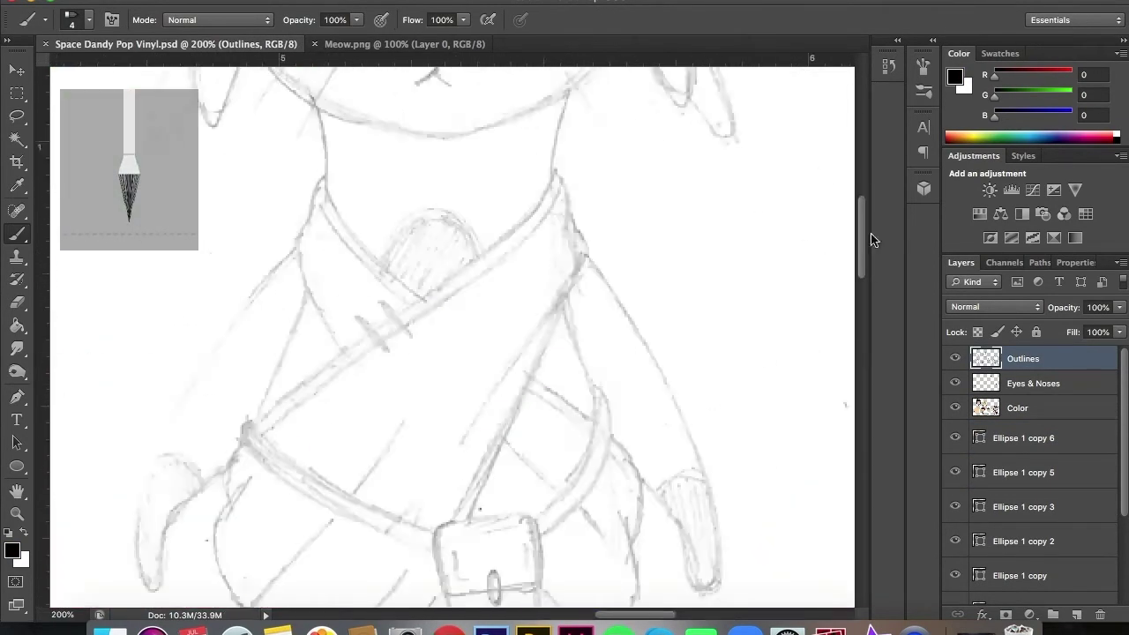
Ink the long left-side line and right hair strands, erasing overshoots with a 4 px eraser.
{"action": "left_click", "coordinate": [419, 356]}
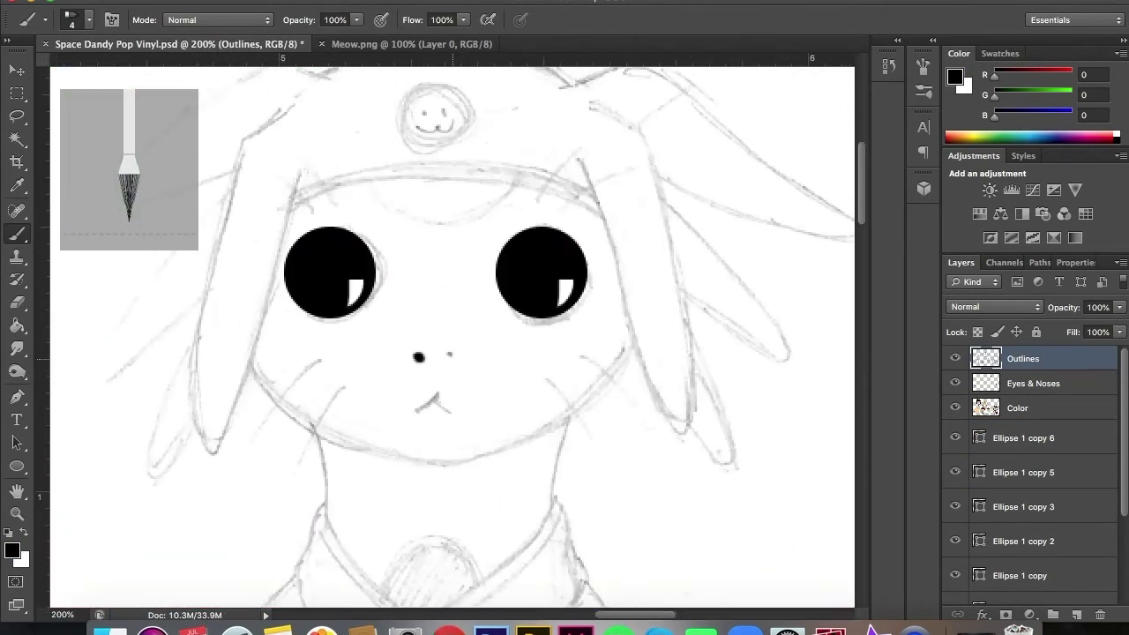
{"action": "left_click_drag", "start_coordinate": [300, 172], "coordinate": [187, 551]}
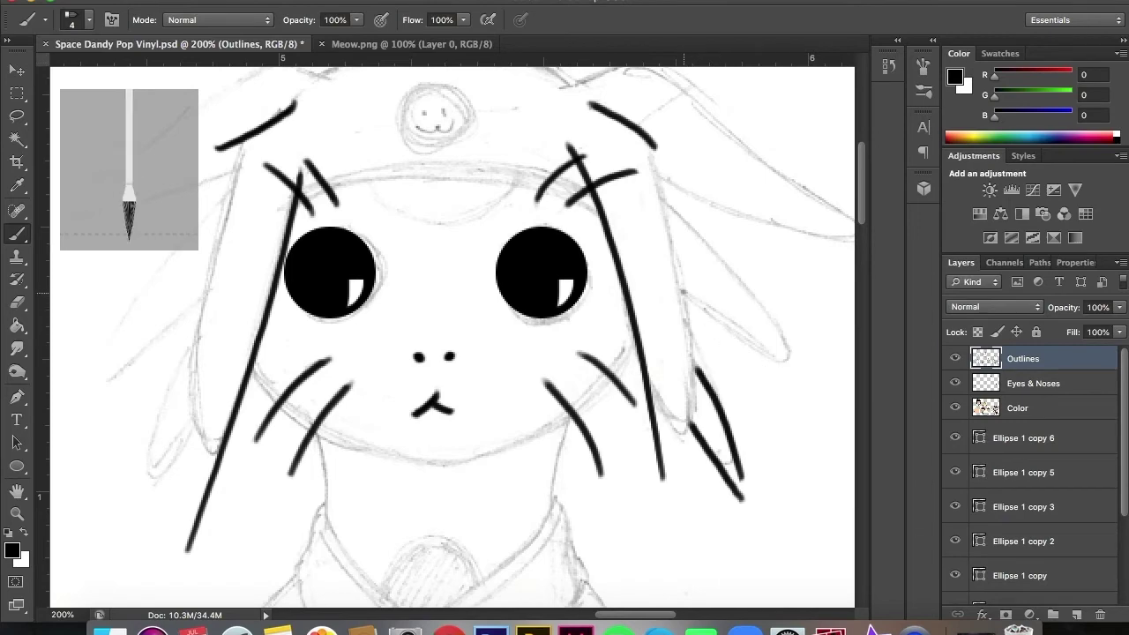
{"action": "key", "text": "ctrl+plus"}
{"action": "left_click_drag", "start_coordinate": [494, 362], "coordinate": [525, 353]}
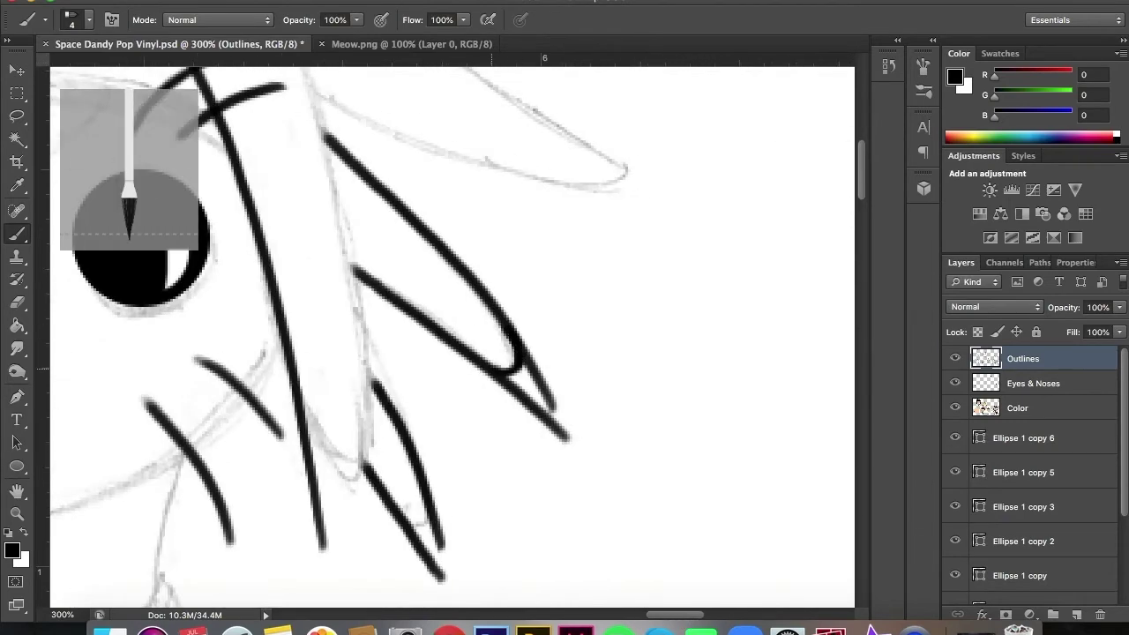
{"action": "left_click_drag", "start_coordinate": [365, 390], "coordinate": [361, 466]}
{"action": "left_click", "coordinate": [88, 20]}
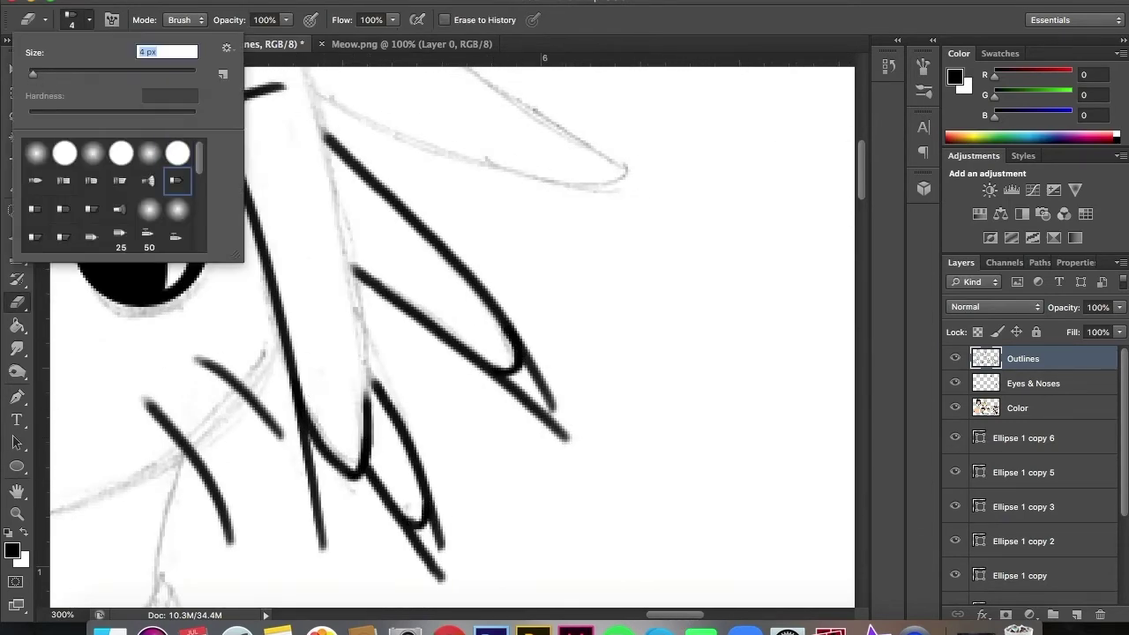
{"action": "key", "text": "e"}
{"action": "left_click_drag", "start_coordinate": [299, 404], "coordinate": [319, 547]}
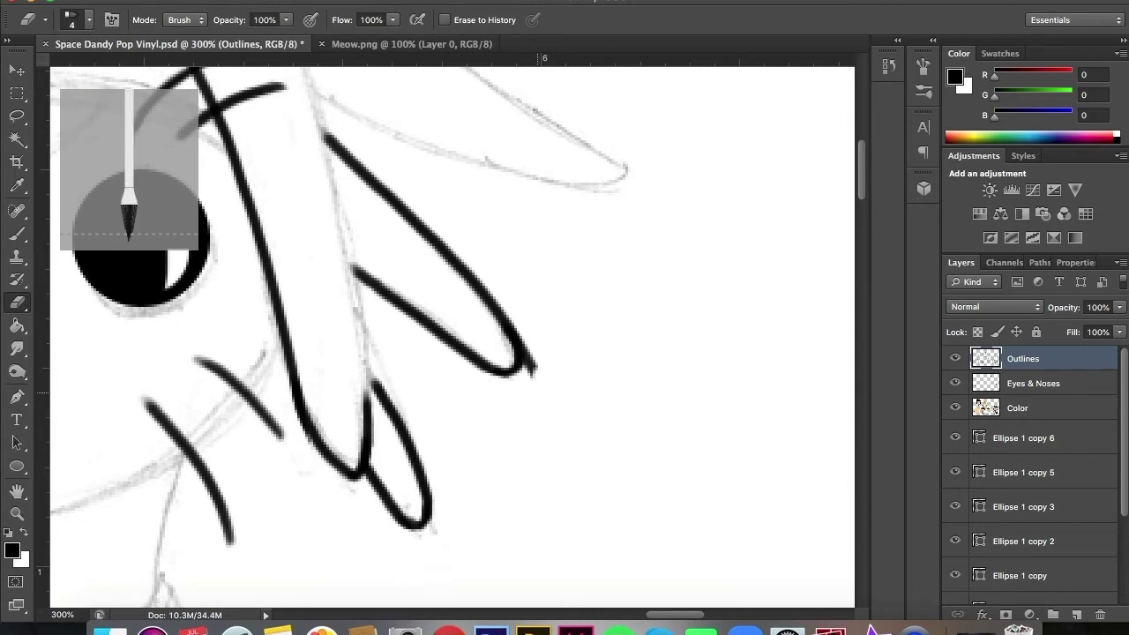
{"action": "left_click_drag", "start_coordinate": [529, 365], "coordinate": [540, 386]}
Clean up a stroke near the eye and ink the long line of the right ear.
{"action": "key", "text": "b"}
{"action": "scroll", "coordinate": [459, 494], "scroll_direction": "up", "scroll_amount": 5}
{"action": "left_click", "coordinate": [25, 305]}
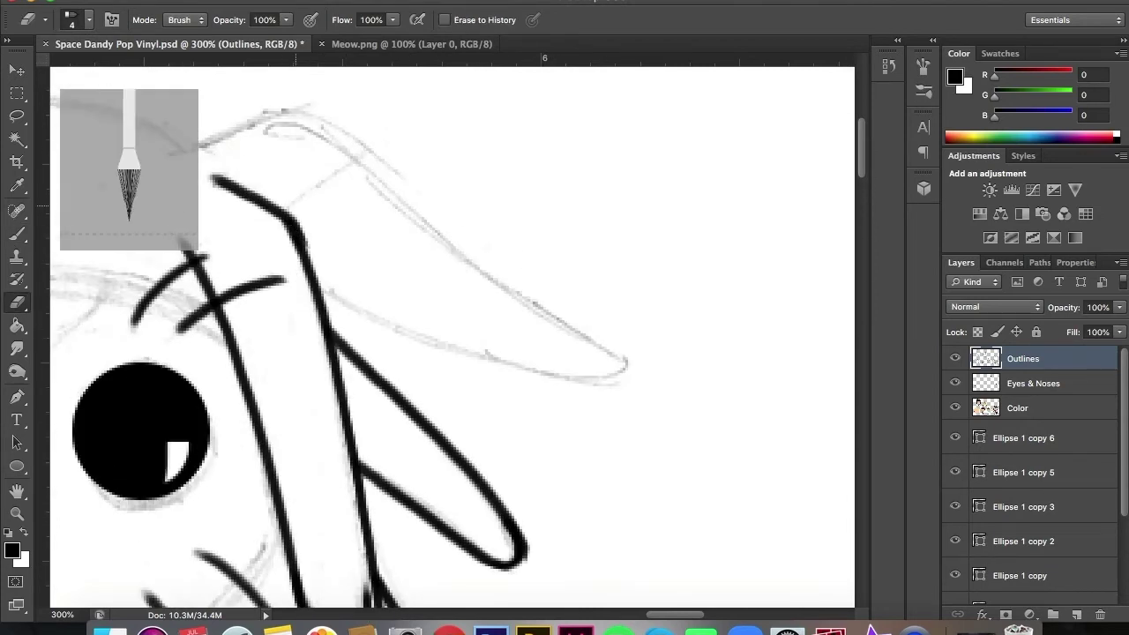
{"action": "scroll", "coordinate": [450, 353], "scroll_direction": "down", "scroll_amount": 4}
{"action": "key", "text": "b"}
{"action": "left_click_drag", "start_coordinate": [316, 149], "coordinate": [731, 256]}
{"action": "scroll", "coordinate": [529, 264], "scroll_direction": "up", "scroll_amount": 4}
{"action": "left_click_drag", "start_coordinate": [379, 192], "coordinate": [755, 419]}
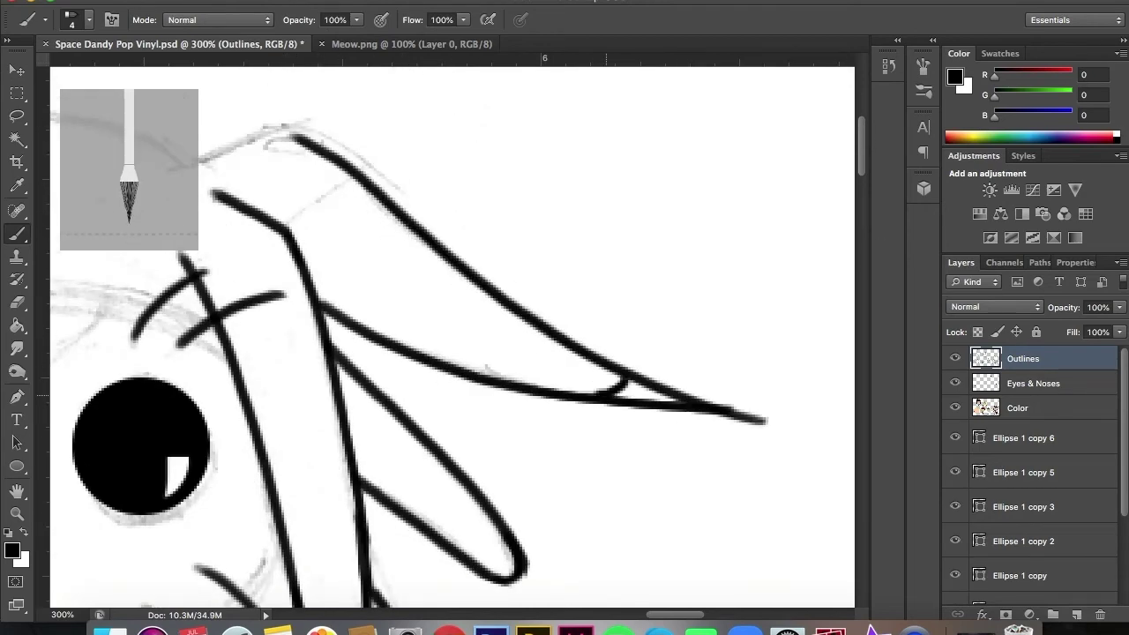
Ink the right ear's outer edge and tip, erasing the stroke's stray end.
{"action": "key", "text": "e"}
{"action": "left_click_drag", "start_coordinate": [622, 399], "coordinate": [577, 403]}
{"action": "scroll", "coordinate": [450, 335], "scroll_direction": "up", "scroll_amount": 3}
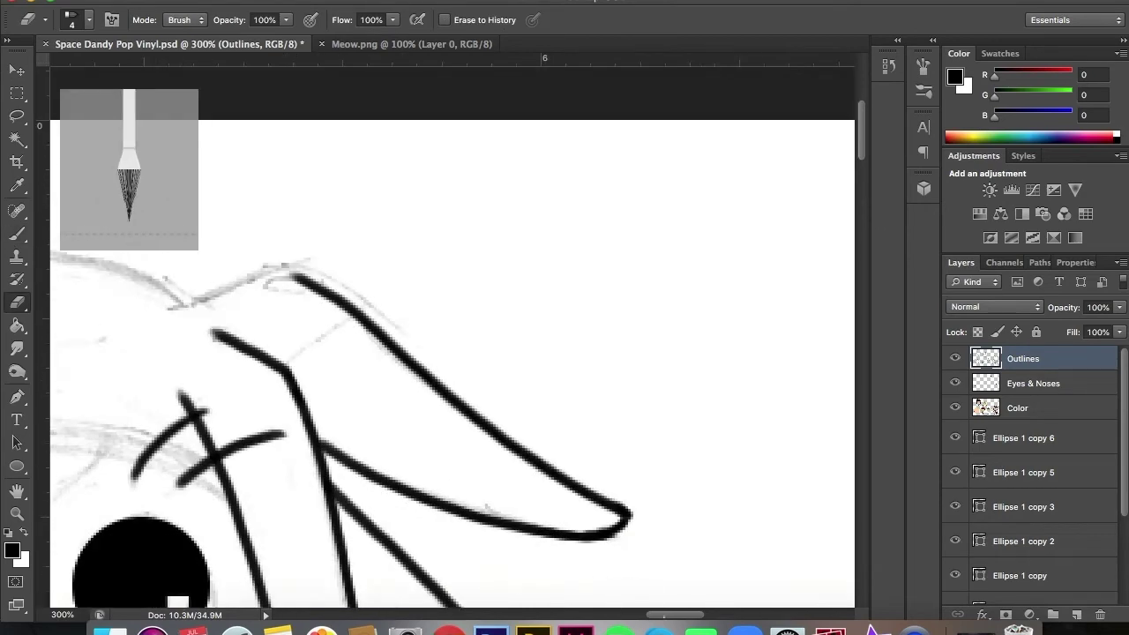
{"action": "scroll", "coordinate": [449, 335], "scroll_direction": "left", "scroll_amount": 5}
{"action": "key", "text": "b"}
{"action": "left_click_drag", "start_coordinate": [450, 313], "coordinate": [587, 265]}
{"action": "key", "text": "e"}
{"action": "left_click_drag", "start_coordinate": [446, 314], "coordinate": [464, 309]}
{"action": "key", "text": "b"}
Add a black dot on the forehead badge and more head strokes, erasing overshoots.
{"action": "left_click", "coordinate": [268, 344]}
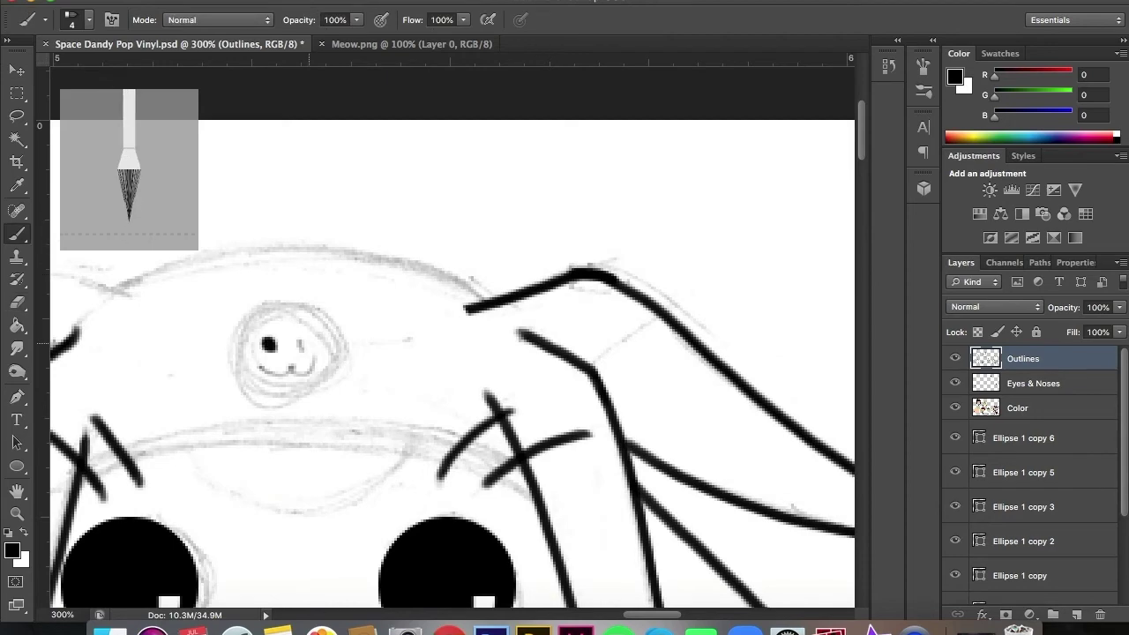
{"action": "left_click_drag", "start_coordinate": [649, 615], "coordinate": [617, 615]}
{"action": "left_click_drag", "start_coordinate": [503, 272], "coordinate": [50, 528]}
{"action": "mouse_move", "coordinate": [438, 432]}
{"action": "left_mouse_down"}
{"action": "mouse_move", "coordinate": [133, 494]}
{"action": "mouse_move", "coordinate": [122, 519]}
{"action": "mouse_move", "coordinate": [40, 528]}
{"action": "left_mouse_up"}
{"action": "key", "text": "e"}
{"action": "left_click_drag", "start_coordinate": [639, 615], "coordinate": [619, 615]}
{"action": "key", "text": "b"}
{"action": "left_click_drag", "start_coordinate": [862, 133], "coordinate": [864, 185]}
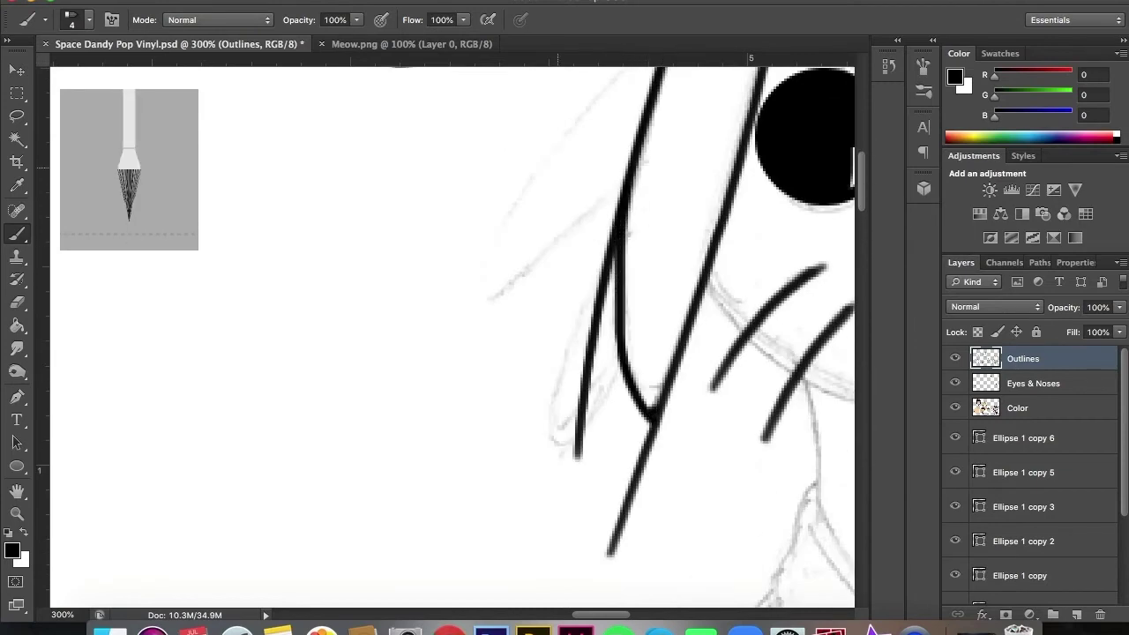
{"action": "key", "text": "e"}
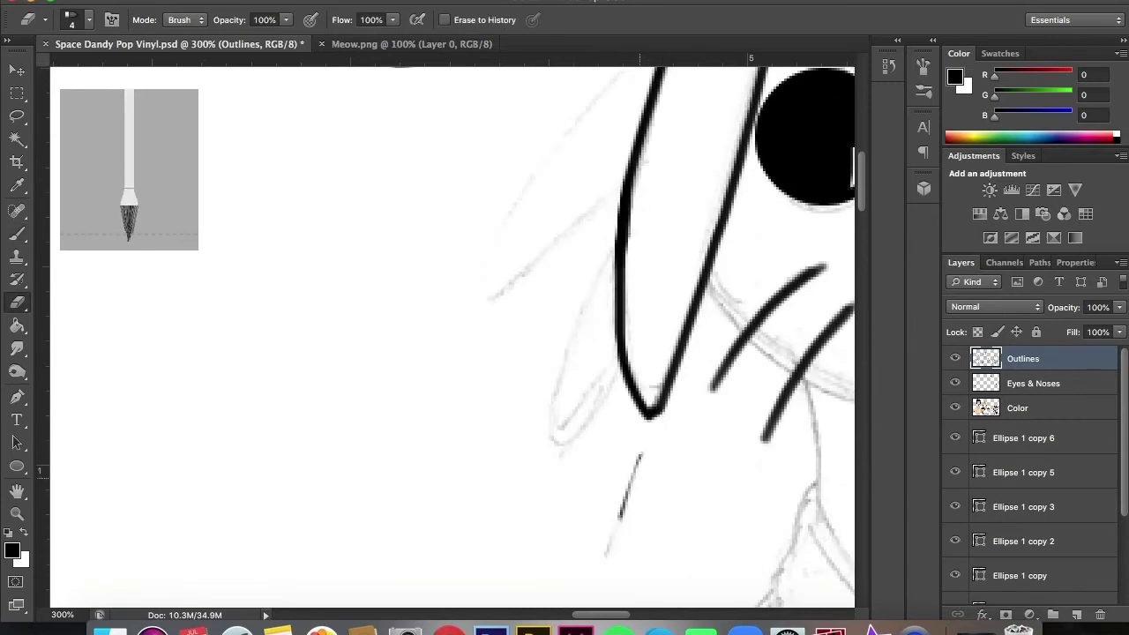
{"action": "key", "text": "b"}
Ink the left ear's outer and inner lines plus hair strands down the left side.
{"action": "left_click_drag", "start_coordinate": [623, 180], "coordinate": [384, 384]}
{"action": "left_click_drag", "start_coordinate": [615, 238], "coordinate": [573, 342]}
{"action": "left_click_drag", "start_coordinate": [623, 360], "coordinate": [536, 513]}
{"action": "left_click_drag", "start_coordinate": [613, 78], "coordinate": [464, 313]}
{"action": "key", "text": "e"}
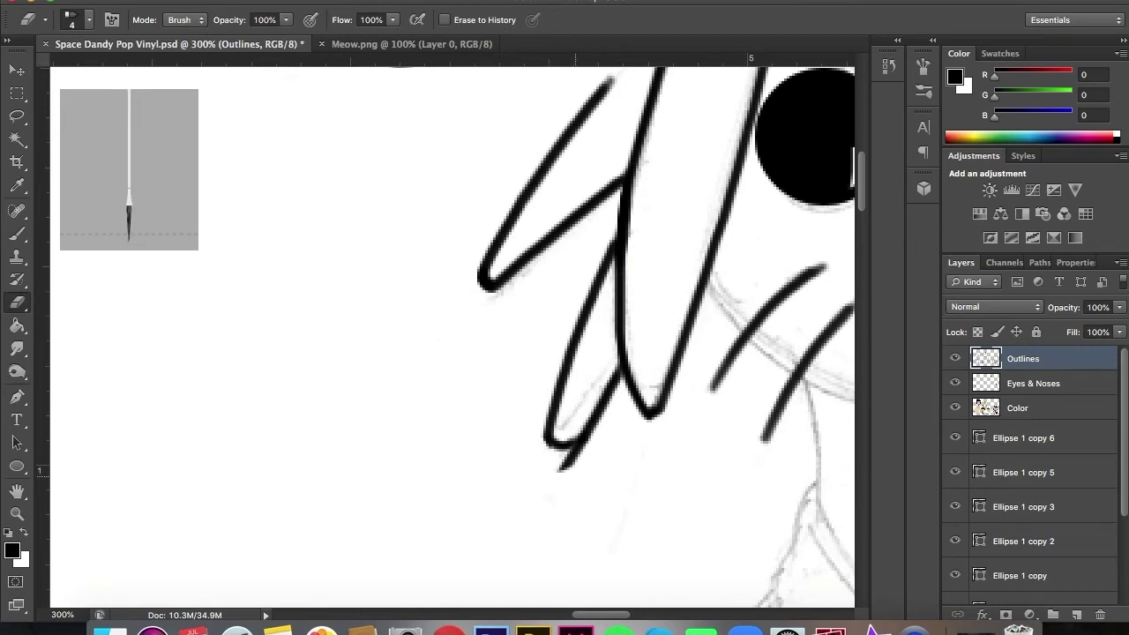
{"action": "scroll", "coordinate": [451, 335], "scroll_direction": "up", "scroll_amount": 2}
{"action": "scroll", "coordinate": [452, 335], "scroll_direction": "up", "scroll_amount": 3}
{"action": "key", "text": "b"}
{"action": "left_click_drag", "start_coordinate": [670, 225], "coordinate": [602, 311]}
{"action": "key", "text": "e"}
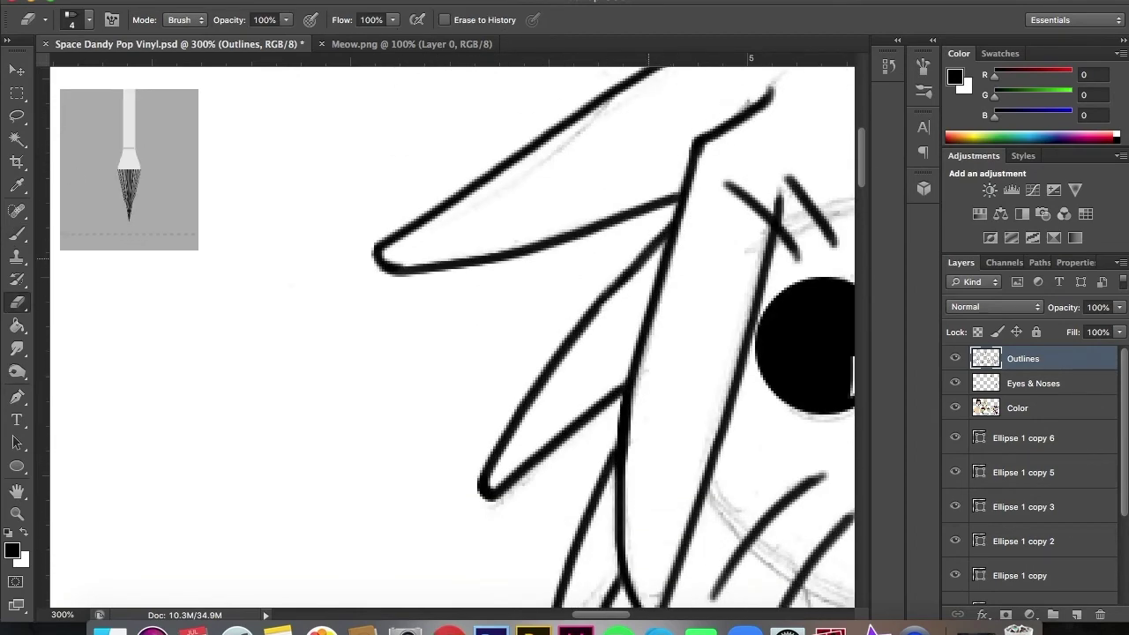
{"action": "scroll", "coordinate": [452, 335], "scroll_direction": "right", "scroll_amount": 3}
Draw an ellipse around the forehead smiley.
{"action": "key", "text": "alt+bracketleft"}
{"action": "key", "text": "u"}
{"action": "scroll", "coordinate": [452, 336], "scroll_direction": "up", "scroll_amount": 3}
{"action": "left_click_drag", "start_coordinate": [456, 182], "coordinate": [569, 294]}
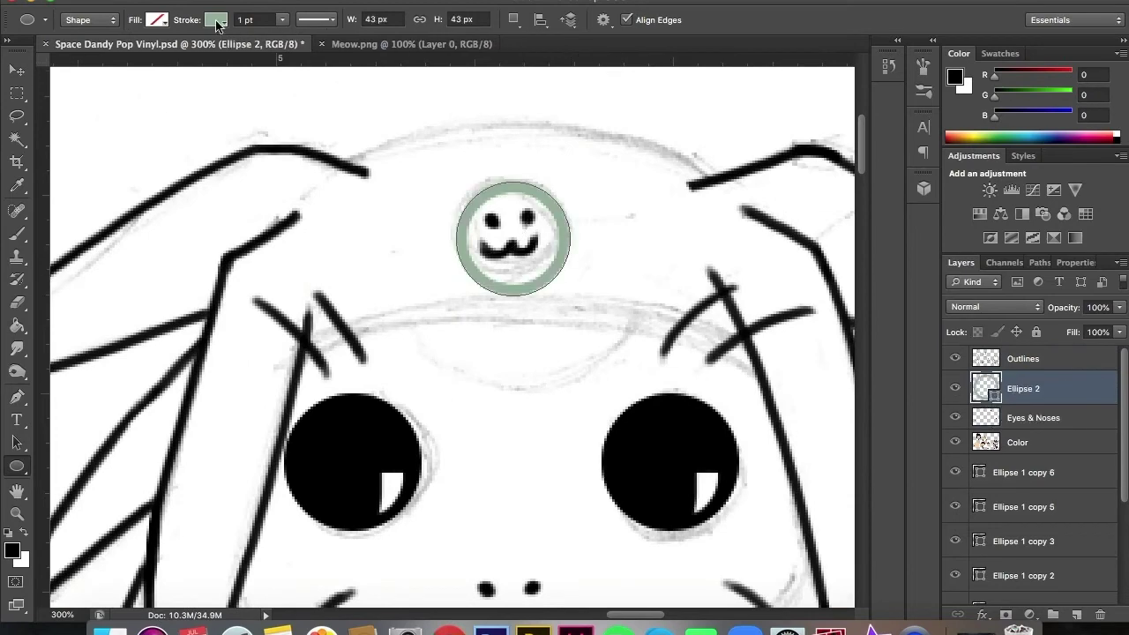
Duplicate the smiley circle and stretch the copy into a wide hat oval.
{"action": "key", "text": "v"}
{"action": "key", "text": "ctrl+j"}
{"action": "key", "text": "ctrl+t"}
{"action": "mouse_move", "coordinate": [569, 238]}
{"action": "left_mouse_down"}
{"action": "mouse_move", "coordinate": [491, 297]}
{"action": "mouse_move", "coordinate": [620, 145]}
{"action": "mouse_move", "coordinate": [642, 320]}
{"action": "left_mouse_up"}
{"action": "key", "text": "Return"}
Duplicate the hat oval, move it down over the eyes and widen it into a double brim.
{"action": "key", "text": "ctrl+j"}
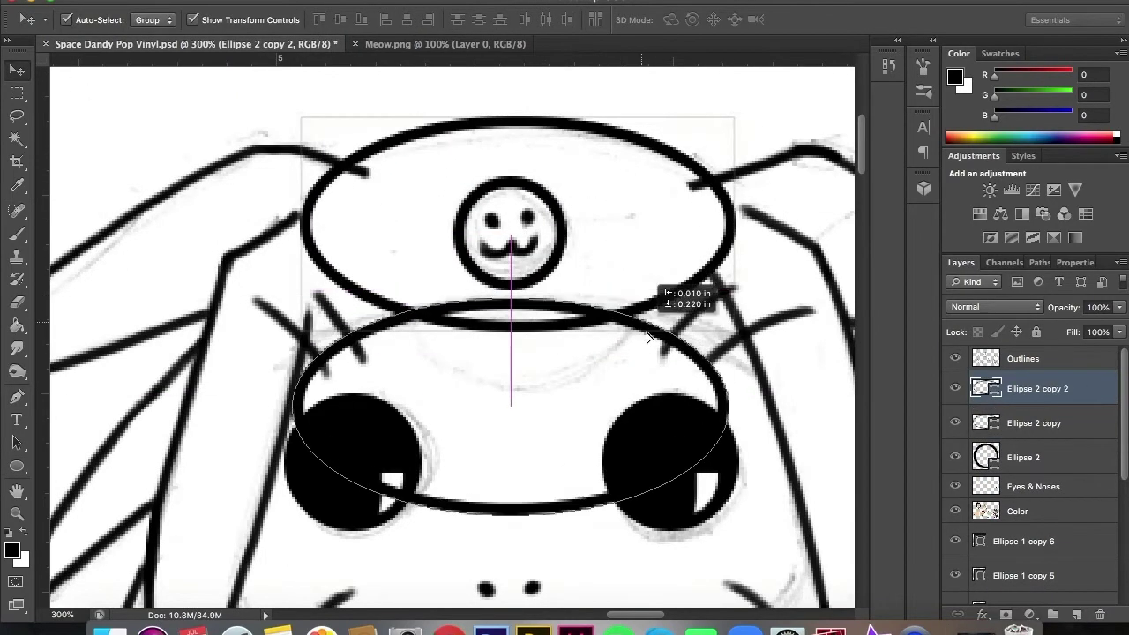
{"action": "key", "text": "ctrl+t"}
{"action": "left_click_drag", "start_coordinate": [297, 399], "coordinate": [240, 399]}
{"action": "left_click_drag", "start_coordinate": [727, 399], "coordinate": [812, 420]}
{"action": "left_click", "coordinate": [886, 19]}
{"action": "left_click_drag", "start_coordinate": [1031, 388], "coordinate": [1078, 604]}
Rasterize the oval copies and erase their lower and left arcs with an 8 px eraser.
{"action": "key", "text": "e"}
{"action": "left_click", "coordinate": [327, 209]}
{"action": "key", "text": "Return"}
{"action": "left_click", "coordinate": [72, 19]}
{"action": "key", "text": "Return"}
{"action": "left_click_drag", "start_coordinate": [275, 387], "coordinate": [745, 477]}
{"action": "left_click", "coordinate": [1018, 419]}
{"action": "left_click", "coordinate": [768, 353]}
{"action": "key", "text": "Return"}
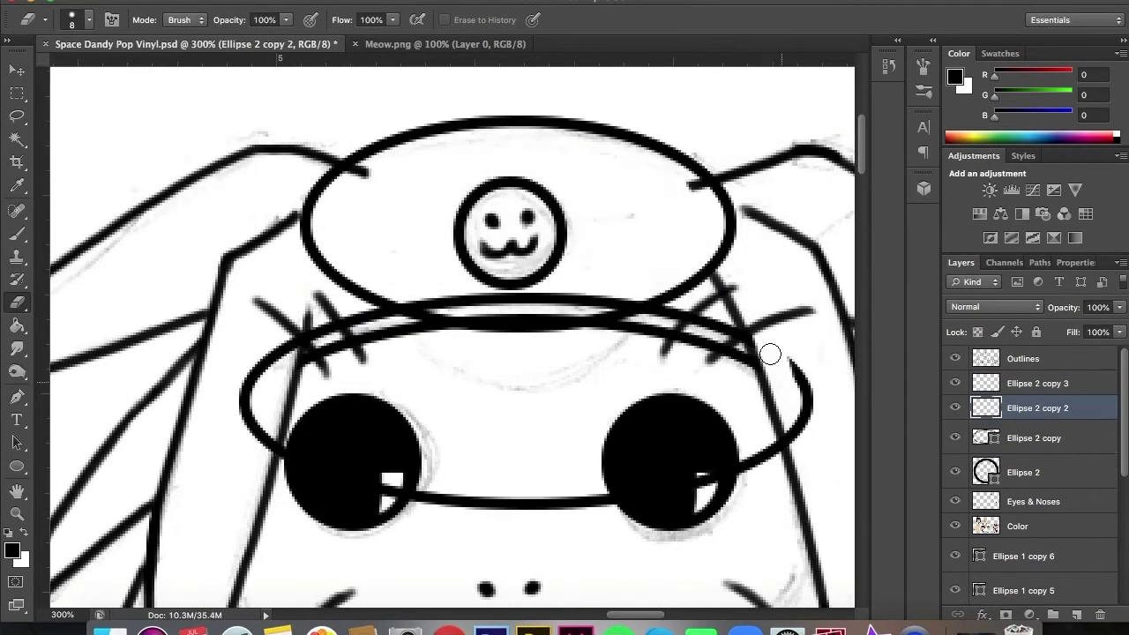
{"action": "left_click_drag", "start_coordinate": [768, 352], "coordinate": [285, 465]}
{"action": "key", "text": "alt+bracketleft"}
{"action": "left_click_drag", "start_coordinate": [309, 167], "coordinate": [335, 270]}
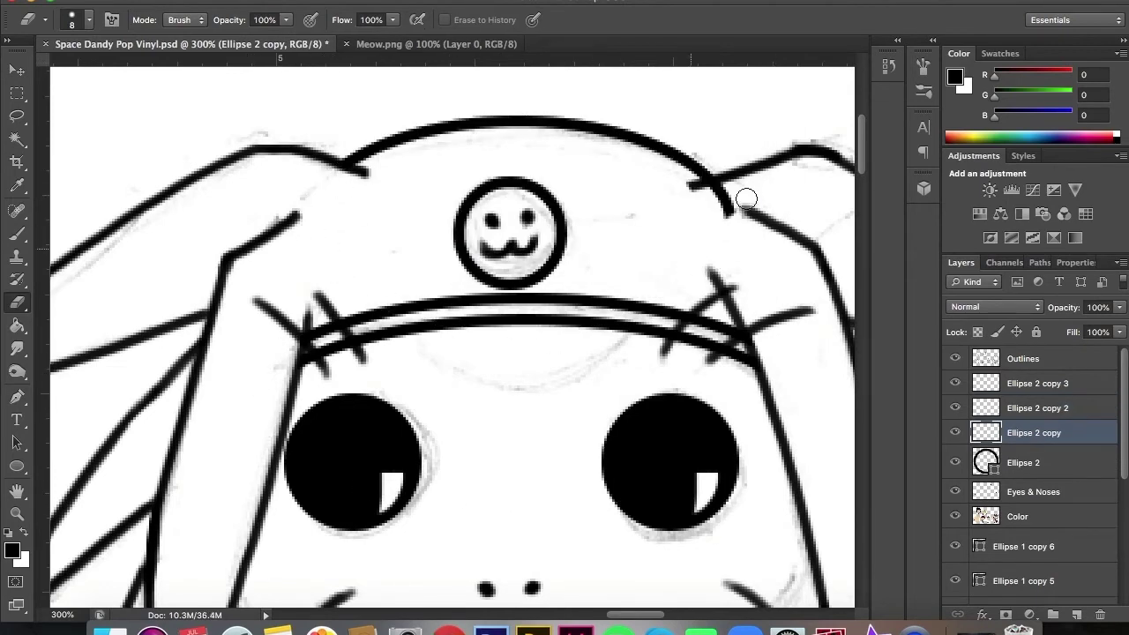
Merge the ellipse layers into the Outlines layer.
{"action": "left_click", "coordinate": [1023, 358], "text": "shift"}
{"action": "key", "text": "ctrl+e"}
{"action": "left_click_drag", "start_coordinate": [862, 146], "coordinate": [861, 229]}
Draw a new black-stroked ellipse around the cat's face.
{"action": "key", "text": "u"}
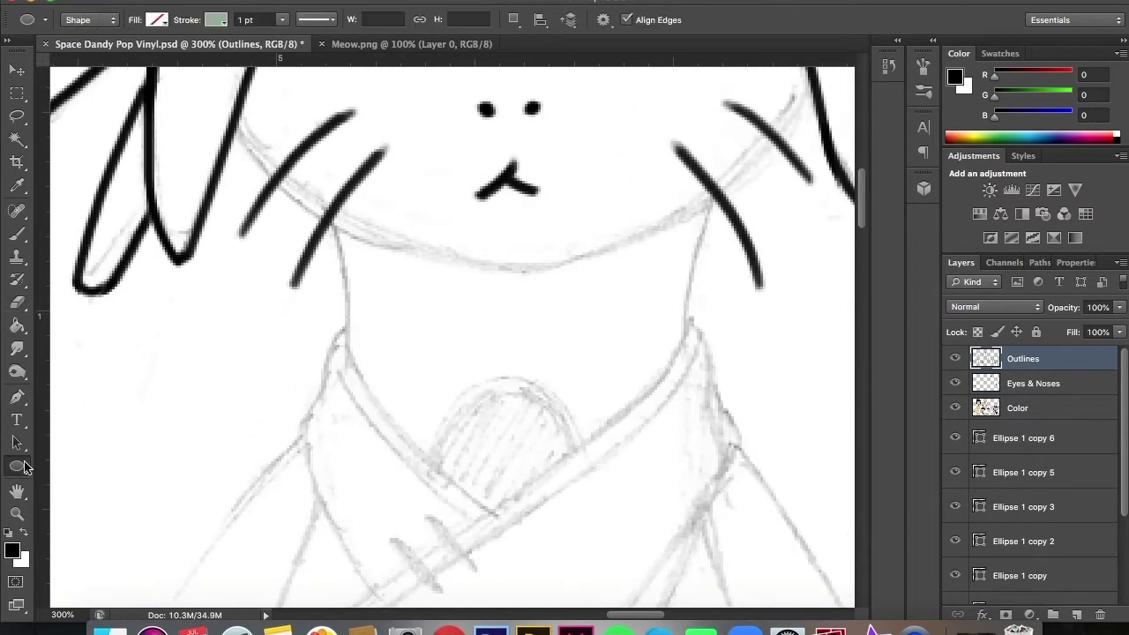
{"action": "scroll", "coordinate": [119, 270], "scroll_direction": "up", "scroll_amount": 3}
{"action": "left_click", "coordinate": [215, 20]}
{"action": "left_click_drag", "start_coordinate": [239, 156], "coordinate": [736, 441]}
{"action": "scroll", "coordinate": [615, 330], "scroll_direction": "up", "scroll_amount": 3}
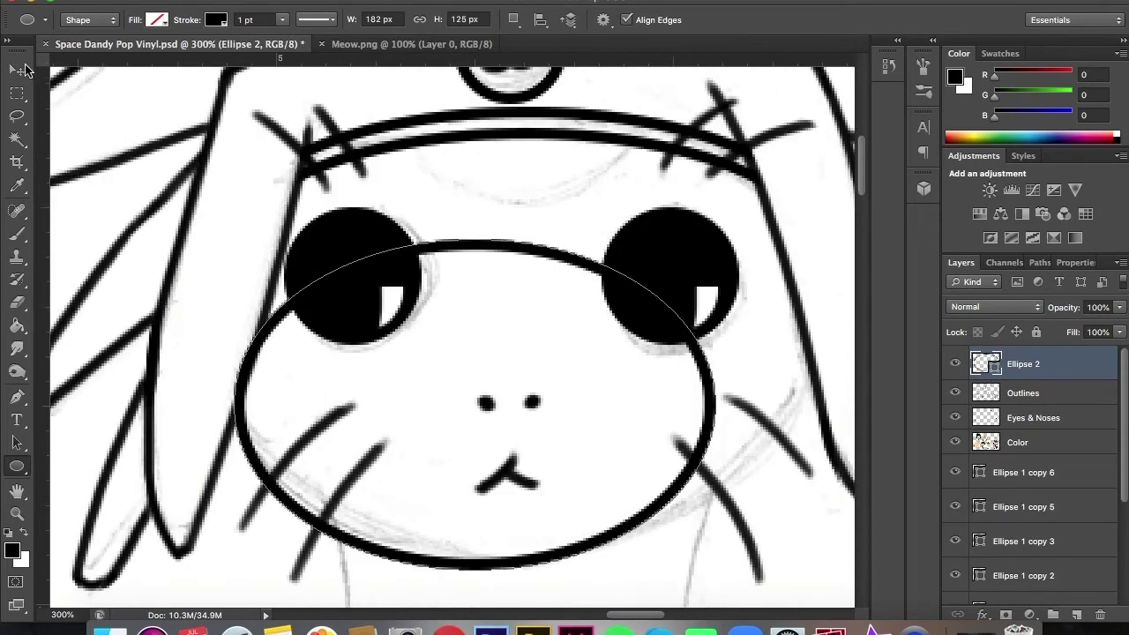
Widen and enlarge the ellipse to frame the whole face, placing it below Outlines.
{"action": "key", "text": "ctrl+t"}
{"action": "left_click_drag", "start_coordinate": [227, 380], "coordinate": [806, 382]}
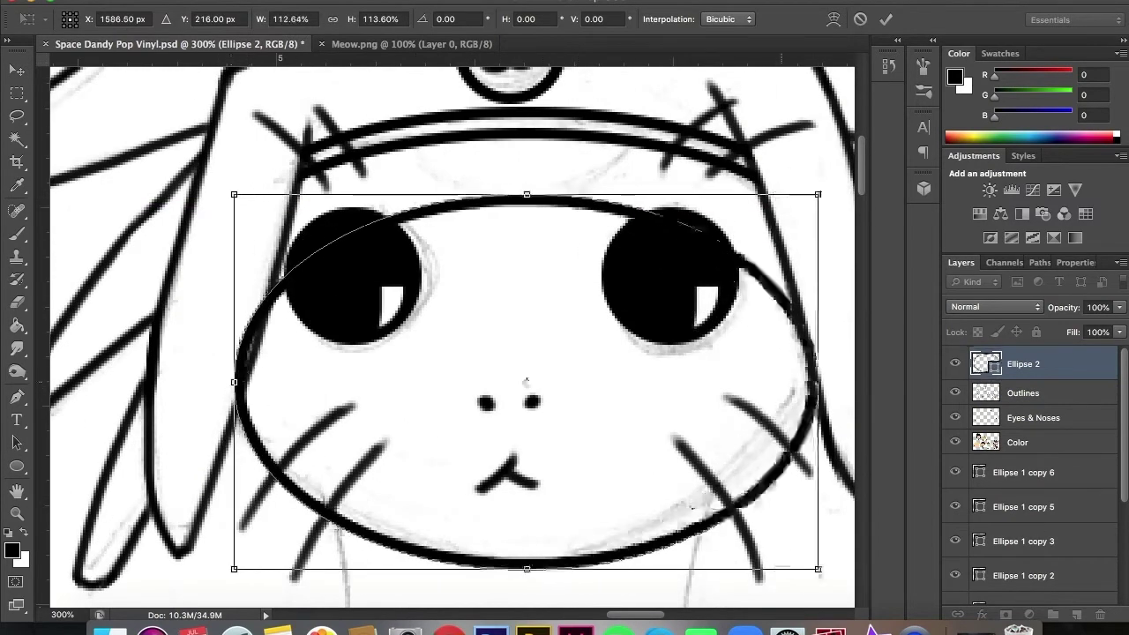
{"action": "left_click_drag", "start_coordinate": [521, 194], "coordinate": [521, 118]}
{"action": "left_click_drag", "start_coordinate": [807, 344], "coordinate": [829, 344]}
{"action": "left_click_drag", "start_coordinate": [234, 344], "coordinate": [216, 344]}
{"action": "key", "text": "Return"}
{"action": "key", "text": "ctrl+bracketleft"}
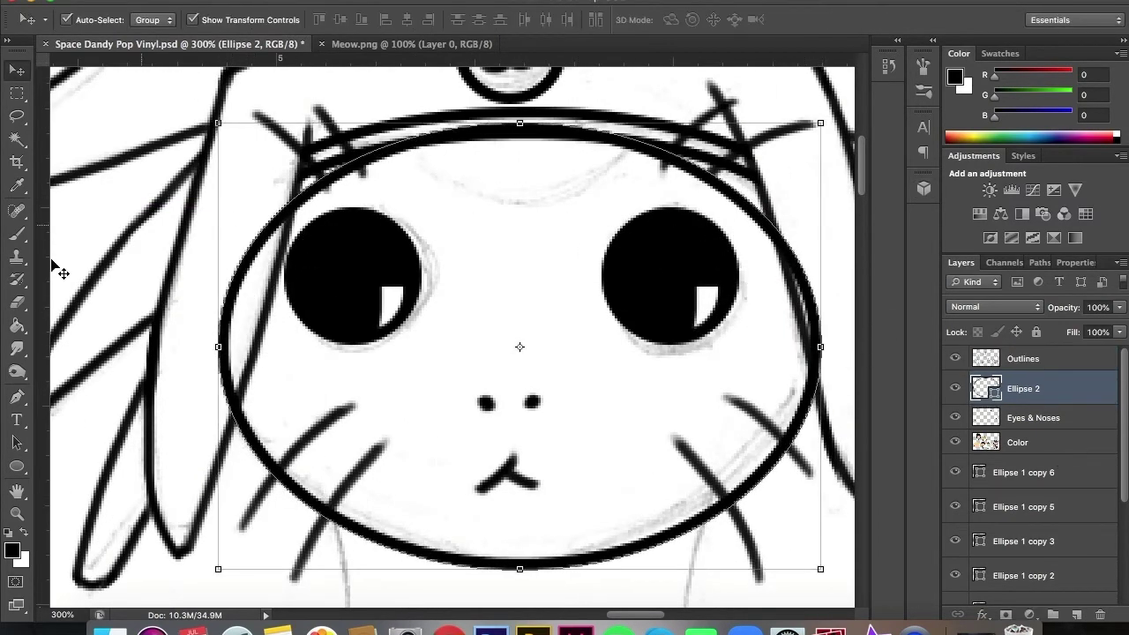
{"action": "key", "text": "e"}
{"action": "scroll", "coordinate": [834, 381], "scroll_direction": "down", "scroll_amount": 5}
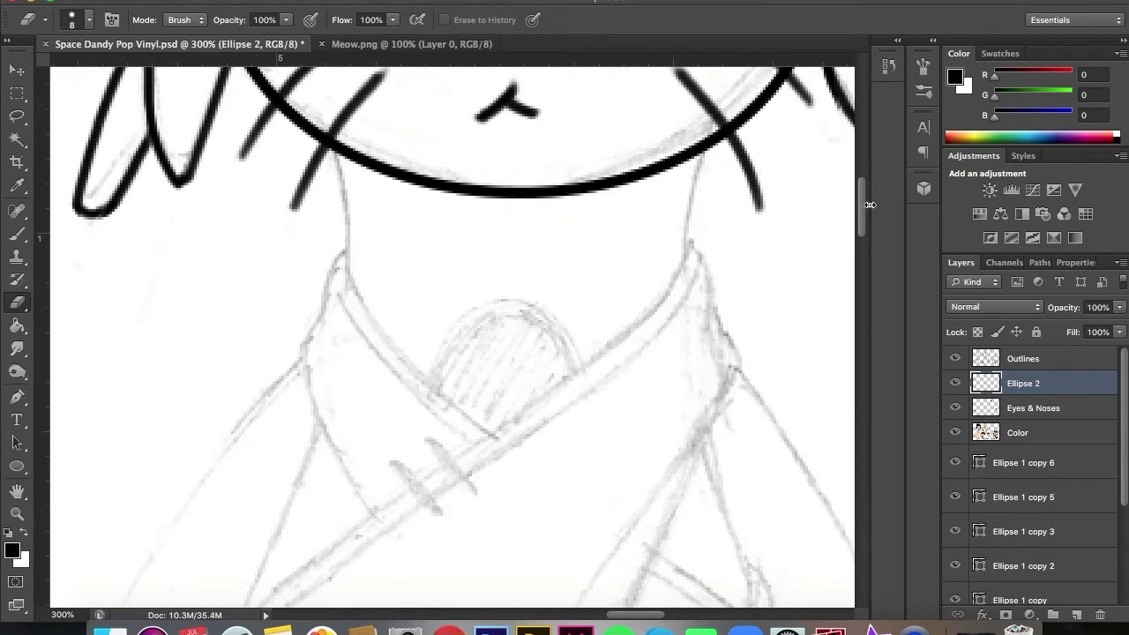
On the Outlines layer, ink the left side of Meow's neck and a parallel collar line.
{"action": "key", "text": "alt+bracketright"}
{"action": "key", "text": "b"}
{"action": "left_click_drag", "start_coordinate": [347, 275], "coordinate": [569, 474]}
{"action": "key", "text": "e"}
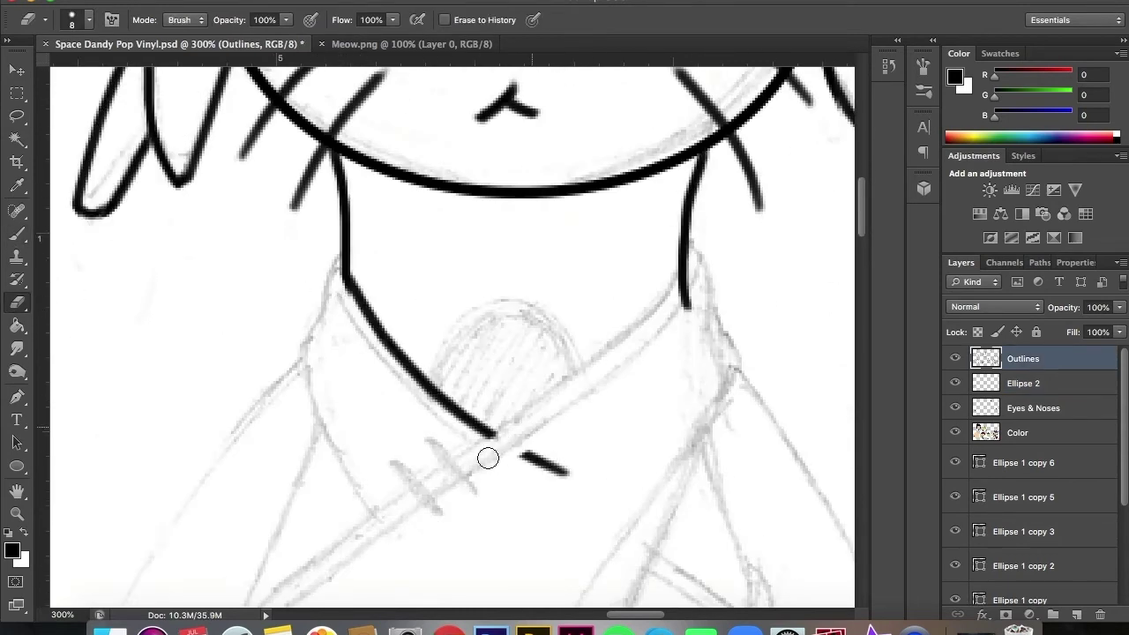
{"action": "key", "text": "b"}
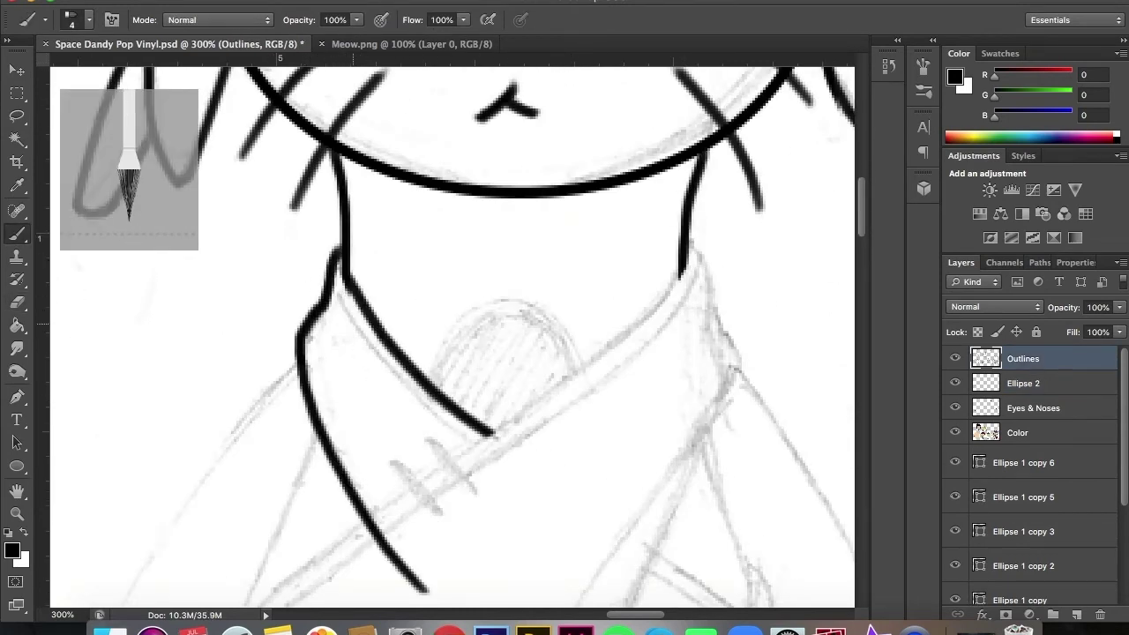
{"action": "left_click_drag", "start_coordinate": [518, 466], "coordinate": [345, 319]}
{"action": "key", "text": "e"}
{"action": "left_click_drag", "start_coordinate": [522, 468], "coordinate": [490, 439]}
{"action": "key", "text": "b"}
Ink the long robe line, a crossing robe stroke and the right-side curve.
{"action": "left_click_drag", "start_coordinate": [684, 235], "coordinate": [521, 607]}
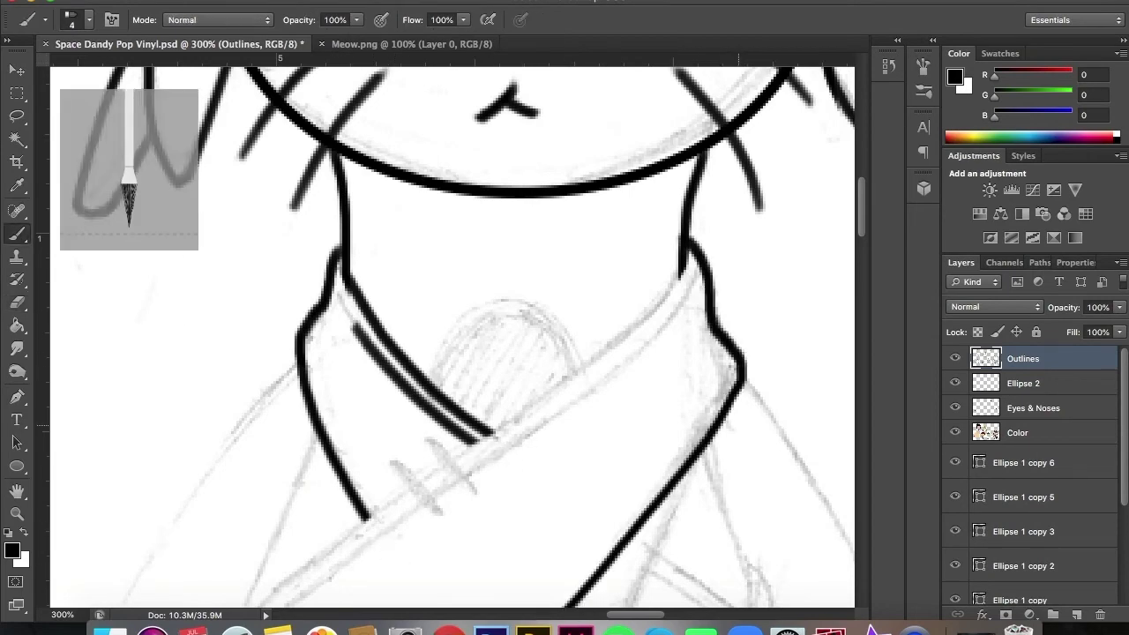
{"action": "scroll", "coordinate": [529, 530], "scroll_direction": "down", "scroll_amount": 5}
{"action": "scroll", "coordinate": [529, 529], "scroll_direction": "down", "scroll_amount": 3}
{"action": "mouse_move", "coordinate": [519, 505]}
{"action": "left_mouse_down"}
{"action": "mouse_move", "coordinate": [703, 153]}
{"action": "mouse_move", "coordinate": [732, 70]}
{"action": "left_mouse_up"}
{"action": "key", "text": "ctrl+z"}
{"action": "left_click_drag", "start_coordinate": [609, 318], "coordinate": [752, 463]}
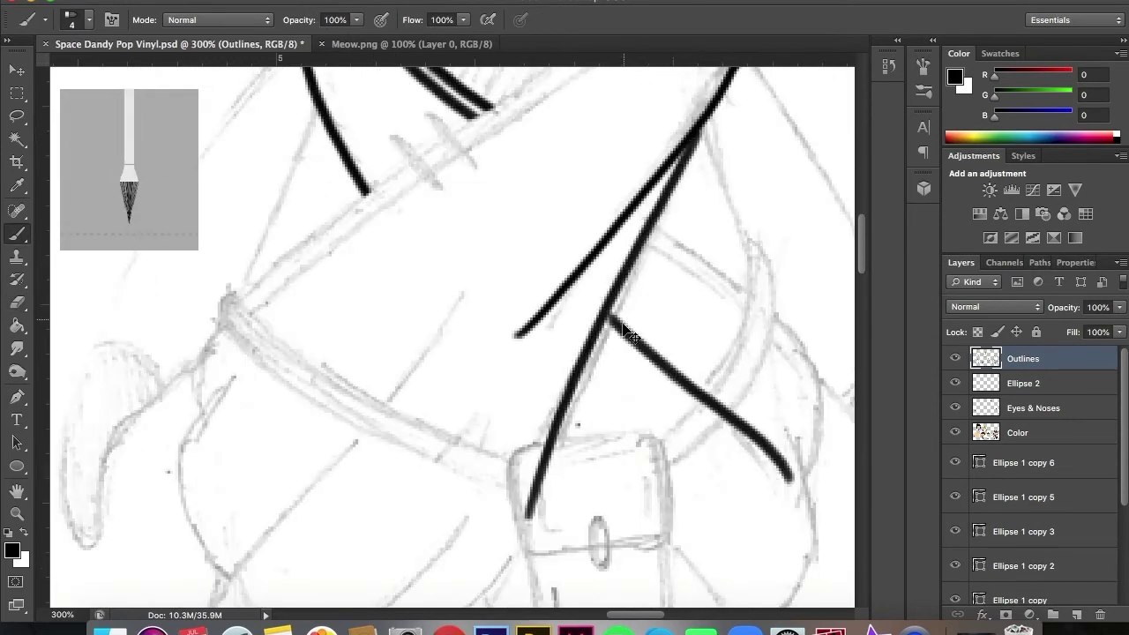
{"action": "left_click_drag", "start_coordinate": [657, 227], "coordinate": [847, 412]}
{"action": "left_click_drag", "start_coordinate": [820, 388], "coordinate": [804, 472]}
{"action": "key", "text": "e"}
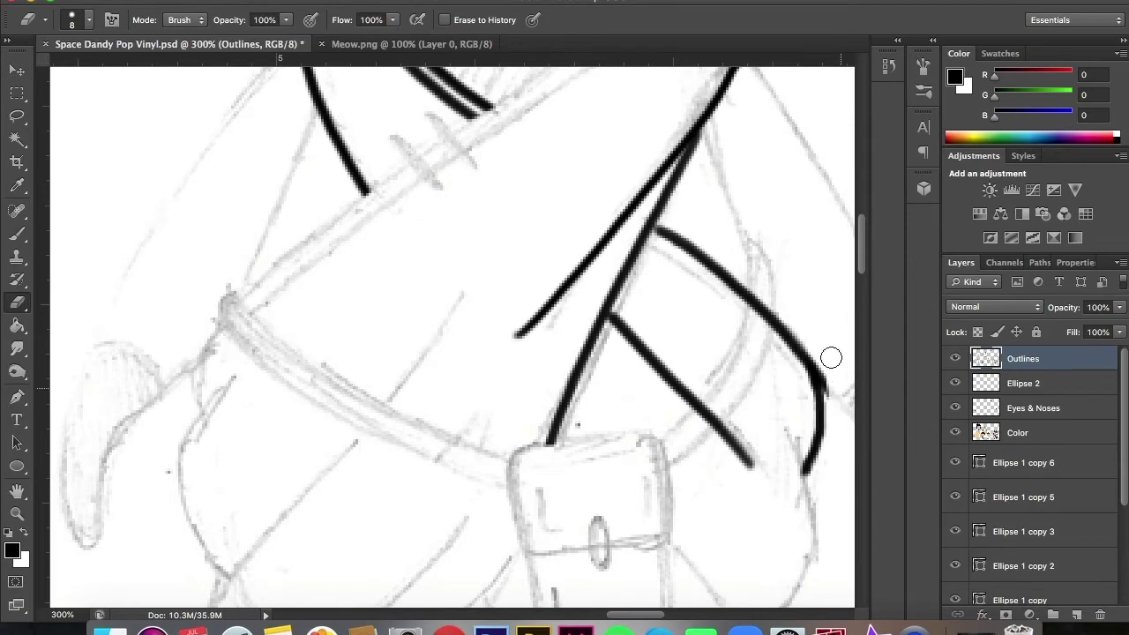
{"action": "key", "text": "b"}
Add further outline strokes across the robe.
{"action": "scroll", "coordinate": [793, 264], "scroll_direction": "down", "scroll_amount": 2}
{"action": "key", "text": "ctrl+z"}
{"action": "mouse_move", "coordinate": [651, 159]}
{"action": "left_mouse_down"}
{"action": "mouse_move", "coordinate": [752, 236]}
{"action": "mouse_move", "coordinate": [752, 265]}
{"action": "left_mouse_up"}
{"action": "key", "text": "e"}
{"action": "key", "text": "b"}
{"action": "scroll", "coordinate": [753, 270], "scroll_direction": "down", "scroll_amount": 5}
{"action": "left_click_drag", "start_coordinate": [670, 273], "coordinate": [731, 346]}
{"action": "left_click_drag", "start_coordinate": [483, 331], "coordinate": [853, 503]}
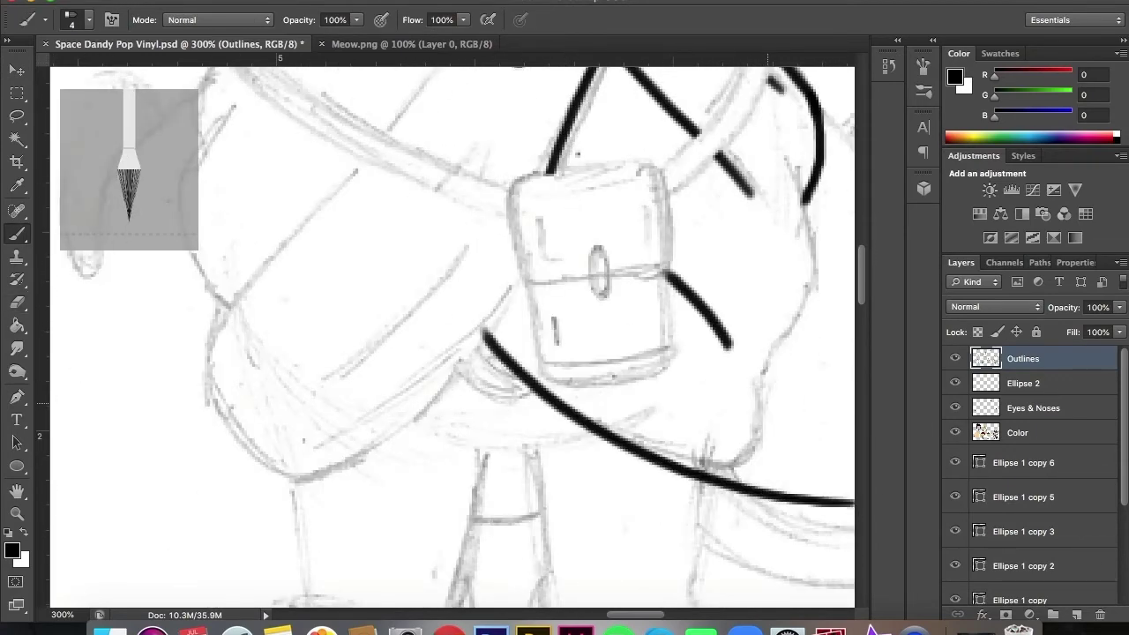
{"action": "left_click_drag", "start_coordinate": [783, 157], "coordinate": [816, 353]}
{"action": "left_click_drag", "start_coordinate": [777, 338], "coordinate": [812, 300]}
Ink the left sleeve's outer edge, two fold lines and lower edge, joined at the bottom.
{"action": "left_click_drag", "start_coordinate": [474, 233], "coordinate": [331, 385]}
{"action": "left_click_drag", "start_coordinate": [524, 281], "coordinate": [319, 432]}
{"action": "left_click_drag", "start_coordinate": [476, 346], "coordinate": [222, 530]}
{"action": "left_click_drag", "start_coordinate": [354, 172], "coordinate": [155, 460]}
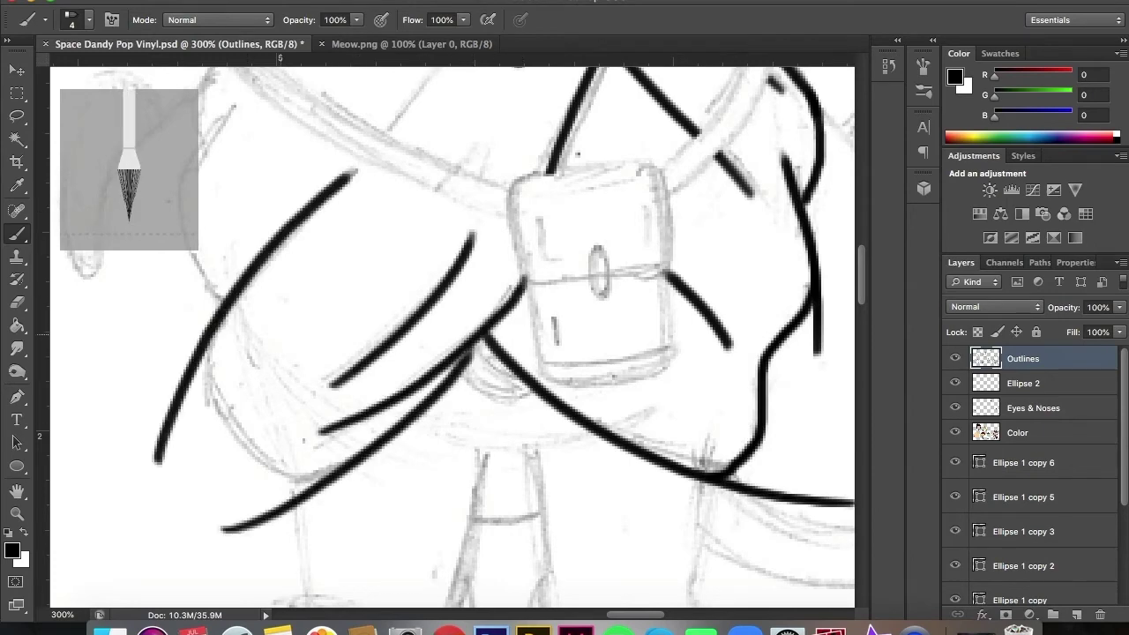
{"action": "left_click_drag", "start_coordinate": [327, 473], "coordinate": [289, 487]}
{"action": "key", "text": "e"}
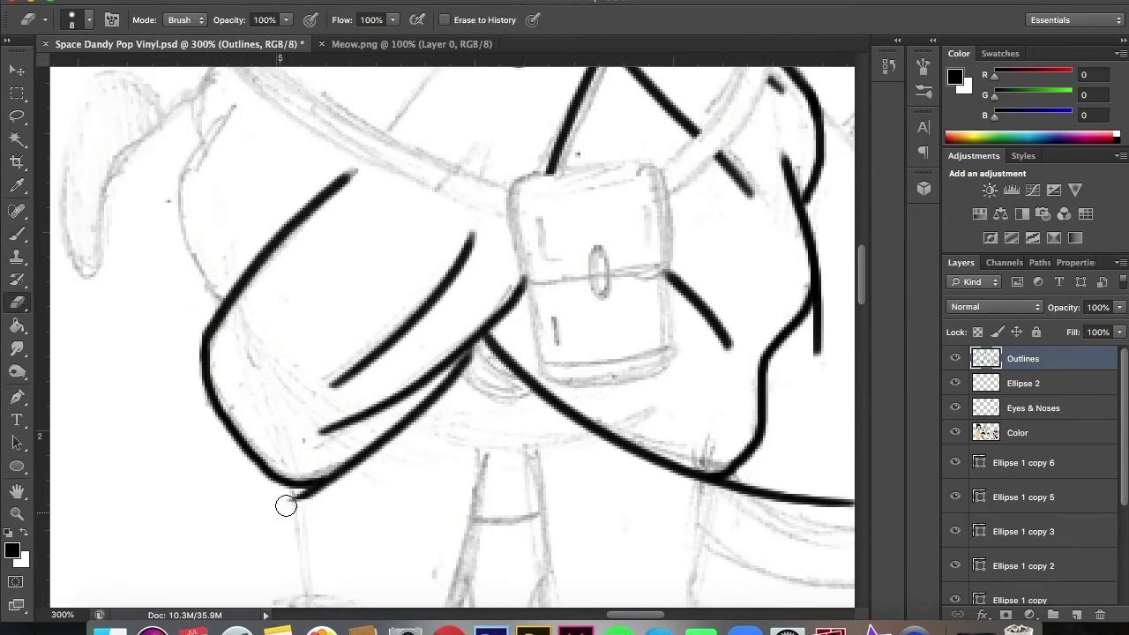
{"action": "scroll", "coordinate": [663, 615], "scroll_direction": "right", "scroll_amount": 5}
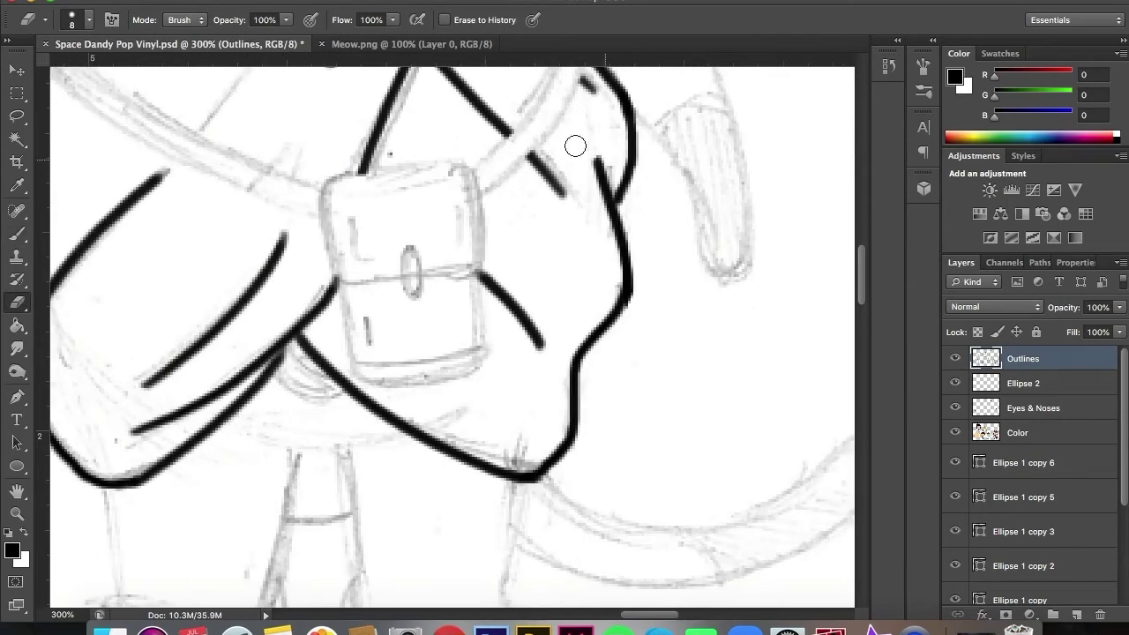
{"action": "key", "text": "b"}
{"action": "scroll", "coordinate": [451, 335], "scroll_direction": "up", "scroll_amount": 8}
Ink the long right robe line, a lower-left stroke and the long diagonal robe line.
{"action": "left_click_drag", "start_coordinate": [527, 231], "coordinate": [569, 392]}
{"action": "left_click_drag", "start_coordinate": [280, 406], "coordinate": [108, 577]}
{"action": "key", "text": "e"}
{"action": "key", "text": "b"}
{"action": "scroll", "coordinate": [255, 414], "scroll_direction": "left", "scroll_amount": 5}
{"action": "key", "text": "ctrl+z"}
{"action": "left_click_drag", "start_coordinate": [746, 167], "coordinate": [349, 469]}
{"action": "mouse_move", "coordinate": [481, 225]}
{"action": "left_mouse_down"}
{"action": "mouse_move", "coordinate": [421, 481]}
{"action": "mouse_move", "coordinate": [397, 427]}
{"action": "left_mouse_up"}
{"action": "key", "text": "ctrl+z"}
{"action": "key", "text": "ctrl+z"}
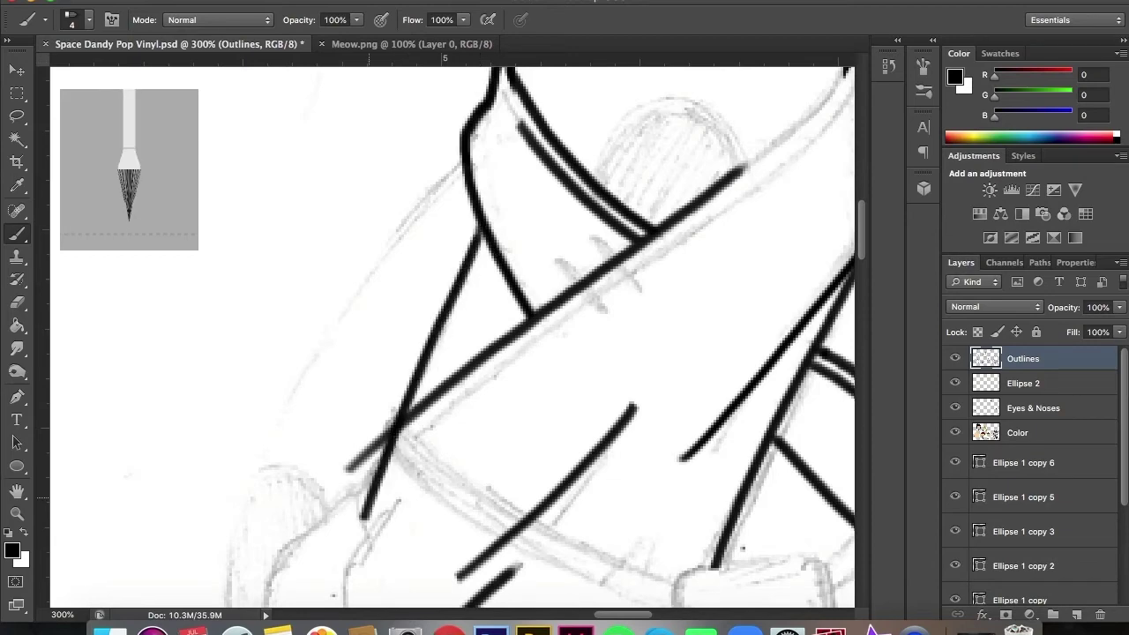
Redraw the near-vertical robe line at a new angle with the regular brush.
{"action": "right_click", "coordinate": [16, 234]}
{"action": "left_click", "coordinate": [100, 230]}
{"action": "left_click_drag", "start_coordinate": [463, 163], "coordinate": [212, 607]}
{"action": "scroll", "coordinate": [452, 335], "scroll_direction": "down", "scroll_amount": 5}
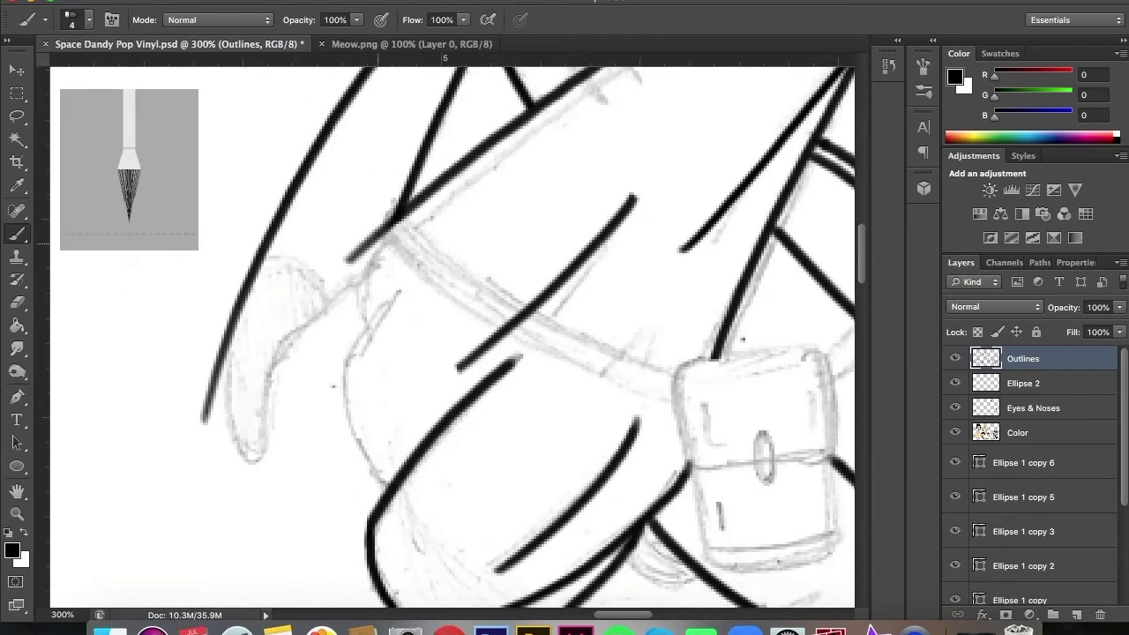
{"action": "left_click_drag", "start_coordinate": [399, 216], "coordinate": [365, 311]}
{"action": "left_click_drag", "start_coordinate": [401, 286], "coordinate": [331, 423]}
{"action": "key", "text": "ctrl+z"}
{"action": "key", "text": "ctrl+z"}
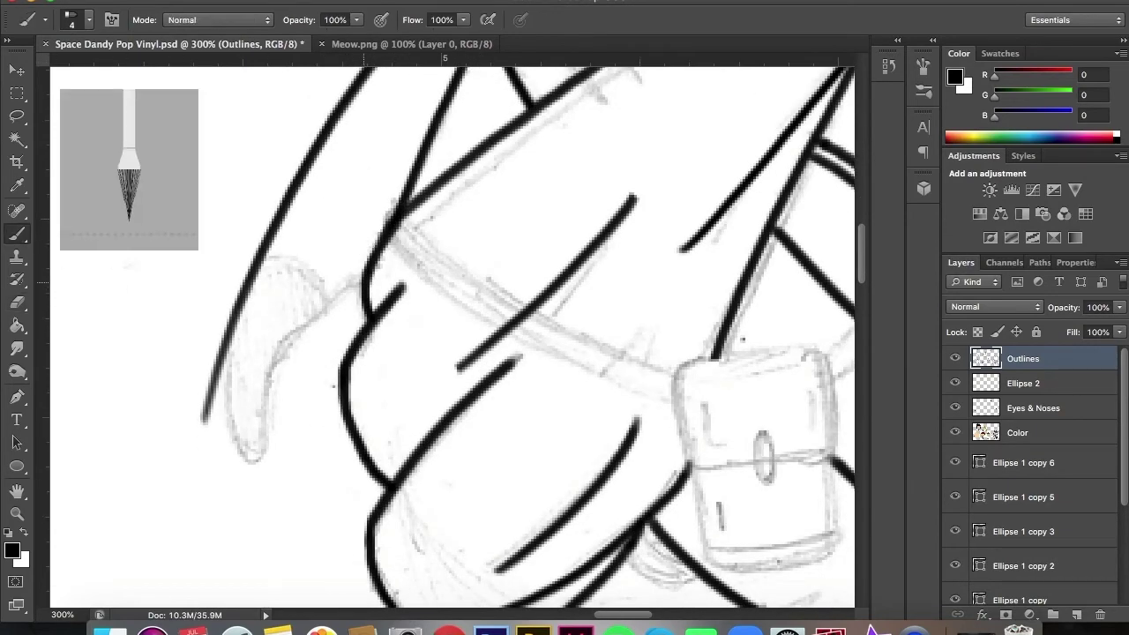
Add three curved lines to the sleeve edge.
{"action": "left_click_drag", "start_coordinate": [362, 283], "coordinate": [269, 494]}
{"action": "left_click_drag", "start_coordinate": [227, 337], "coordinate": [246, 457]}
{"action": "left_click_drag", "start_coordinate": [257, 255], "coordinate": [322, 302]}
{"action": "key", "text": "e"}
{"action": "key", "text": "b"}
Draw the long double-lined strap band with a tick mark and erase an overshooting line end.
{"action": "scroll", "coordinate": [452, 336], "scroll_direction": "right", "scroll_amount": 5}
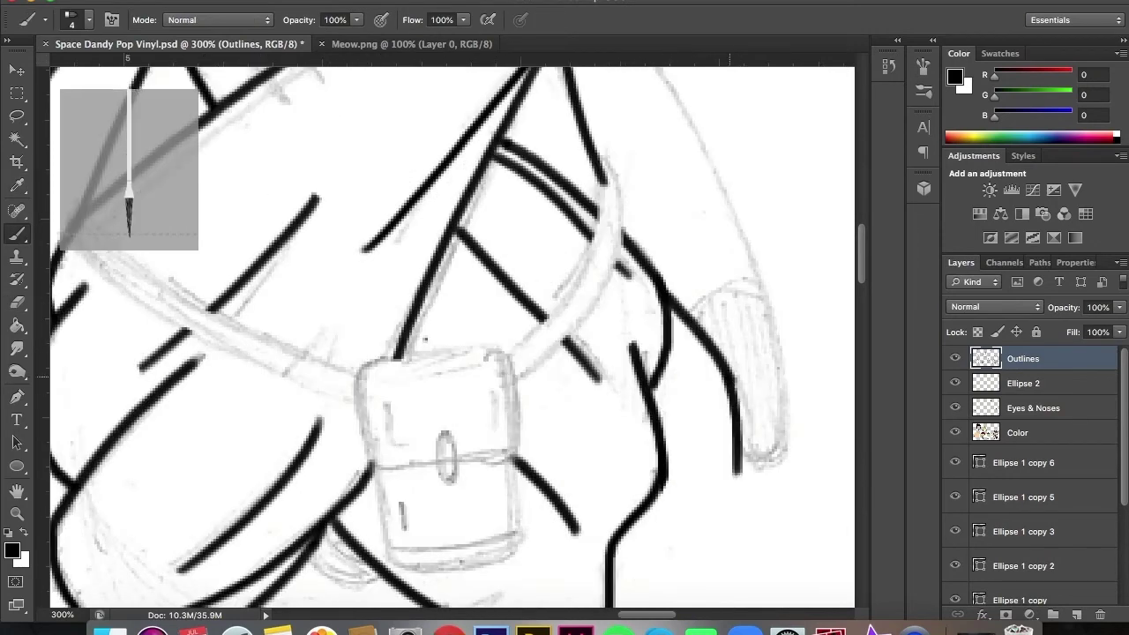
{"action": "scroll", "coordinate": [451, 335], "scroll_direction": "up", "scroll_amount": 5}
{"action": "left_click_drag", "start_coordinate": [537, 132], "coordinate": [81, 527]}
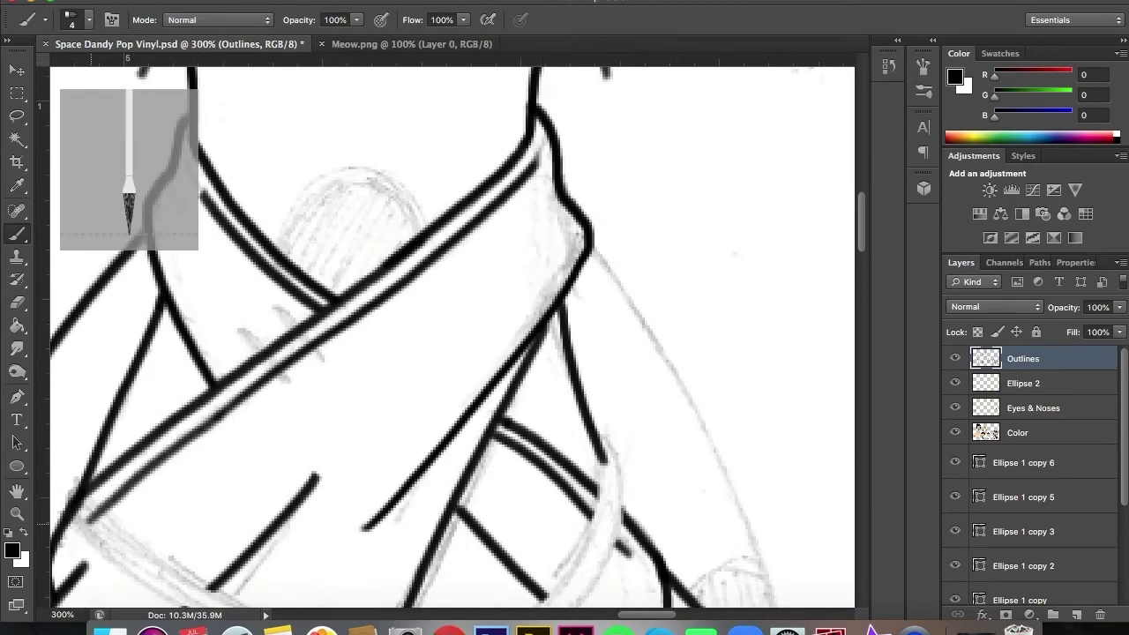
{"action": "left_click_drag", "start_coordinate": [297, 307], "coordinate": [326, 355]}
{"action": "scroll", "coordinate": [451, 335], "scroll_direction": "down", "scroll_amount": 6}
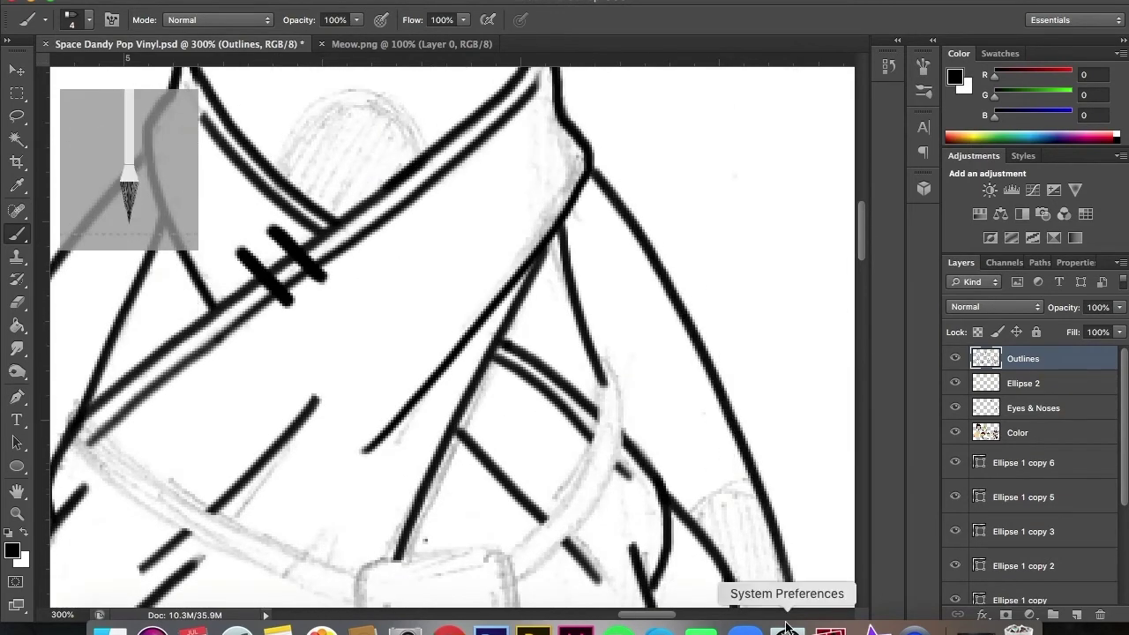
{"action": "left_click", "coordinate": [20, 305]}
{"action": "left_click_drag", "start_coordinate": [778, 347], "coordinate": [797, 315]}
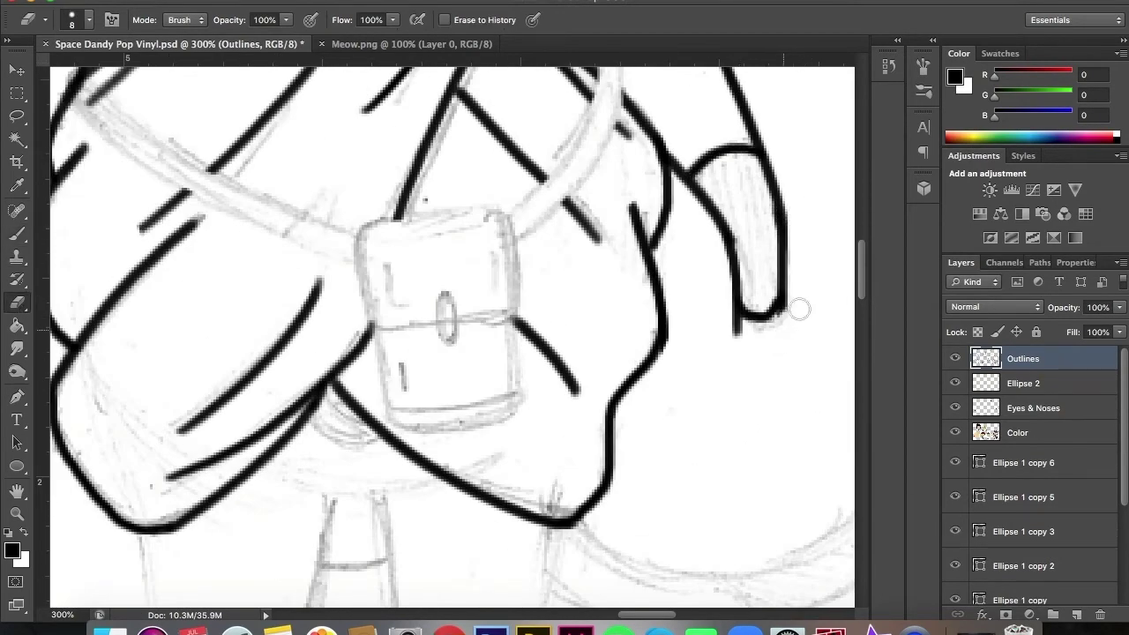
{"action": "key", "text": "b"}
{"action": "scroll", "coordinate": [724, 320], "scroll_direction": "down", "scroll_amount": 3}
{"action": "scroll", "coordinate": [724, 320], "scroll_direction": "down", "scroll_amount": 1}
Ink the leg line, an ankle stroke, curves across both shoes and the right shoe's top.
{"action": "left_click_drag", "start_coordinate": [557, 238], "coordinate": [547, 374]}
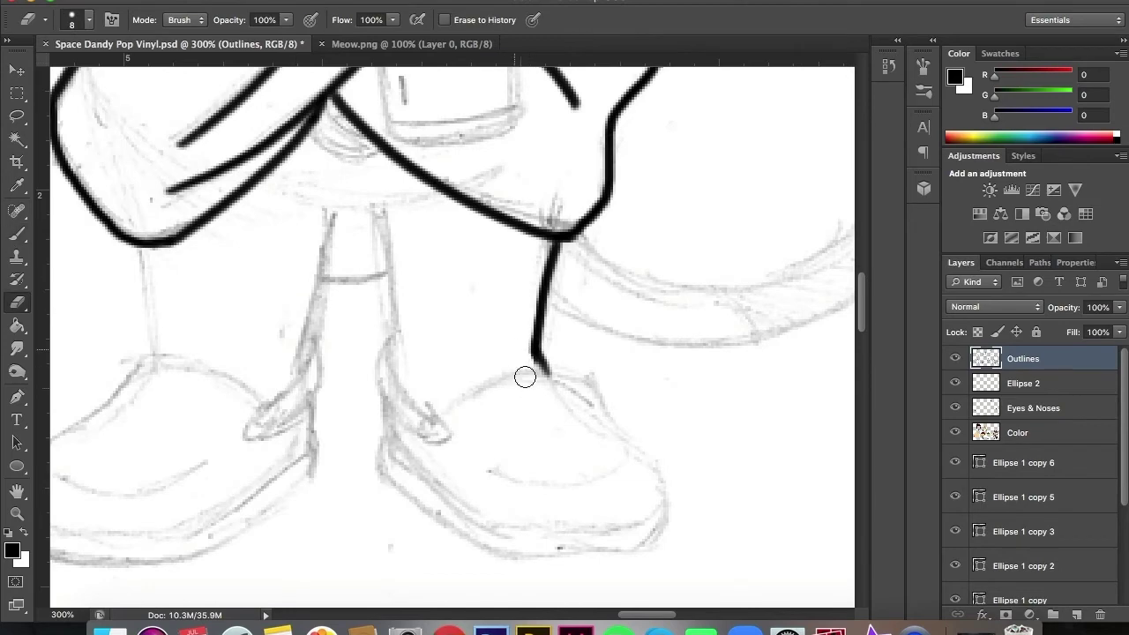
{"action": "left_click_drag", "start_coordinate": [317, 276], "coordinate": [390, 278]}
{"action": "scroll", "coordinate": [630, 611], "scroll_direction": "left", "scroll_amount": 5}
{"action": "left_click_drag", "start_coordinate": [300, 472], "coordinate": [428, 458]}
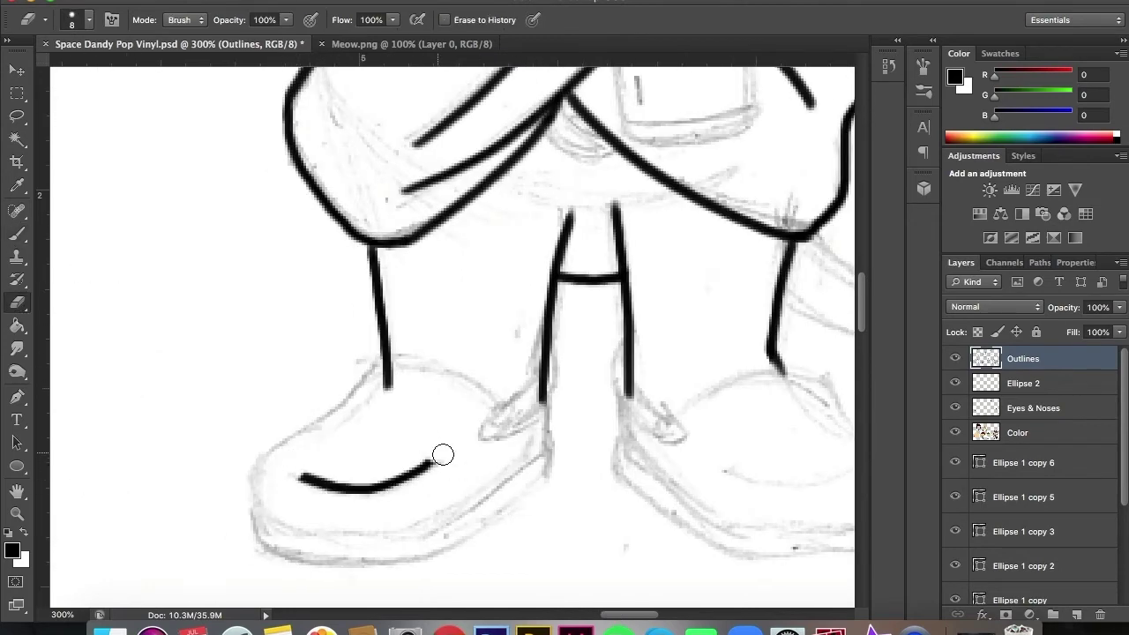
{"action": "scroll", "coordinate": [449, 467], "scroll_direction": "right", "scroll_amount": 4}
{"action": "left_click_drag", "start_coordinate": [551, 472], "coordinate": [676, 479]}
{"action": "left_click_drag", "start_coordinate": [494, 413], "coordinate": [769, 490]}
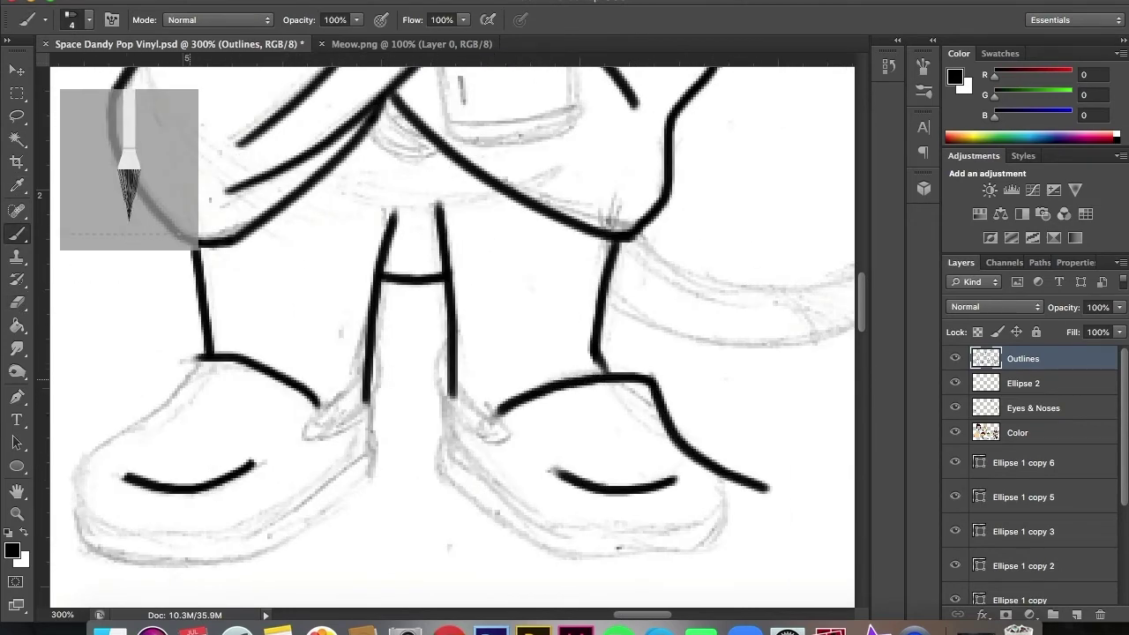
{"action": "left_click_drag", "start_coordinate": [347, 196], "coordinate": [467, 207]}
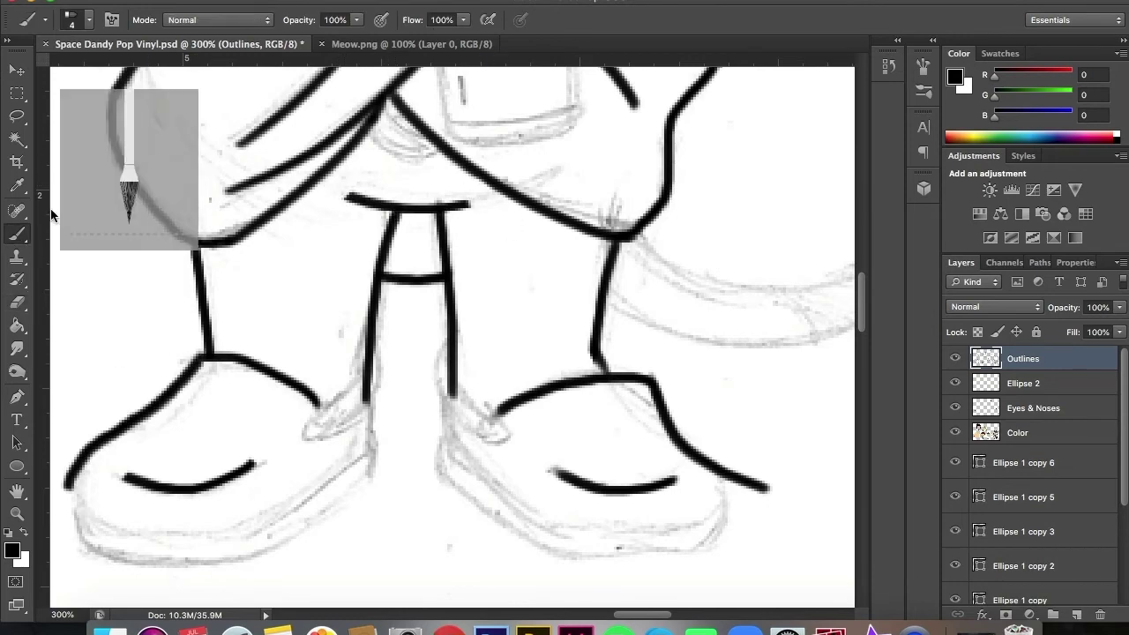
{"action": "scroll", "coordinate": [483, 124], "scroll_direction": "up", "scroll_amount": 10}
{"action": "scroll", "coordinate": [483, 124], "scroll_direction": "down", "scroll_amount": 7}
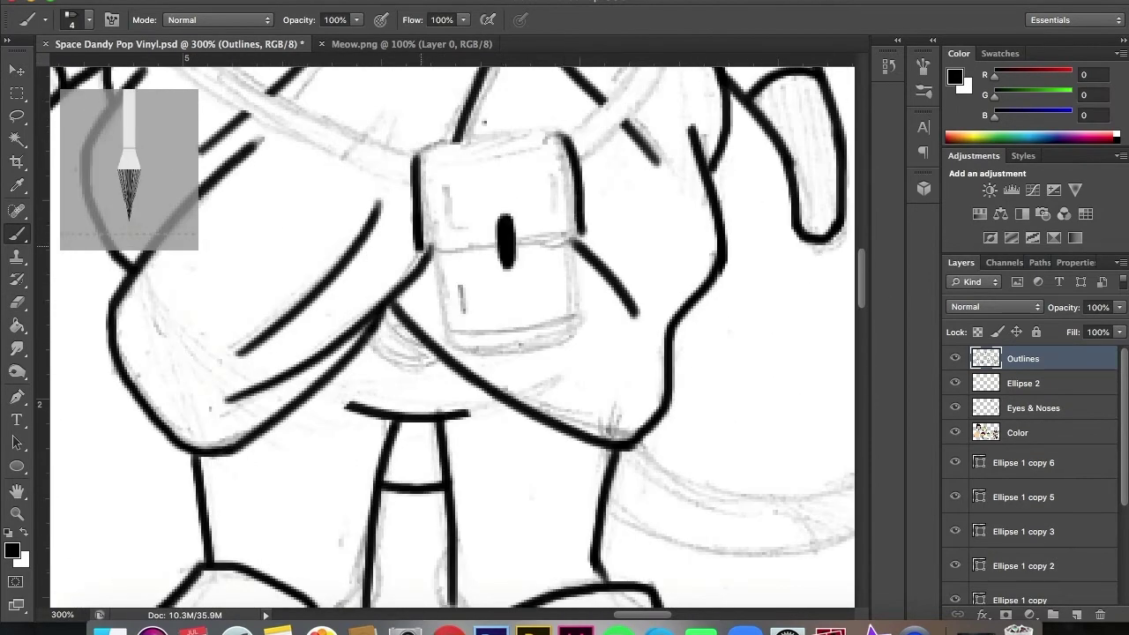
Outline the chest box's top, side and bottom edge.
{"action": "mouse_move", "coordinate": [416, 157]}
{"action": "left_mouse_down"}
{"action": "mouse_move", "coordinate": [566, 150]}
{"action": "mouse_move", "coordinate": [573, 229]}
{"action": "left_mouse_up"}
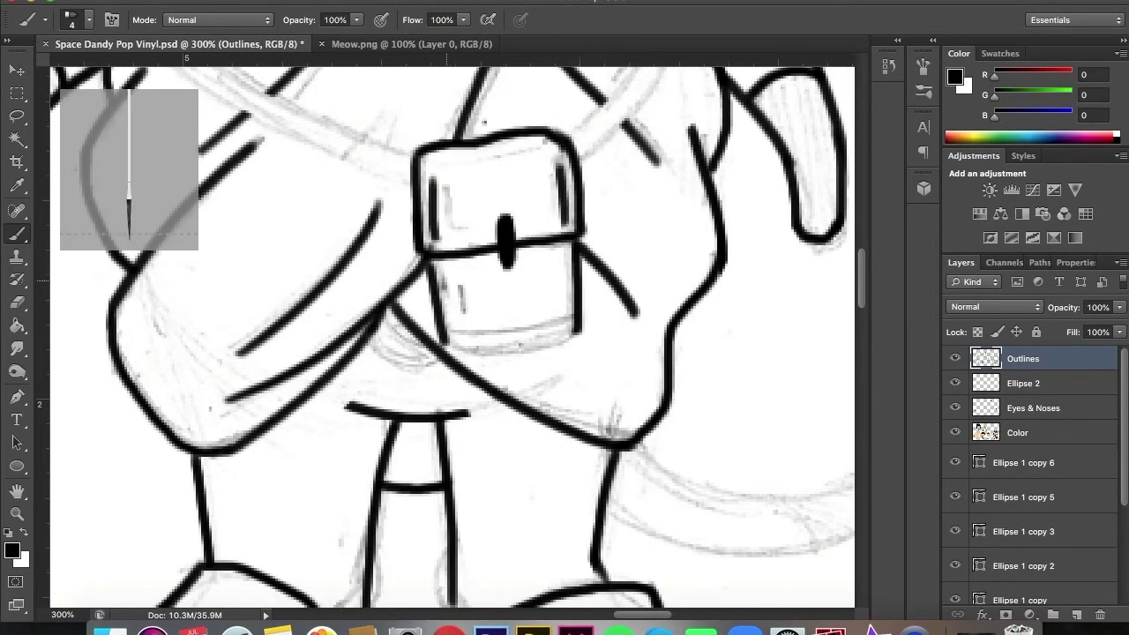
{"action": "left_click_drag", "start_coordinate": [446, 349], "coordinate": [577, 328]}
{"action": "scroll", "coordinate": [450, 335], "scroll_direction": "right", "scroll_amount": 10}
Draw a large ellipse over the tail sketch and resize it to fit the curve.
{"action": "key", "text": "u"}
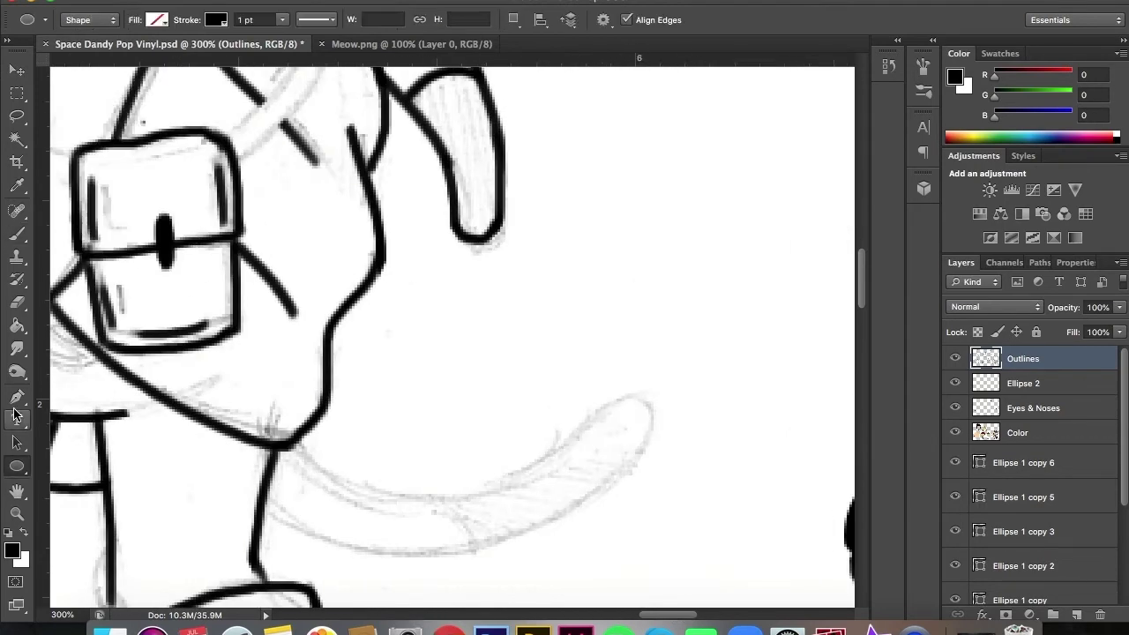
{"action": "left_click_drag", "start_coordinate": [267, 335], "coordinate": [669, 541]}
{"action": "key", "text": "v"}
{"action": "left_click_drag", "start_coordinate": [267, 540], "coordinate": [221, 549]}
{"action": "left_click_drag", "start_coordinate": [468, 335], "coordinate": [469, 285]}
{"action": "left_click_drag", "start_coordinate": [668, 416], "coordinate": [649, 416]}
{"action": "left_click_drag", "start_coordinate": [222, 285], "coordinate": [194, 282]}
{"action": "left_click_drag", "start_coordinate": [647, 416], "coordinate": [652, 416]}
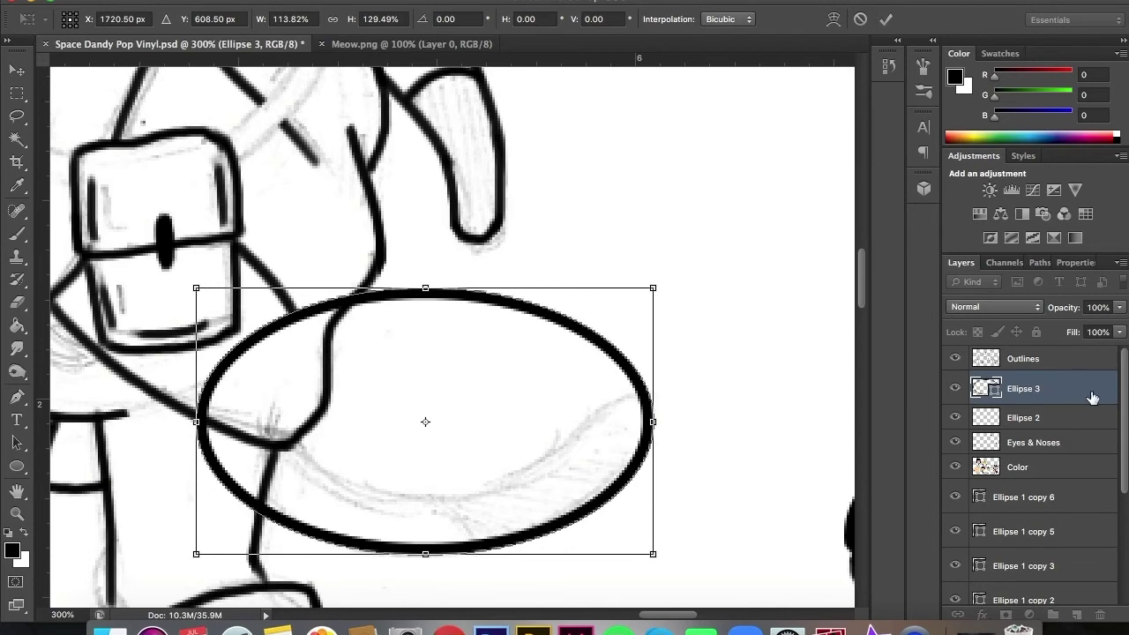
{"action": "left_click", "coordinate": [886, 18]}
Duplicate the tail ellipse and shrink the copy inside the original.
{"action": "key", "text": "ctrl+j"}
{"action": "key", "text": "ctrl+t"}
{"action": "left_click_drag", "start_coordinate": [196, 288], "coordinate": [270, 252]}
{"action": "left_click_drag", "start_coordinate": [673, 253], "coordinate": [647, 253]}
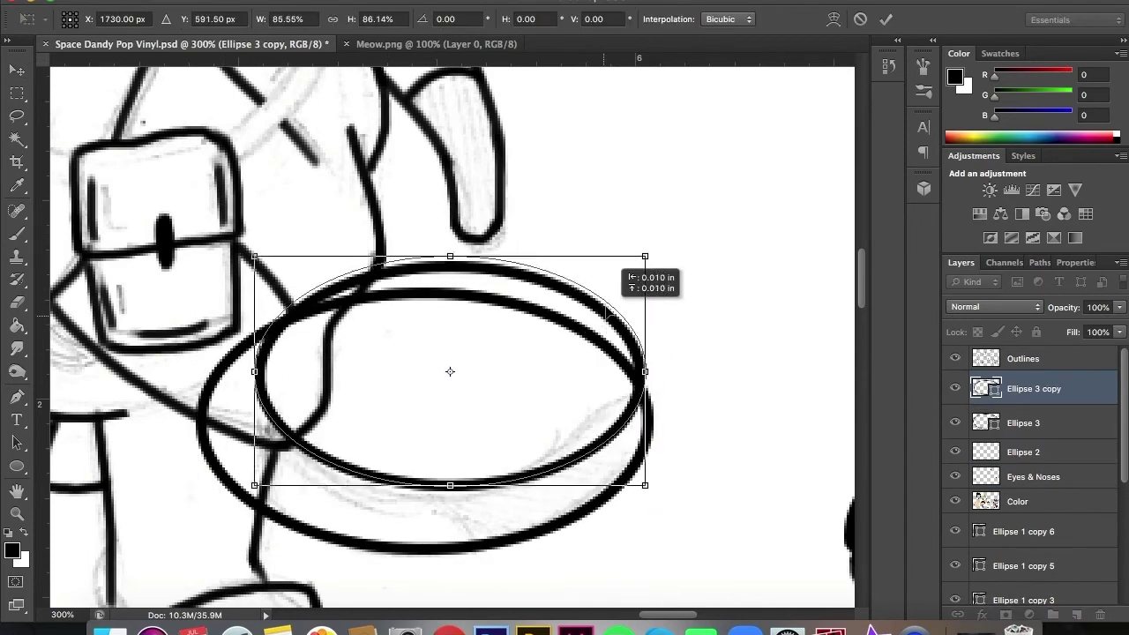
{"action": "left_click_drag", "start_coordinate": [647, 368], "coordinate": [605, 379]}
{"action": "left_click_drag", "start_coordinate": [262, 381], "coordinate": [248, 381]}
{"action": "left_click", "coordinate": [885, 19]}
Rasterize the Ellipse 3 layers, erase unneeded arcs and merge them into Outlines.
{"action": "key", "text": "b"}
{"action": "key", "text": "alt+bracketright"}
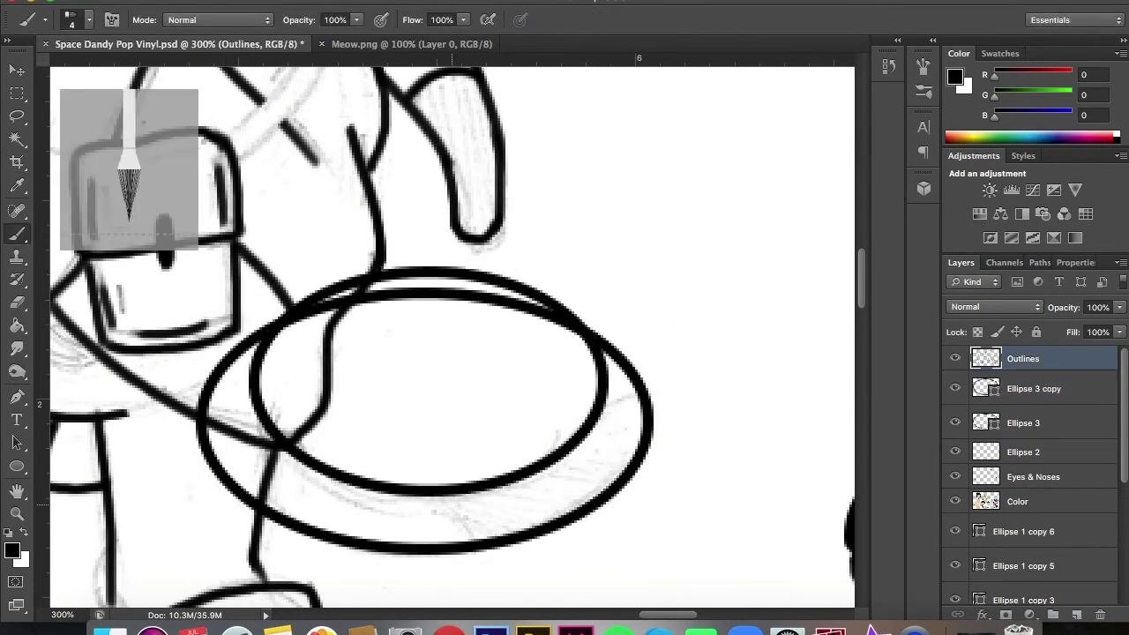
{"action": "key", "text": "e"}
{"action": "key", "text": "alt+bracketleft"}
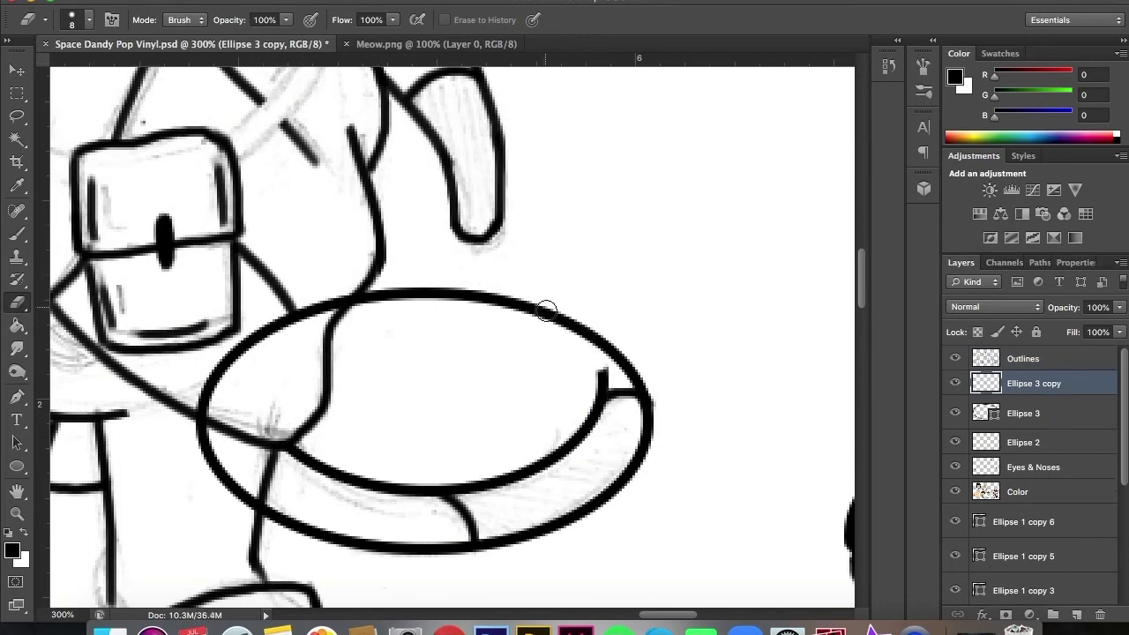
{"action": "key", "text": "alt+bracketleft"}
{"action": "left_click", "coordinate": [435, 327]}
{"action": "key", "text": "Return"}
{"action": "mouse_move", "coordinate": [265, 494]}
{"action": "left_mouse_down"}
{"action": "mouse_move", "coordinate": [197, 378]}
{"action": "mouse_move", "coordinate": [651, 383]}
{"action": "left_mouse_up"}
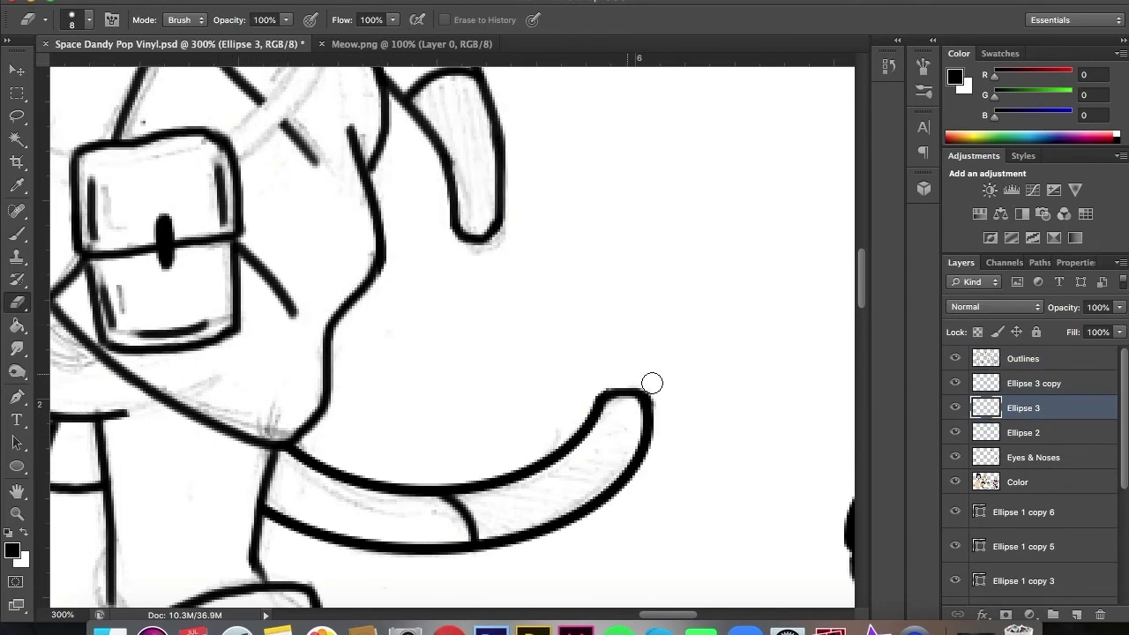
{"action": "key", "text": "shift+alt+bracketright"}
{"action": "key", "text": "ctrl+e"}
{"action": "scroll", "coordinate": [631, 280], "scroll_direction": "left", "scroll_amount": 5}
{"action": "scroll", "coordinate": [632, 281], "scroll_direction": "down", "scroll_amount": 10}
Extend the leg line, draw the right shoe's strap loop and trim the left sole line.
{"action": "key", "text": "b"}
{"action": "left_click_drag", "start_coordinate": [638, 260], "coordinate": [607, 292]}
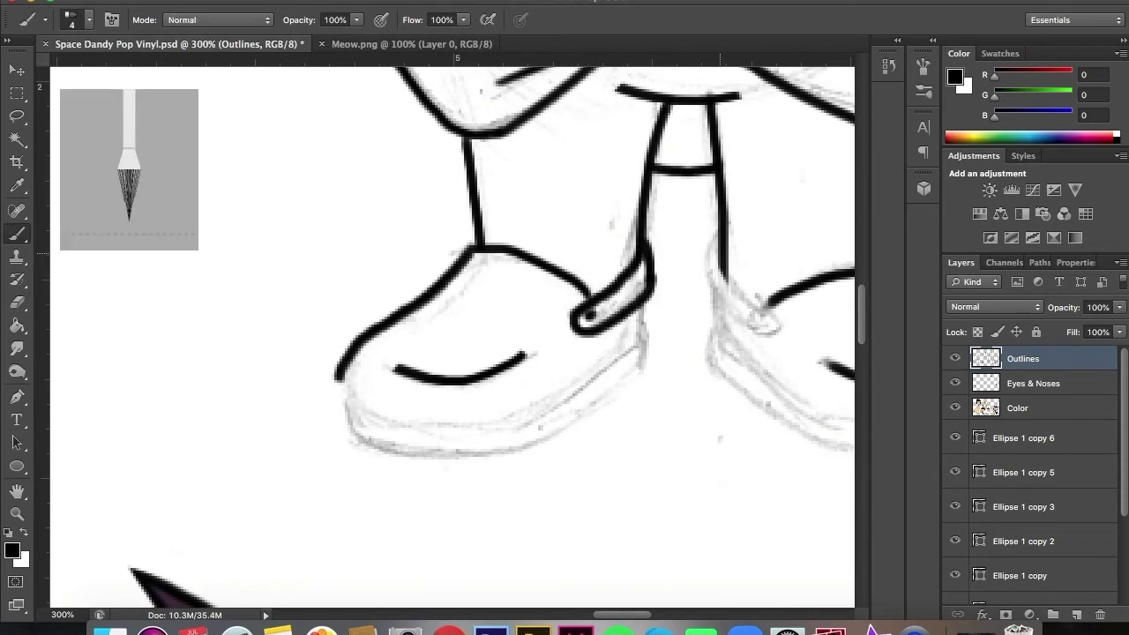
{"action": "left_click_drag", "start_coordinate": [719, 264], "coordinate": [703, 268]}
{"action": "mouse_move", "coordinate": [640, 357]}
{"action": "left_mouse_down"}
{"action": "mouse_move", "coordinate": [425, 534]}
{"action": "mouse_move", "coordinate": [448, 487]}
{"action": "left_mouse_up"}
{"action": "key", "text": "ctrl+z"}
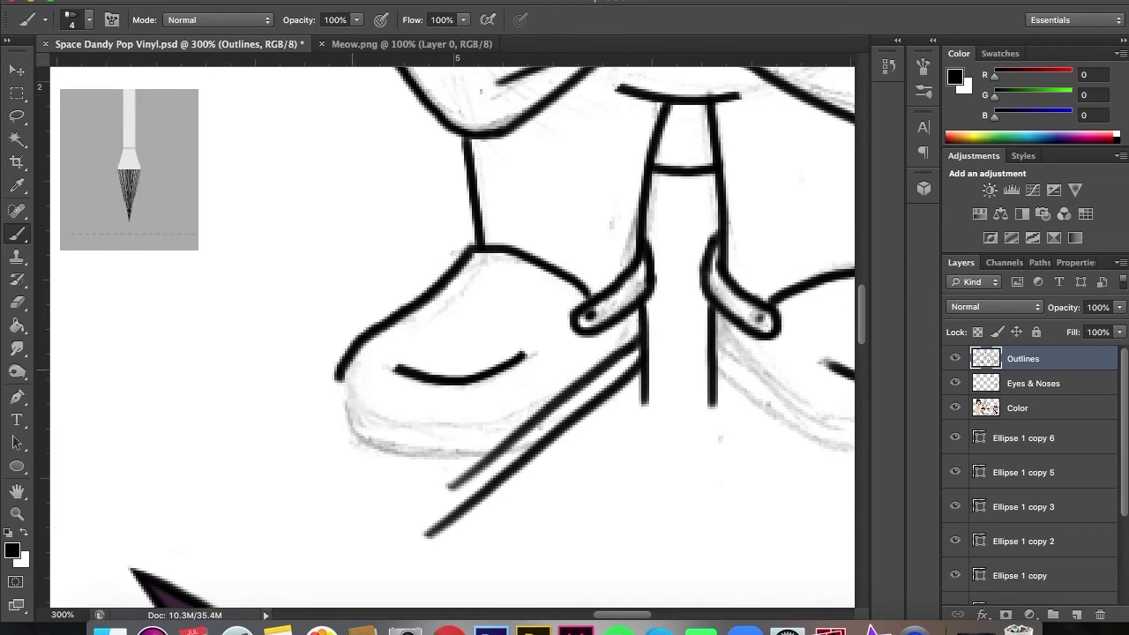
{"action": "left_click", "coordinate": [21, 302]}
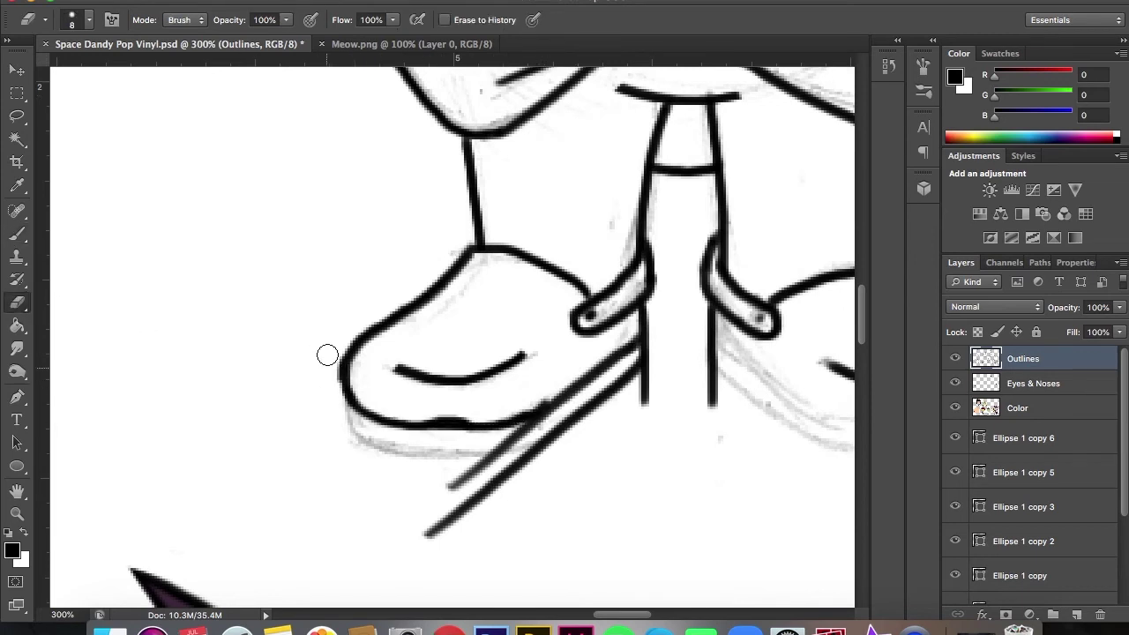
{"action": "left_click_drag", "start_coordinate": [540, 428], "coordinate": [554, 424]}
{"action": "key", "text": "b"}
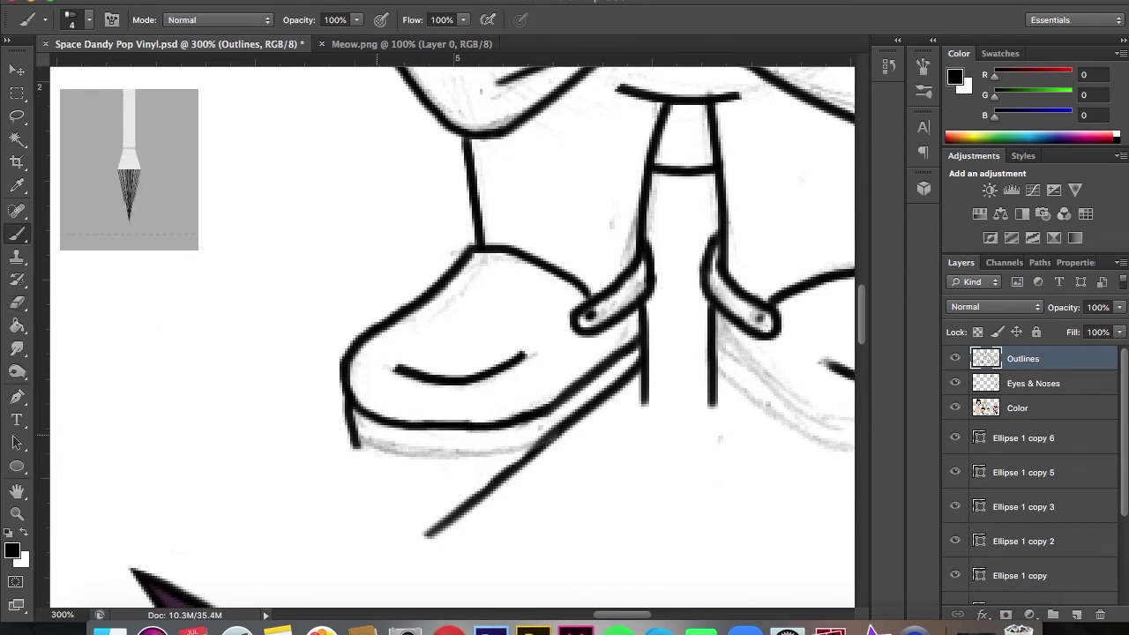
Draw and trim the sole line and bottom edge of the right shoe.
{"action": "key", "text": "e"}
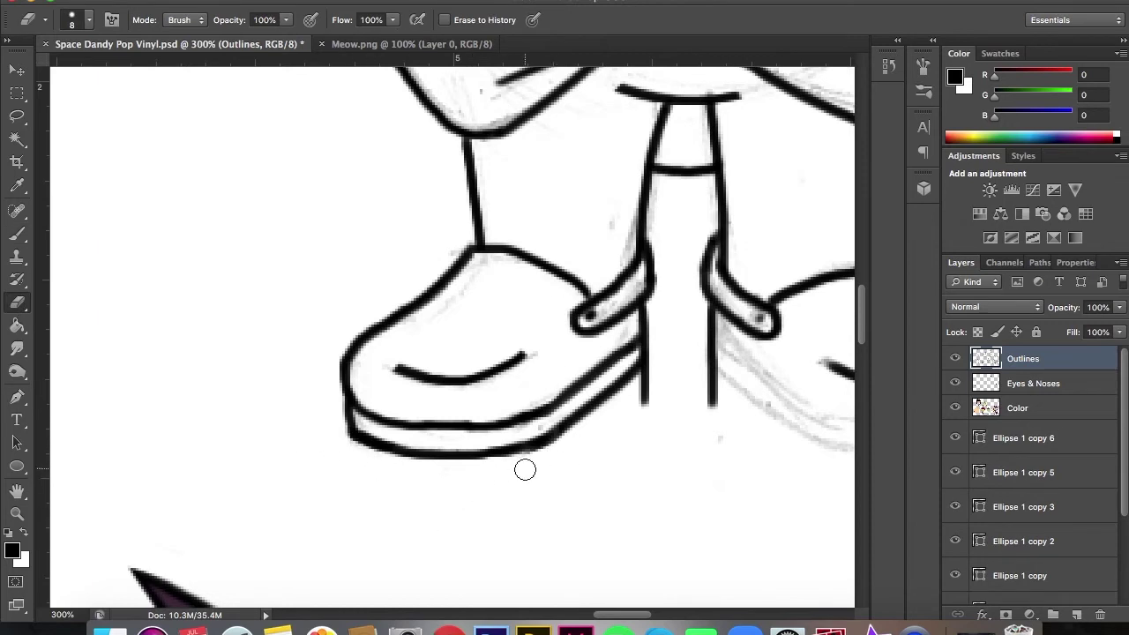
{"action": "scroll", "coordinate": [695, 366], "scroll_direction": "right", "scroll_amount": 10}
{"action": "key", "text": "b"}
{"action": "left_click_drag", "start_coordinate": [362, 353], "coordinate": [555, 503]}
{"action": "key", "text": "e"}
{"action": "left_click_drag", "start_coordinate": [463, 413], "coordinate": [639, 448]}
{"action": "left_click", "coordinate": [26, 239]}
{"action": "left_click_drag", "start_coordinate": [476, 455], "coordinate": [640, 430]}
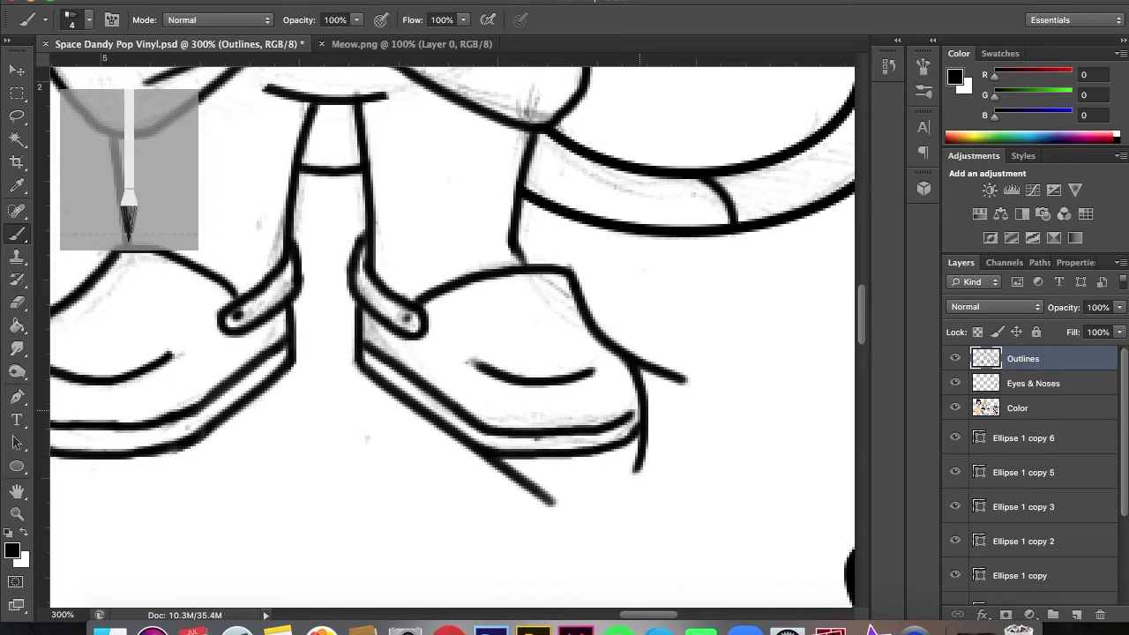
{"action": "key", "text": "e"}
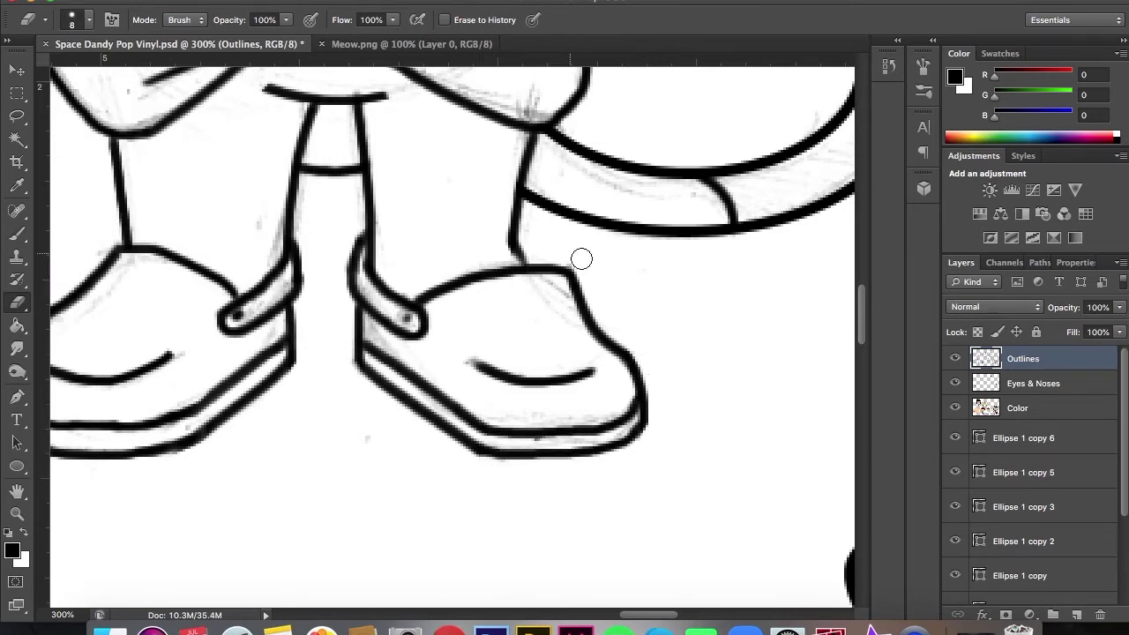
{"action": "key", "text": "b"}
{"action": "scroll", "coordinate": [452, 337], "scroll_direction": "up", "scroll_amount": 5}
{"action": "scroll", "coordinate": [451, 337], "scroll_direction": "down", "scroll_amount": 5}
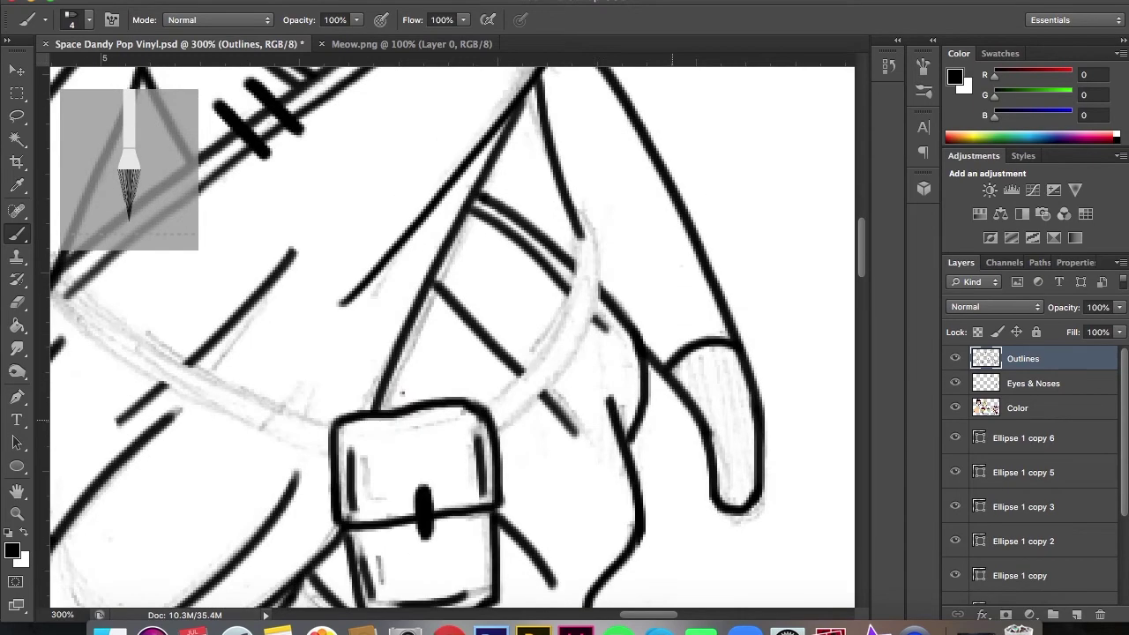
Draw an ellipse around Meow's waist for the belt and position it.
{"action": "key", "text": "super+minus"}
{"action": "key", "text": "u"}
{"action": "key", "text": "alt+bracketleft"}
{"action": "mouse_move", "coordinate": [160, 200]}
{"action": "left_mouse_down"}
{"action": "mouse_move", "coordinate": [499, 403]}
{"action": "mouse_move", "coordinate": [542, 415]}
{"action": "left_mouse_up"}
{"action": "key", "text": "v"}
{"action": "left_click_drag", "start_coordinate": [350, 323], "coordinate": [373, 297]}
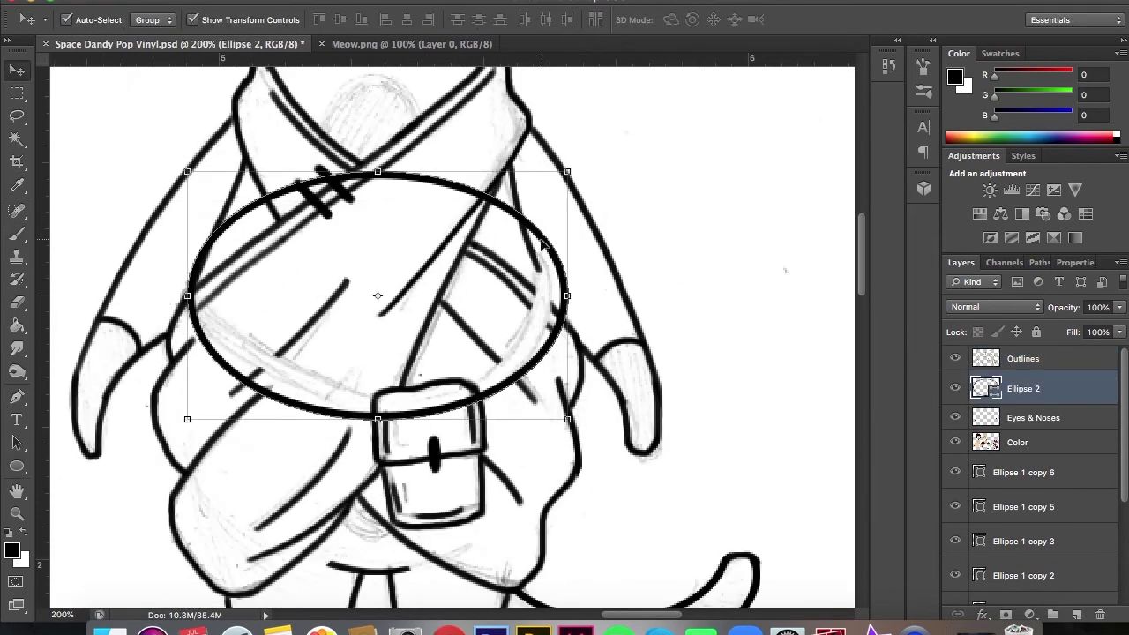
Adjust the belt ellipse's width, then duplicate it and narrow the copy into an inner belt line.
{"action": "key", "text": "ctrl+t"}
{"action": "left_click_drag", "start_coordinate": [189, 291], "coordinate": [186, 291]}
{"action": "key", "text": "Return"}
{"action": "key", "text": "ctrl+j"}
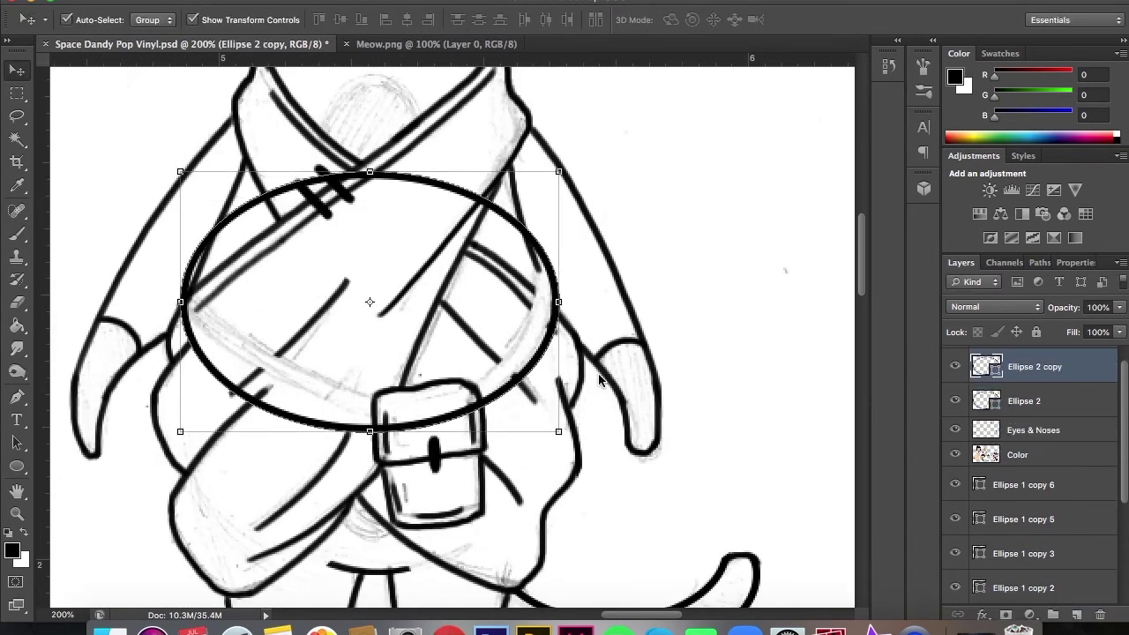
{"action": "key", "text": "ctrl+t"}
{"action": "left_click_drag", "start_coordinate": [556, 277], "coordinate": [545, 277]}
{"action": "left_click_drag", "start_coordinate": [180, 277], "coordinate": [191, 277]}
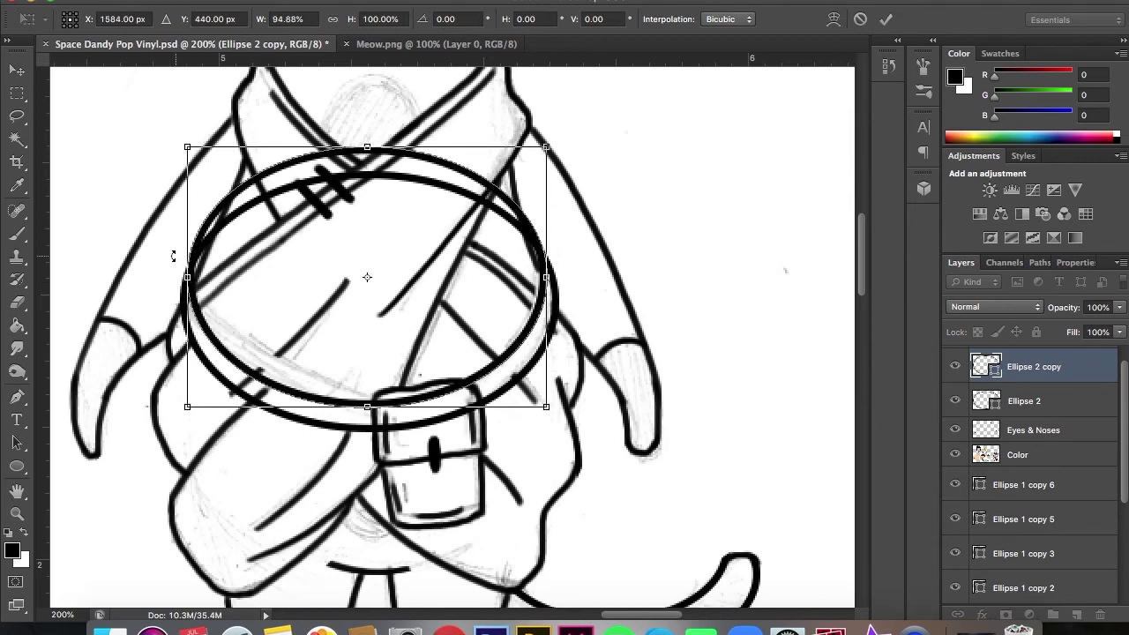
{"action": "key", "text": "Return"}
Rasterize both belt ellipses and erase their arcs hidden behind the robe and pouch.
{"action": "key", "text": "e"}
{"action": "left_click", "coordinate": [184, 280]}
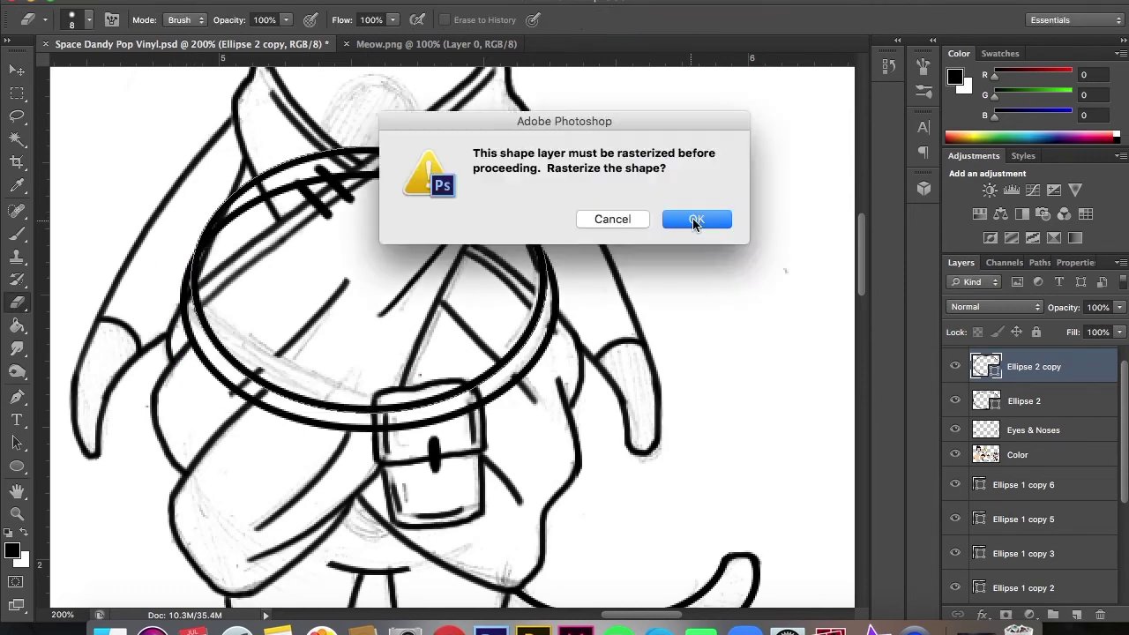
{"action": "key", "text": "Return"}
{"action": "key", "text": "alt+bracketleft"}
{"action": "left_click", "coordinate": [520, 219]}
{"action": "key", "text": "Return"}
{"action": "left_click_drag", "start_coordinate": [353, 176], "coordinate": [189, 252]}
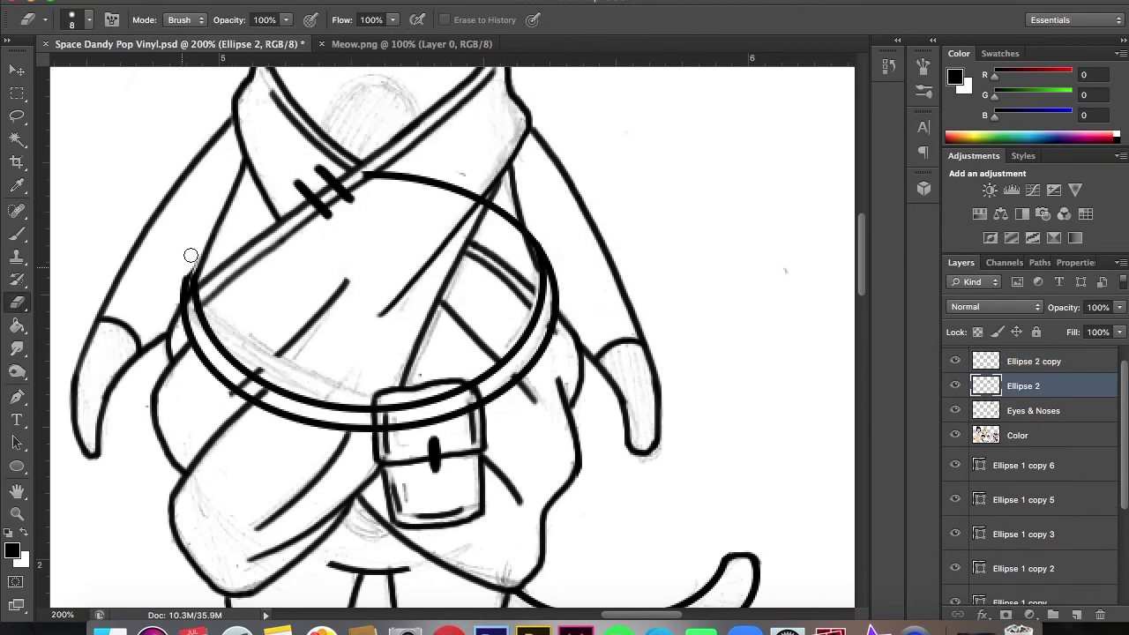
{"action": "key", "text": "alt+bracketright"}
{"action": "key", "text": "alt+bracketright"}
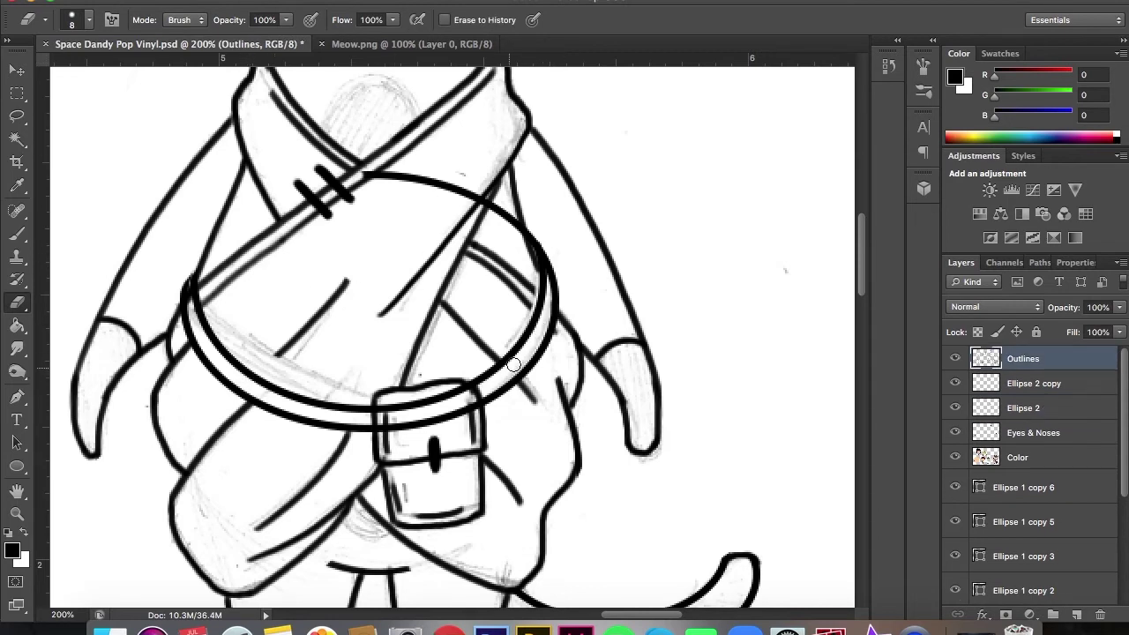
{"action": "key", "text": "alt+bracketleft"}
{"action": "left_click_drag", "start_coordinate": [388, 399], "coordinate": [464, 404]}
{"action": "key", "text": "alt+bracketleft"}
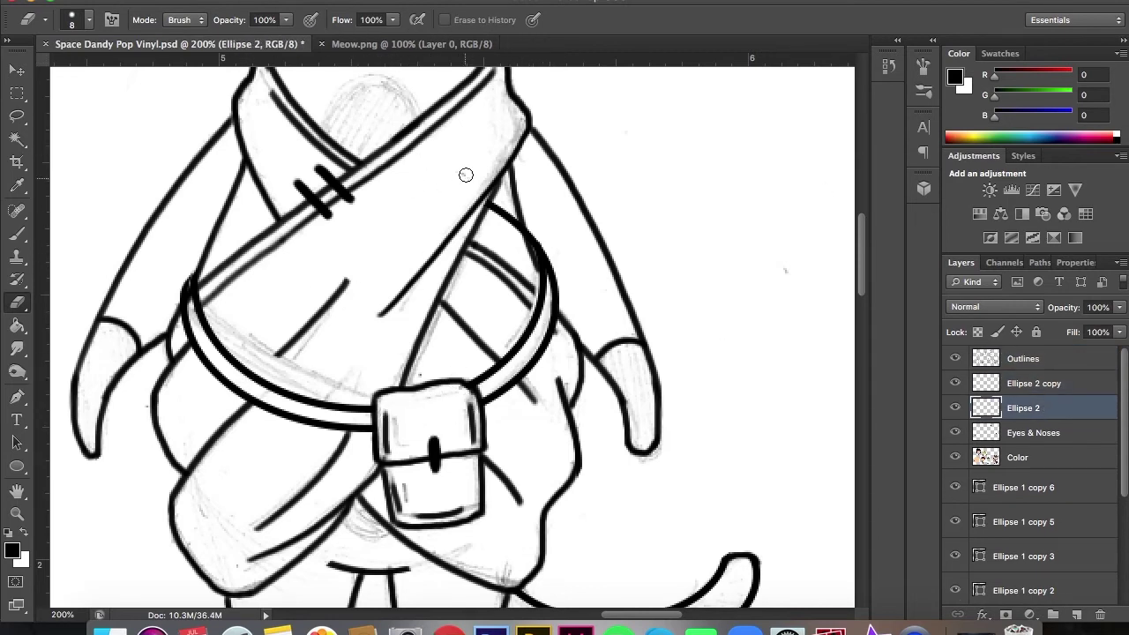
Merge the two belt ellipse layers into one and save the document.
{"action": "key", "text": "alt+bracketright"}
{"action": "key", "text": "alt+shift+bracketleft"}
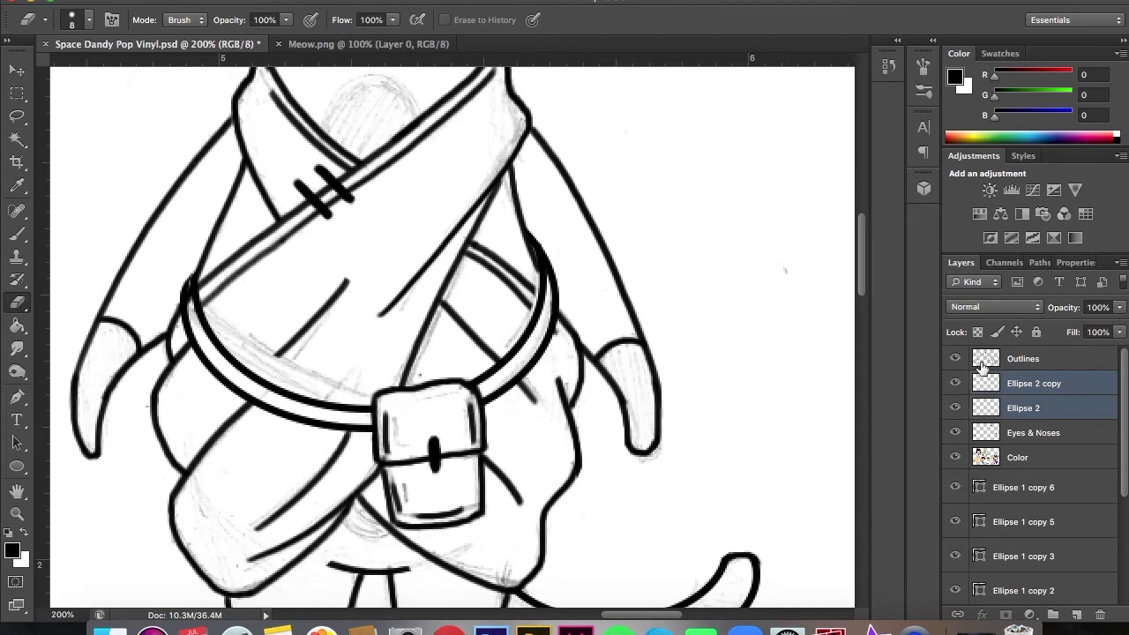
{"action": "key", "text": "ctrl+e"}
{"action": "key", "text": "ctrl+s"}
{"action": "key", "text": "alt+bracketright"}
{"action": "left_click", "coordinate": [19, 234]}
{"action": "scroll", "coordinate": [436, 445], "scroll_direction": "up", "scroll_amount": 2}
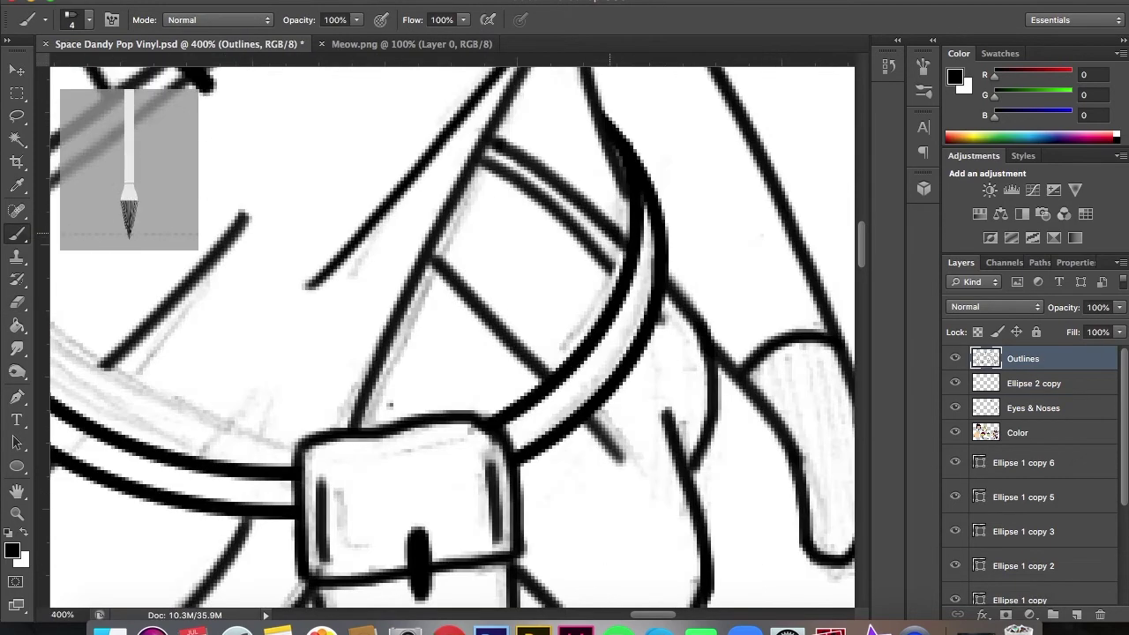
Merge the belt layer down into the Outlines layer.
{"action": "key", "text": "alt+bracketleft"}
{"action": "key", "text": "e"}
{"action": "left_click", "coordinate": [1026, 370], "text": "shift"}
{"action": "key", "text": "b"}
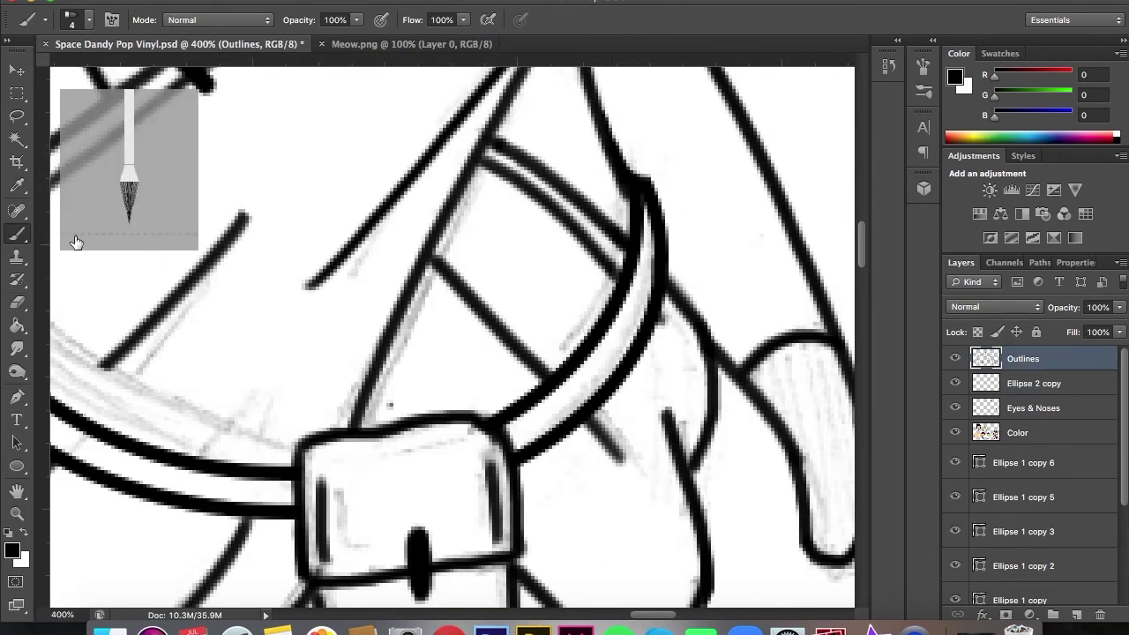
{"action": "key", "text": "ctrl+e"}
{"action": "scroll", "coordinate": [618, 529], "scroll_direction": "left", "scroll_amount": 3}
{"action": "scroll", "coordinate": [529, 353], "scroll_direction": "down", "scroll_amount": 5}
{"action": "scroll", "coordinate": [530, 353], "scroll_direction": "down", "scroll_amount": 5}
{"action": "scroll", "coordinate": [1023, 485], "scroll_direction": "down", "scroll_amount": 5}
Erase Layer 1's white box behind Meow and move Layer 1 up under Color.
{"action": "key", "text": "e"}
{"action": "left_click", "coordinate": [88, 19]}
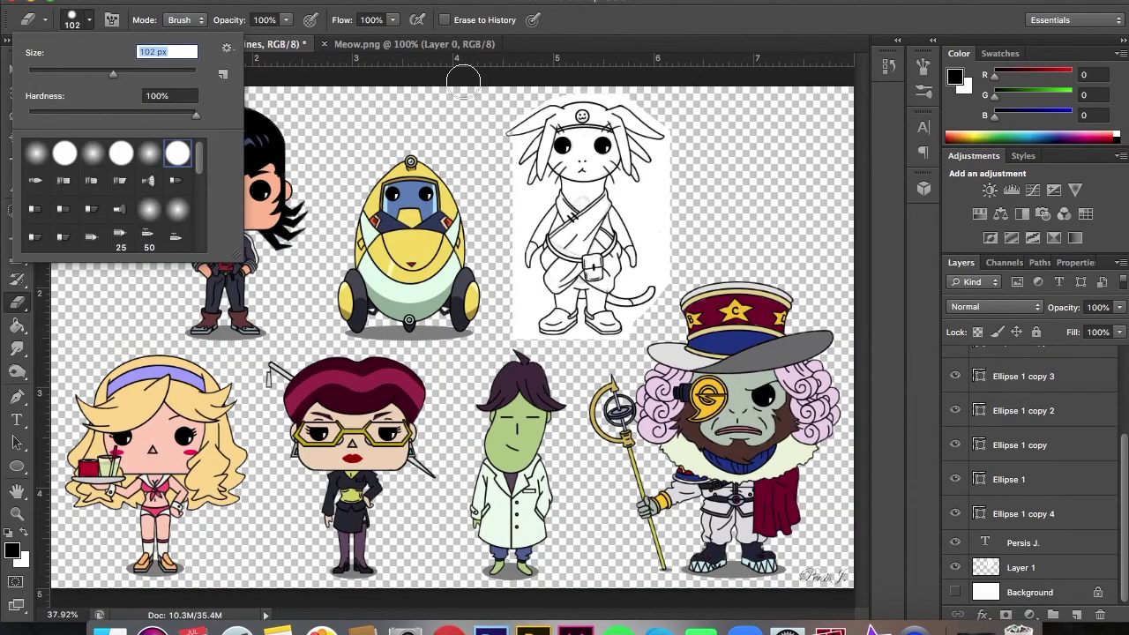
{"action": "left_click", "coordinate": [1023, 567]}
{"action": "left_click_drag", "start_coordinate": [521, 114], "coordinate": [546, 97]}
{"action": "key", "text": "m"}
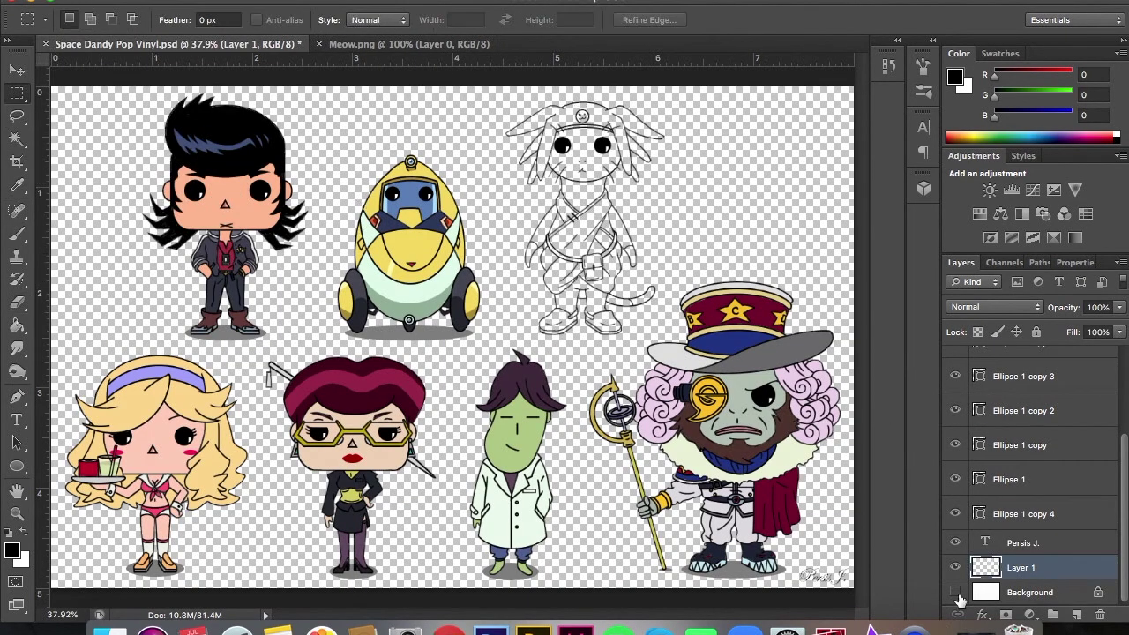
{"action": "left_click", "coordinate": [954, 592]}
{"action": "left_click_drag", "start_coordinate": [1053, 567], "coordinate": [1053, 397]}
{"action": "scroll", "coordinate": [628, 339], "scroll_direction": "up", "scroll_amount": 4}
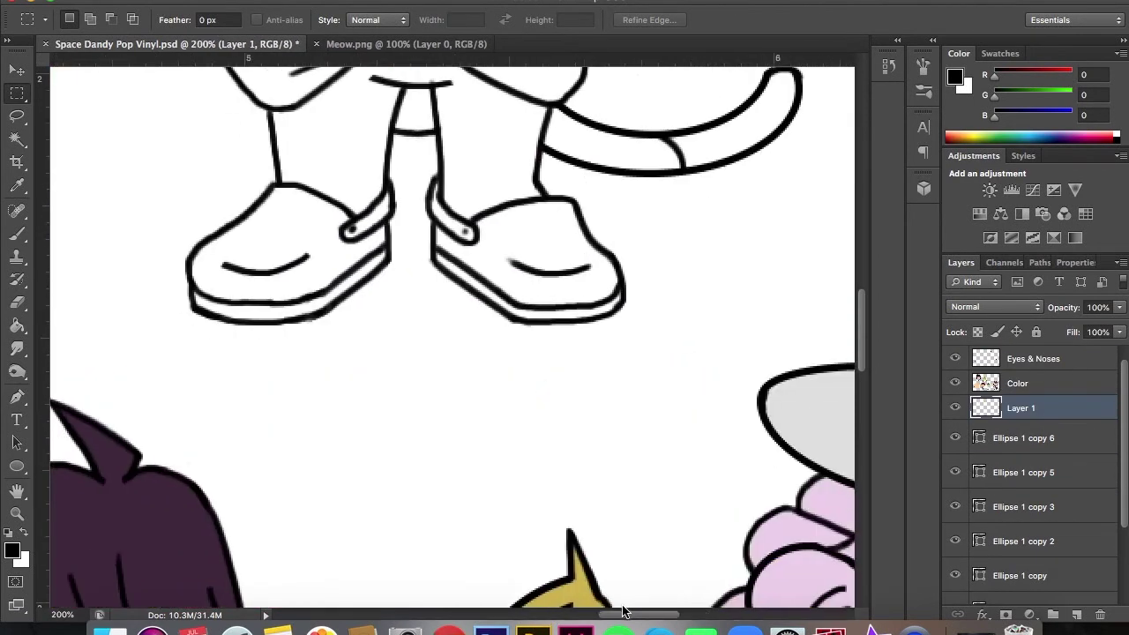
{"action": "scroll", "coordinate": [622, 611], "scroll_direction": "left", "scroll_amount": 5}
Duplicate an existing ground shadow ellipse under Meow's shoes and narrow it to fit.
{"action": "left_click", "coordinate": [1023, 437]}
{"action": "key", "text": "v"}
{"action": "key", "text": "ctrl+j"}
{"action": "left_click_drag", "start_coordinate": [111, 307], "coordinate": [736, 323]}
{"action": "key", "text": "ctrl+t"}
{"action": "left_click_drag", "start_coordinate": [855, 296], "coordinate": [718, 302]}
{"action": "key", "text": "Return"}
{"action": "key", "text": "ctrl+minus"}
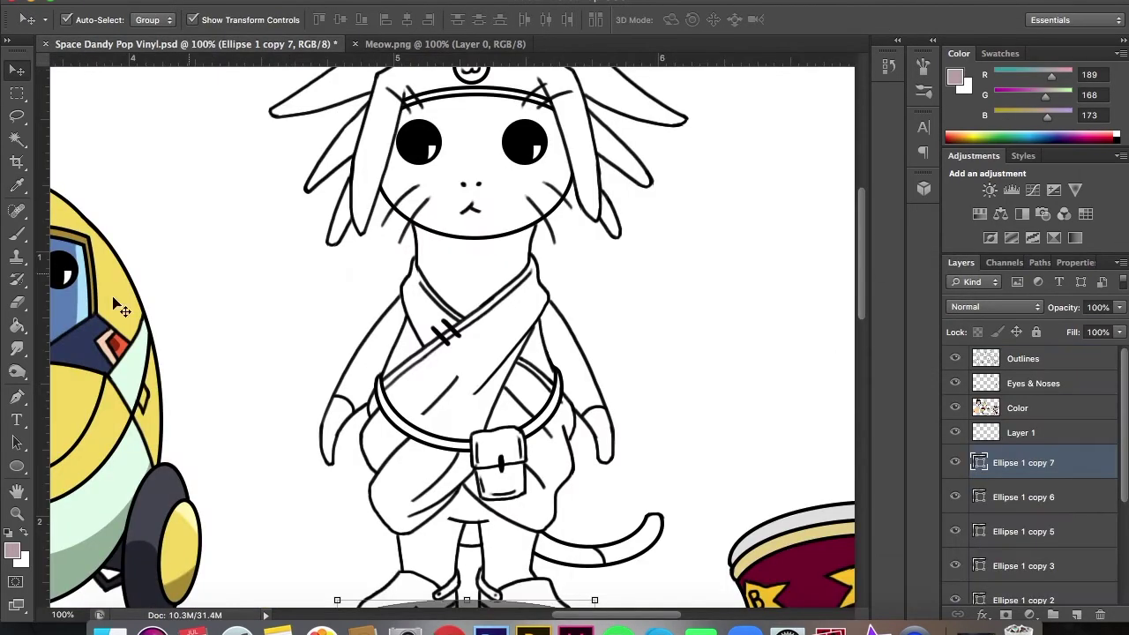
Draw a mauve-filled ellipse and position it over Meow's robe.
{"action": "key", "text": "u"}
{"action": "left_click", "coordinate": [157, 19]}
{"action": "left_click_drag", "start_coordinate": [445, 274], "coordinate": [561, 513]}
{"action": "key", "text": "v"}
{"action": "left_click_drag", "start_coordinate": [502, 332], "coordinate": [472, 328]}
{"action": "left_click", "coordinate": [1023, 358]}
{"action": "key", "text": "e"}
{"action": "left_click", "coordinate": [70, 19]}
{"action": "key", "text": "ctrl+plus"}
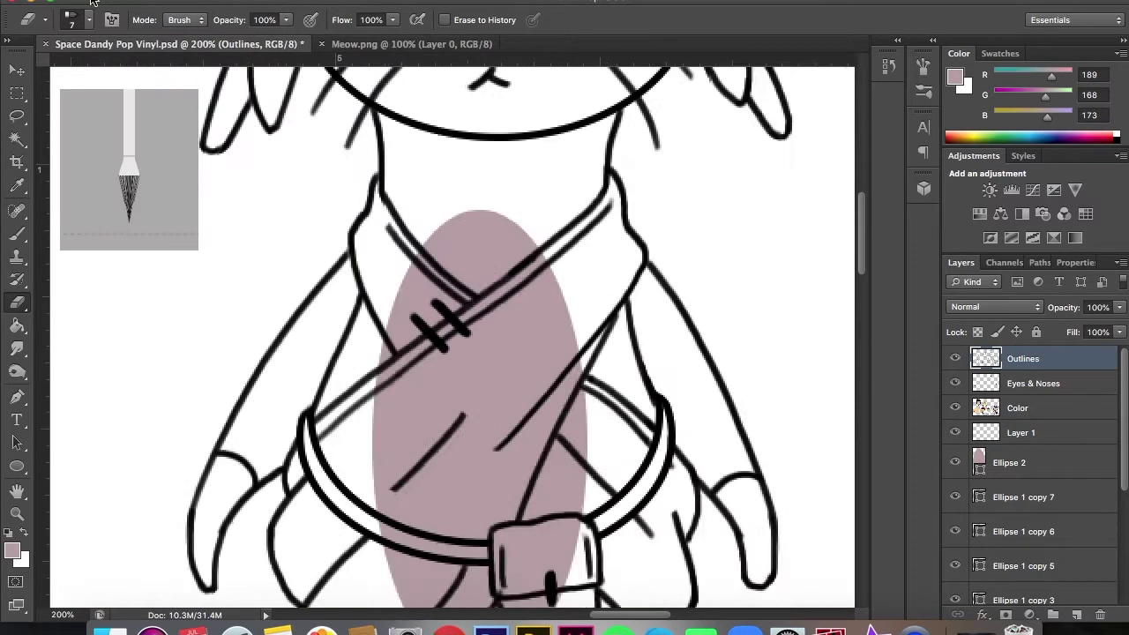
Paint Meow's fingertips on both hands pink on Layer 1.
{"action": "key", "text": "ctrl+plus"}
{"action": "scroll", "coordinate": [452, 335], "scroll_direction": "right", "scroll_amount": 5}
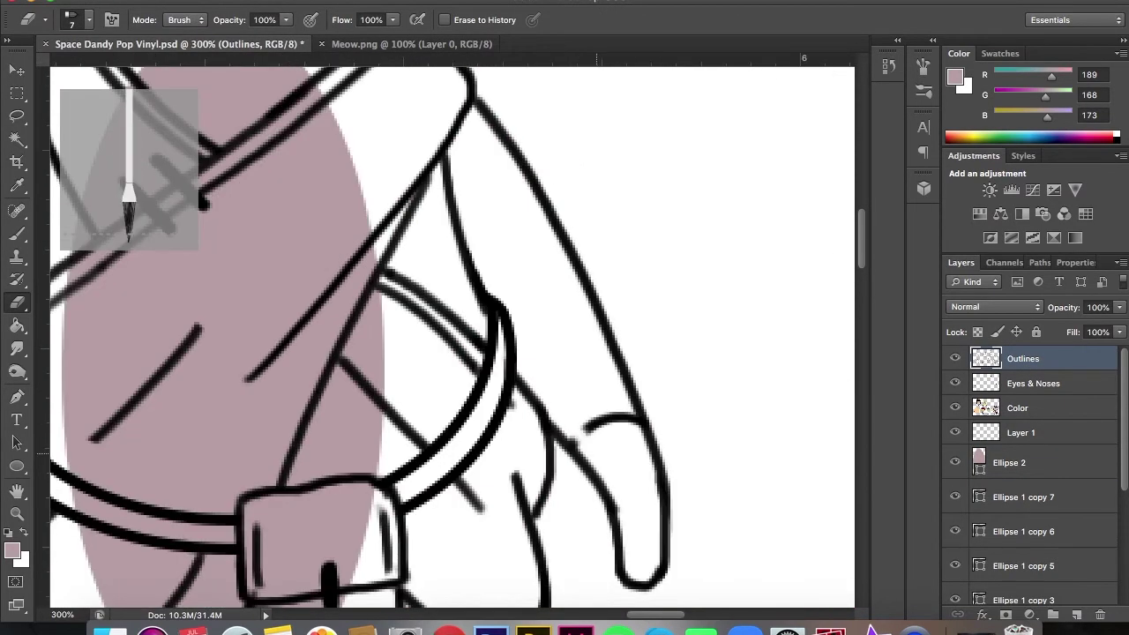
{"action": "key", "text": "b"}
{"action": "key", "text": "alt+bracketleft"}
{"action": "key", "text": "alt+bracketleft"}
{"action": "key", "text": "alt+bracketleft"}
{"action": "mouse_move", "coordinate": [617, 423]}
{"action": "left_mouse_down"}
{"action": "mouse_move", "coordinate": [586, 476]}
{"action": "mouse_move", "coordinate": [639, 573]}
{"action": "left_mouse_up"}
{"action": "left_click_drag", "start_coordinate": [631, 490], "coordinate": [628, 539]}
{"action": "scroll", "coordinate": [451, 335], "scroll_direction": "left", "scroll_amount": 10}
{"action": "left_click_drag", "start_coordinate": [377, 446], "coordinate": [342, 569]}
{"action": "scroll", "coordinate": [452, 336], "scroll_direction": "down", "scroll_amount": 5}
Delete the stray Ellipse 1 copy 7 layer.
{"action": "key", "text": "alt+bracketleft"}
{"action": "key", "text": "alt+bracketleft"}
{"action": "left_click", "coordinate": [12, 552]}
{"action": "left_click", "coordinate": [896, 327]}
{"action": "key", "text": "BackSpace"}
{"action": "key", "text": "alt+bracketright"}
{"action": "key", "text": "alt+bracketright"}
Fill both lower legs pink using a size 7 brush.
{"action": "left_click_drag", "start_coordinate": [445, 381], "coordinate": [560, 390]}
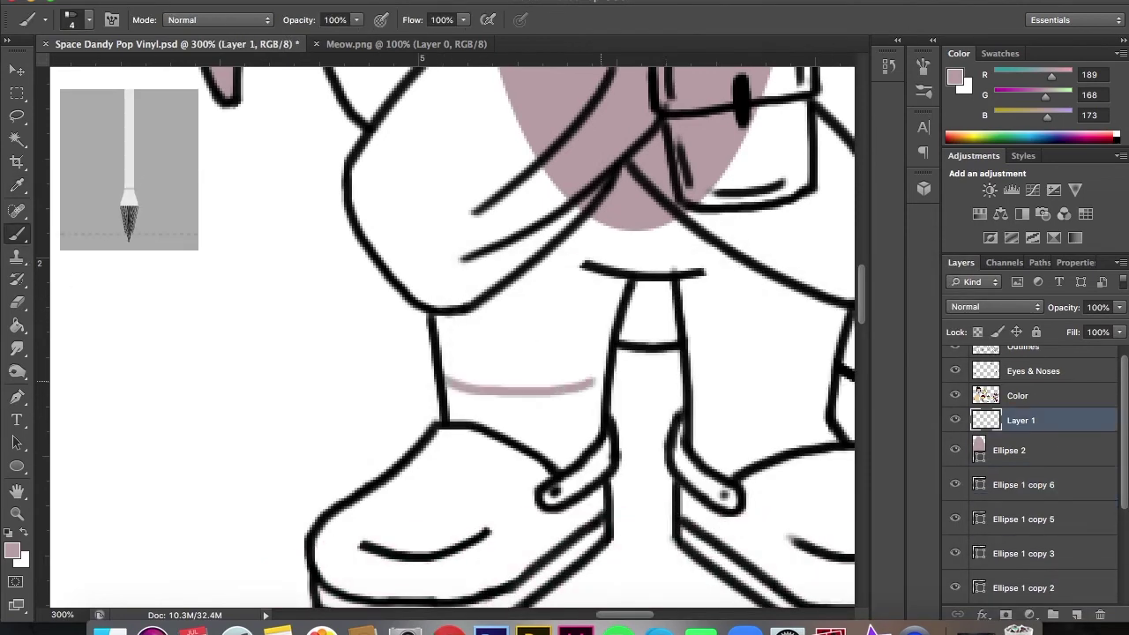
{"action": "left_click", "coordinate": [88, 20]}
{"action": "left_click_drag", "start_coordinate": [37, 72], "coordinate": [44, 72]}
{"action": "mouse_move", "coordinate": [448, 388]}
{"action": "left_mouse_down"}
{"action": "mouse_move", "coordinate": [516, 436]}
{"action": "mouse_move", "coordinate": [595, 392]}
{"action": "left_mouse_up"}
{"action": "left_click_drag", "start_coordinate": [710, 454], "coordinate": [820, 397]}
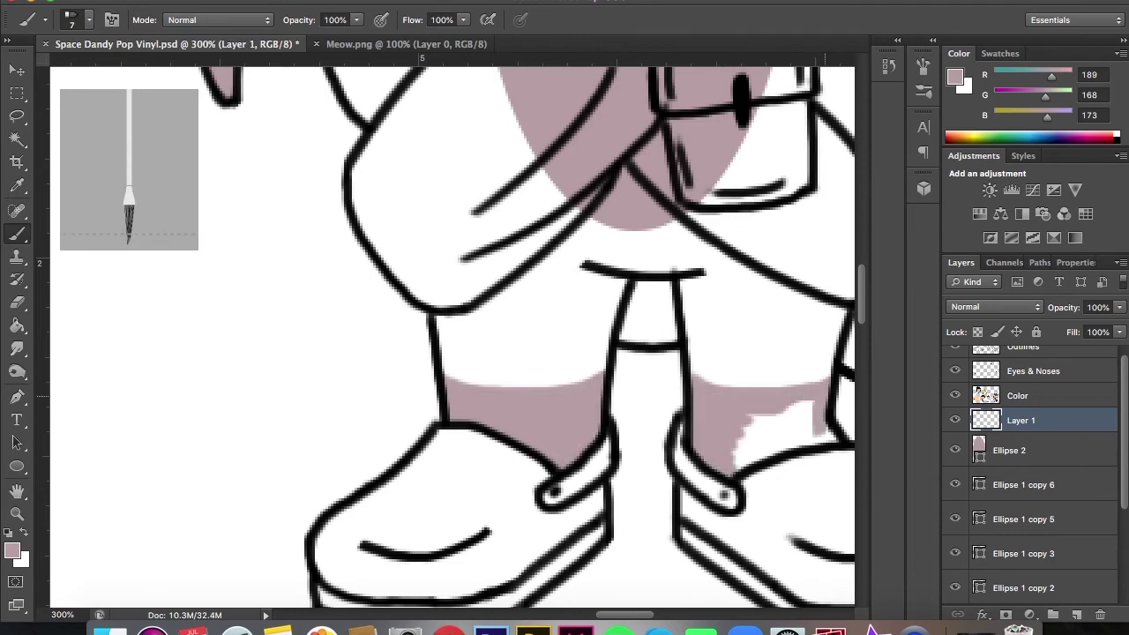
Clean up paint spill near the tail and colour the tail tip.
{"action": "key", "text": "e"}
{"action": "key", "text": "ctrl+minus"}
{"action": "key", "text": "ctrl+Tab"}
{"action": "key", "text": "ctrl+Tab"}
{"action": "left_click_drag", "start_coordinate": [688, 349], "coordinate": [717, 377]}
{"action": "key", "text": "b"}
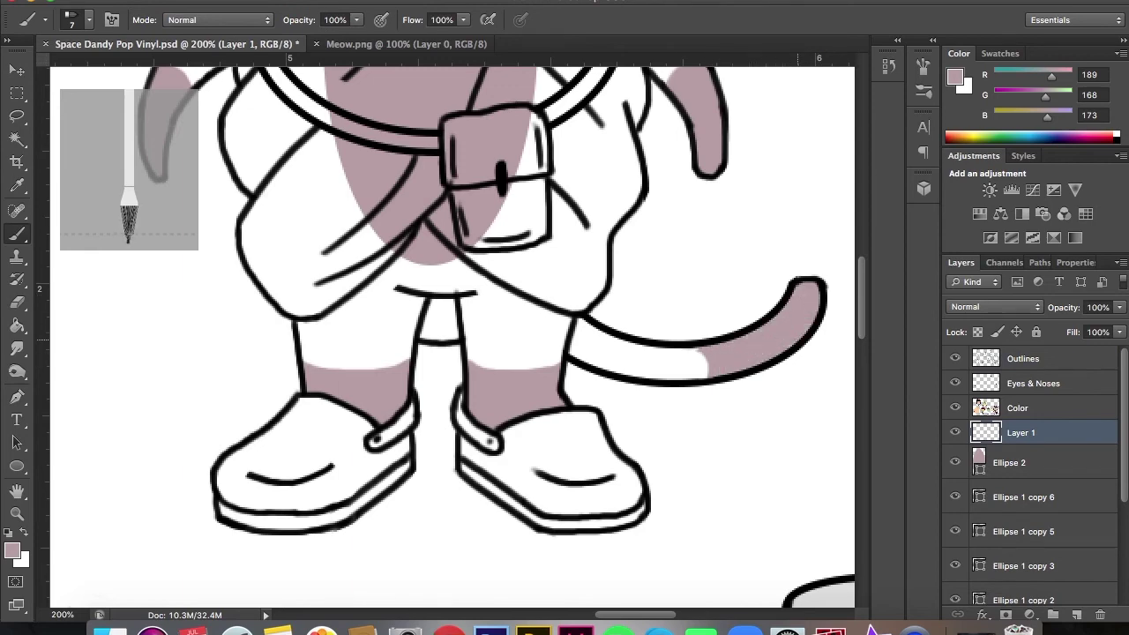
{"action": "key", "text": "e"}
{"action": "scroll", "coordinate": [452, 335], "scroll_direction": "up", "scroll_amount": 3}
{"action": "scroll", "coordinate": [451, 335], "scroll_direction": "up", "scroll_amount": 5}
{"action": "scroll", "coordinate": [452, 335], "scroll_direction": "up", "scroll_amount": 10}
Add a tan ellipse on the forehead, erasing the part above the hat band.
{"action": "left_click", "coordinate": [382, 44]}
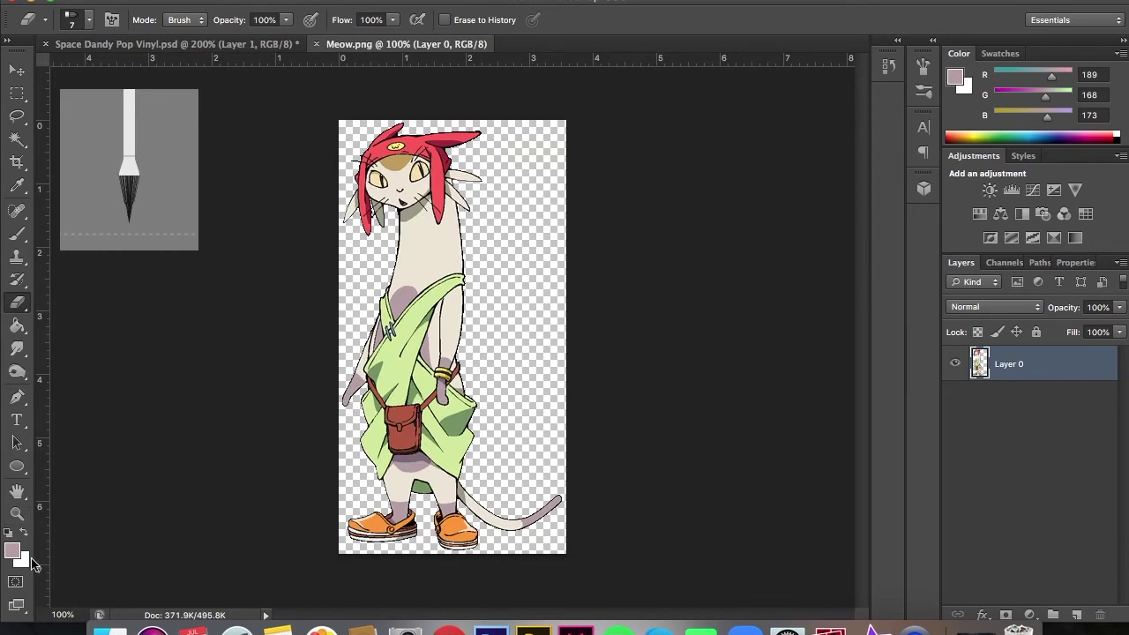
{"action": "left_click", "coordinate": [239, 43]}
{"action": "scroll", "coordinate": [239, 176], "scroll_direction": "up", "scroll_amount": 2}
{"action": "key", "text": "u"}
{"action": "left_click", "coordinate": [157, 19]}
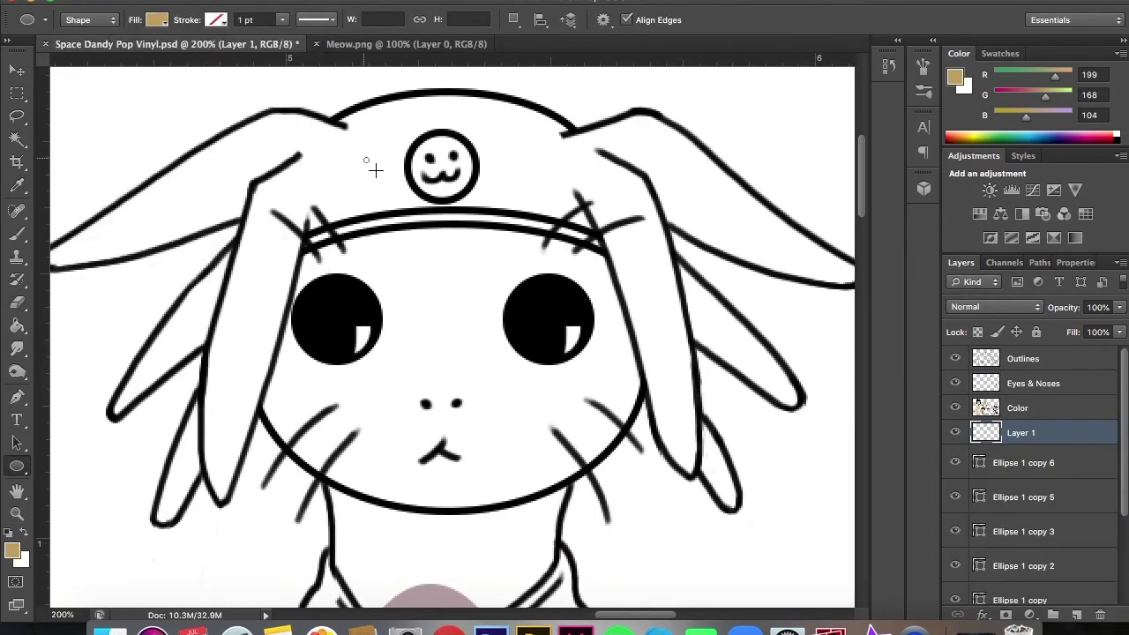
{"action": "left_click_drag", "start_coordinate": [363, 160], "coordinate": [536, 284]}
{"action": "key", "text": "e"}
{"action": "left_click_drag", "start_coordinate": [467, 167], "coordinate": [371, 207]}
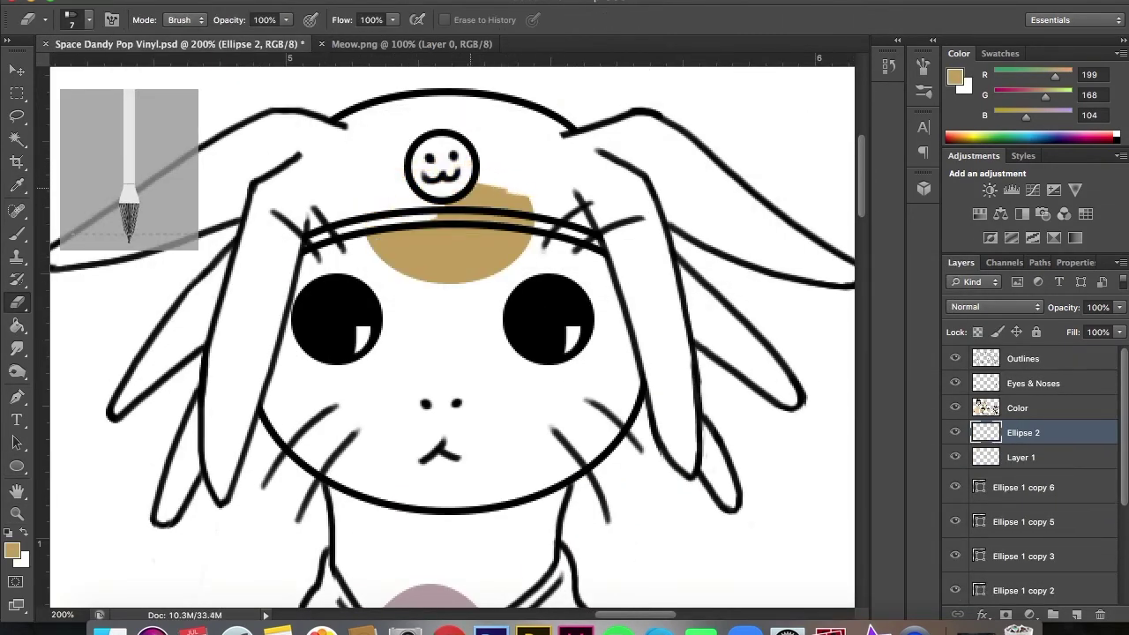
{"action": "scroll", "coordinate": [861, 169], "scroll_direction": "down", "scroll_amount": 1}
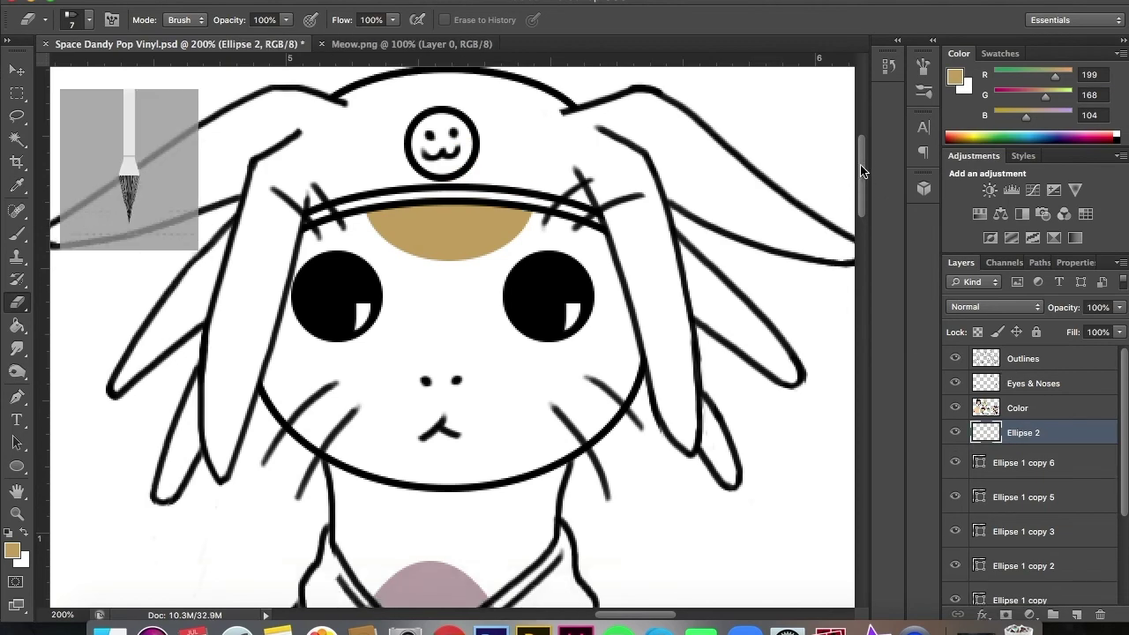
Sample the light green robe colour from Meow.png and paint the robe collar.
{"action": "left_click", "coordinate": [382, 44]}
{"action": "key", "text": "i"}
{"action": "key", "text": "Return"}
{"action": "key", "text": "b"}
{"action": "left_click", "coordinate": [251, 44]}
{"action": "left_click_drag", "start_coordinate": [335, 357], "coordinate": [395, 460]}
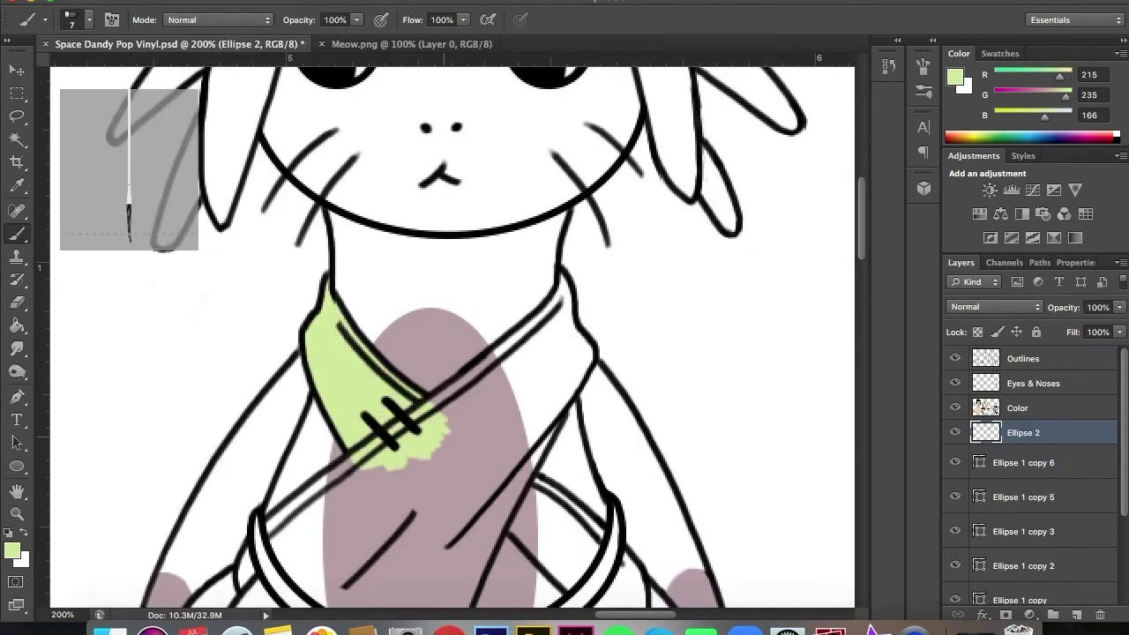
Fill the rest of the crossed robe light green with a 16 px round brush.
{"action": "left_click_drag", "start_coordinate": [529, 498], "coordinate": [432, 366]}
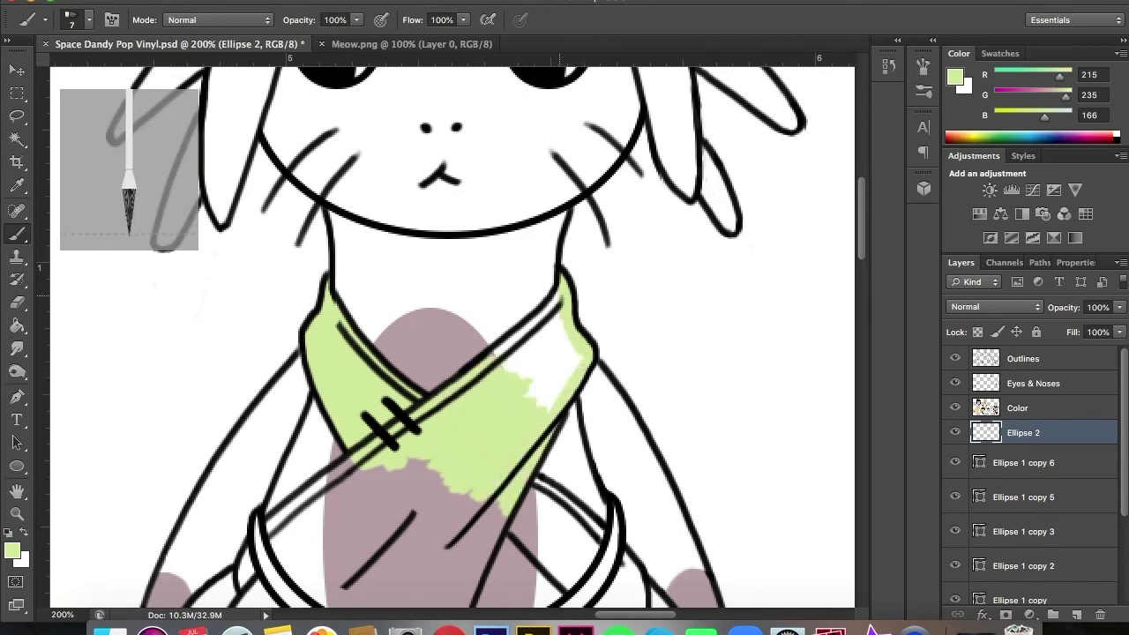
{"action": "left_click_drag", "start_coordinate": [507, 299], "coordinate": [573, 406]}
{"action": "scroll", "coordinate": [862, 264], "scroll_direction": "down", "scroll_amount": 2}
{"action": "scroll", "coordinate": [862, 265], "scroll_direction": "down", "scroll_amount": 3}
{"action": "left_click_drag", "start_coordinate": [269, 328], "coordinate": [361, 261]}
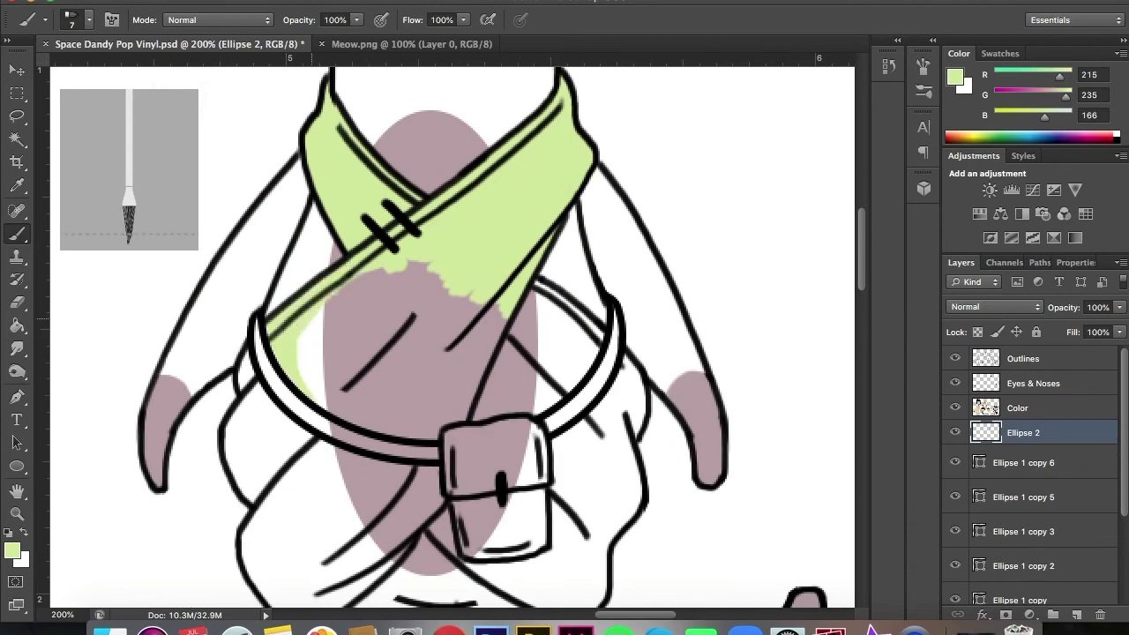
{"action": "left_click_drag", "start_coordinate": [300, 344], "coordinate": [432, 273]}
{"action": "left_click", "coordinate": [78, 20]}
{"action": "double_click", "coordinate": [68, 151]}
{"action": "mouse_move", "coordinate": [299, 458]}
{"action": "left_mouse_down"}
{"action": "mouse_move", "coordinate": [244, 415]}
{"action": "mouse_move", "coordinate": [424, 529]}
{"action": "mouse_move", "coordinate": [433, 403]}
{"action": "mouse_move", "coordinate": [585, 327]}
{"action": "mouse_move", "coordinate": [397, 353]}
{"action": "left_mouse_up"}
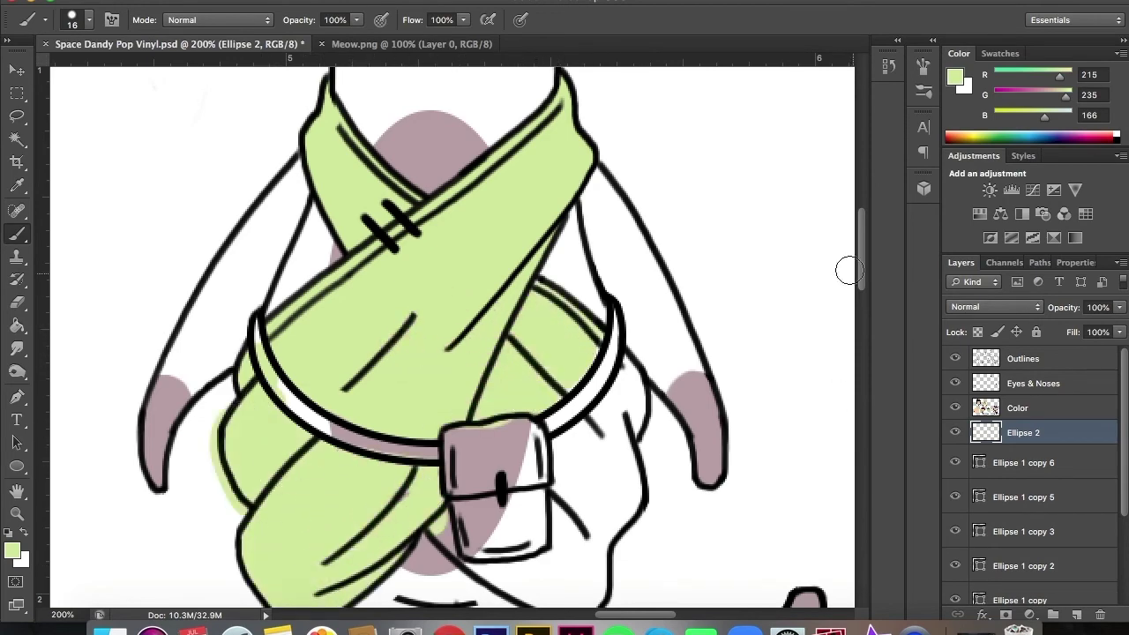
{"action": "scroll", "coordinate": [836, 396], "scroll_direction": "down", "scroll_amount": 3}
{"action": "mouse_move", "coordinate": [495, 428]}
{"action": "left_mouse_down"}
{"action": "mouse_move", "coordinate": [617, 285]}
{"action": "mouse_move", "coordinate": [594, 439]}
{"action": "mouse_move", "coordinate": [600, 307]}
{"action": "left_mouse_up"}
Set black as the paint colour and touch up the Outlines layer.
{"action": "key", "text": "e"}
{"action": "left_click", "coordinate": [13, 551]}
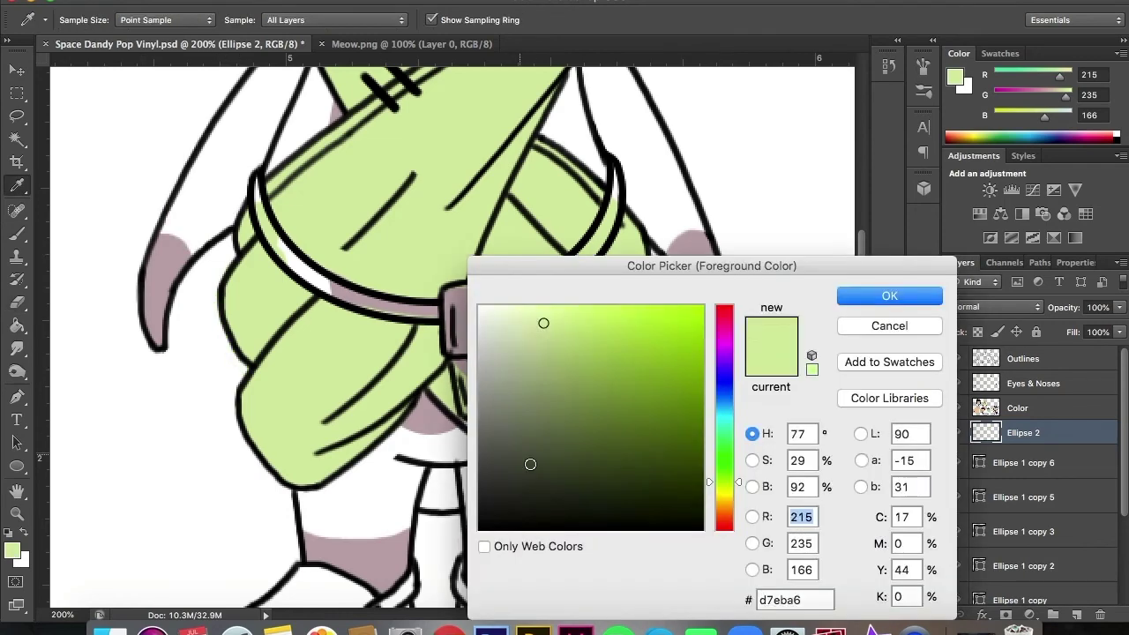
{"action": "left_click", "coordinate": [1023, 358]}
{"action": "left_click", "coordinate": [88, 19]}
{"action": "key", "text": "Return"}
{"action": "scroll", "coordinate": [452, 335], "scroll_direction": "up", "scroll_amount": 6}
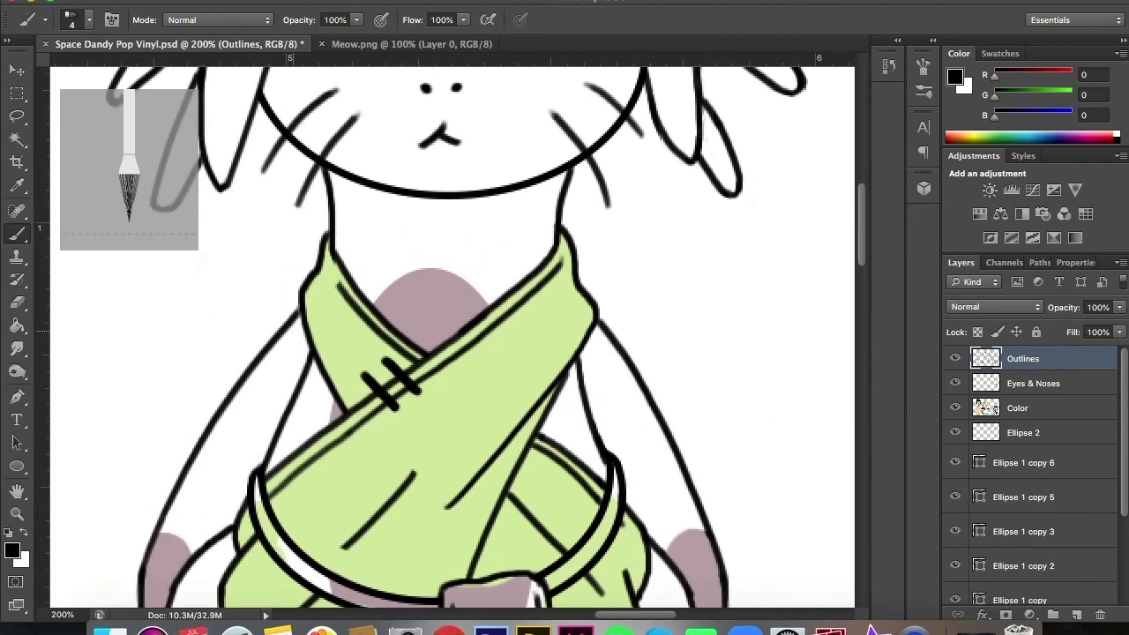
{"action": "scroll", "coordinate": [451, 335], "scroll_direction": "down", "scroll_amount": 7}
{"action": "key", "text": "e"}
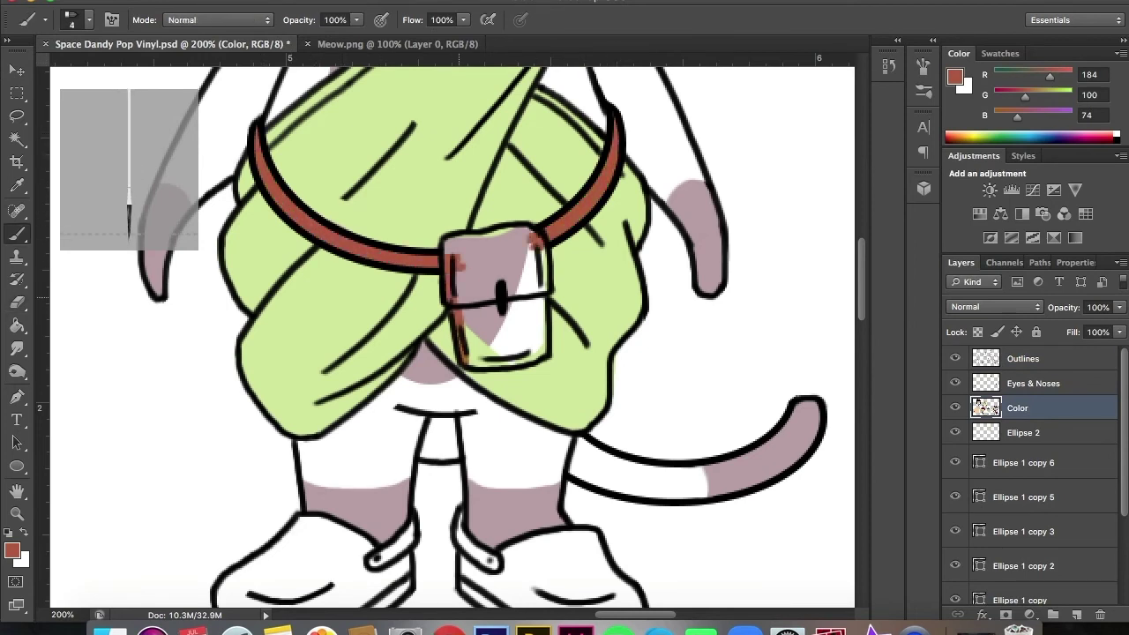
Paint the belt and bag reddish-brown, enlarging the brush to size 8.
{"action": "left_click_drag", "start_coordinate": [463, 309], "coordinate": [480, 361]}
{"action": "left_click_drag", "start_coordinate": [533, 247], "coordinate": [538, 352]}
{"action": "left_click", "coordinate": [88, 19]}
{"action": "left_click_drag", "start_coordinate": [454, 264], "coordinate": [492, 243]}
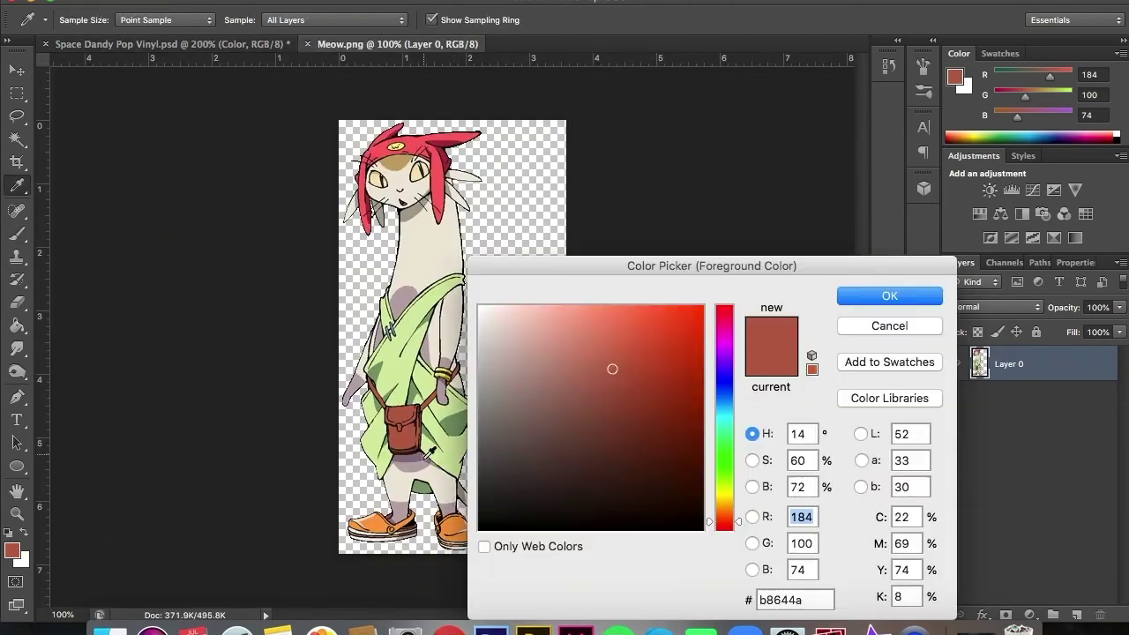
{"action": "scroll", "coordinate": [862, 220], "scroll_direction": "up", "scroll_amount": 5}
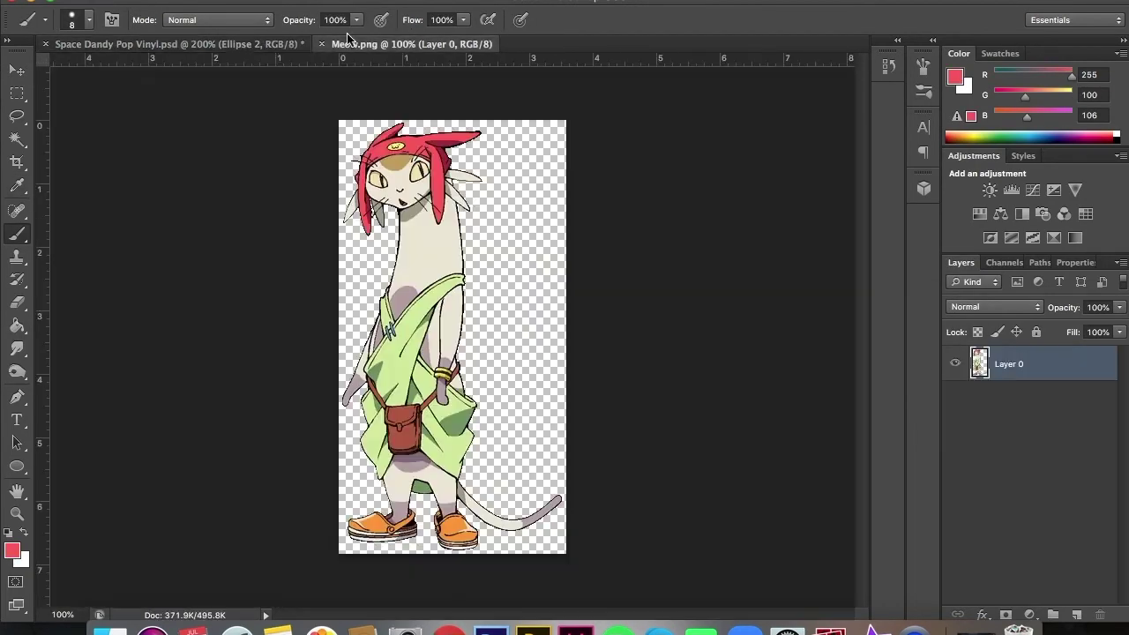
Paint Meow's hat and both ears red around the smiley badge.
{"action": "left_click", "coordinate": [962, 434]}
{"action": "left_click_drag", "start_coordinate": [300, 252], "coordinate": [227, 374]}
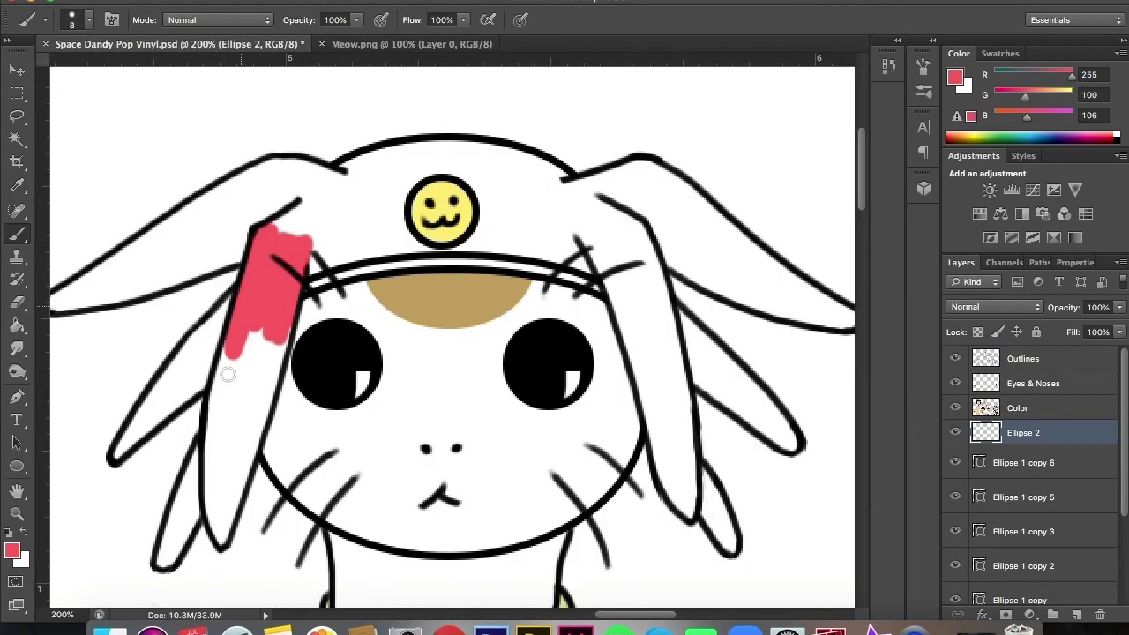
{"action": "left_click_drag", "start_coordinate": [221, 526], "coordinate": [223, 479]}
{"action": "mouse_move", "coordinate": [326, 279]}
{"action": "left_mouse_down"}
{"action": "mouse_move", "coordinate": [220, 189]}
{"action": "mouse_move", "coordinate": [80, 282]}
{"action": "mouse_move", "coordinate": [188, 263]}
{"action": "left_mouse_up"}
{"action": "left_click_drag", "start_coordinate": [312, 173], "coordinate": [428, 243]}
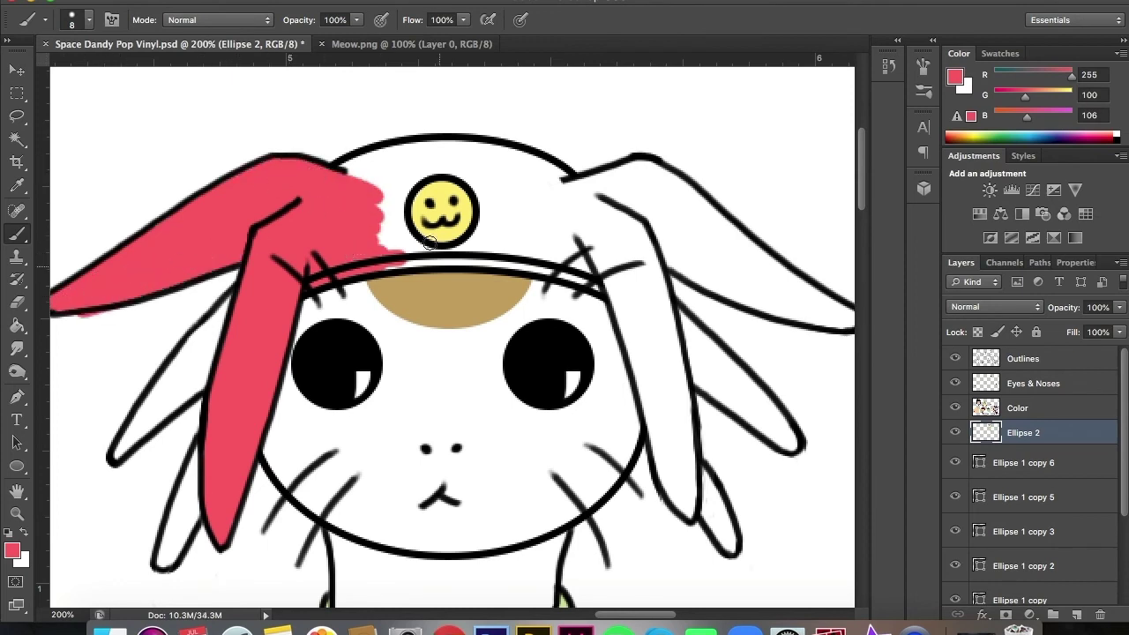
{"action": "mouse_move", "coordinate": [582, 277]}
{"action": "left_mouse_down"}
{"action": "mouse_move", "coordinate": [439, 167]}
{"action": "mouse_move", "coordinate": [617, 302]}
{"action": "mouse_move", "coordinate": [663, 306]}
{"action": "left_mouse_up"}
{"action": "mouse_move", "coordinate": [653, 363]}
{"action": "left_mouse_down"}
{"action": "mouse_move", "coordinate": [726, 244]}
{"action": "mouse_move", "coordinate": [650, 219]}
{"action": "left_mouse_up"}
{"action": "left_click_drag", "start_coordinate": [575, 189], "coordinate": [622, 167]}
Switch to the Outlines layer and set a dark outline colour.
{"action": "scroll", "coordinate": [698, 274], "scroll_direction": "right", "scroll_amount": 1}
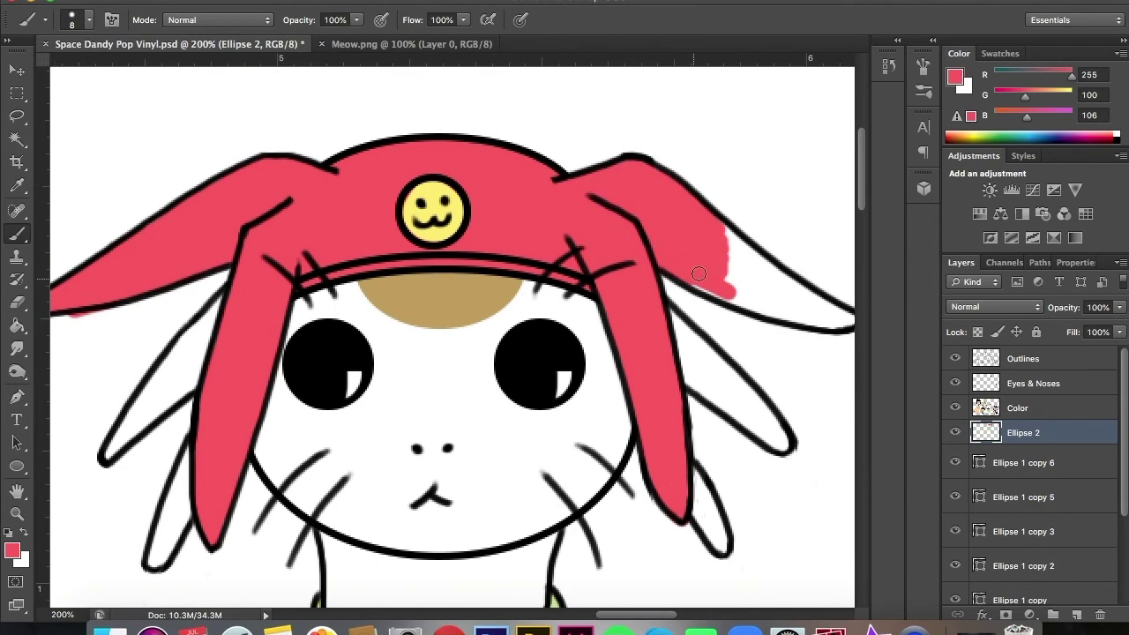
{"action": "scroll", "coordinate": [718, 317], "scroll_direction": "right", "scroll_amount": 3}
{"action": "key", "text": "e"}
{"action": "scroll", "coordinate": [391, 385], "scroll_direction": "left", "scroll_amount": 10}
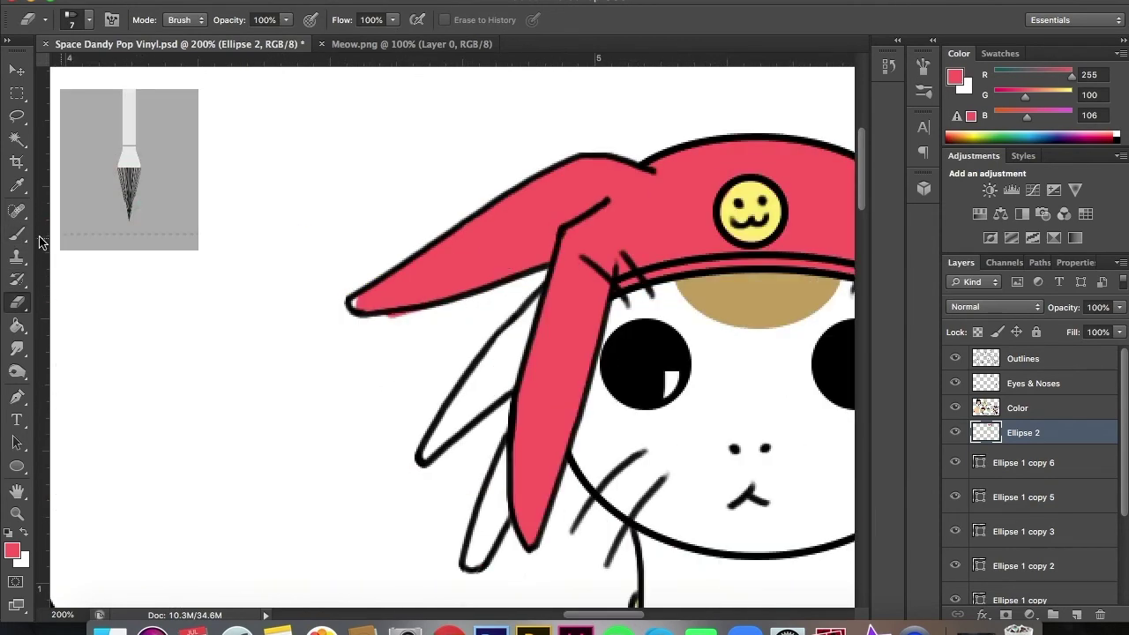
{"action": "left_click", "coordinate": [1023, 358]}
{"action": "key", "text": "b"}
{"action": "left_click", "coordinate": [70, 19]}
{"action": "left_click", "coordinate": [30, 80]}
Compare the drawing against the Meow reference image, then return to the lineup.
{"action": "key", "text": "e"}
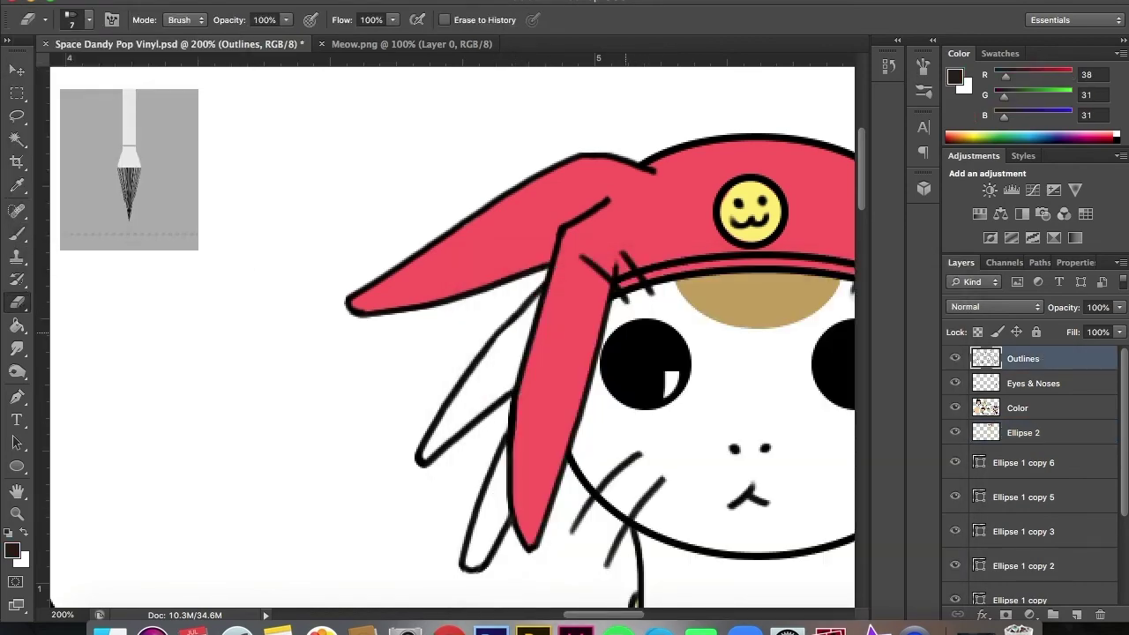
{"action": "scroll", "coordinate": [452, 335], "scroll_direction": "right", "scroll_amount": 5}
{"action": "scroll", "coordinate": [451, 353], "scroll_direction": "down", "scroll_amount": 5}
{"action": "scroll", "coordinate": [451, 353], "scroll_direction": "up", "scroll_amount": 2}
{"action": "left_click", "coordinate": [411, 44]}
{"action": "left_click", "coordinate": [261, 44]}
{"action": "key", "text": "b"}
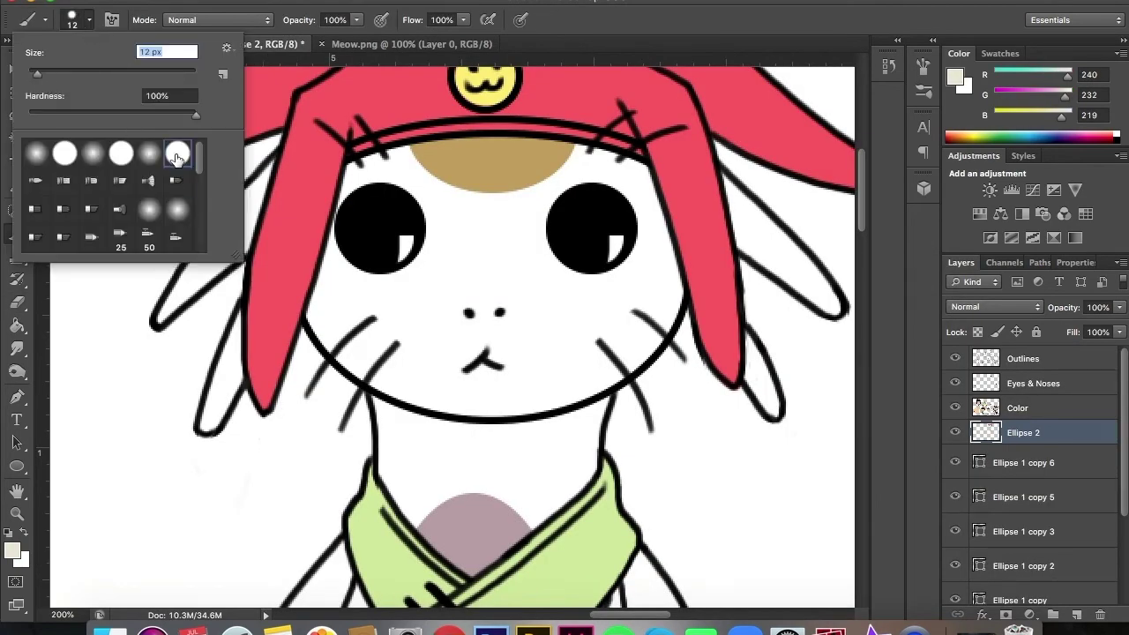
Paint Meow's left ear, face and neck beige on a new layer under Ellipse 2.
{"action": "left_click_drag", "start_coordinate": [242, 203], "coordinate": [212, 397]}
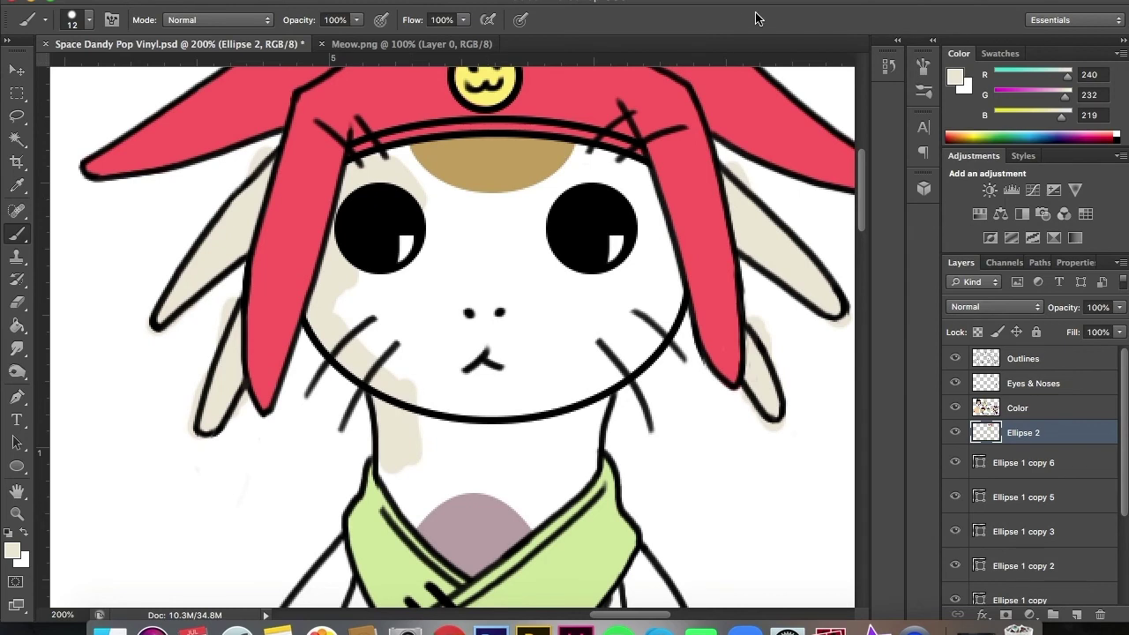
{"action": "left_click", "coordinate": [1076, 614], "text": "ctrl"}
{"action": "mouse_move", "coordinate": [408, 423]}
{"action": "left_mouse_down"}
{"action": "mouse_move", "coordinate": [403, 491]}
{"action": "mouse_move", "coordinate": [570, 471]}
{"action": "mouse_move", "coordinate": [634, 163]}
{"action": "mouse_move", "coordinate": [397, 176]}
{"action": "mouse_move", "coordinate": [429, 259]}
{"action": "mouse_move", "coordinate": [547, 330]}
{"action": "left_mouse_up"}
{"action": "key", "text": "e"}
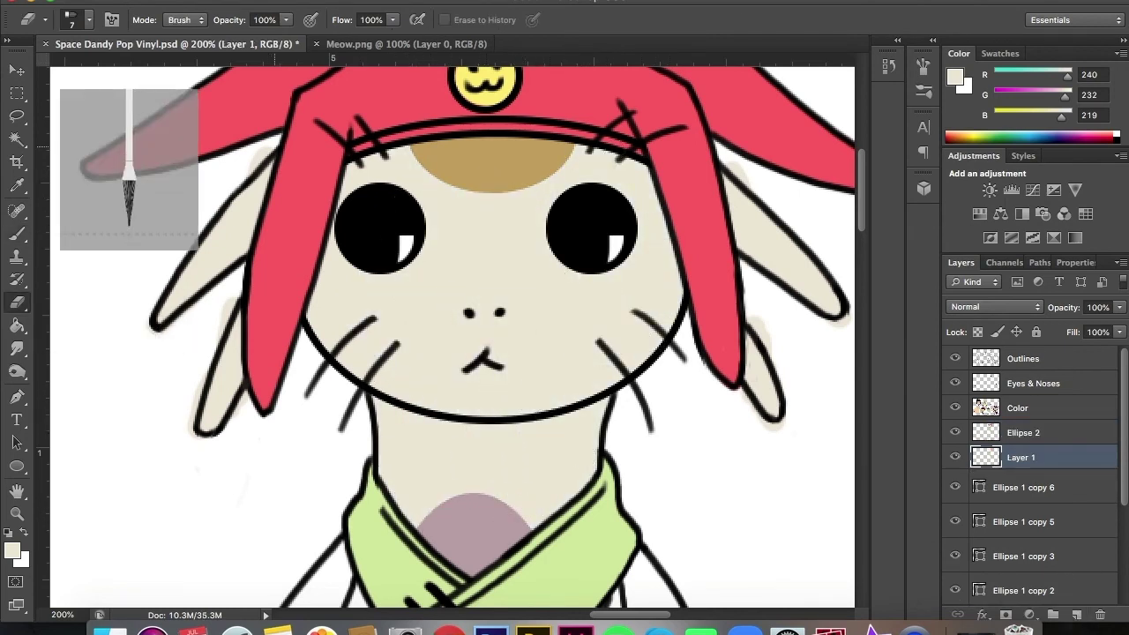
{"action": "key", "text": "alt+bracketright"}
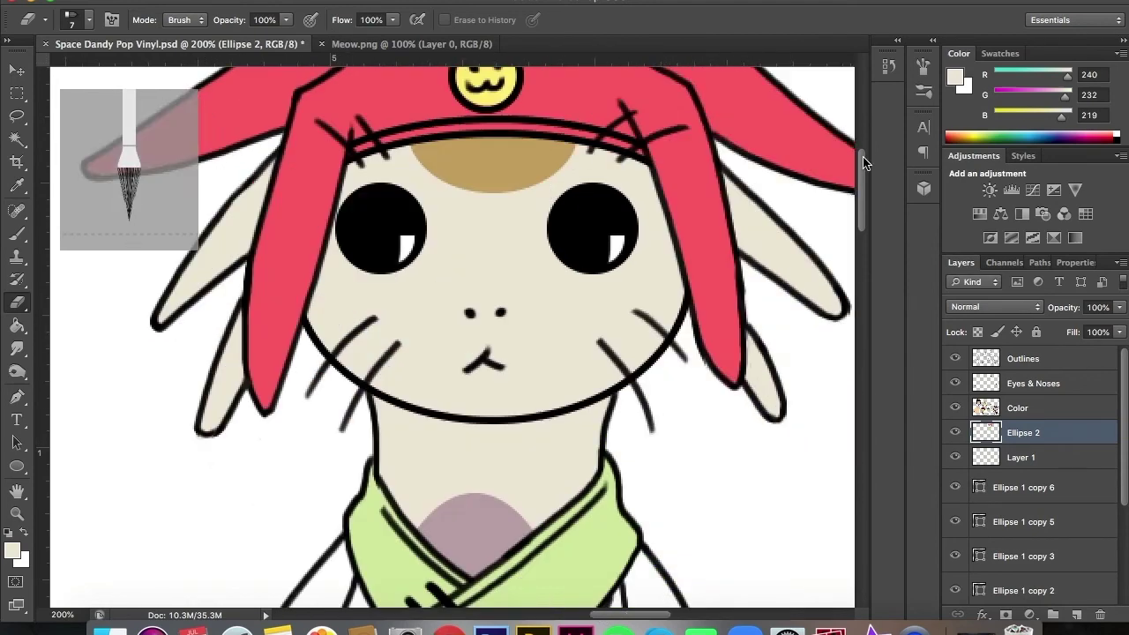
{"action": "left_click_drag", "start_coordinate": [864, 157], "coordinate": [864, 205]}
{"action": "key", "text": "alt+bracketleft"}
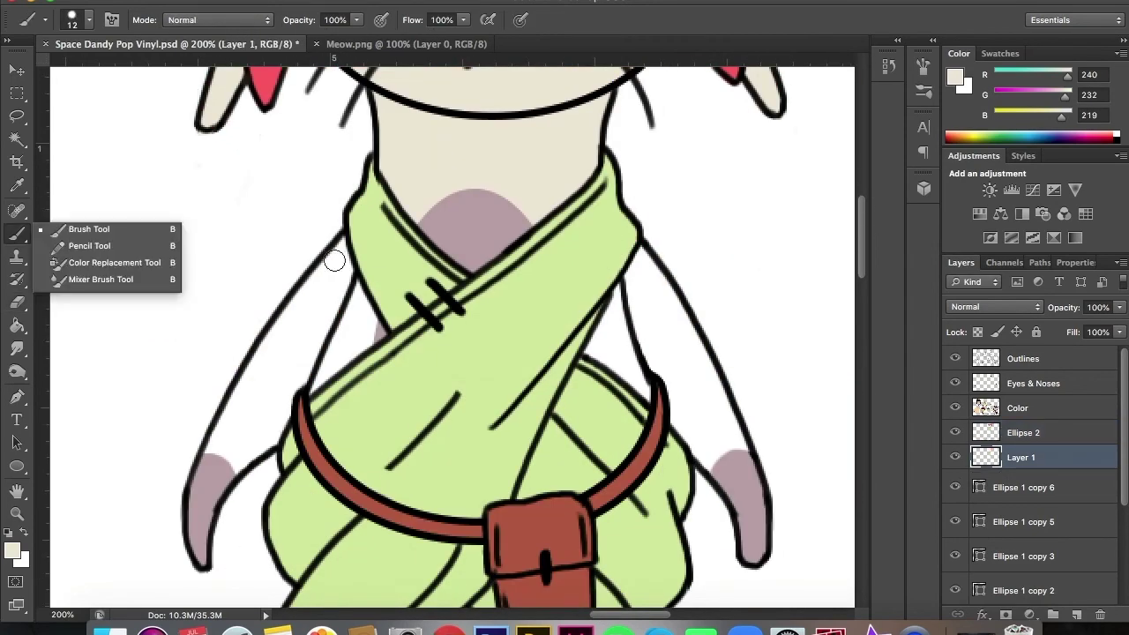
Paint beige fur along Meow's right arm and down the left leg on Layer 1.
{"action": "left_click_drag", "start_coordinate": [16, 234], "coordinate": [97, 224]}
{"action": "left_click_drag", "start_coordinate": [265, 397], "coordinate": [322, 304]}
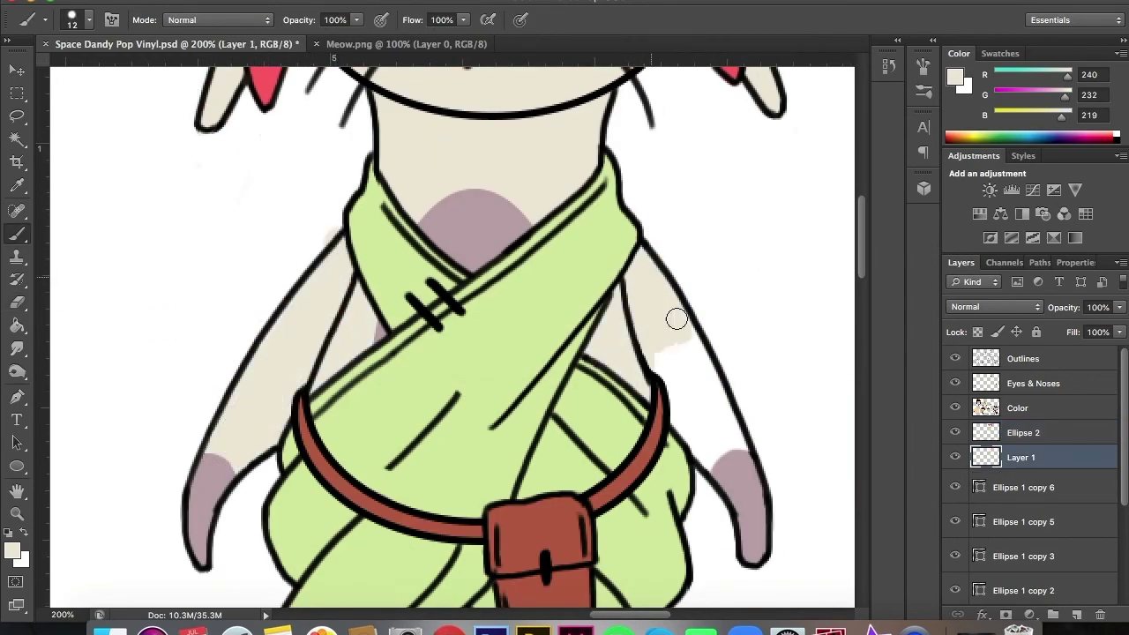
{"action": "left_click_drag", "start_coordinate": [676, 319], "coordinate": [698, 398]}
{"action": "scroll", "coordinate": [530, 353], "scroll_direction": "down", "scroll_amount": 5}
{"action": "mouse_move", "coordinate": [352, 455]}
{"action": "left_mouse_down"}
{"action": "mouse_move", "coordinate": [392, 388]}
{"action": "mouse_move", "coordinate": [516, 383]}
{"action": "mouse_move", "coordinate": [636, 439]}
{"action": "left_mouse_up"}
{"action": "key", "text": "ctrl+Tab"}
Sample orange from Meow.png, paint both shoes, and erase the spill between them.
{"action": "left_click", "coordinate": [12, 551]}
{"action": "left_click", "coordinate": [379, 453]}
{"action": "left_click", "coordinate": [1025, 294]}
{"action": "key", "text": "ctrl+Tab"}
{"action": "scroll", "coordinate": [529, 352], "scroll_direction": "down", "scroll_amount": 3}
{"action": "left_click_drag", "start_coordinate": [423, 349], "coordinate": [318, 363]}
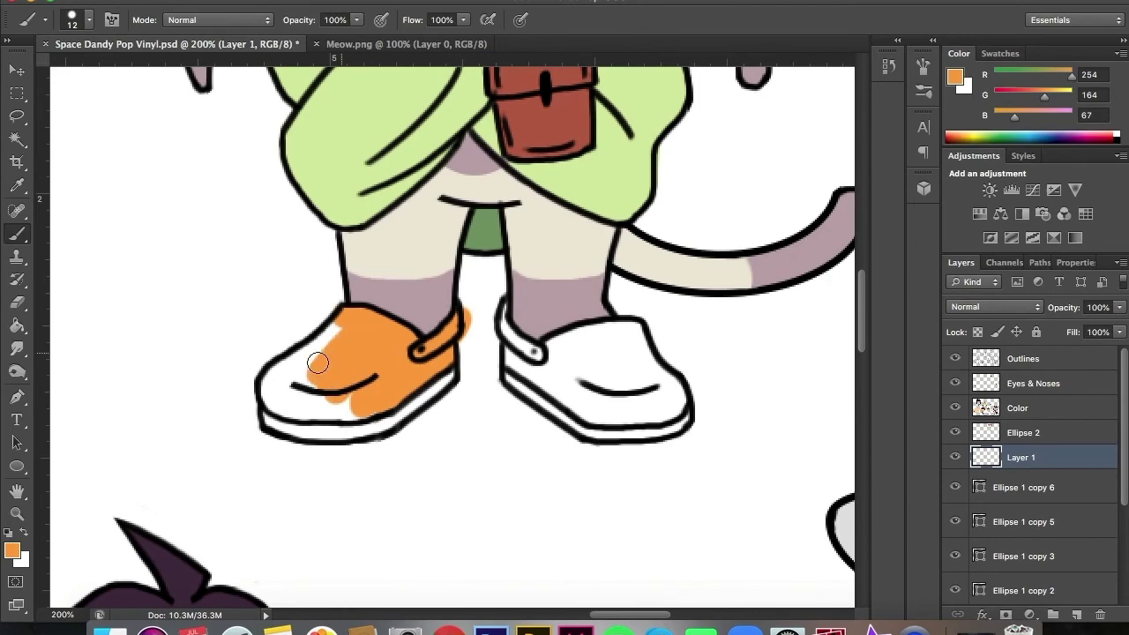
{"action": "left_click_drag", "start_coordinate": [549, 368], "coordinate": [580, 346]}
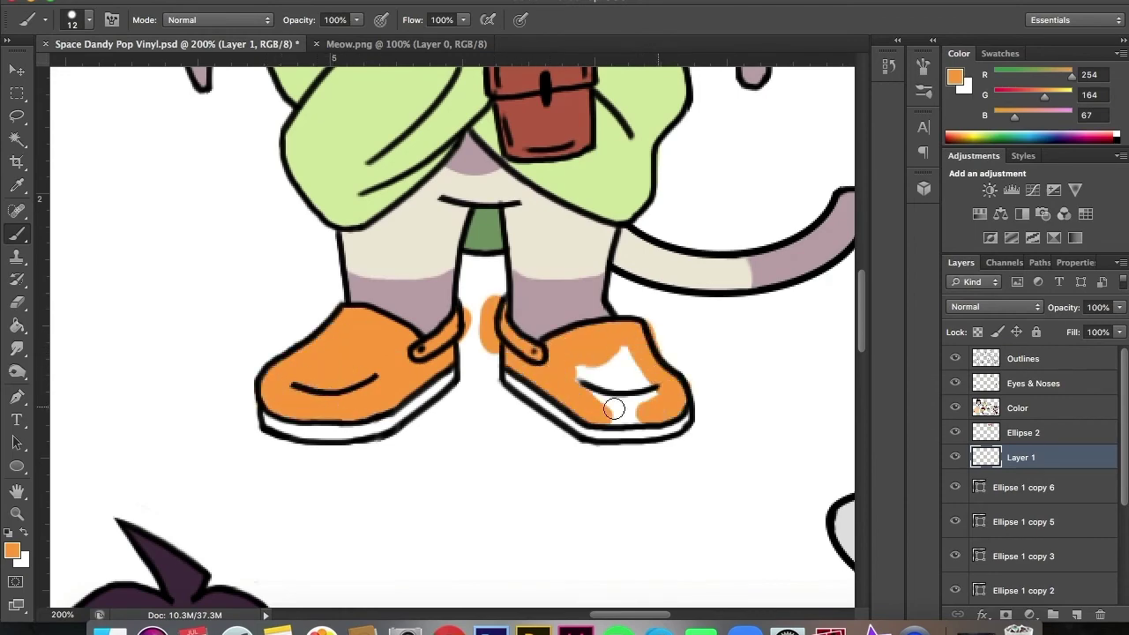
{"action": "left_click", "coordinate": [17, 302]}
{"action": "left_click_drag", "start_coordinate": [488, 304], "coordinate": [484, 337]}
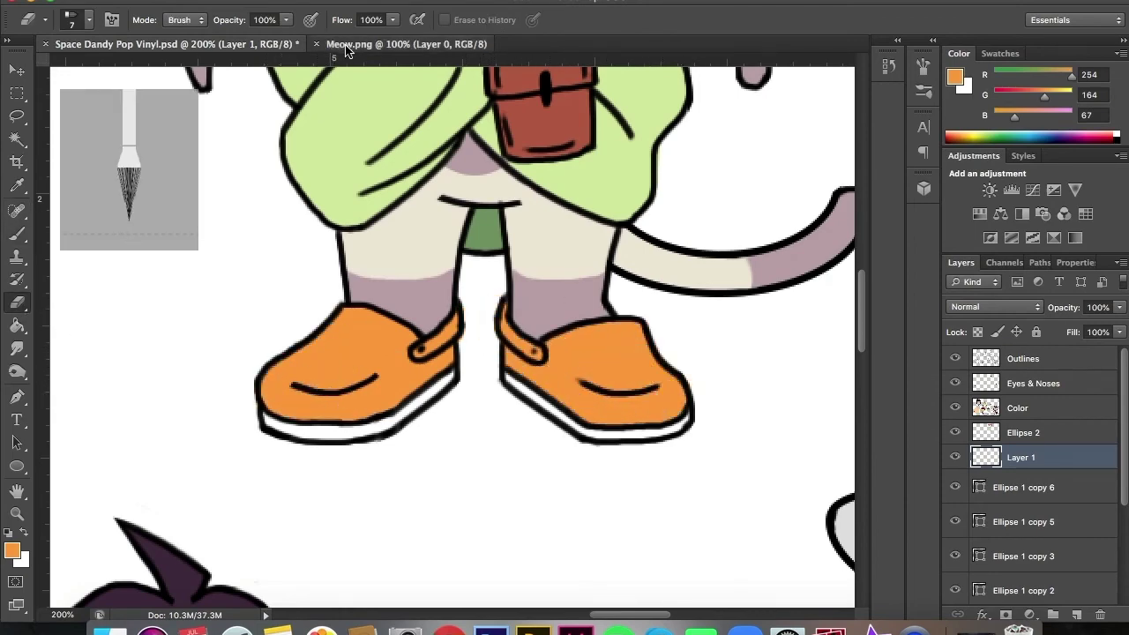
Sample light grey from the reference and paint the soles under the shoes.
{"action": "left_click", "coordinate": [346, 44]}
{"action": "left_click", "coordinate": [12, 551]}
{"action": "left_click", "coordinate": [960, 295]}
{"action": "left_click", "coordinate": [176, 45]}
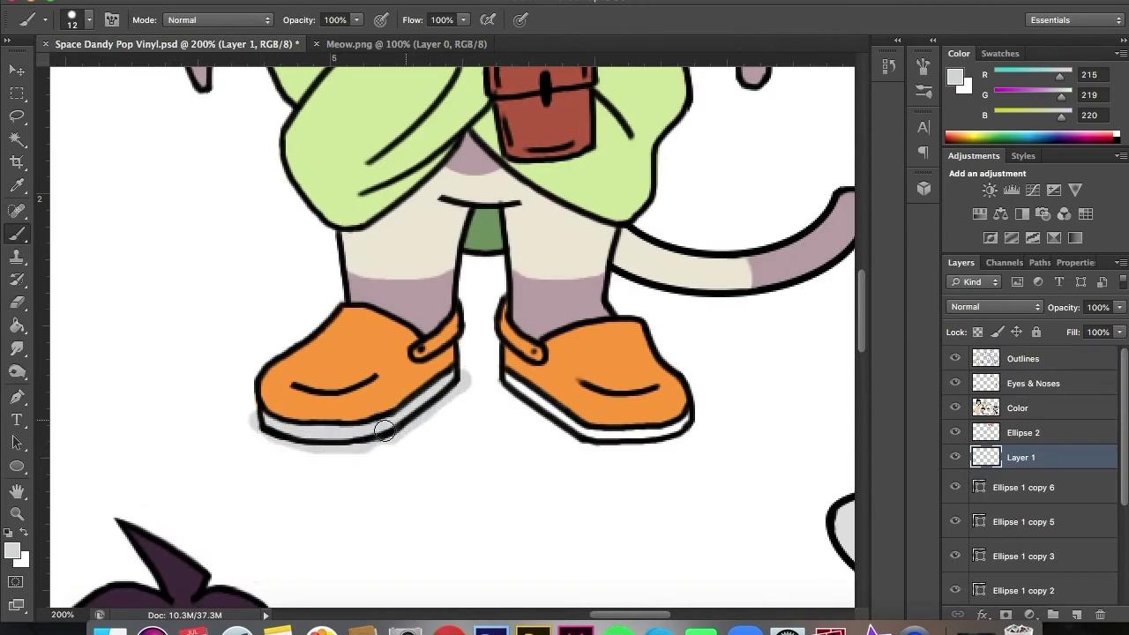
{"action": "left_click_drag", "start_coordinate": [650, 440], "coordinate": [695, 428]}
Touch up the shoes in orange with a finer brush on Ellipse 2, then merge the paint layers.
{"action": "key", "text": "e"}
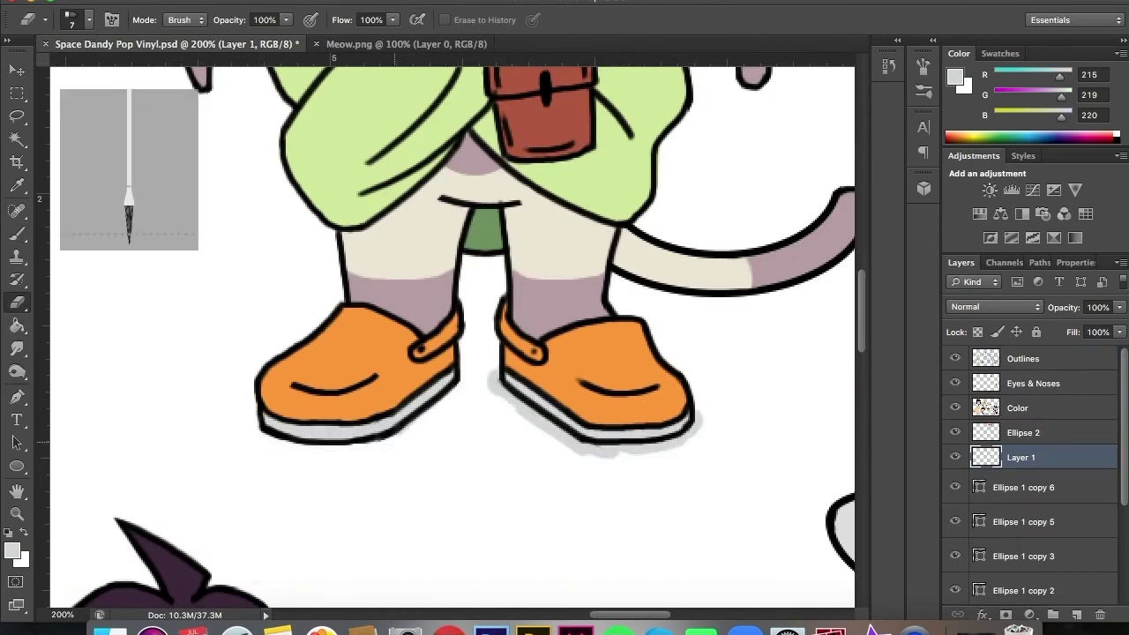
{"action": "left_click", "coordinate": [11, 550]}
{"action": "left_click", "coordinate": [617, 397]}
{"action": "left_click", "coordinate": [905, 295]}
{"action": "left_click", "coordinate": [1023, 433]}
{"action": "key", "text": "b"}
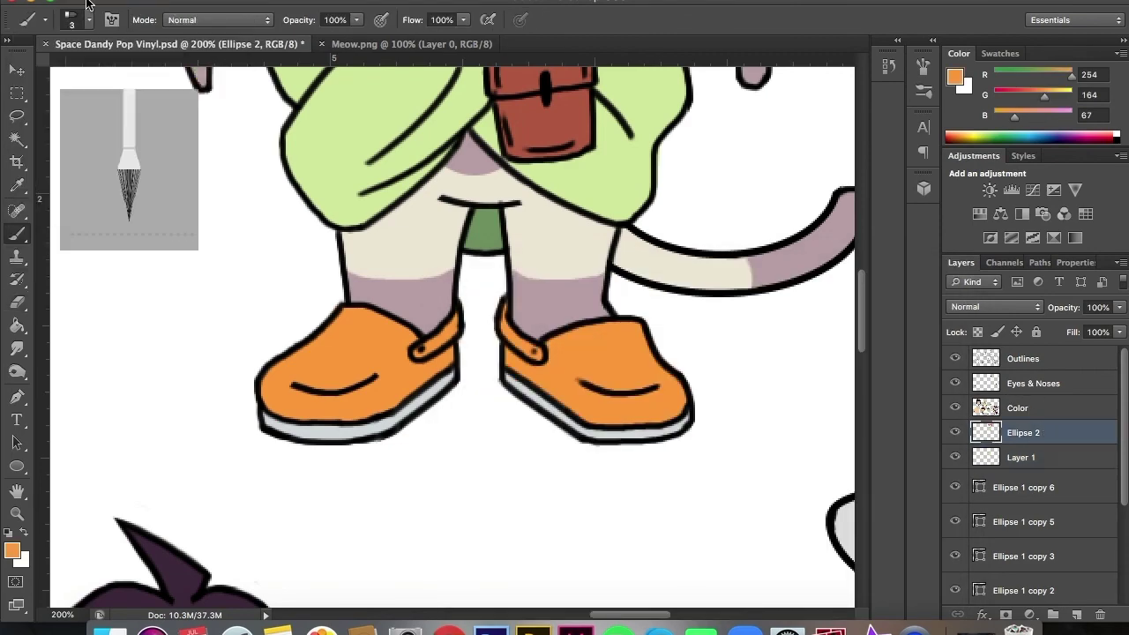
{"action": "key", "text": "ctrl+plus"}
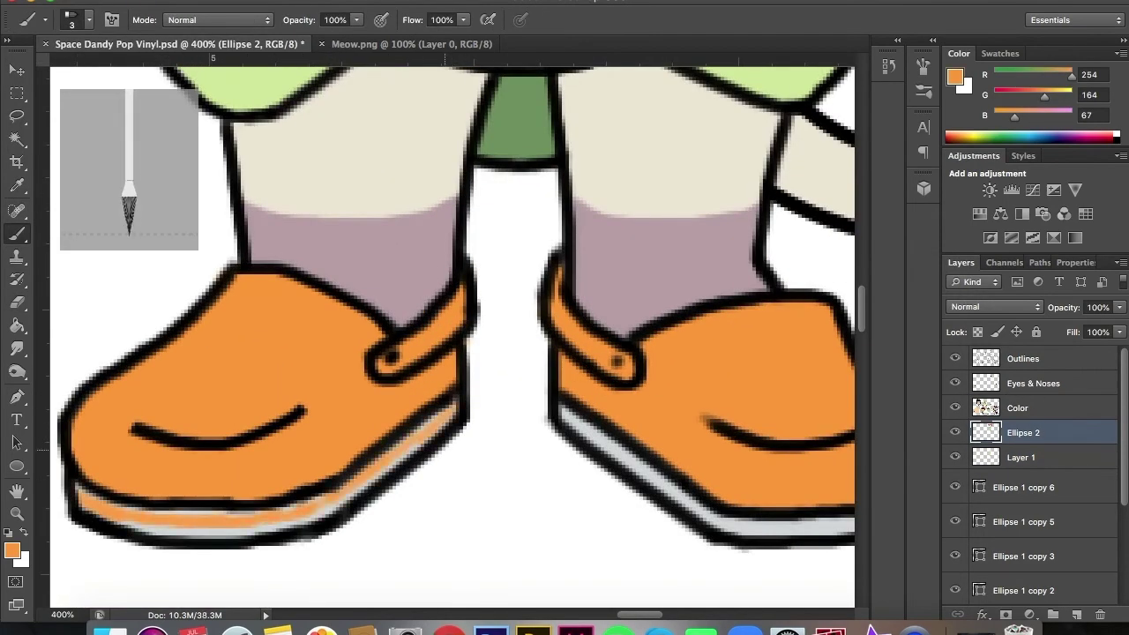
{"action": "scroll", "coordinate": [451, 335], "scroll_direction": "right", "scroll_amount": 5}
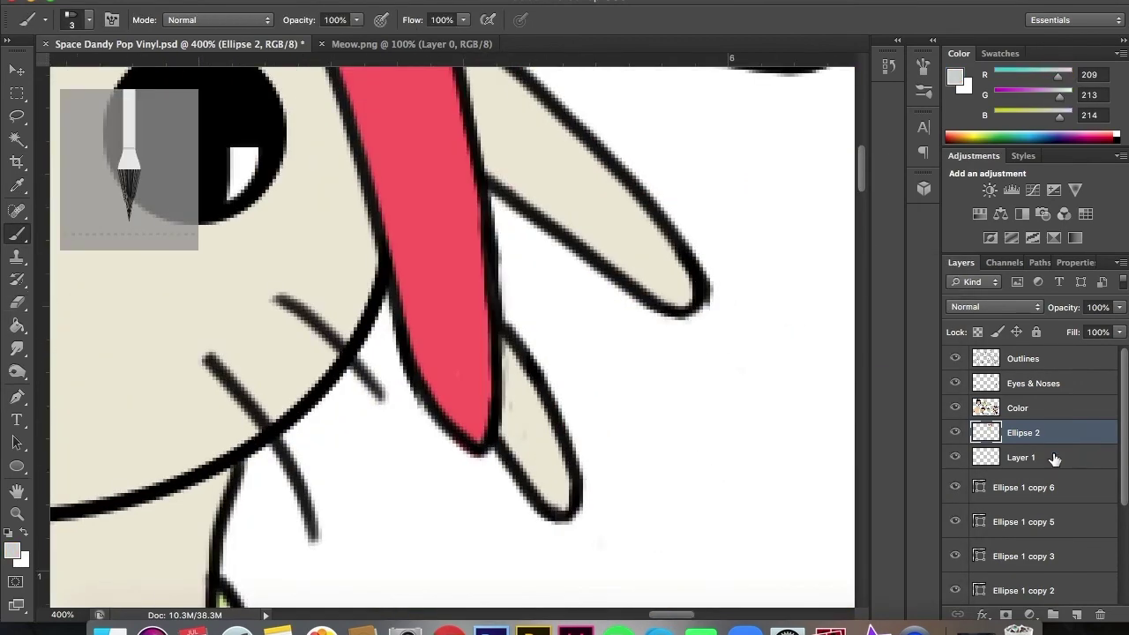
{"action": "key", "text": "ctrl+e"}
{"action": "key", "text": "ctrl+e"}
Draw an unfilled black ellipse ring around the arm end on the Outlines layer.
{"action": "key", "text": "e"}
{"action": "left_click", "coordinate": [1032, 361]}
{"action": "key", "text": "alt+bracketleft"}
{"action": "key", "text": "alt+bracketleft"}
{"action": "key", "text": "alt+bracketright"}
{"action": "key", "text": "alt+bracketright"}
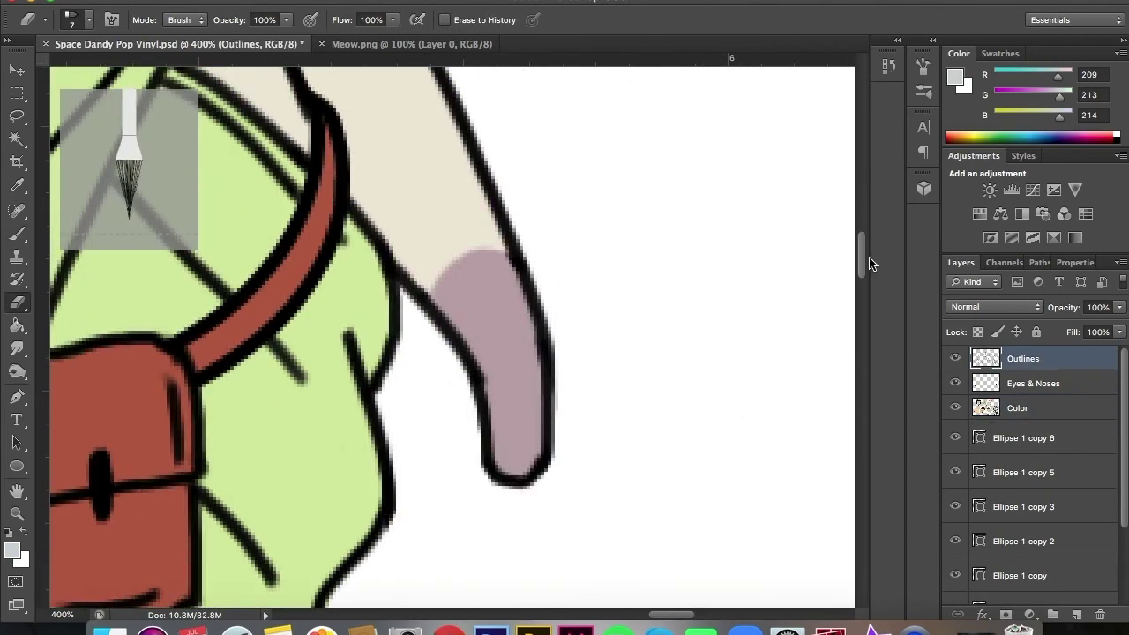
{"action": "left_click", "coordinate": [17, 465]}
{"action": "left_click", "coordinate": [157, 20]}
{"action": "left_click", "coordinate": [62, 44]}
{"action": "key", "text": "alt+bracketleft"}
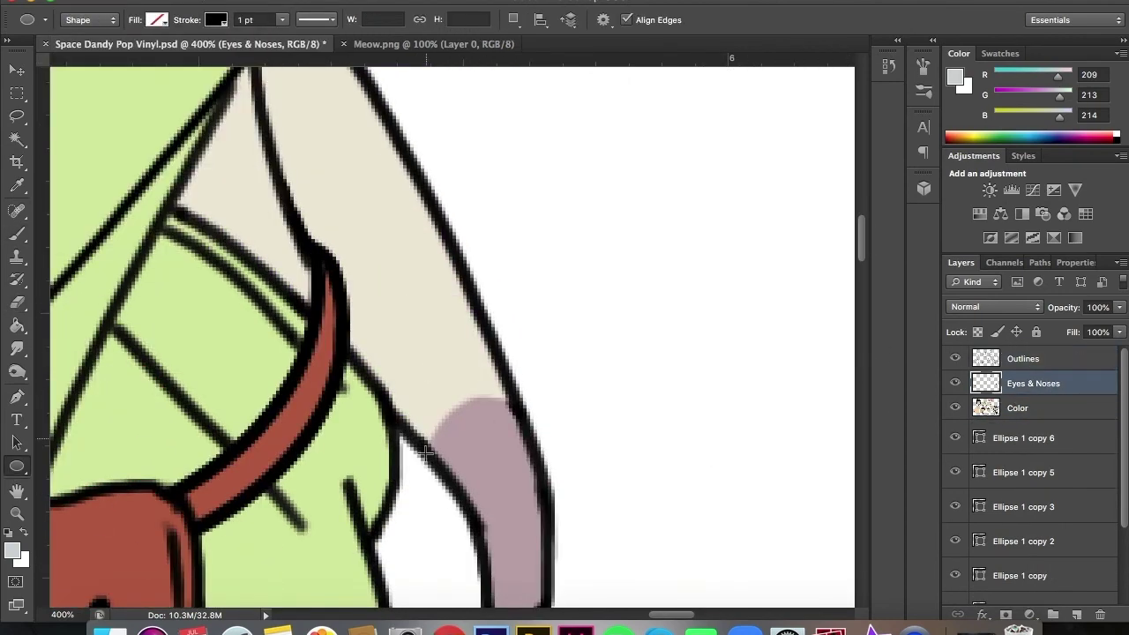
{"action": "left_click_drag", "start_coordinate": [418, 443], "coordinate": [569, 582]}
Move the ring onto the arm, add a smaller copy below it, and reset colours to black and white.
{"action": "key", "text": "v"}
{"action": "left_click_drag", "start_coordinate": [554, 489], "coordinate": [557, 439]}
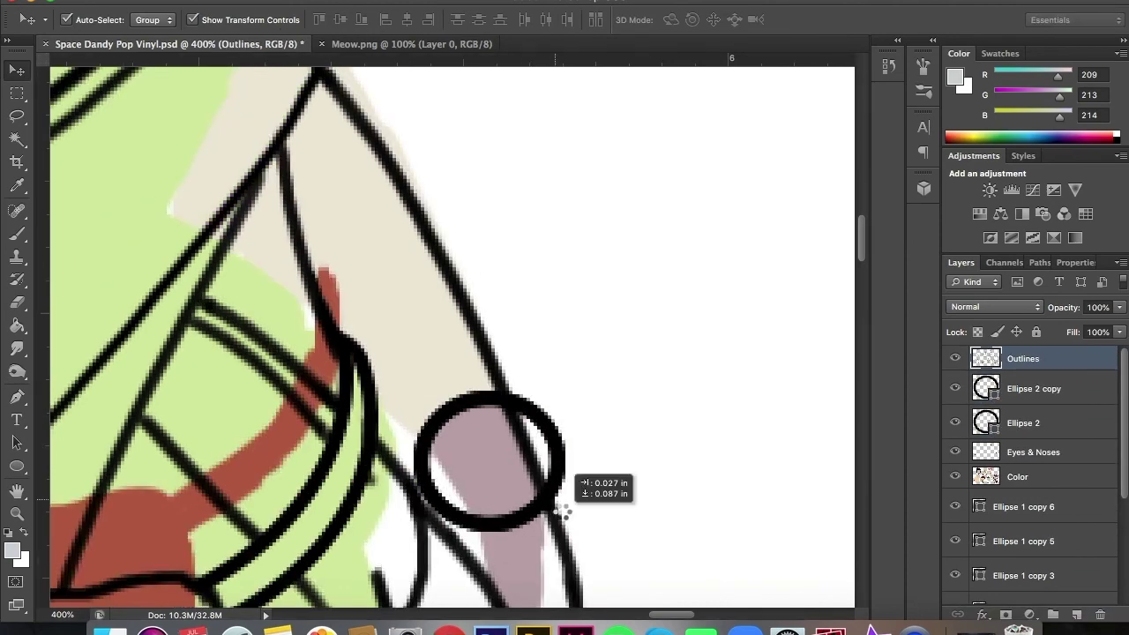
{"action": "mouse_move", "coordinate": [459, 401]}
{"action": "left_mouse_down"}
{"action": "mouse_move", "coordinate": [498, 495]}
{"action": "mouse_move", "coordinate": [499, 477]}
{"action": "left_mouse_up"}
{"action": "left_click_drag", "start_coordinate": [602, 599], "coordinate": [581, 562]}
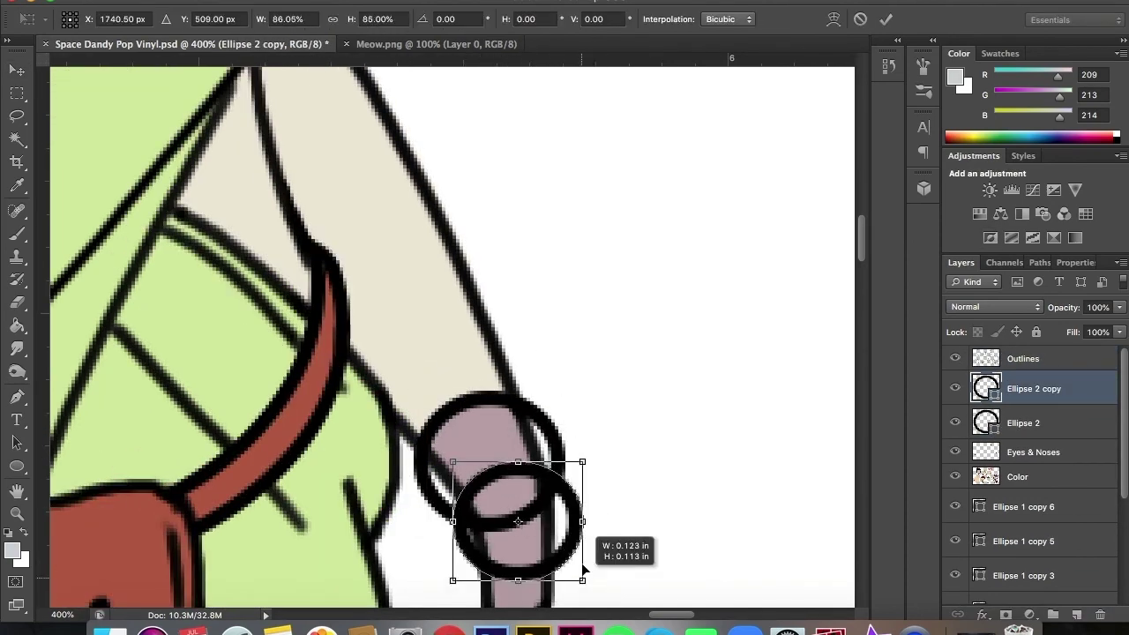
{"action": "key", "text": "Return"}
{"action": "key", "text": "alt+bracketright"}
{"action": "key", "text": "i"}
{"action": "left_click", "coordinate": [13, 551]}
{"action": "key", "text": "Escape"}
{"action": "key", "text": "d"}
{"action": "key", "text": "b"}
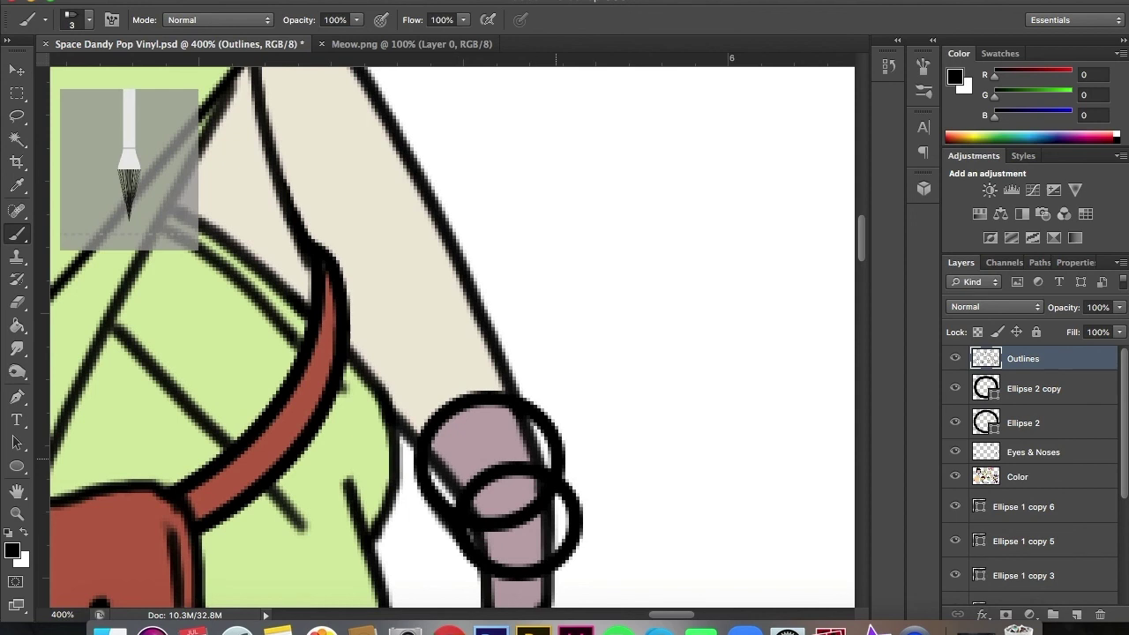
Rasterize both rings and erase their overlapping parts.
{"action": "key", "text": "e"}
{"action": "key", "text": "alt+bracketleft"}
{"action": "left_click", "coordinate": [502, 538]}
{"action": "key", "text": "Return"}
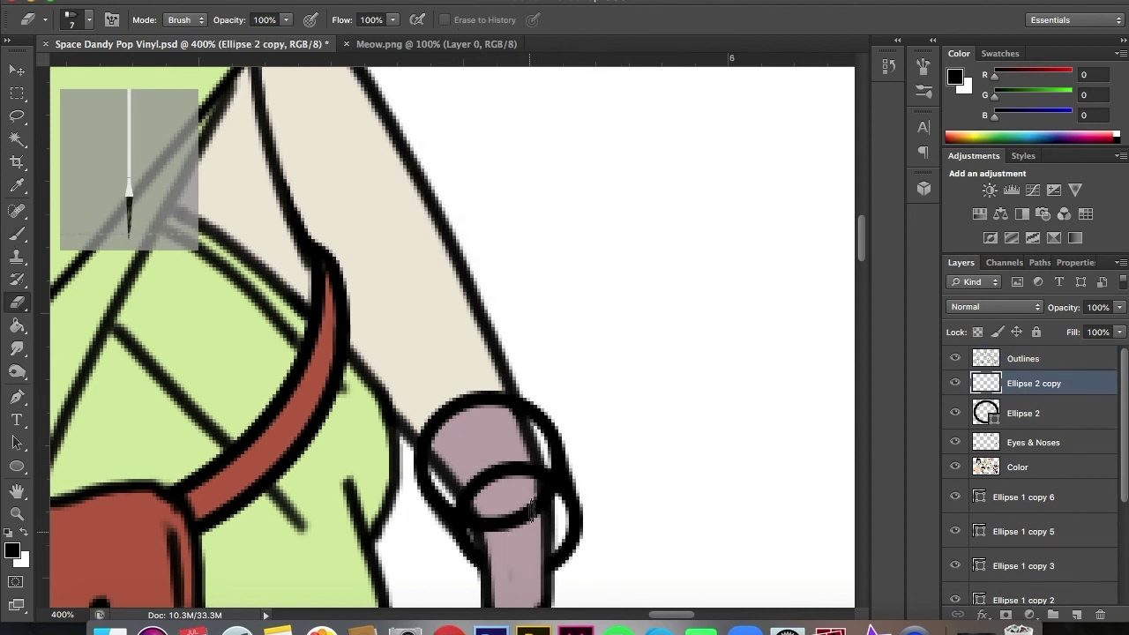
{"action": "key", "text": "alt+bracketleft"}
{"action": "left_click", "coordinate": [534, 510]}
{"action": "key", "text": "Return"}
{"action": "key", "text": "Delete"}
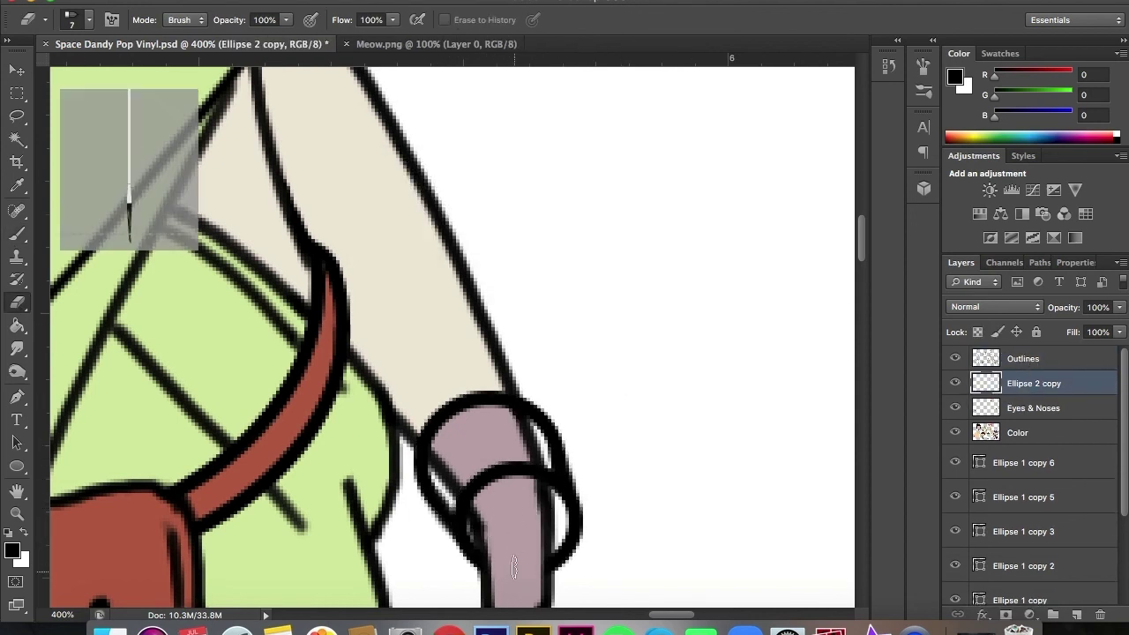
{"action": "key", "text": "alt+bracketright"}
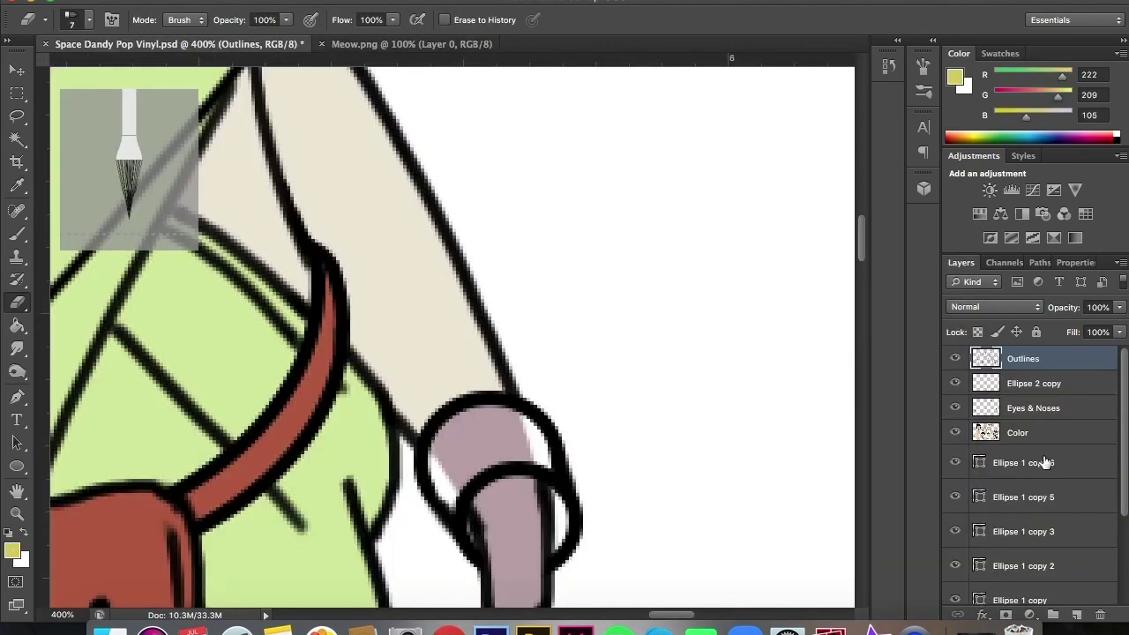
Paint the cuff yellow inside the rings on the Color layer.
{"action": "left_click", "coordinate": [1017, 432]}
{"action": "key", "text": "b"}
{"action": "left_click", "coordinate": [88, 20]}
{"action": "left_click_drag", "start_coordinate": [459, 472], "coordinate": [534, 432]}
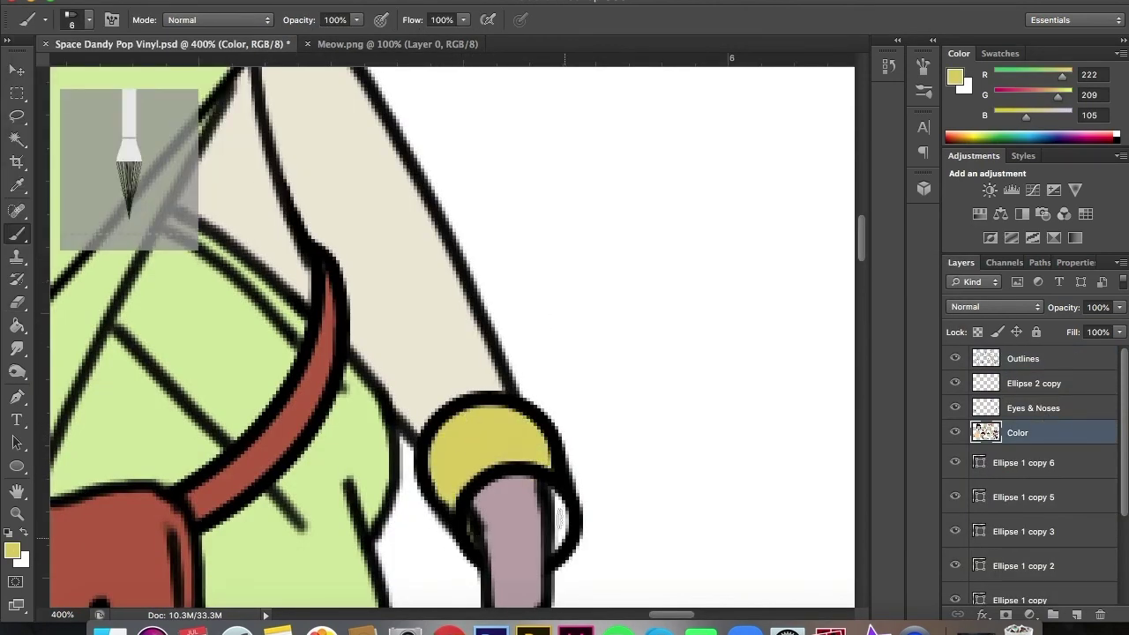
Add another ring, fit it onto the cuff and rasterize it.
{"action": "key", "text": "alt+bracketright"}
{"action": "key", "text": "u"}
{"action": "left_click_drag", "start_coordinate": [475, 487], "coordinate": [557, 568]}
{"action": "key", "text": "v"}
{"action": "left_click_drag", "start_coordinate": [520, 529], "coordinate": [538, 582]}
{"action": "key", "text": "e"}
{"action": "left_click", "coordinate": [592, 418]}
{"action": "key", "text": "Return"}
Set the painting colour back to black with the Outlines layer active.
{"action": "left_click", "coordinate": [1022, 358]}
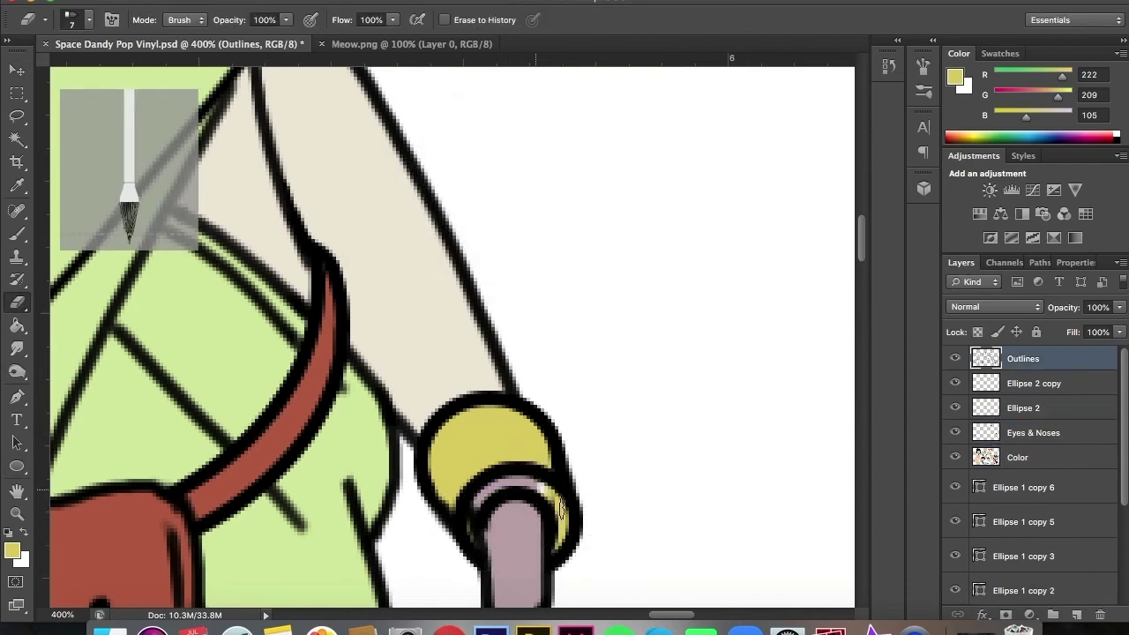
{"action": "key", "text": "b"}
{"action": "key", "text": "alt+bracketleft"}
{"action": "key", "text": "alt+bracketleft"}
{"action": "key", "text": "alt+bracketleft"}
{"action": "left_click", "coordinate": [12, 550]}
{"action": "key", "text": "Return"}
{"action": "key", "text": "alt+bracketright"}
{"action": "key", "text": "alt+bracketright"}
{"action": "key", "text": "alt+bracketright"}
Draw a third ring over the yellow cuff and erase its bottom edge.
{"action": "left_click", "coordinate": [1061, 392]}
{"action": "key", "text": "u"}
{"action": "left_click_drag", "start_coordinate": [466, 429], "coordinate": [617, 579]}
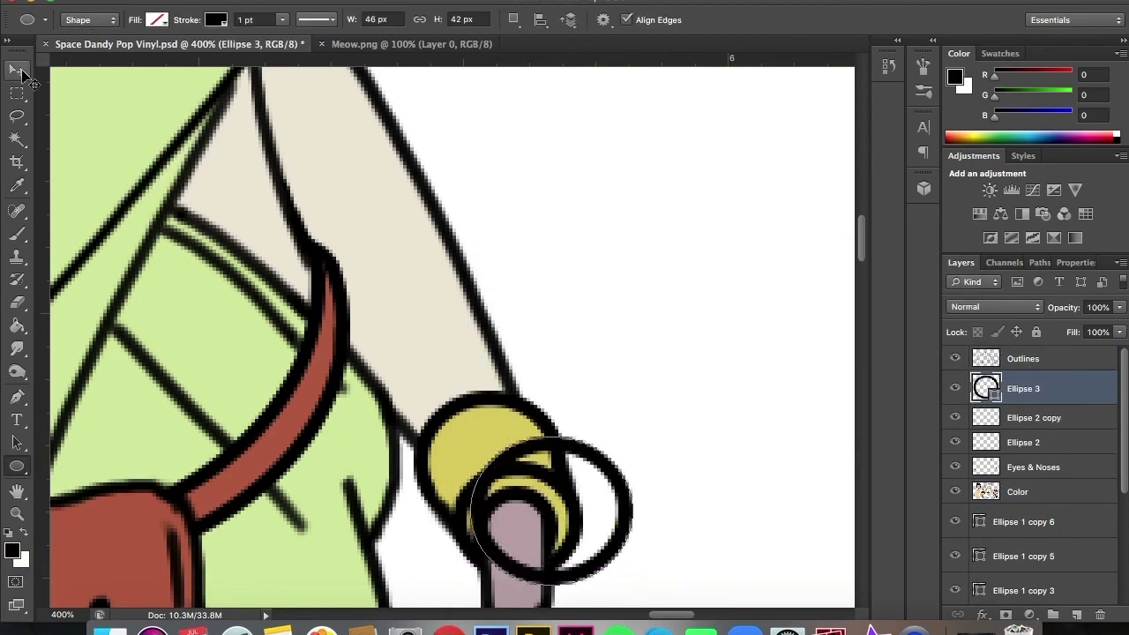
{"action": "key", "text": "v"}
{"action": "left_click_drag", "start_coordinate": [573, 459], "coordinate": [541, 454]}
{"action": "key", "text": "e"}
{"action": "left_click_drag", "start_coordinate": [487, 564], "coordinate": [554, 572]}
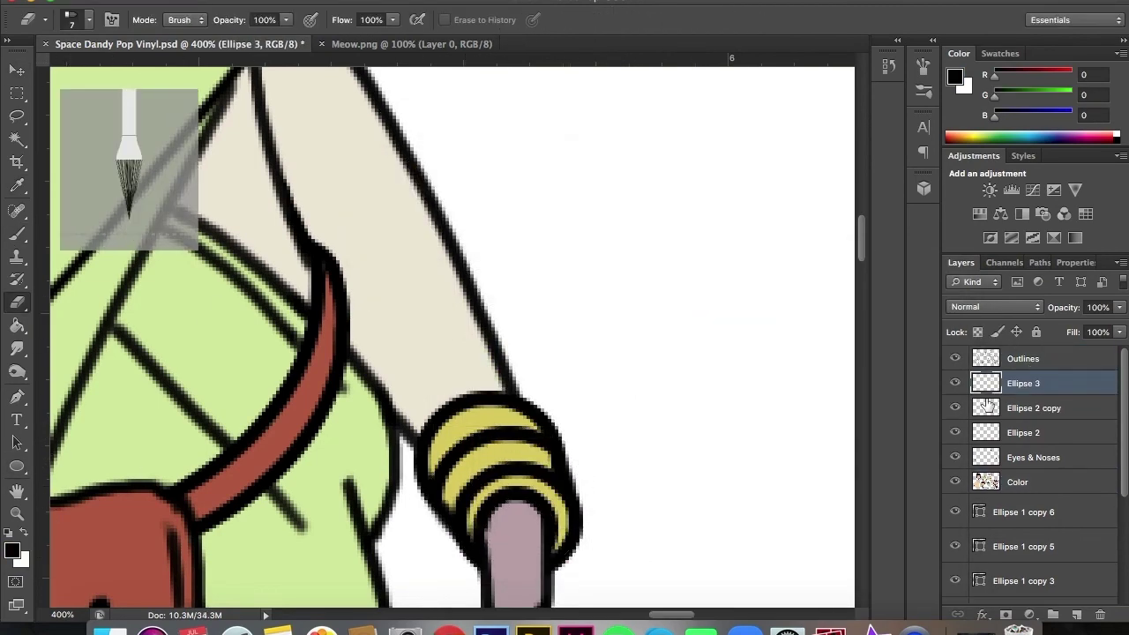
Merge the ring layers into Outlines and zoom out to the whole lineup.
{"action": "left_click", "coordinate": [1023, 432], "text": "shift"}
{"action": "left_click", "coordinate": [1023, 358], "text": "shift"}
{"action": "key", "text": "ctrl+e"}
{"action": "key", "text": "b"}
{"action": "left_click", "coordinate": [70, 19]}
{"action": "key", "text": "ctrl+minus"}
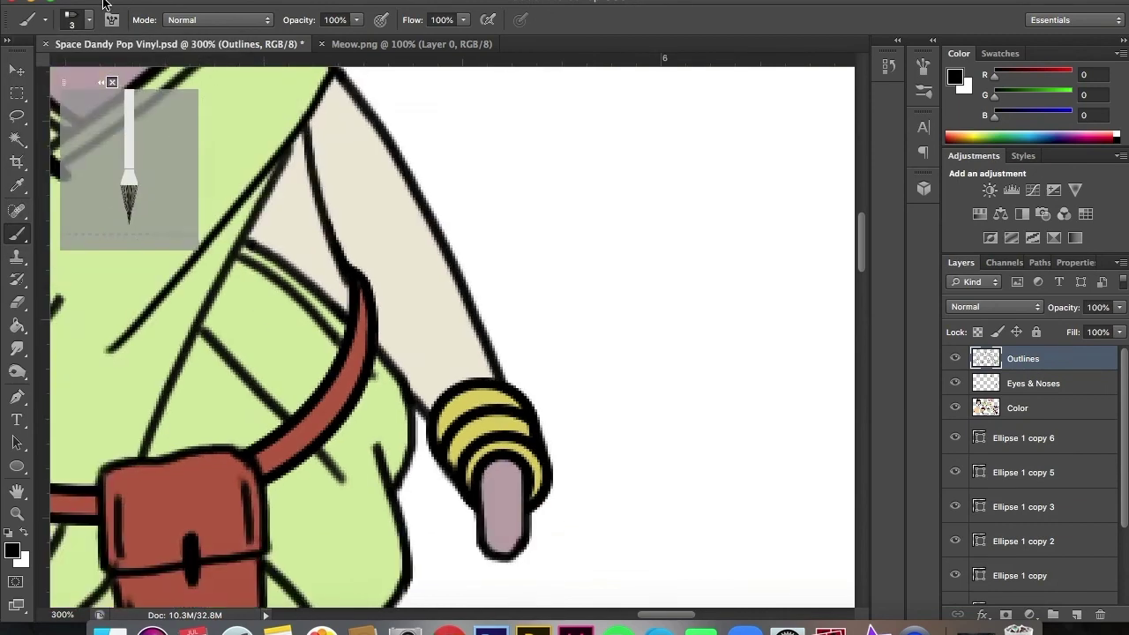
{"action": "key", "text": "ctrl+minus"}
{"action": "key", "text": "ctrl+minus"}
{"action": "key", "text": "ctrl+minus"}
Copy a grey ground-shadow ellipse under Meow's feet and resize it to fit.
{"action": "key", "text": "v"}
{"action": "left_click_drag", "start_coordinate": [176, 527], "coordinate": [472, 516]}
{"action": "key", "text": "ctrl+plus"}
{"action": "key", "text": "ctrl+plus"}
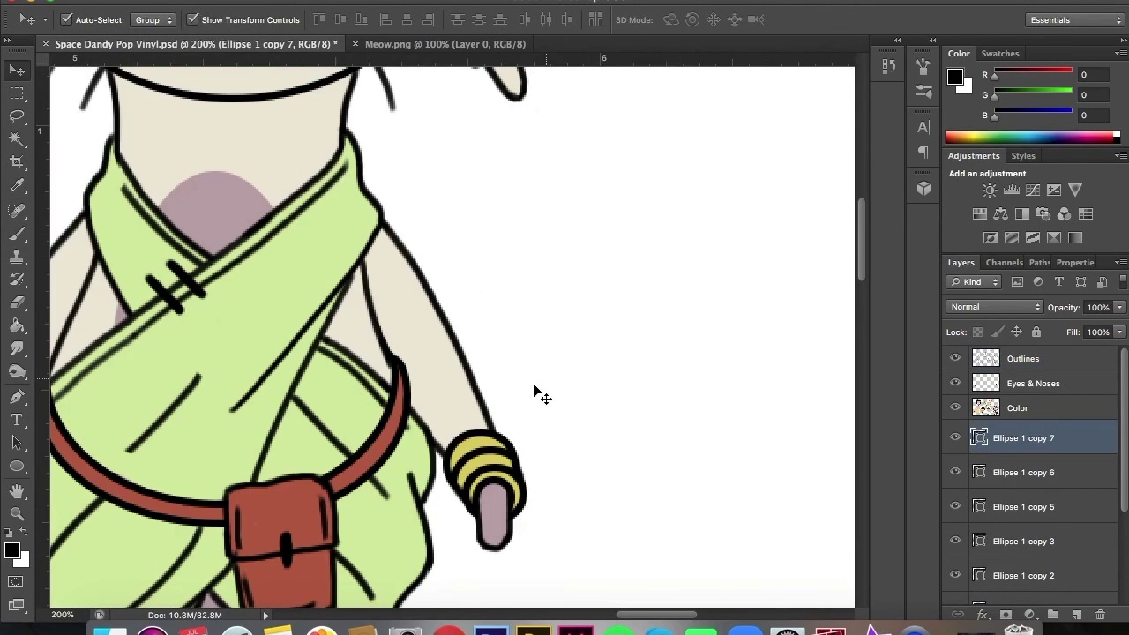
{"action": "scroll", "coordinate": [533, 389], "scroll_direction": "left", "scroll_amount": 5}
{"action": "scroll", "coordinate": [534, 388], "scroll_direction": "down", "scroll_amount": 8}
{"action": "left_click_drag", "start_coordinate": [472, 491], "coordinate": [471, 453]}
{"action": "left_click_drag", "start_coordinate": [775, 510], "coordinate": [711, 512]}
{"action": "key", "text": "Return"}
Save the lineup document and fit the whole lineup on screen.
{"action": "left_click", "coordinate": [1017, 408]}
{"action": "key", "text": "e"}
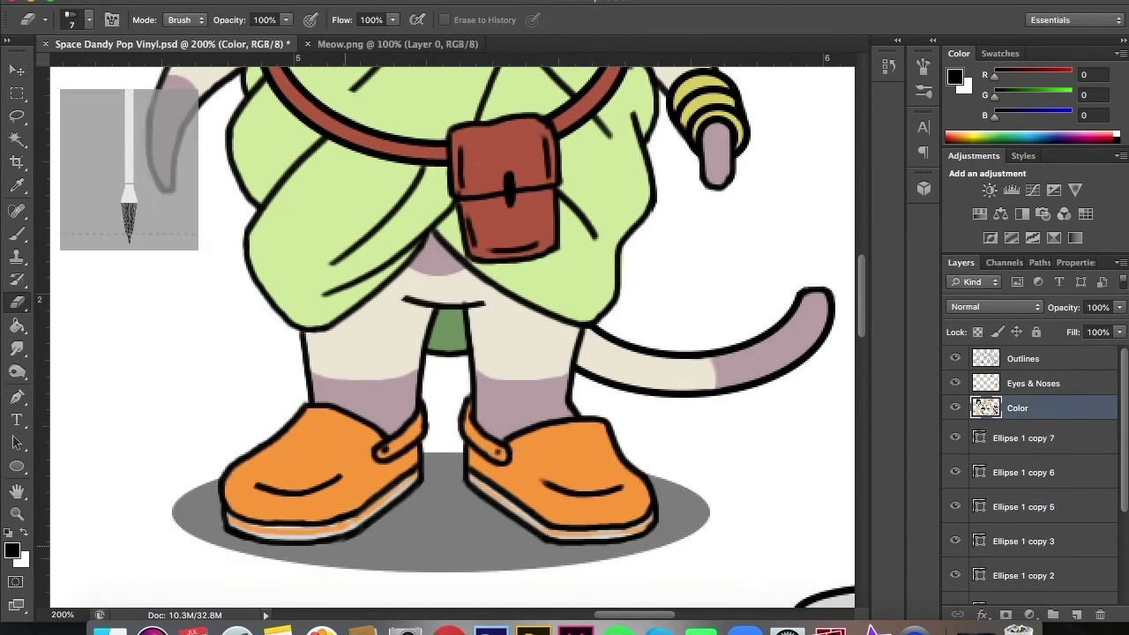
{"action": "key", "text": "ctrl+s"}
{"action": "key", "text": "ctrl+0"}
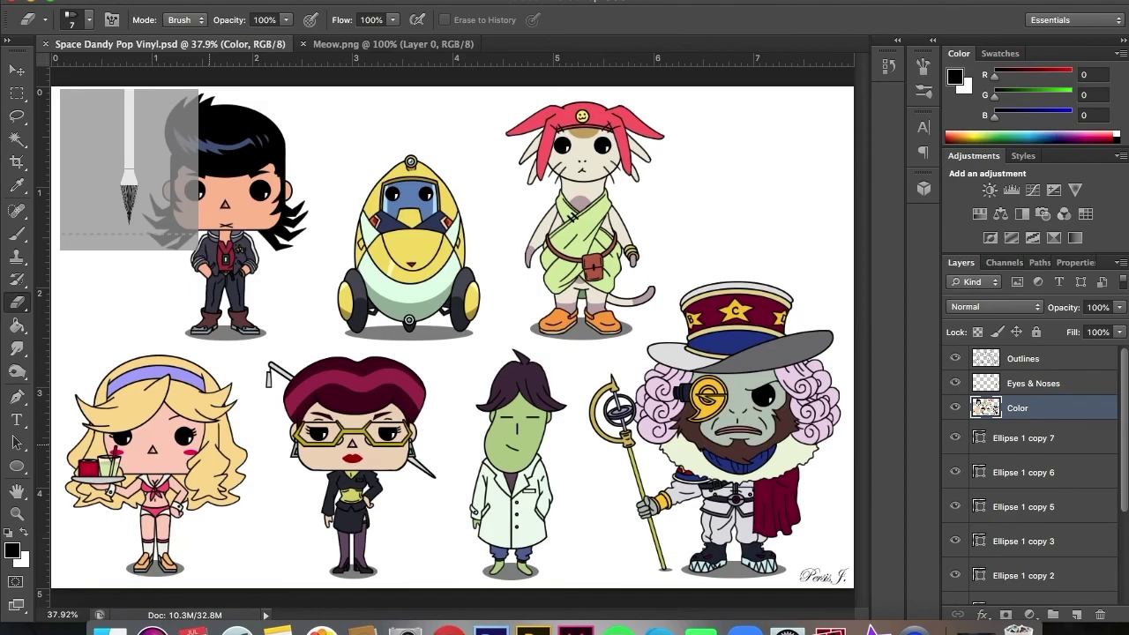